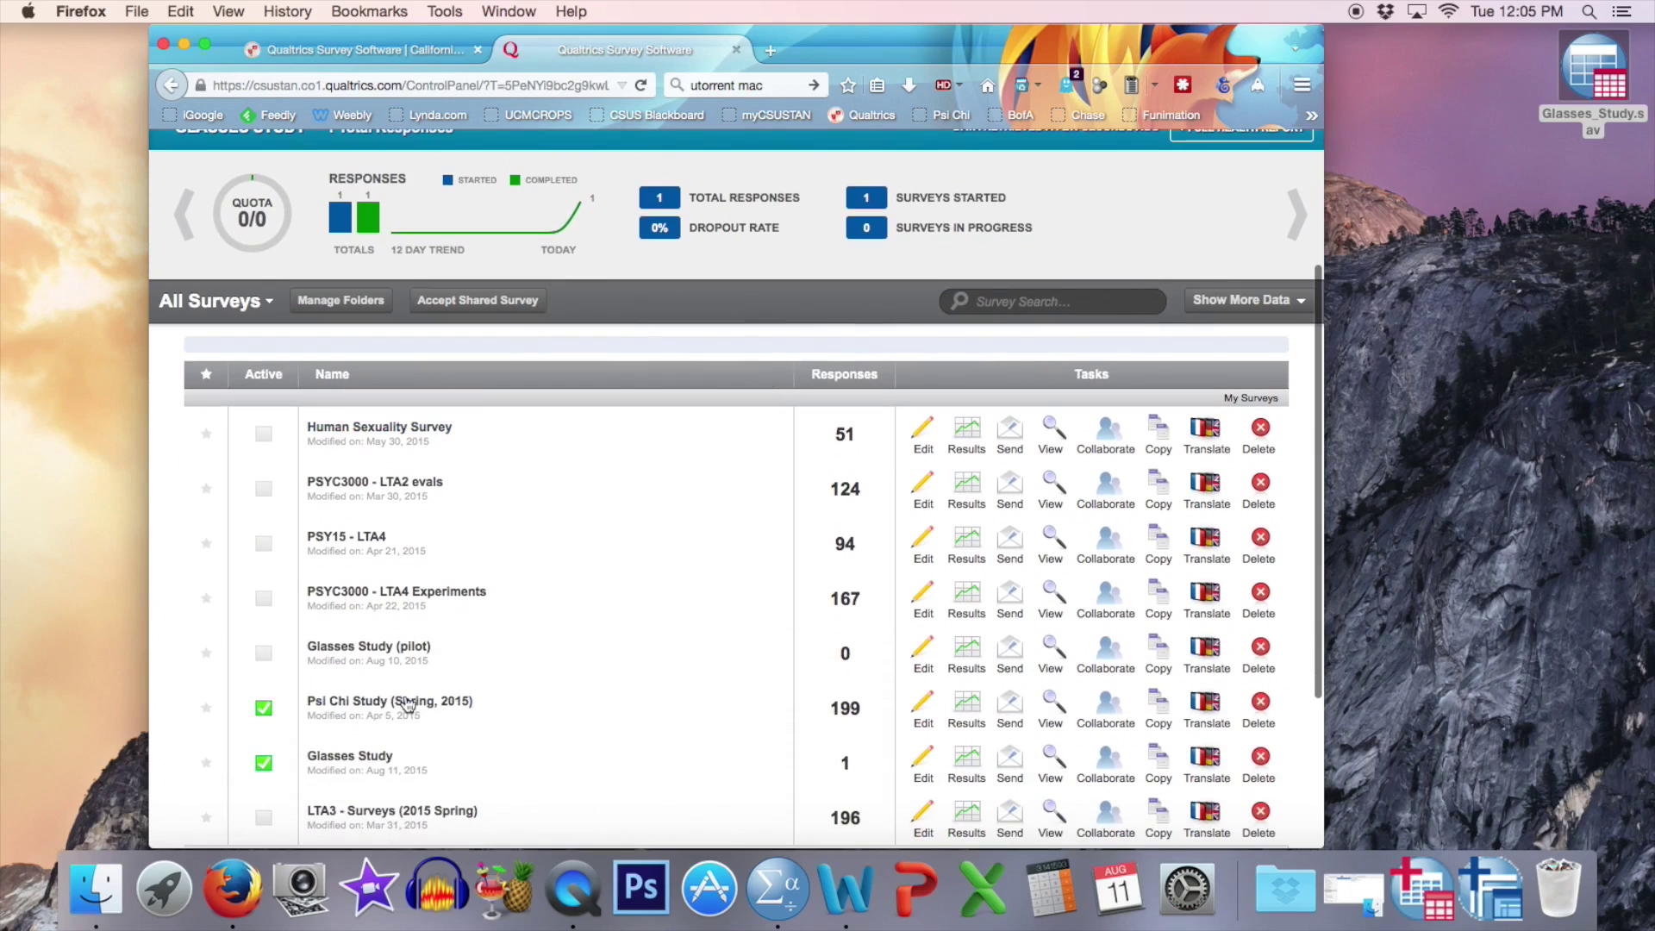
Open the Glasses Study survey and look through its question blocks
left_click(347, 757)
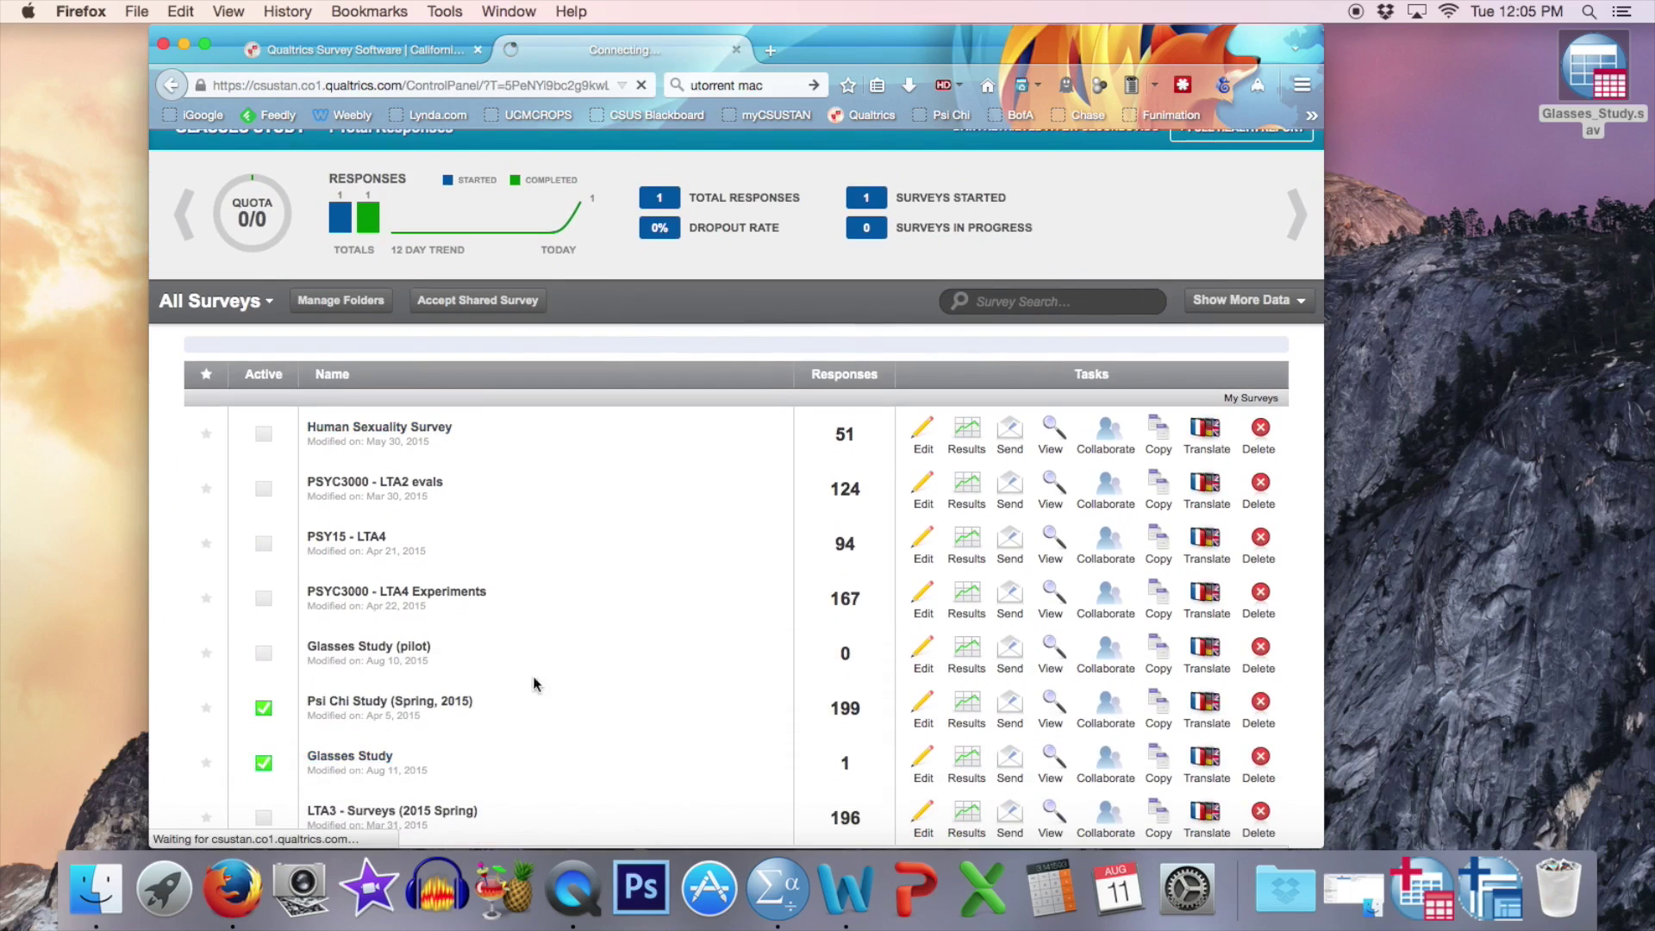
scroll(527, 412, "down", 15)
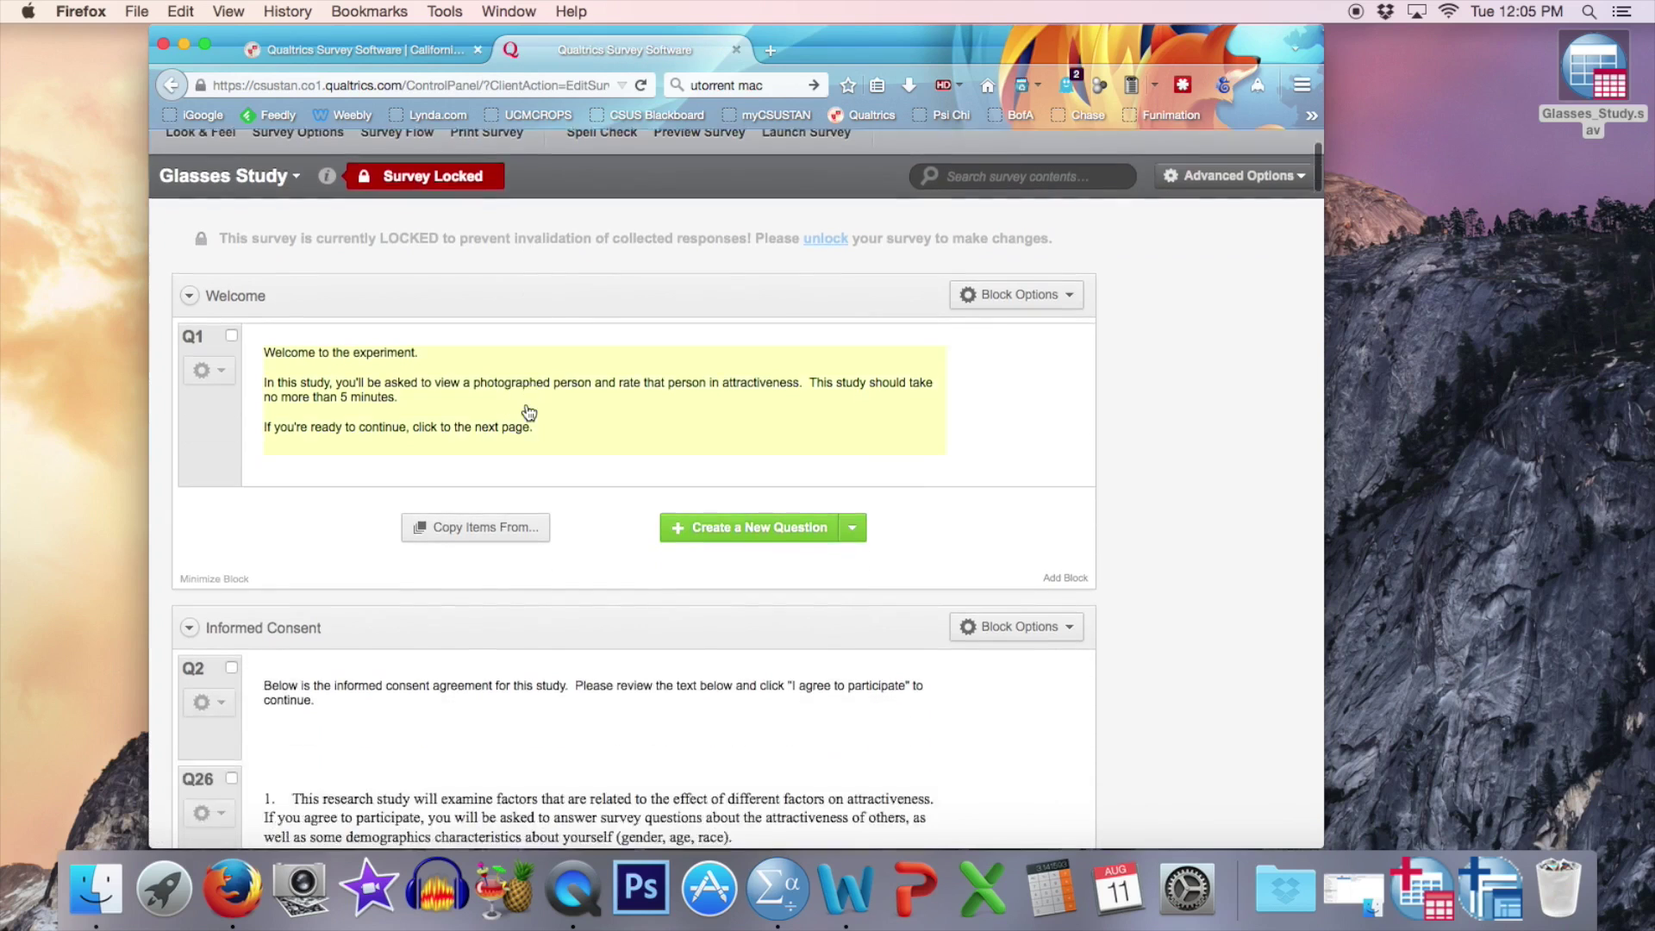
scroll(528, 412, "down", 5)
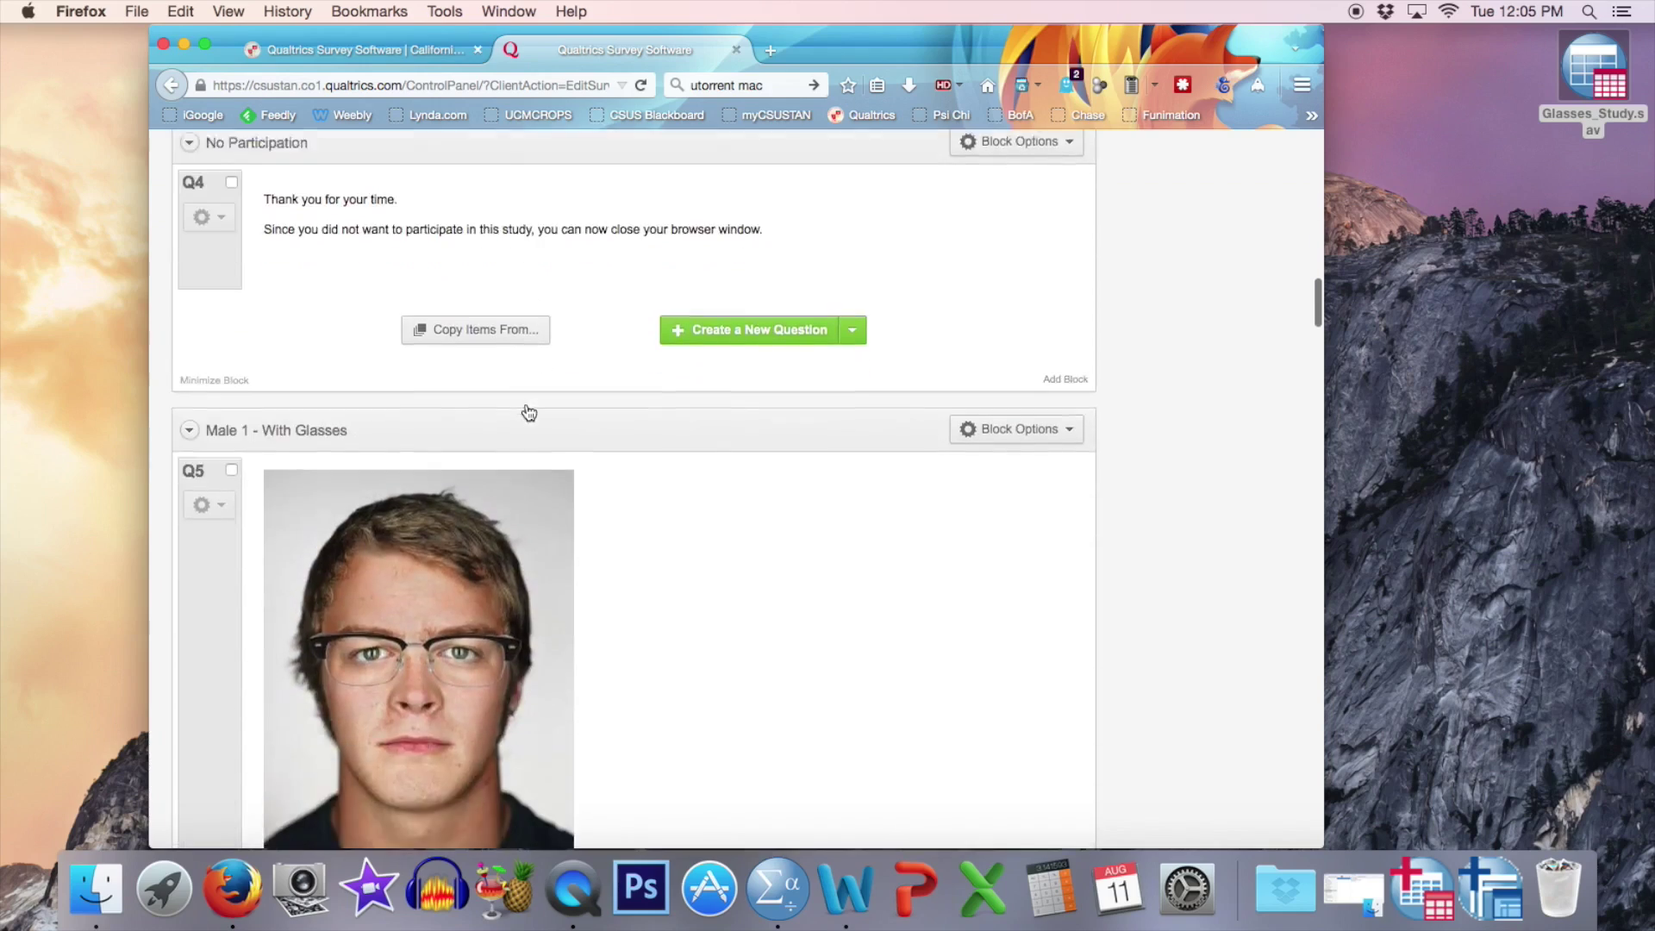
scroll(529, 410, "up", 20)
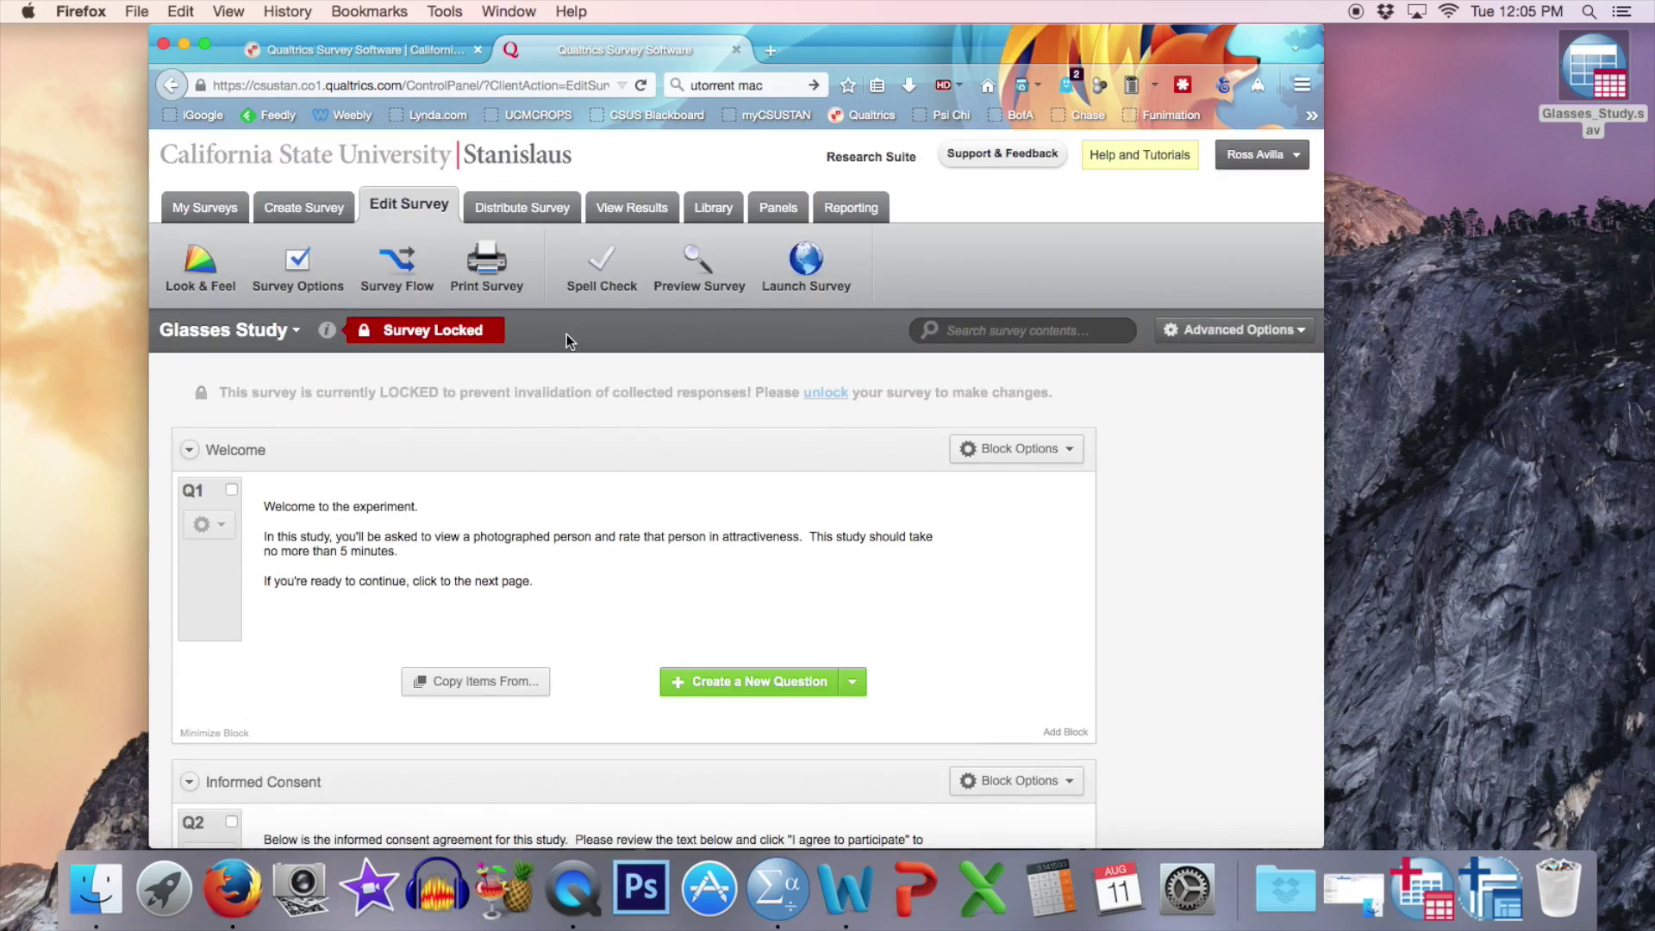
Download the Glasses Study results as a zipped SPSS .sav file, extract it with Archive Utility, and select the extracted Glasses_Study 2.sav
left_click(633, 210)
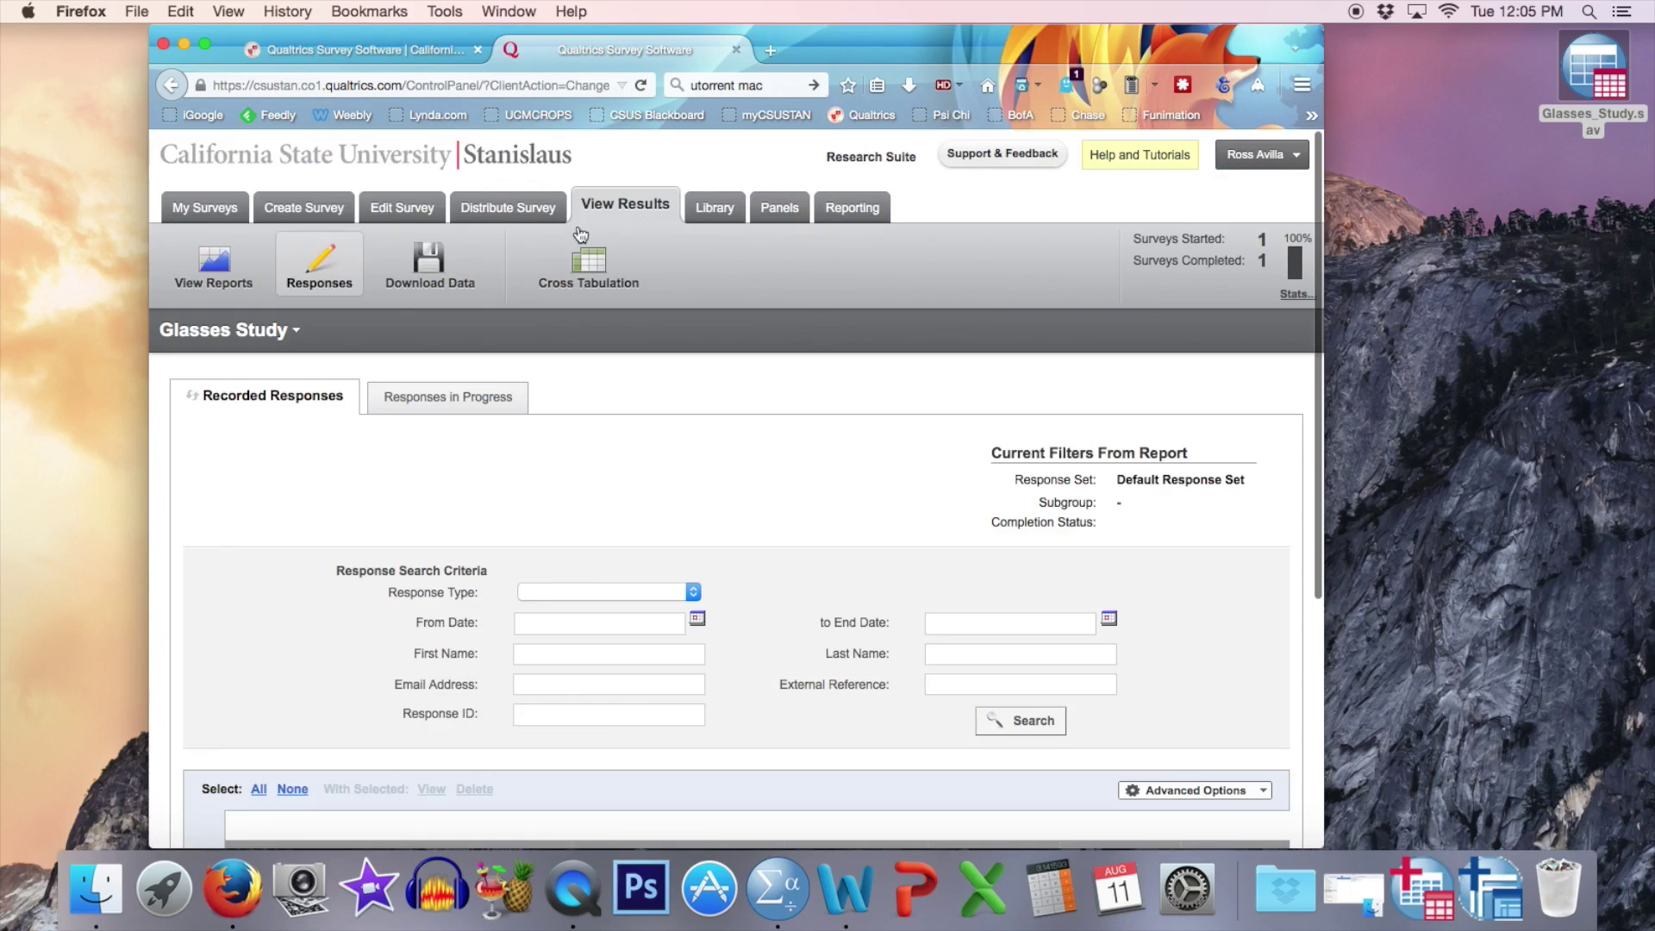
left_click(437, 267)
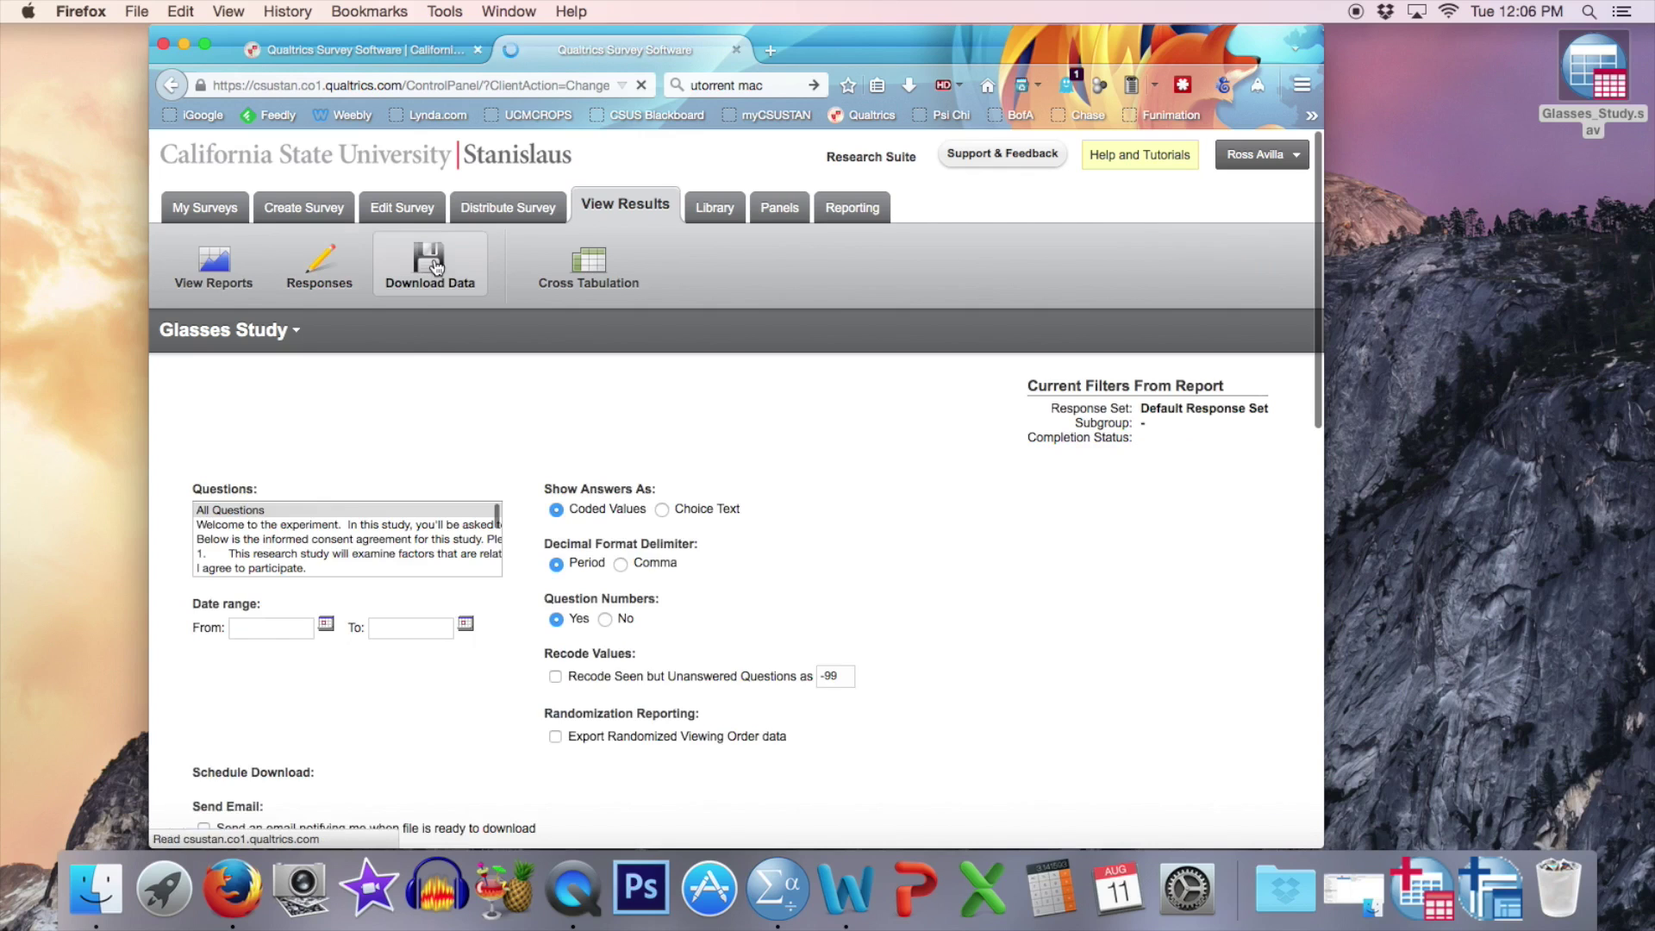
scroll(470, 385, "down", 10)
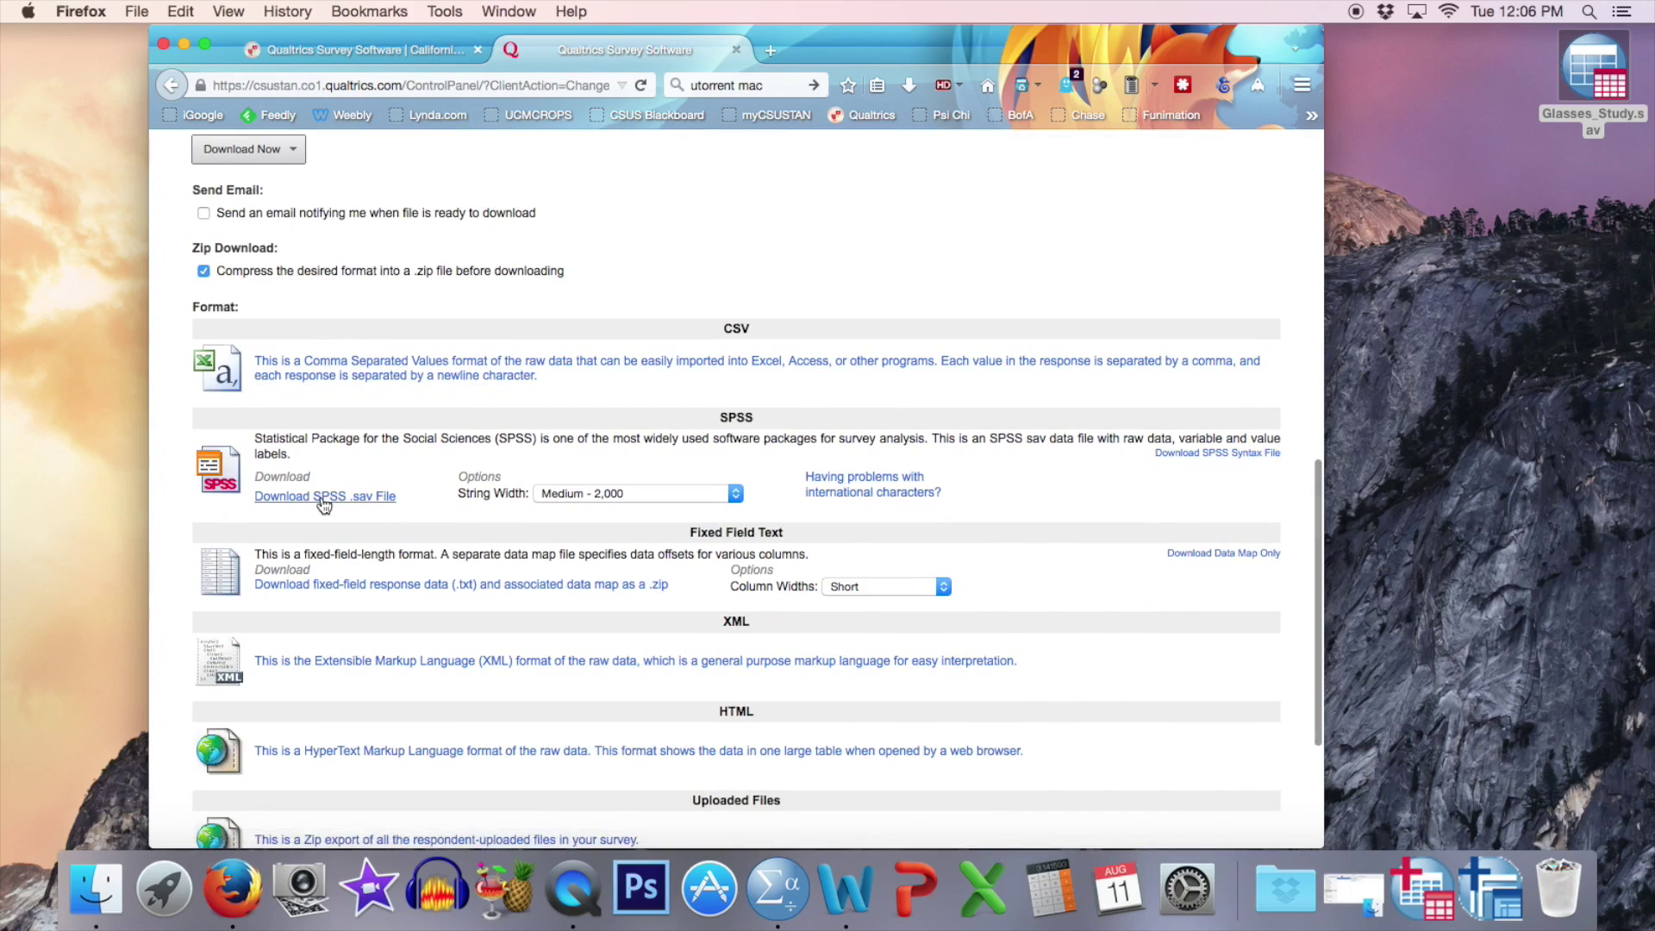
scroll(323, 503, "up", 1)
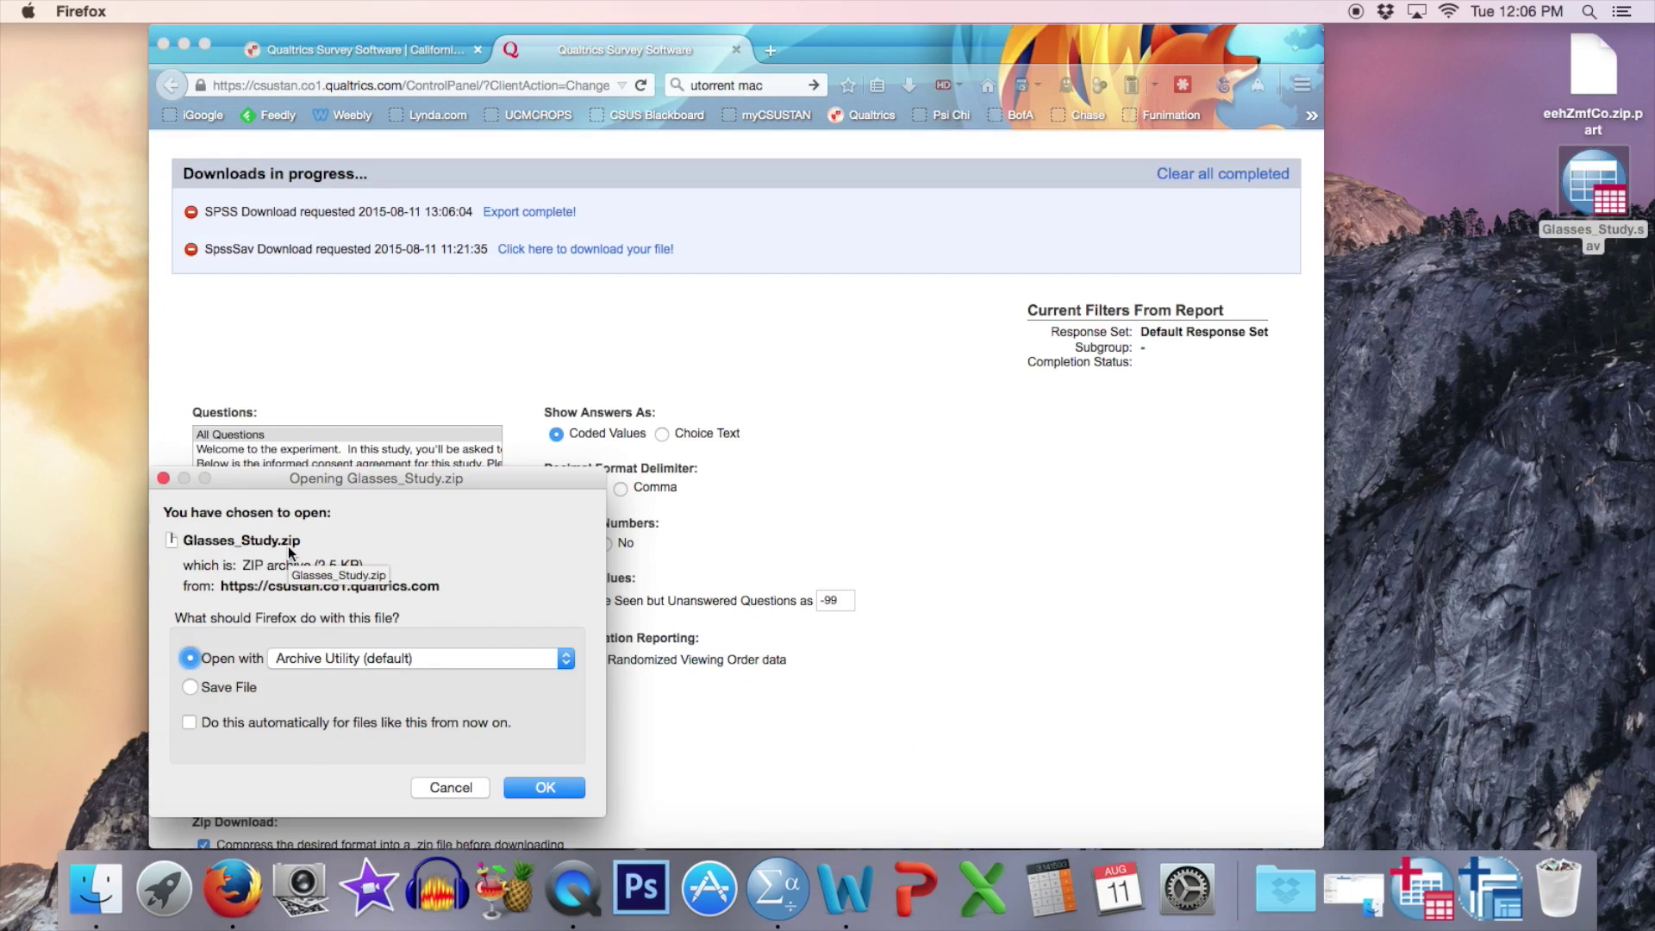
left_click(554, 791)
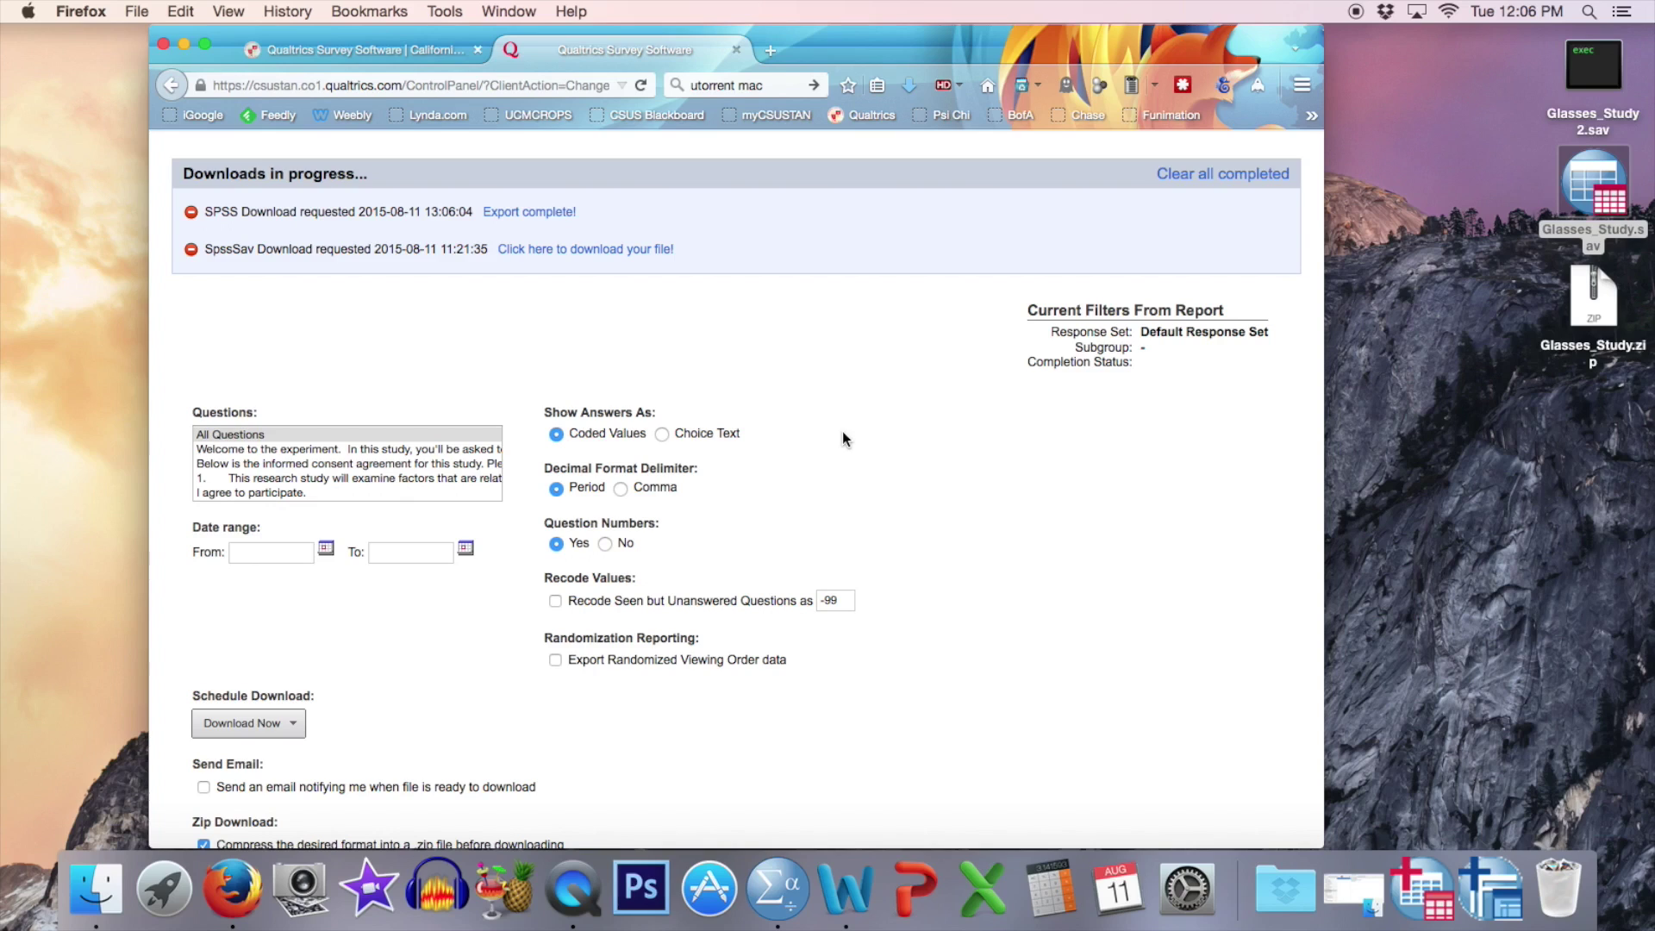
left_click(1589, 116)
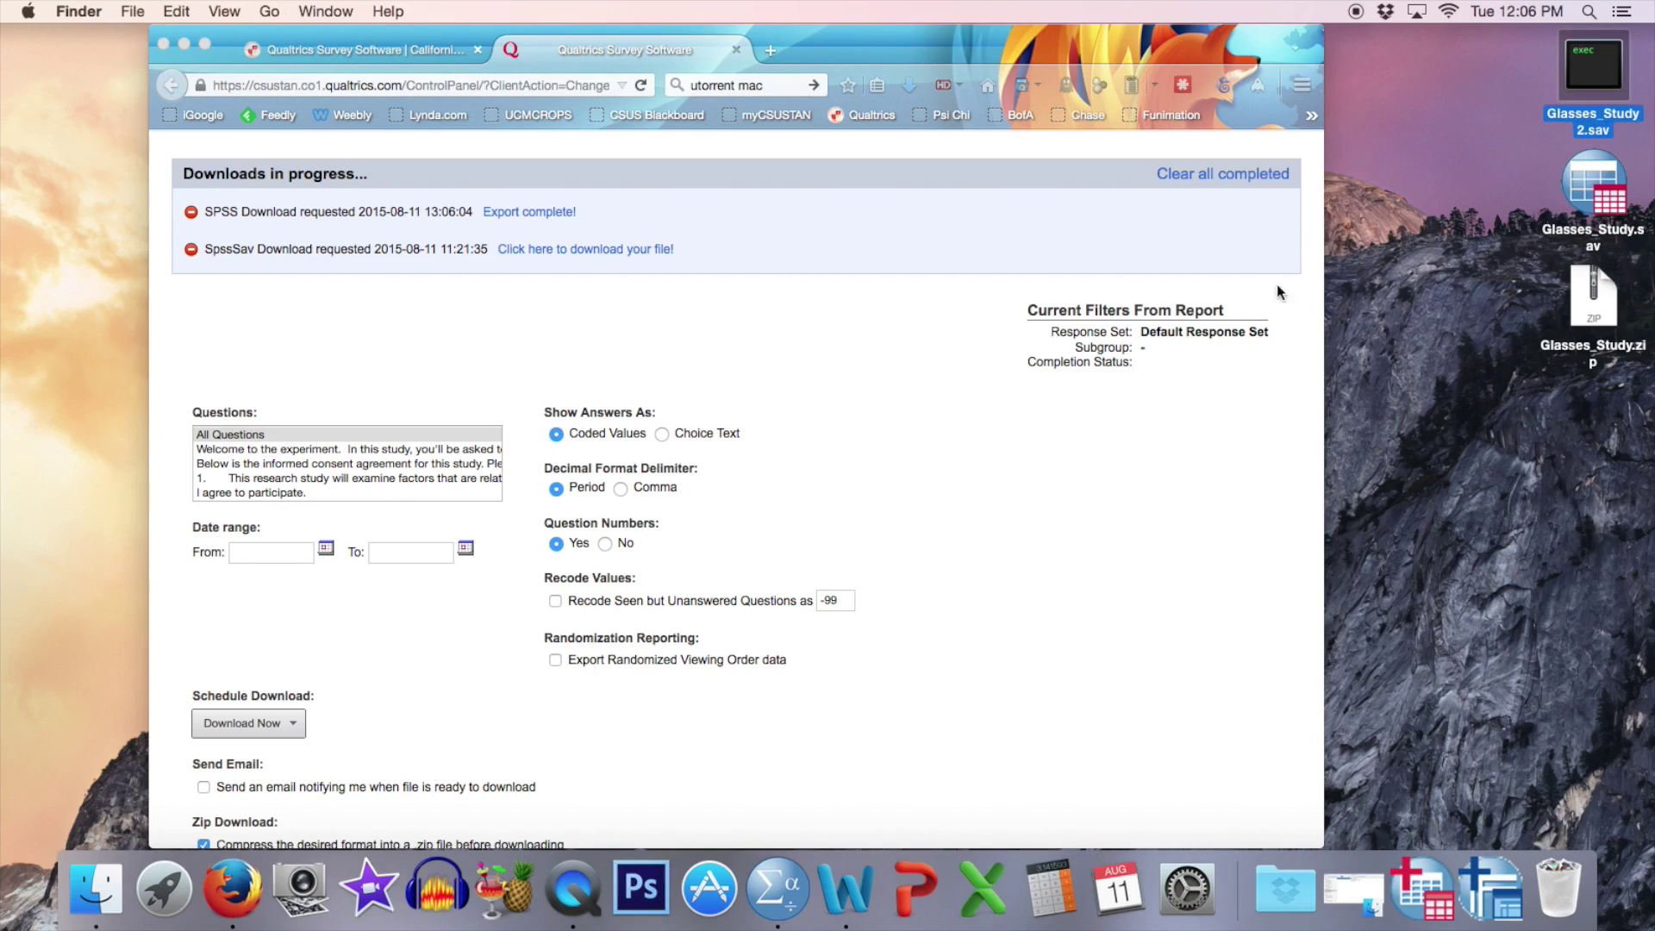
Switch to the Glasses_Study.sav dataset in SPSS Statistics and look over the columns from Participat to Age and the Race column
left_click(1422, 892)
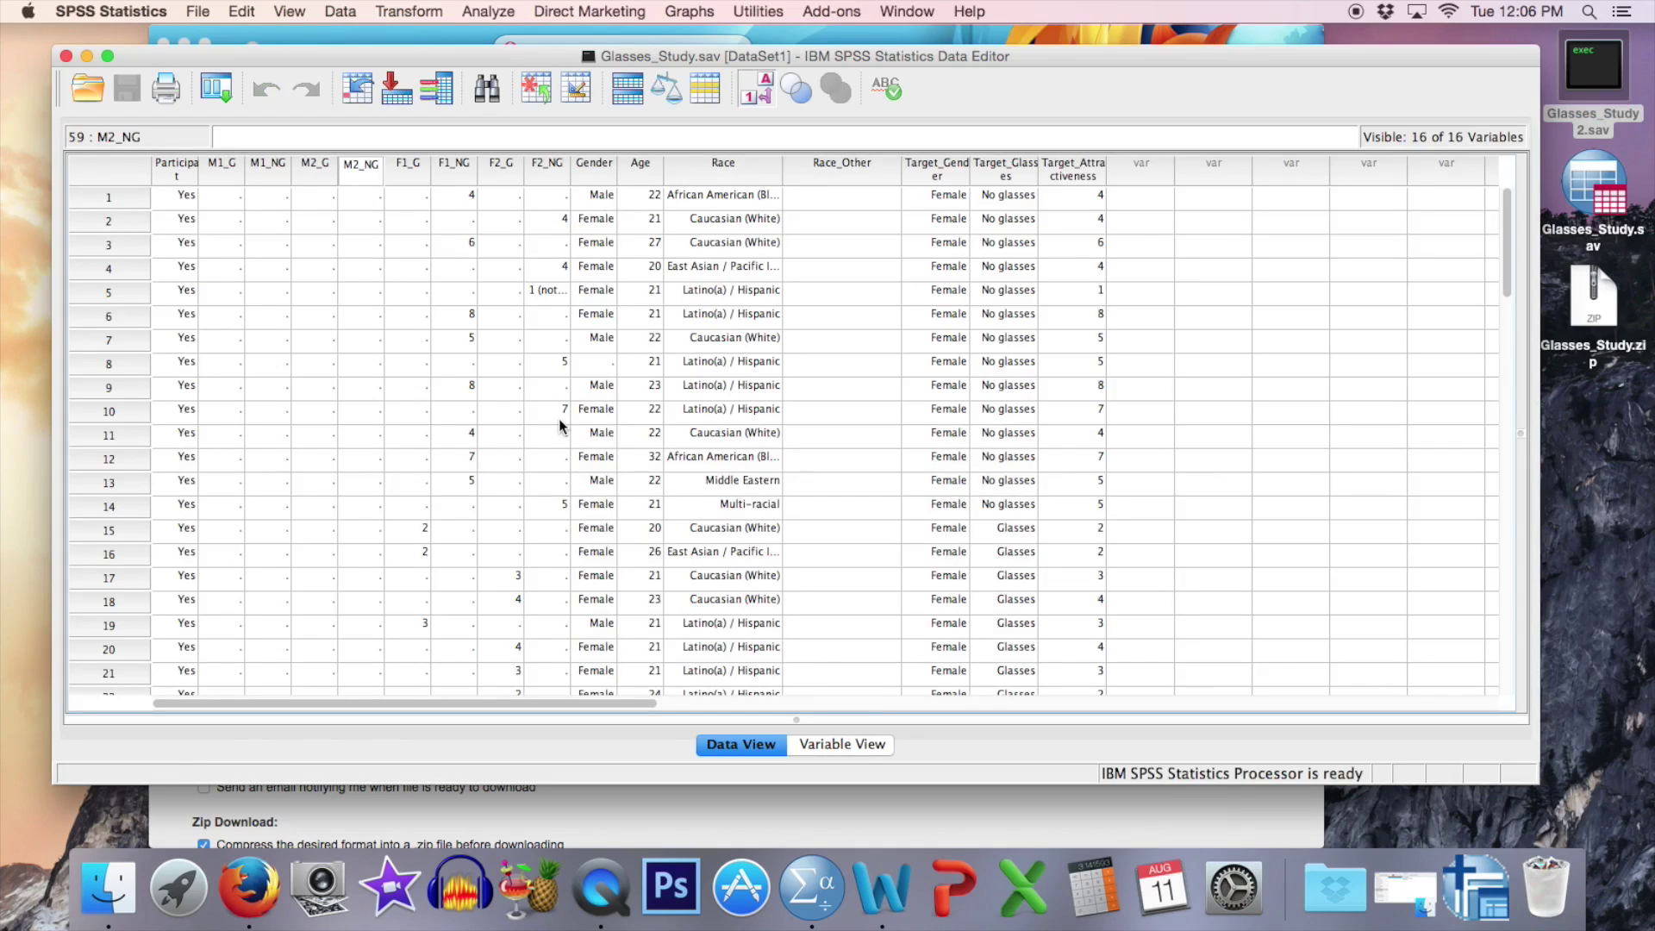
left_click_drag(182, 171, 660, 157)
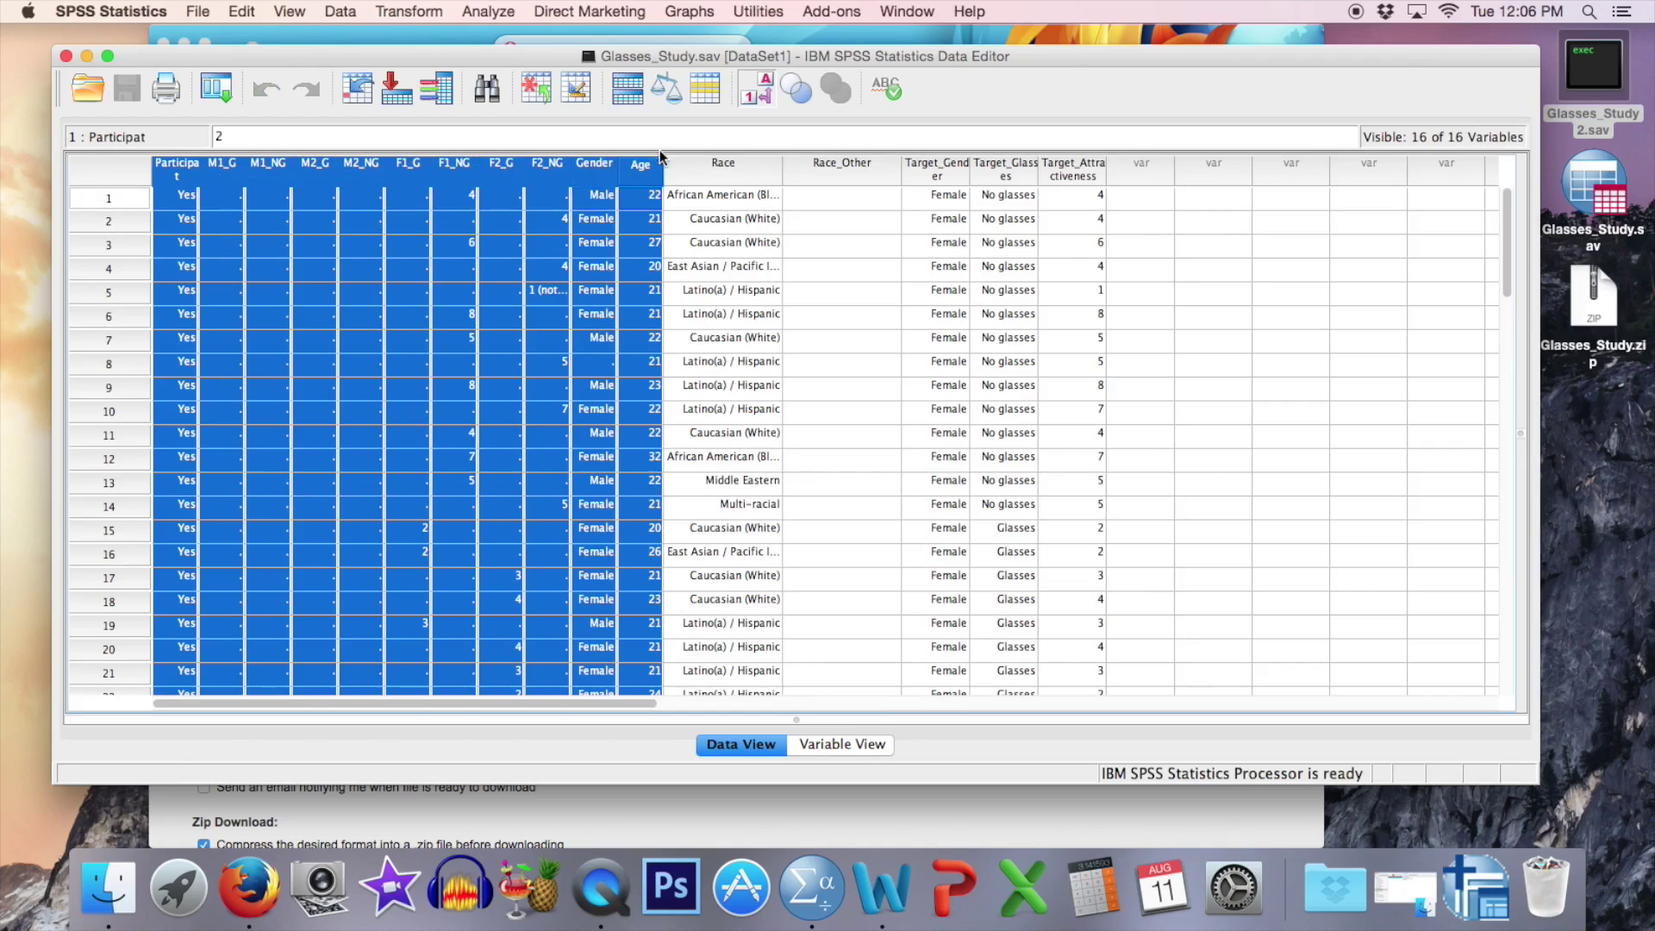
double_click(734, 317)
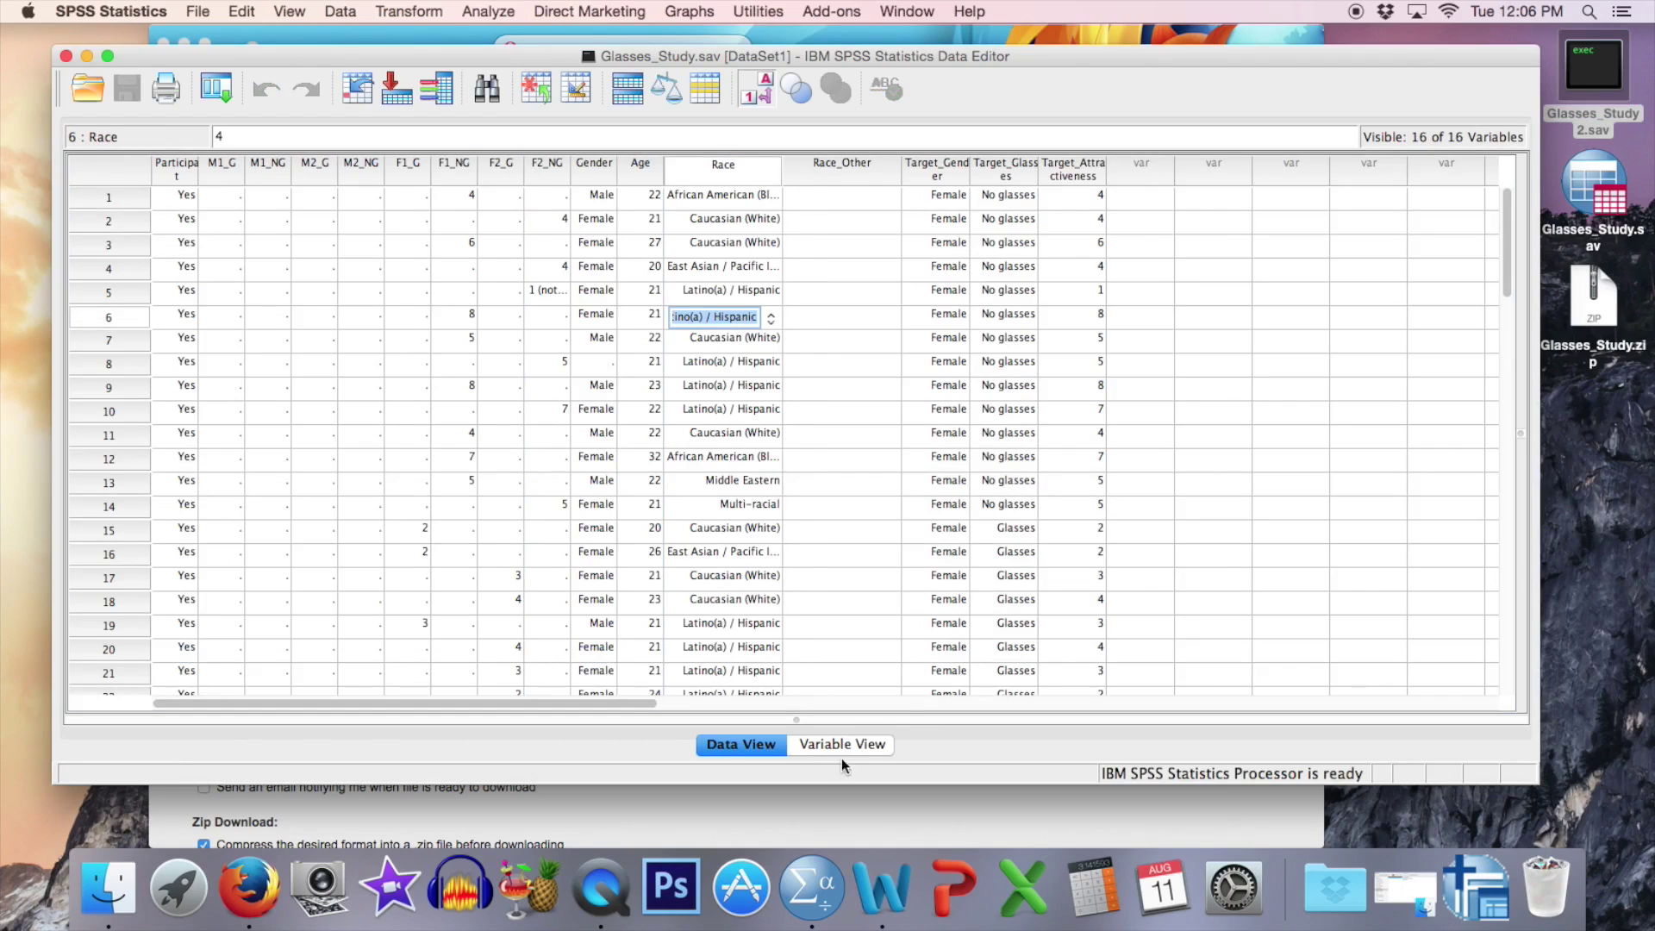
Show the variable definitions and check the value labels of the Participat variable without changing them
left_click(820, 746)
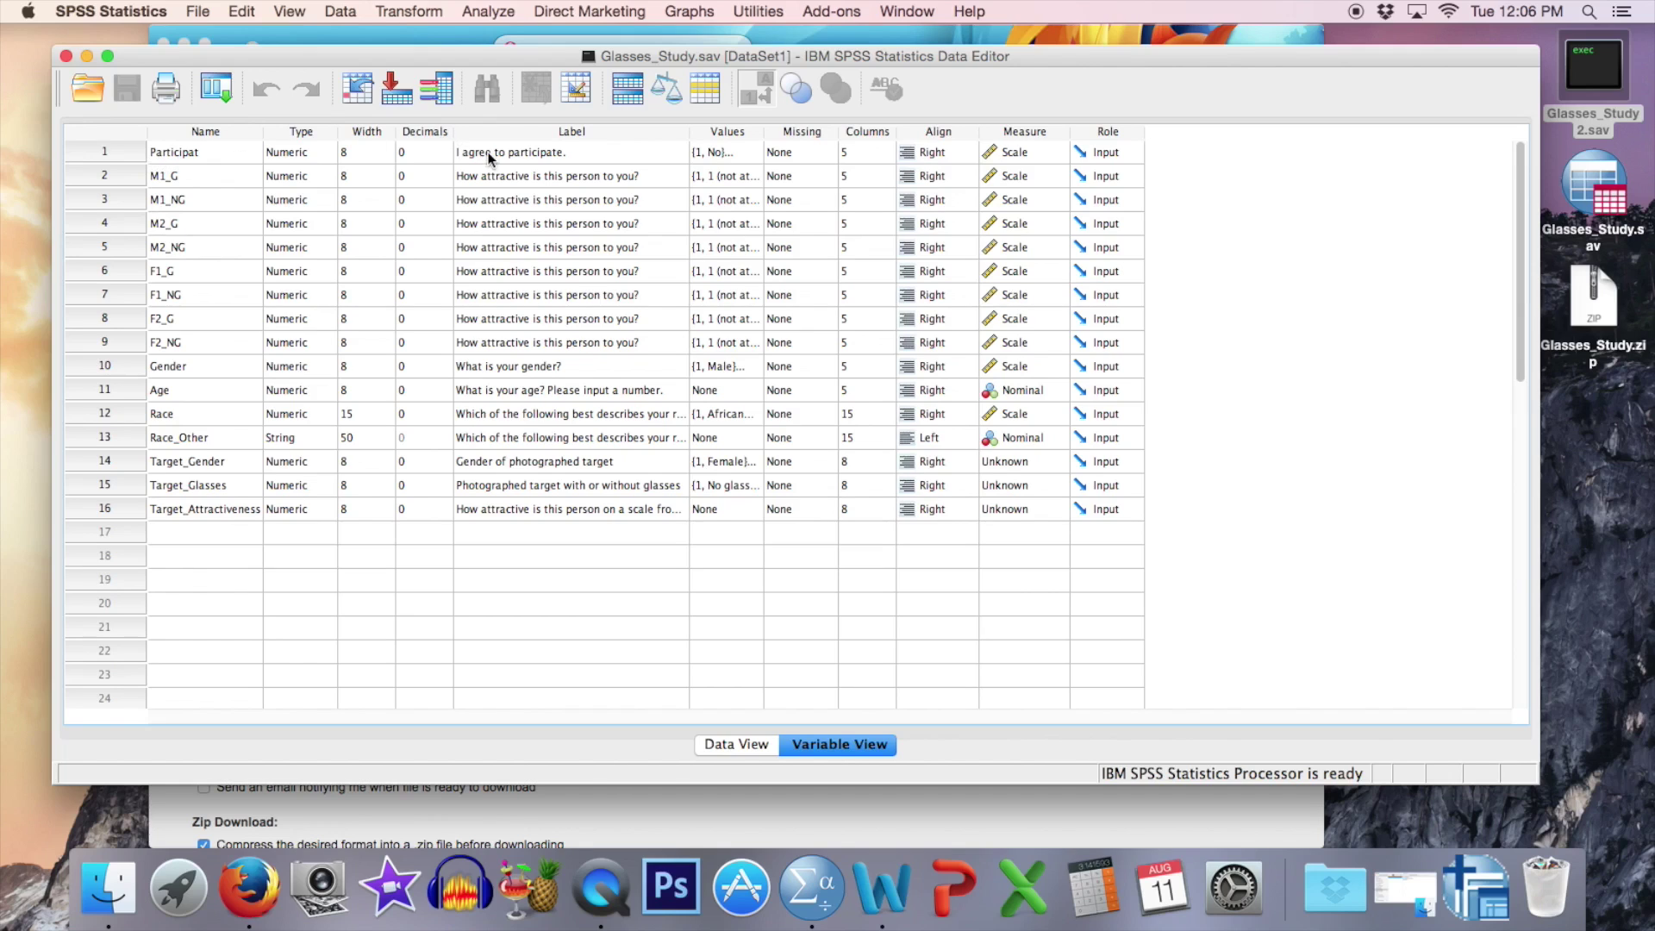
left_click(747, 152)
left_click(755, 151)
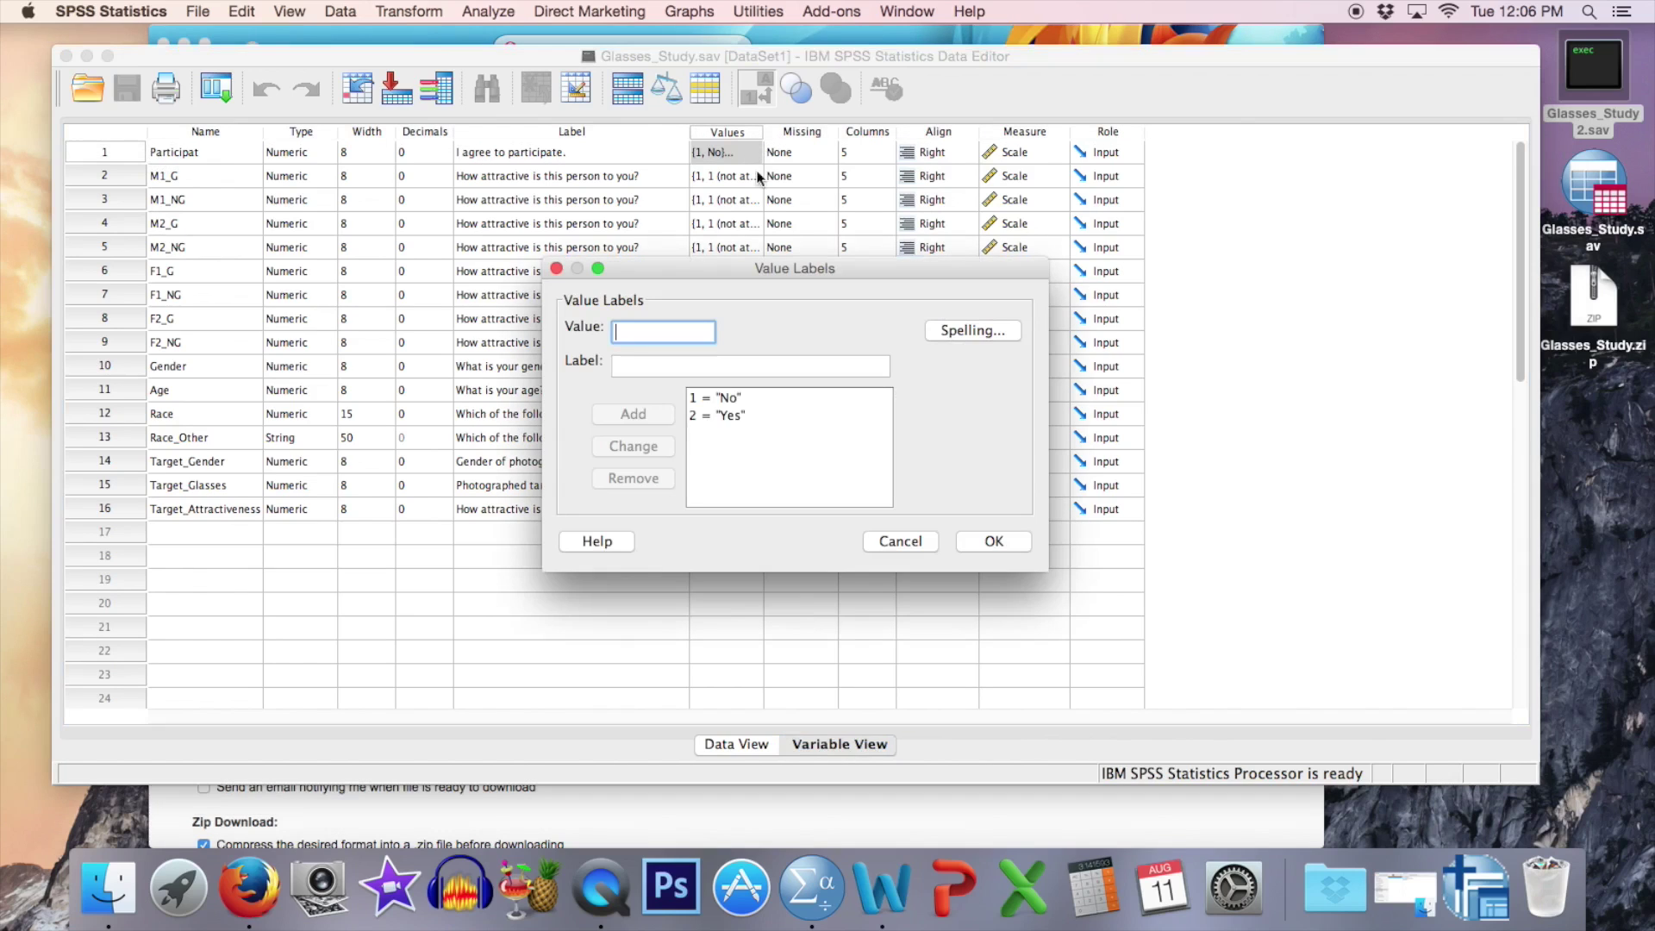
left_click(900, 541)
Return to the data rows and look through the Participat responses
left_click(749, 743)
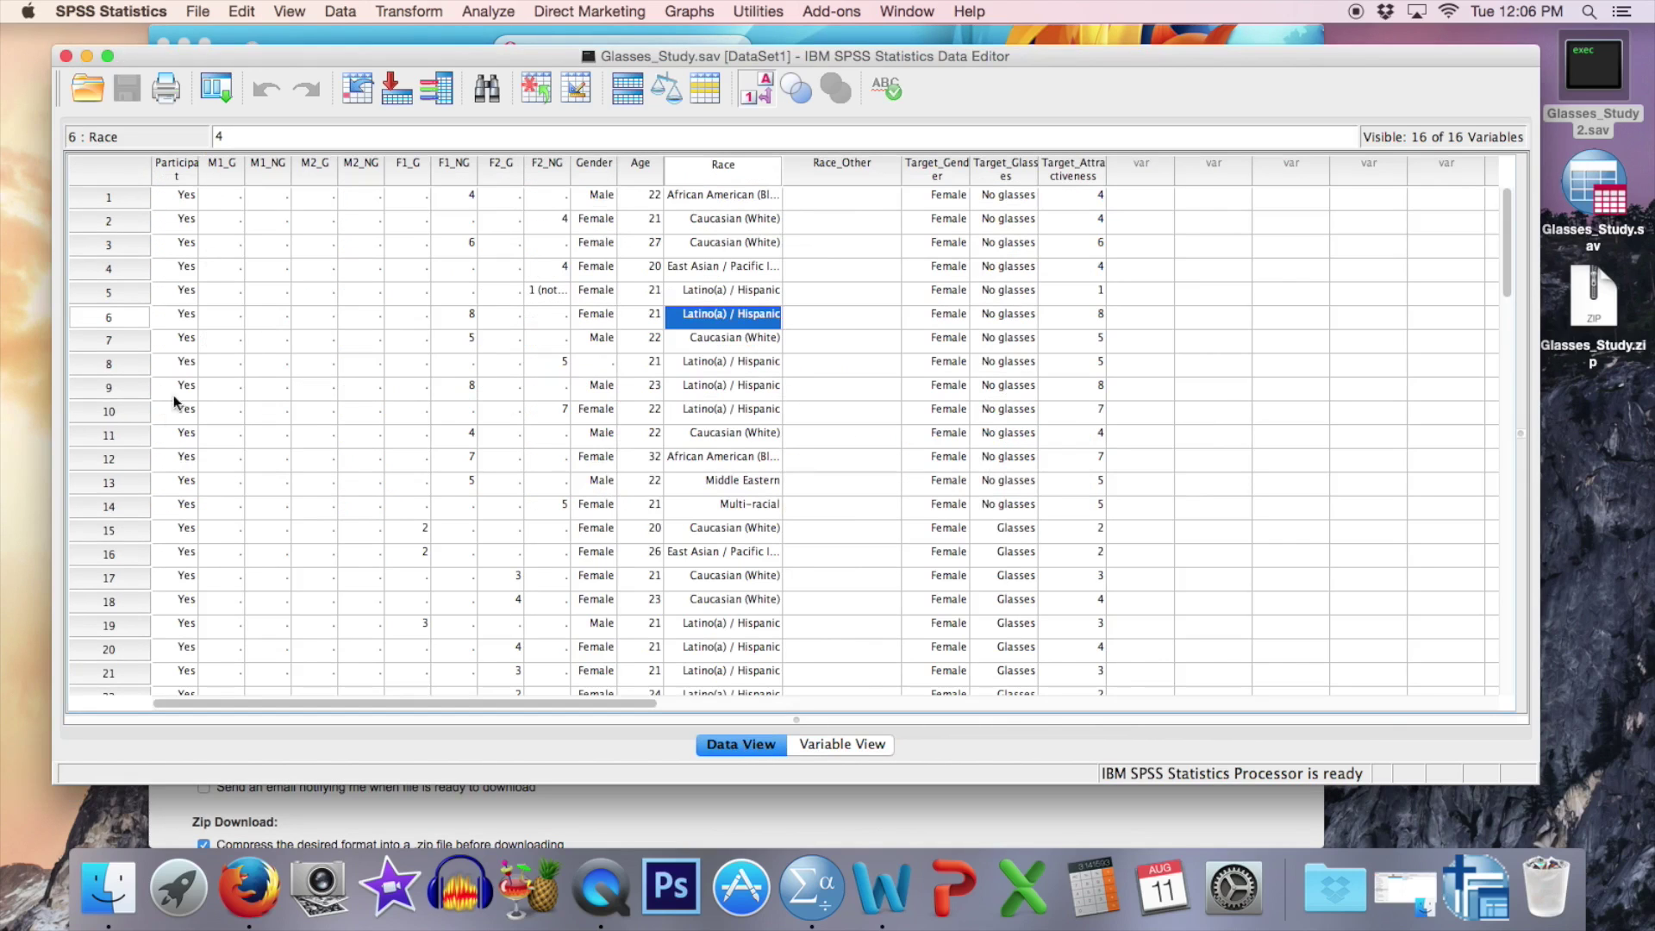
scroll(166, 426, "down", 5)
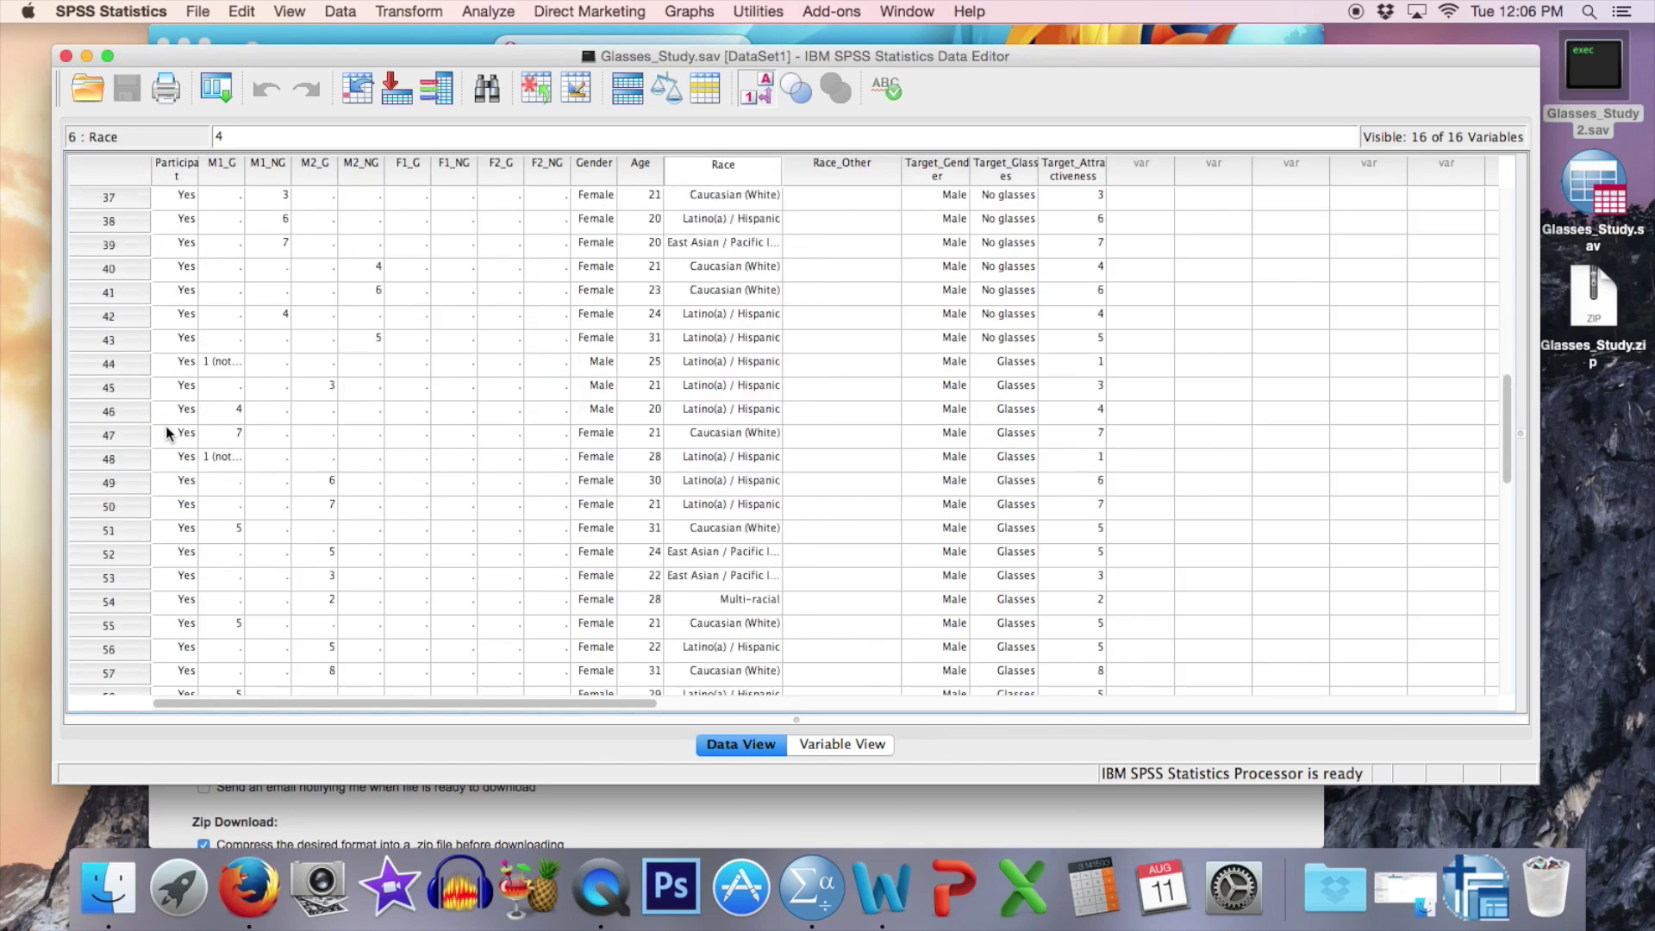
scroll(166, 426, "up", 1)
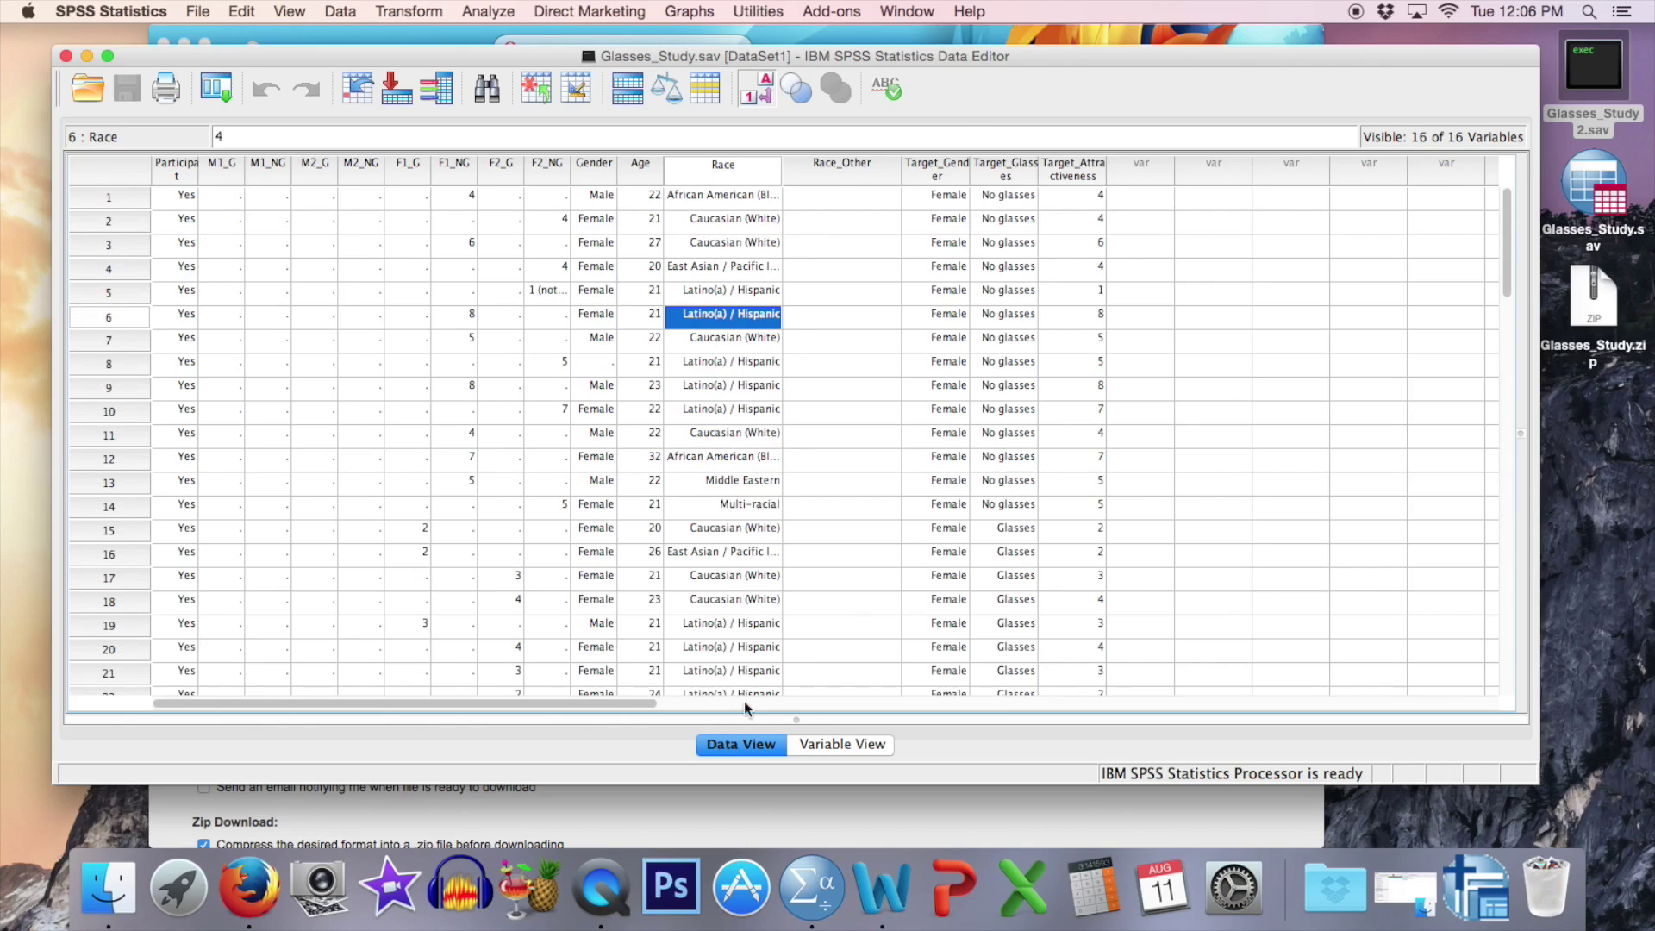
Review the variable names and labels, and examine the M1_G to F2_NG attractiveness ratings across all cases
left_click(824, 746)
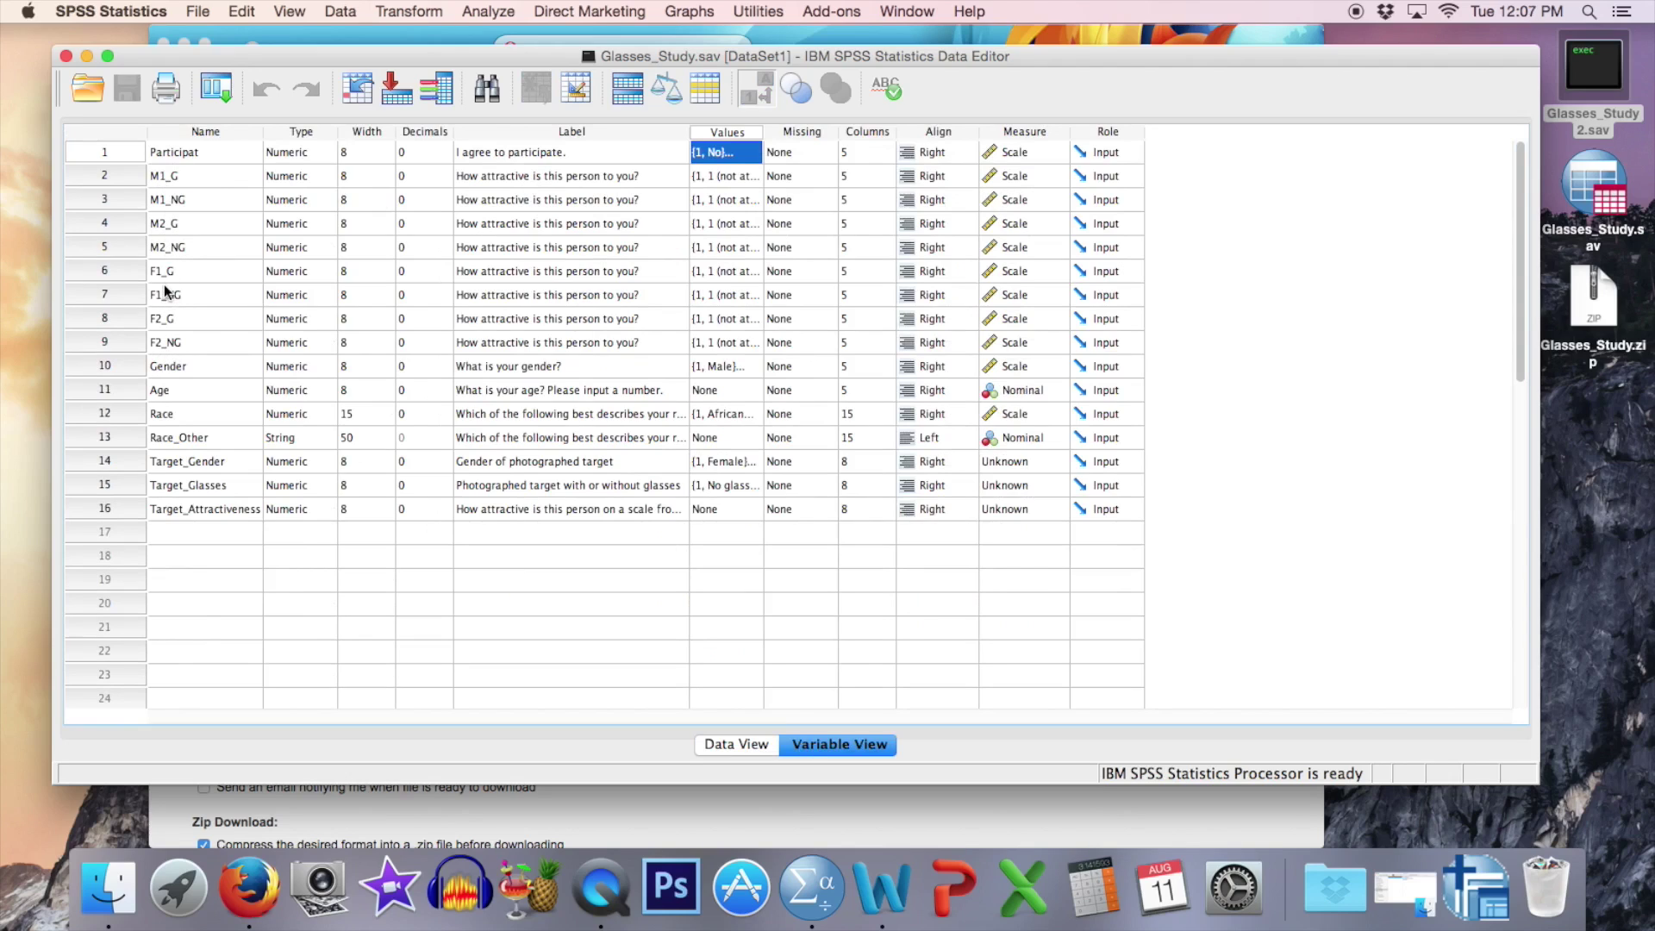
left_click(754, 746)
scroll(425, 245, "down", 4)
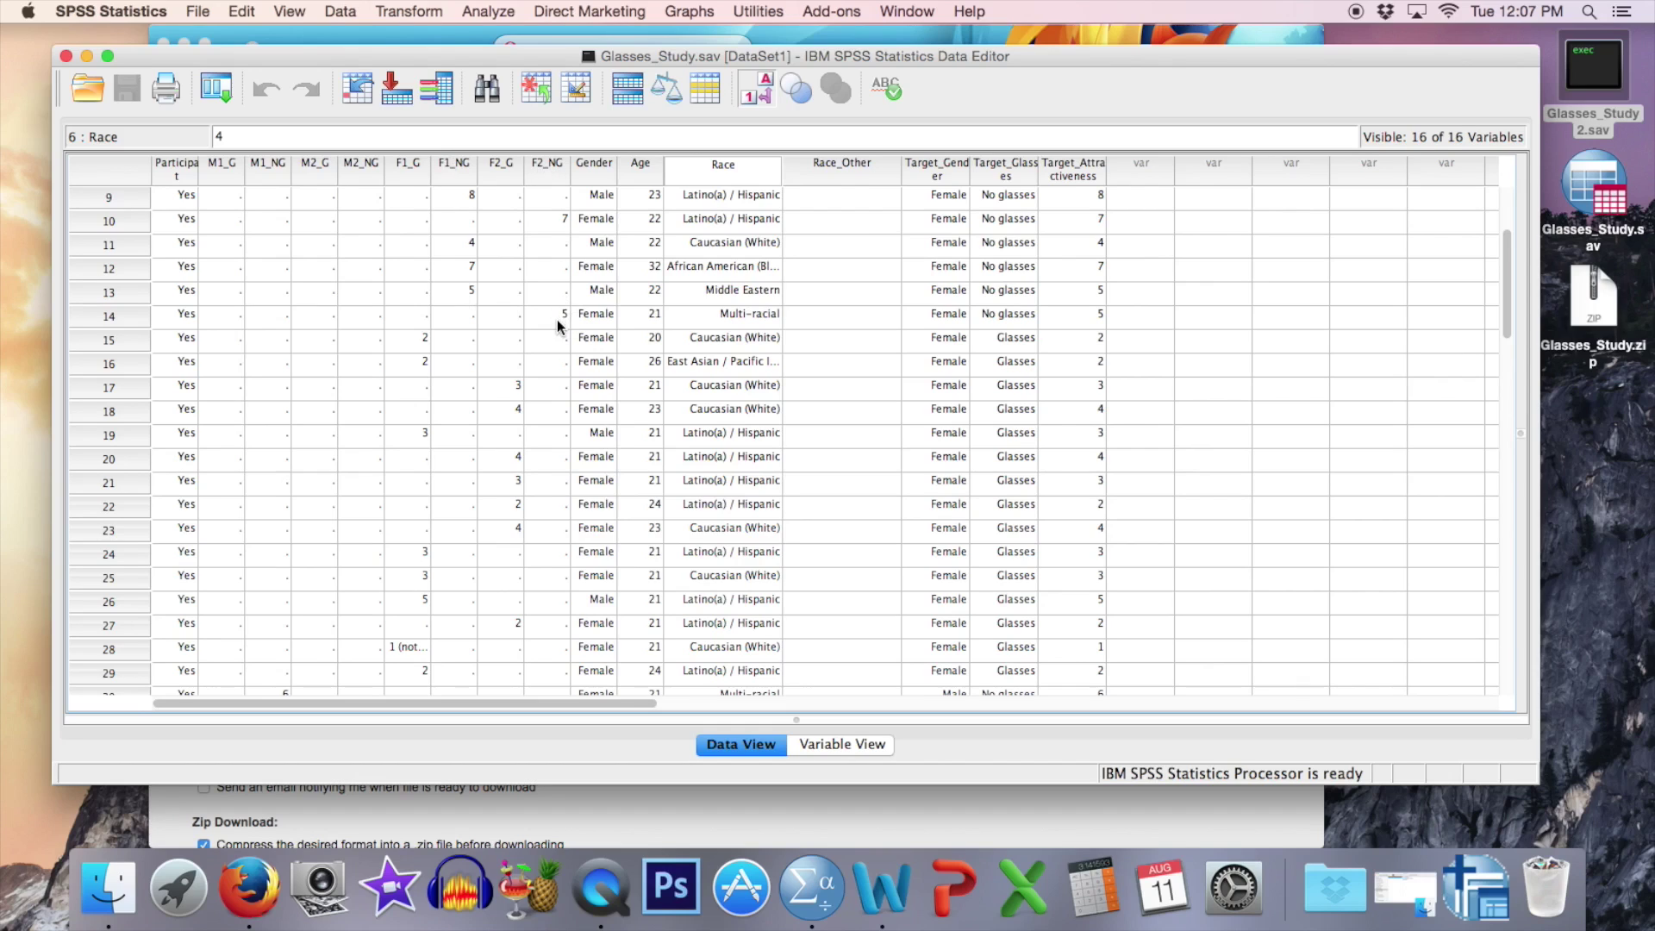
scroll(458, 270, "up", 4)
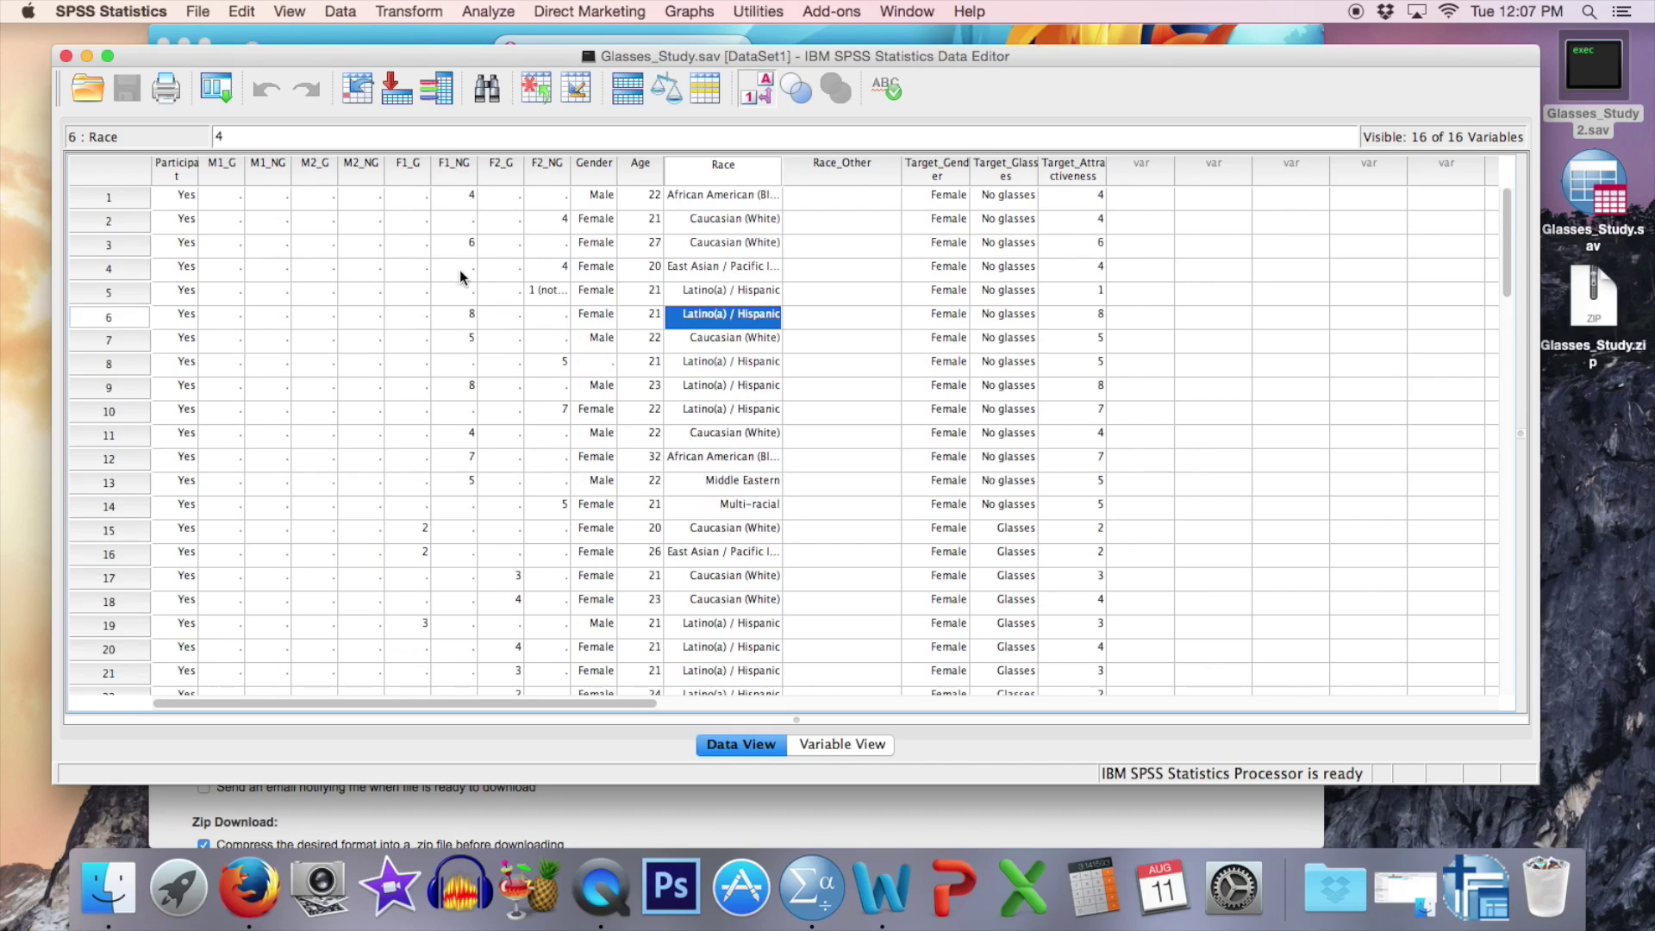
scroll(556, 376, "down", 5)
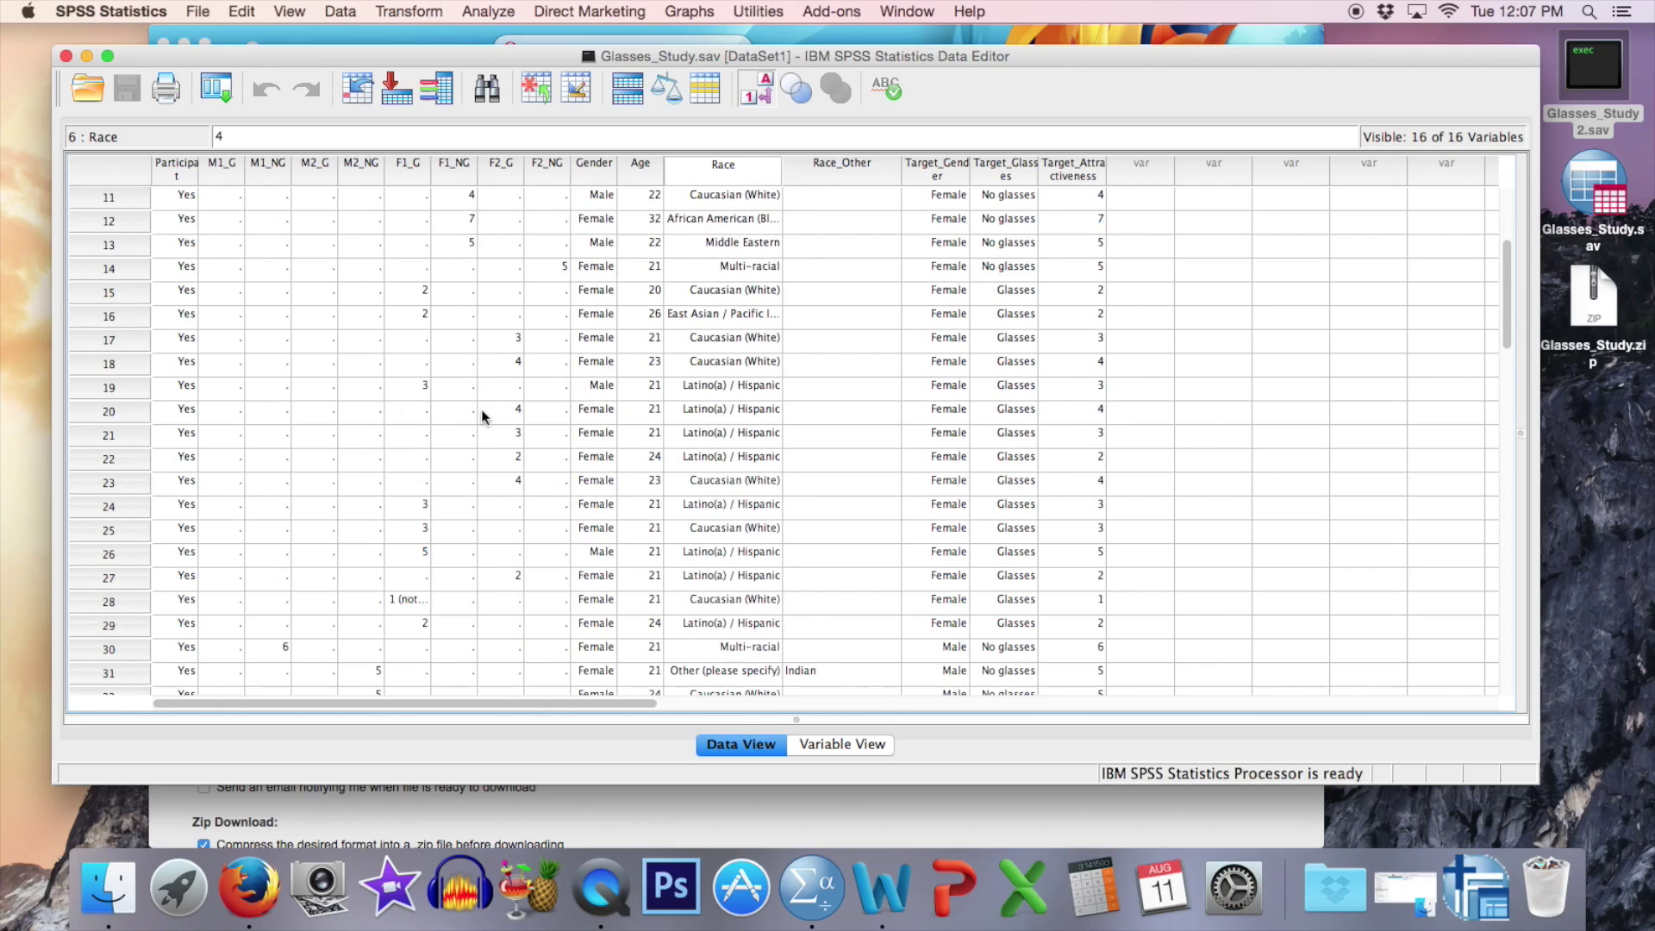
scroll(481, 410, "down", 9)
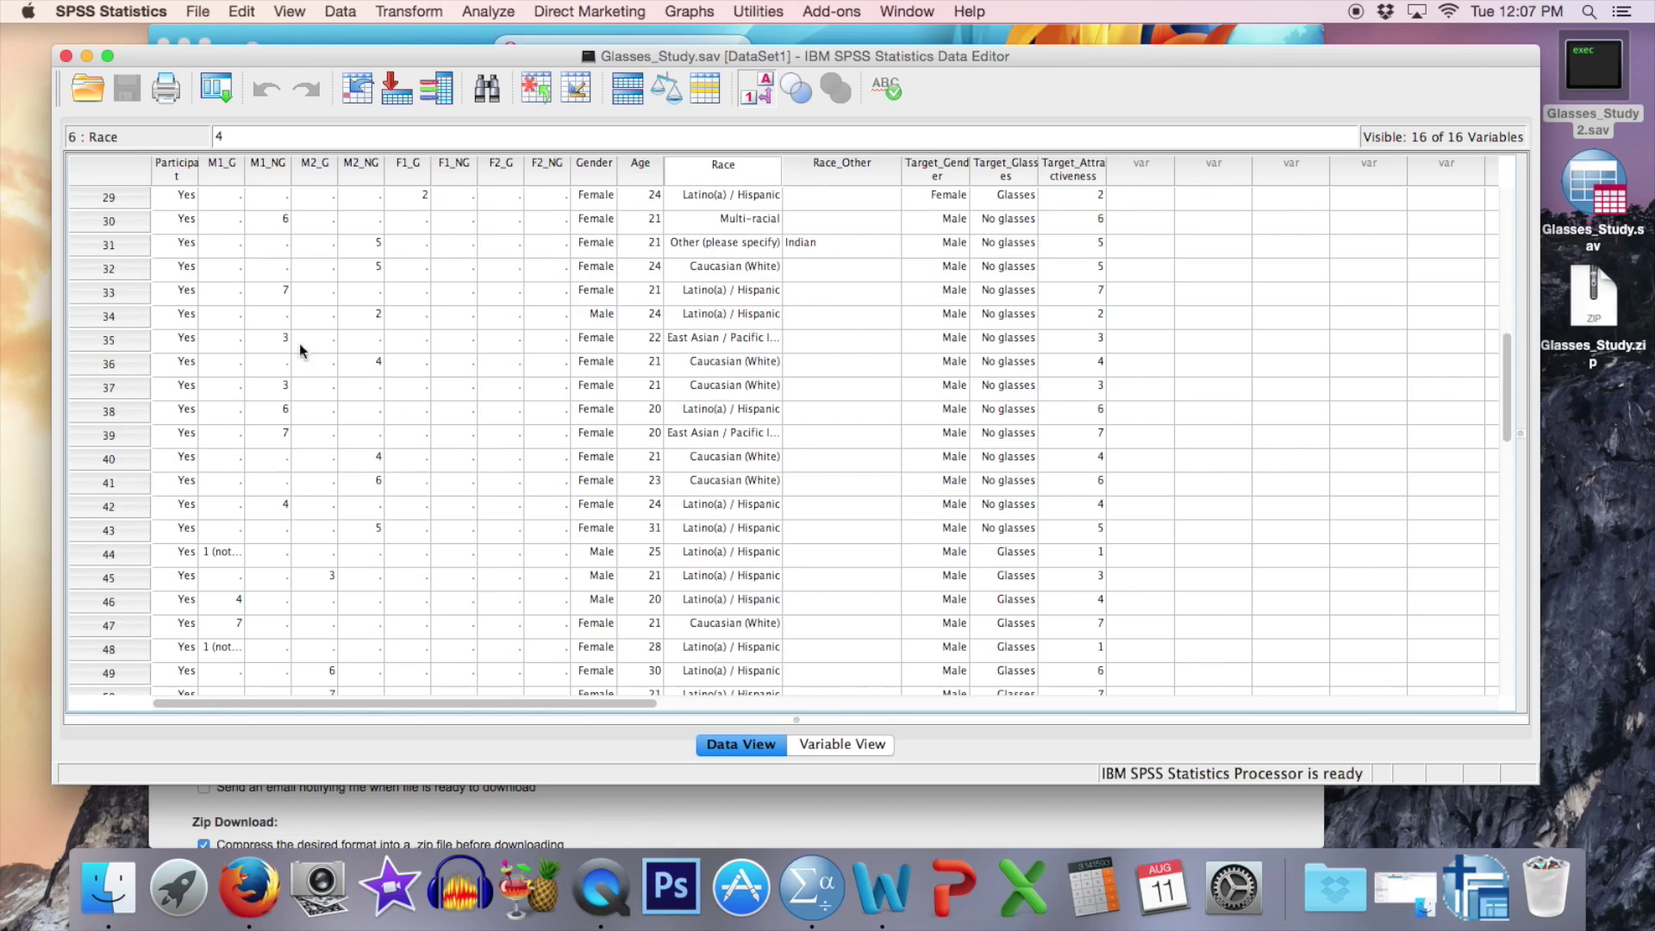
scroll(323, 457, "down", 6)
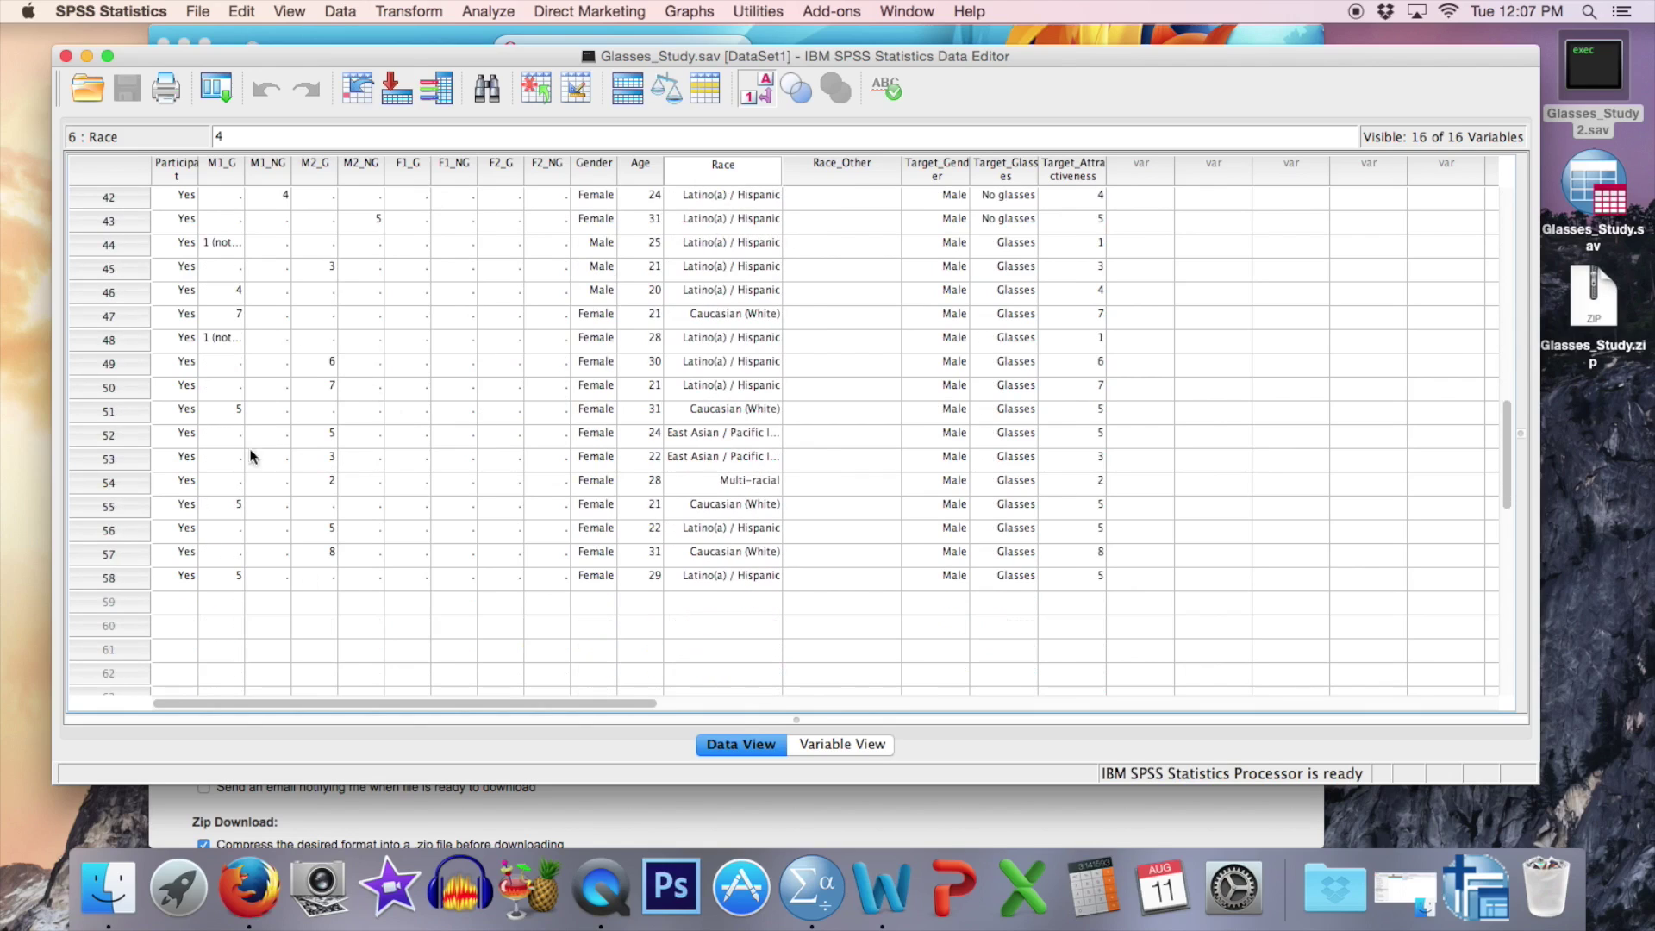
scroll(308, 456, "up", 20)
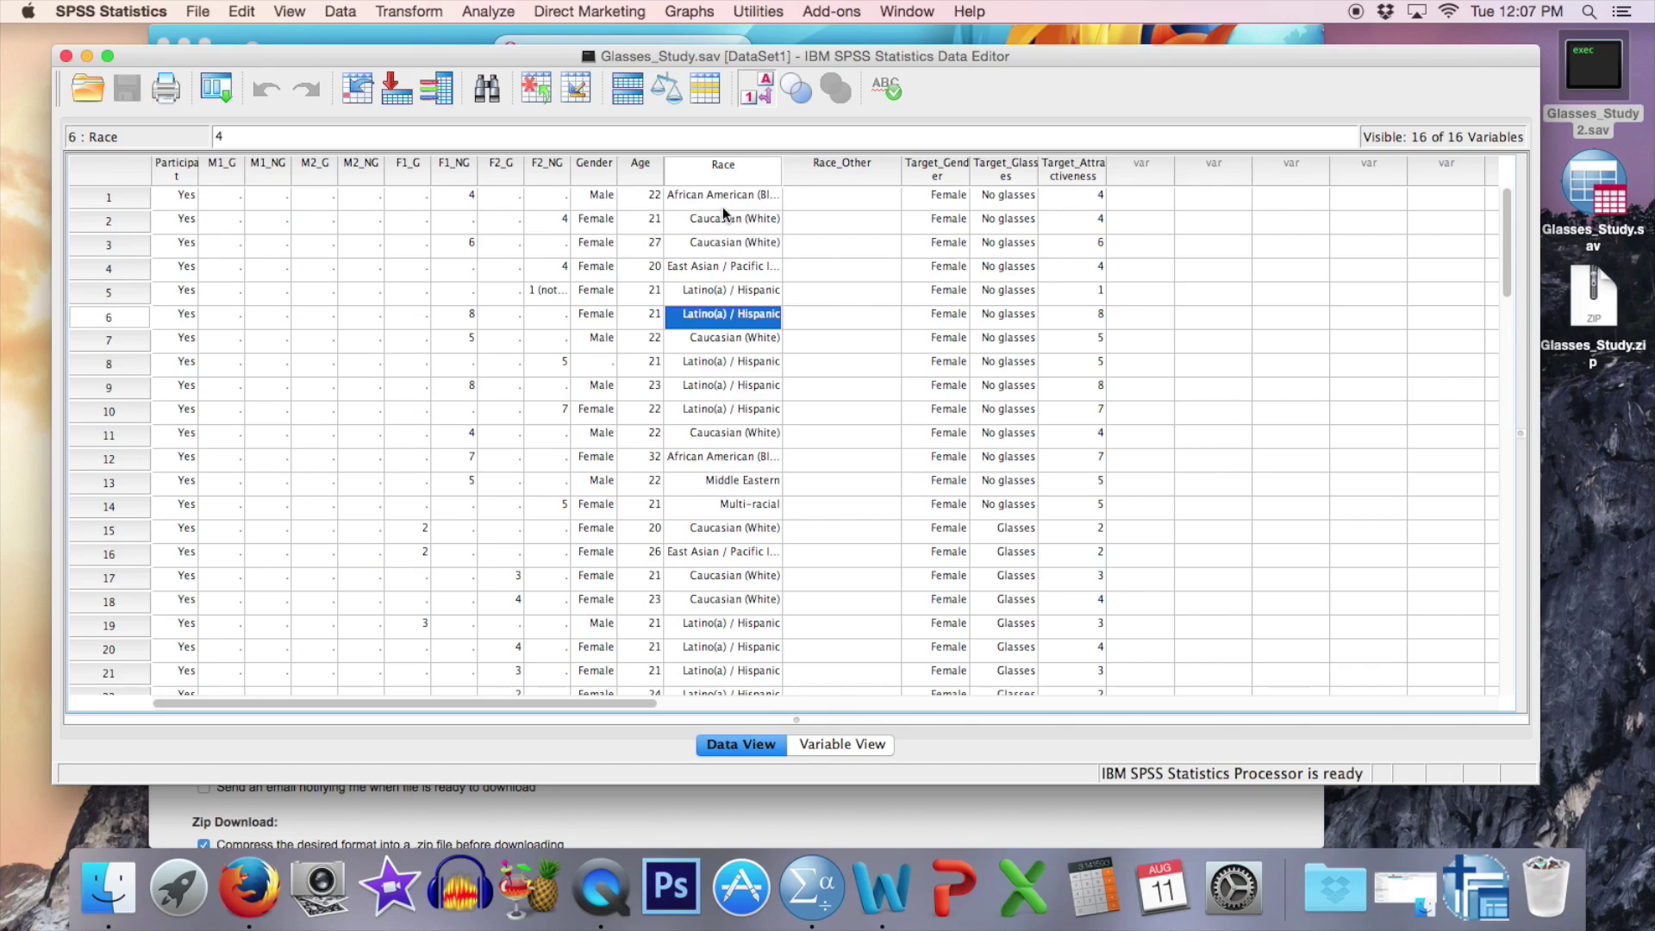
Inspect case 31's Race and Race_Other entries and view the available race options without changing the value
scroll(738, 225, "down", 5)
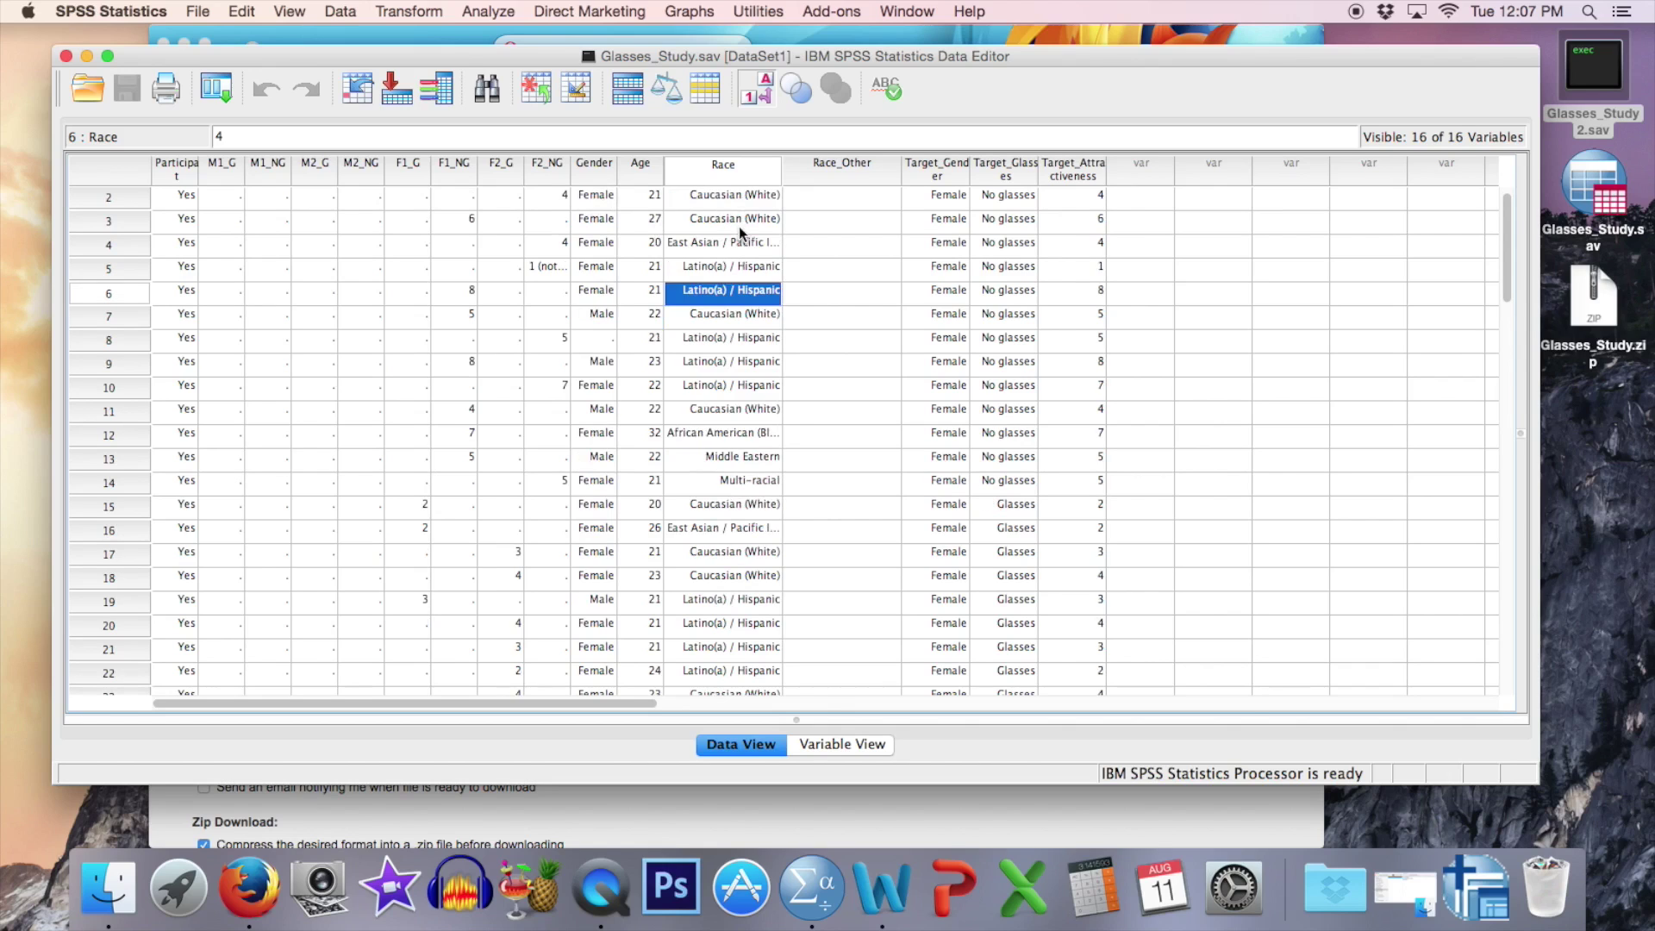
scroll(738, 226, "down", 3)
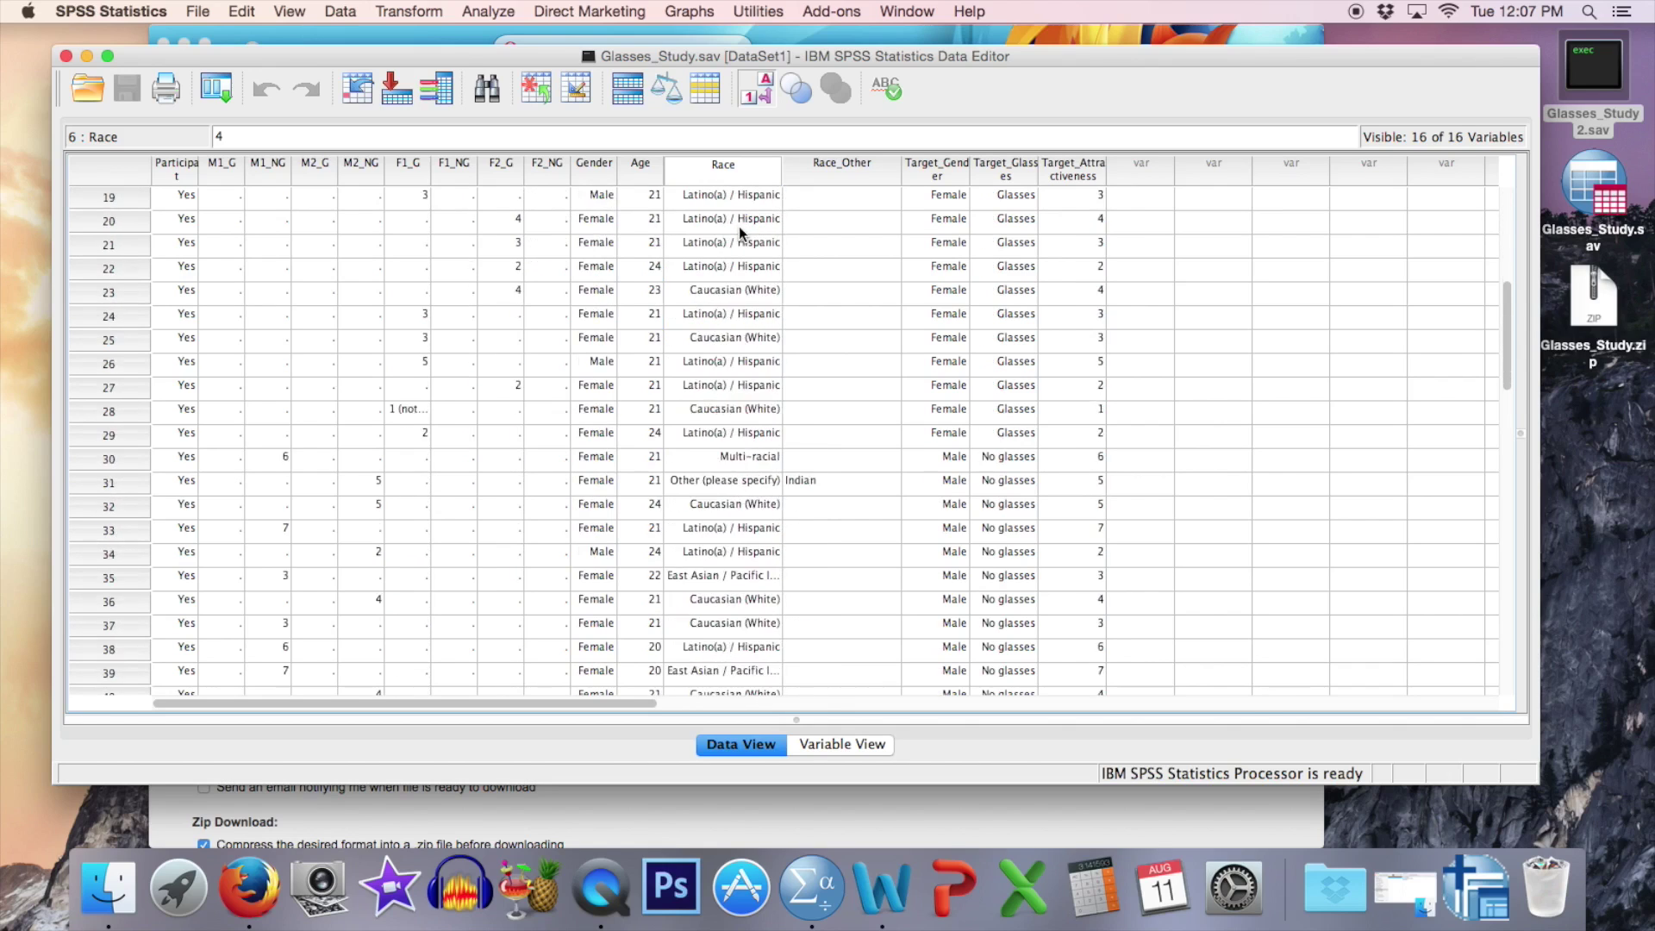
left_click(820, 420)
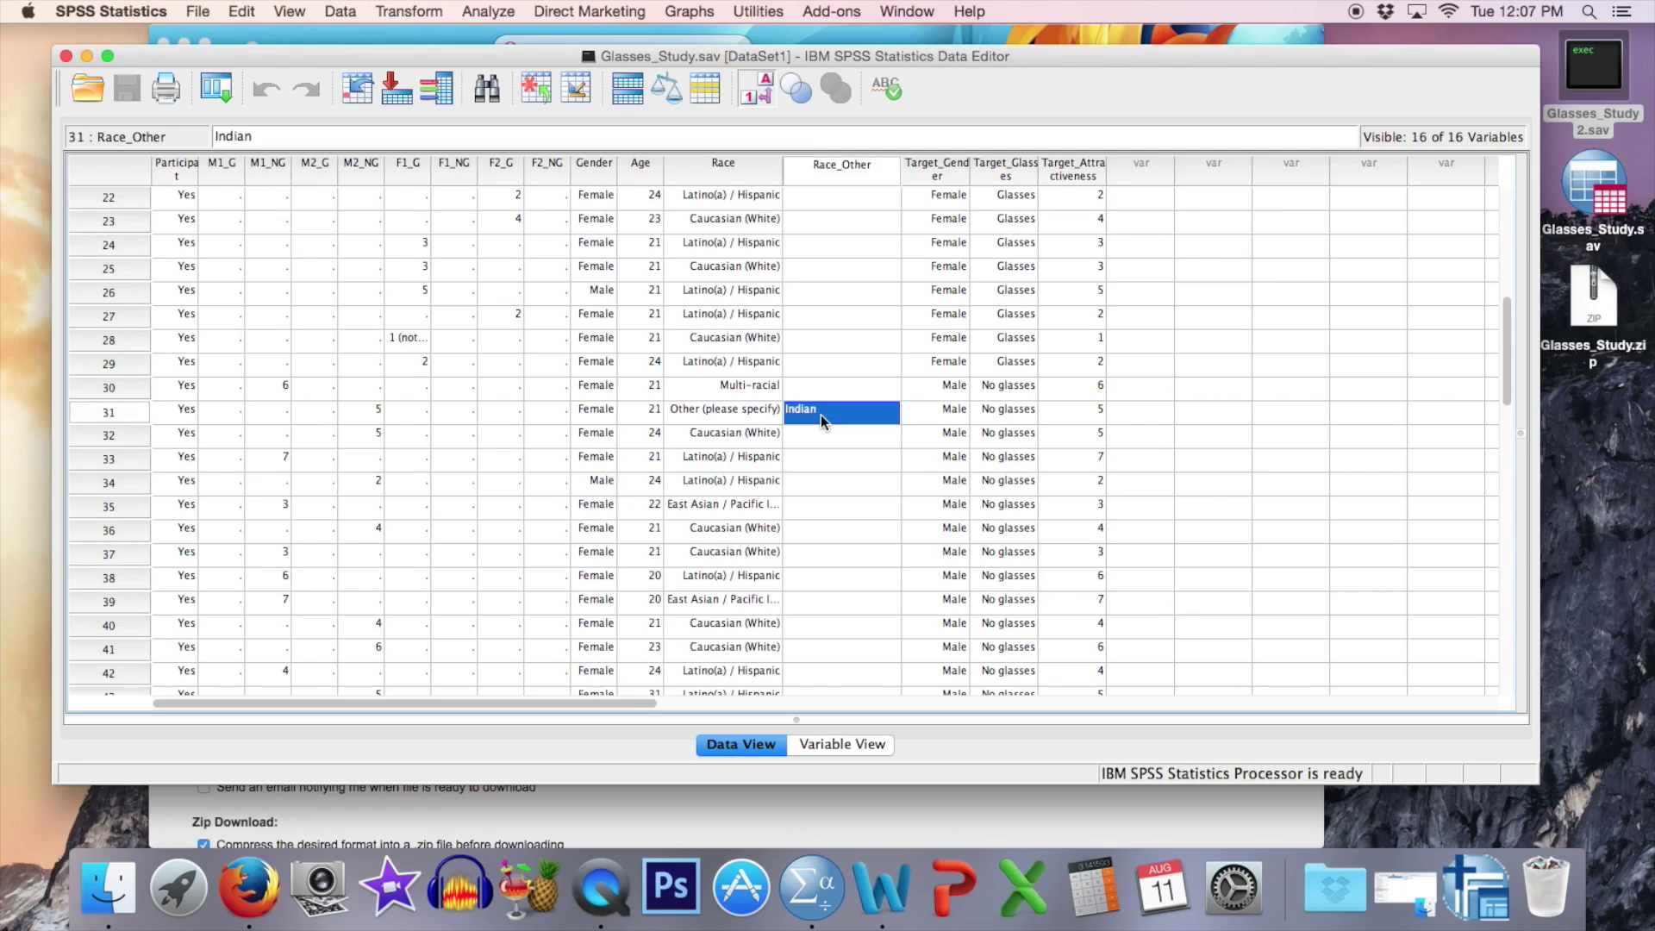
left_click(765, 415)
left_click(773, 415)
left_click(773, 412)
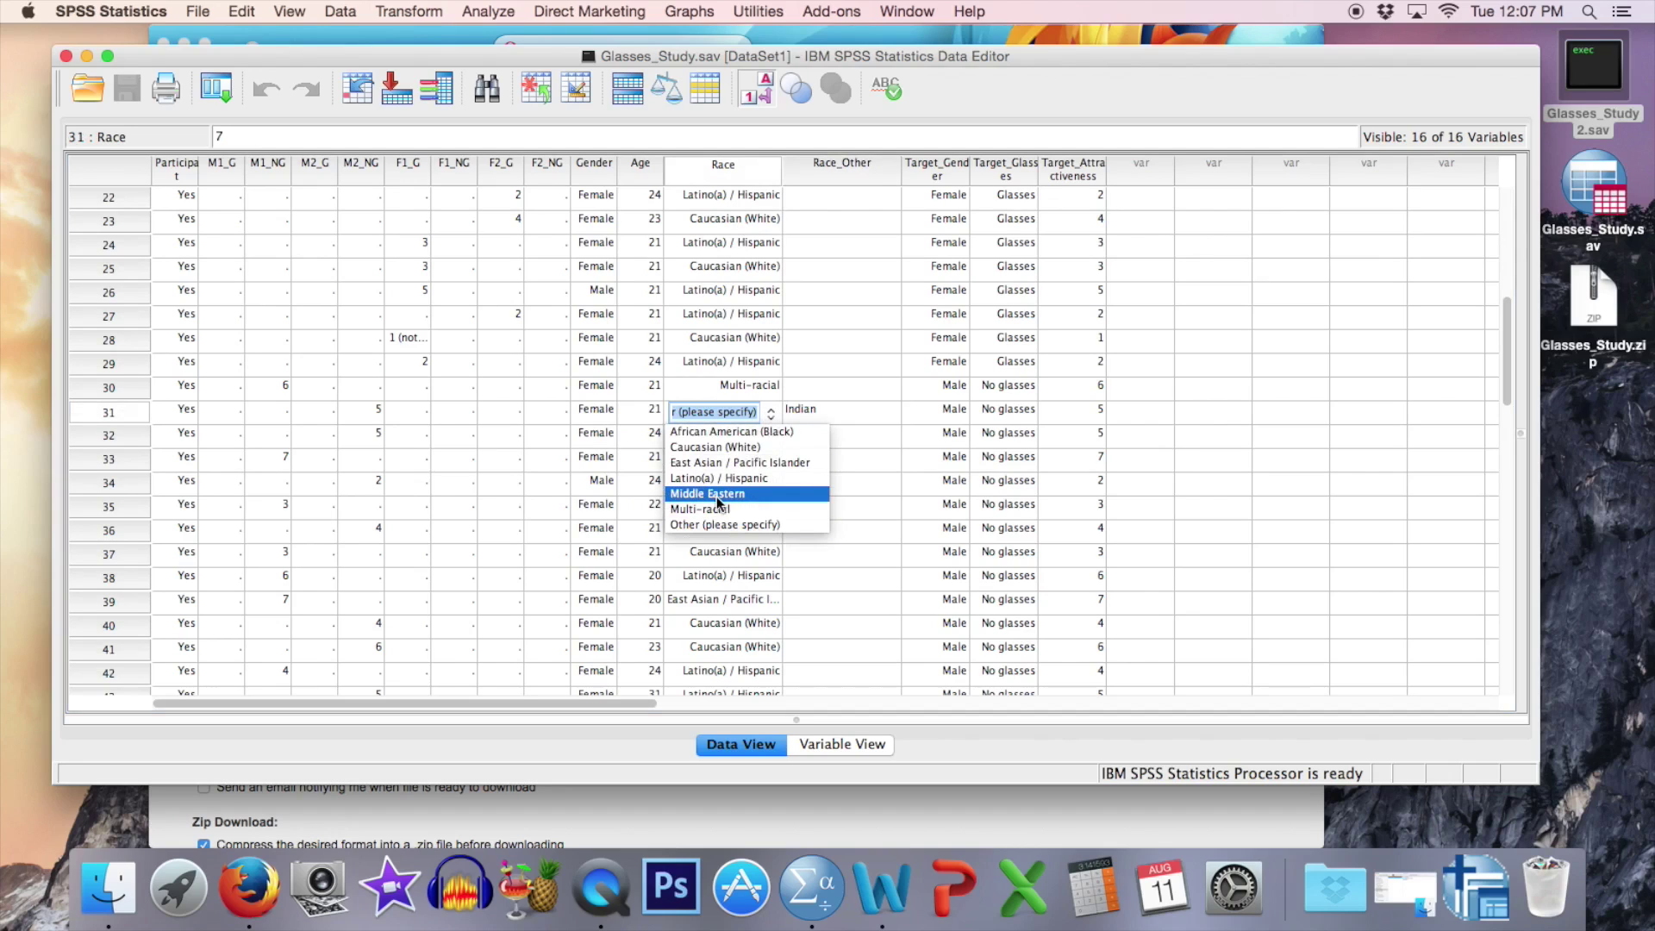
left_click(831, 409)
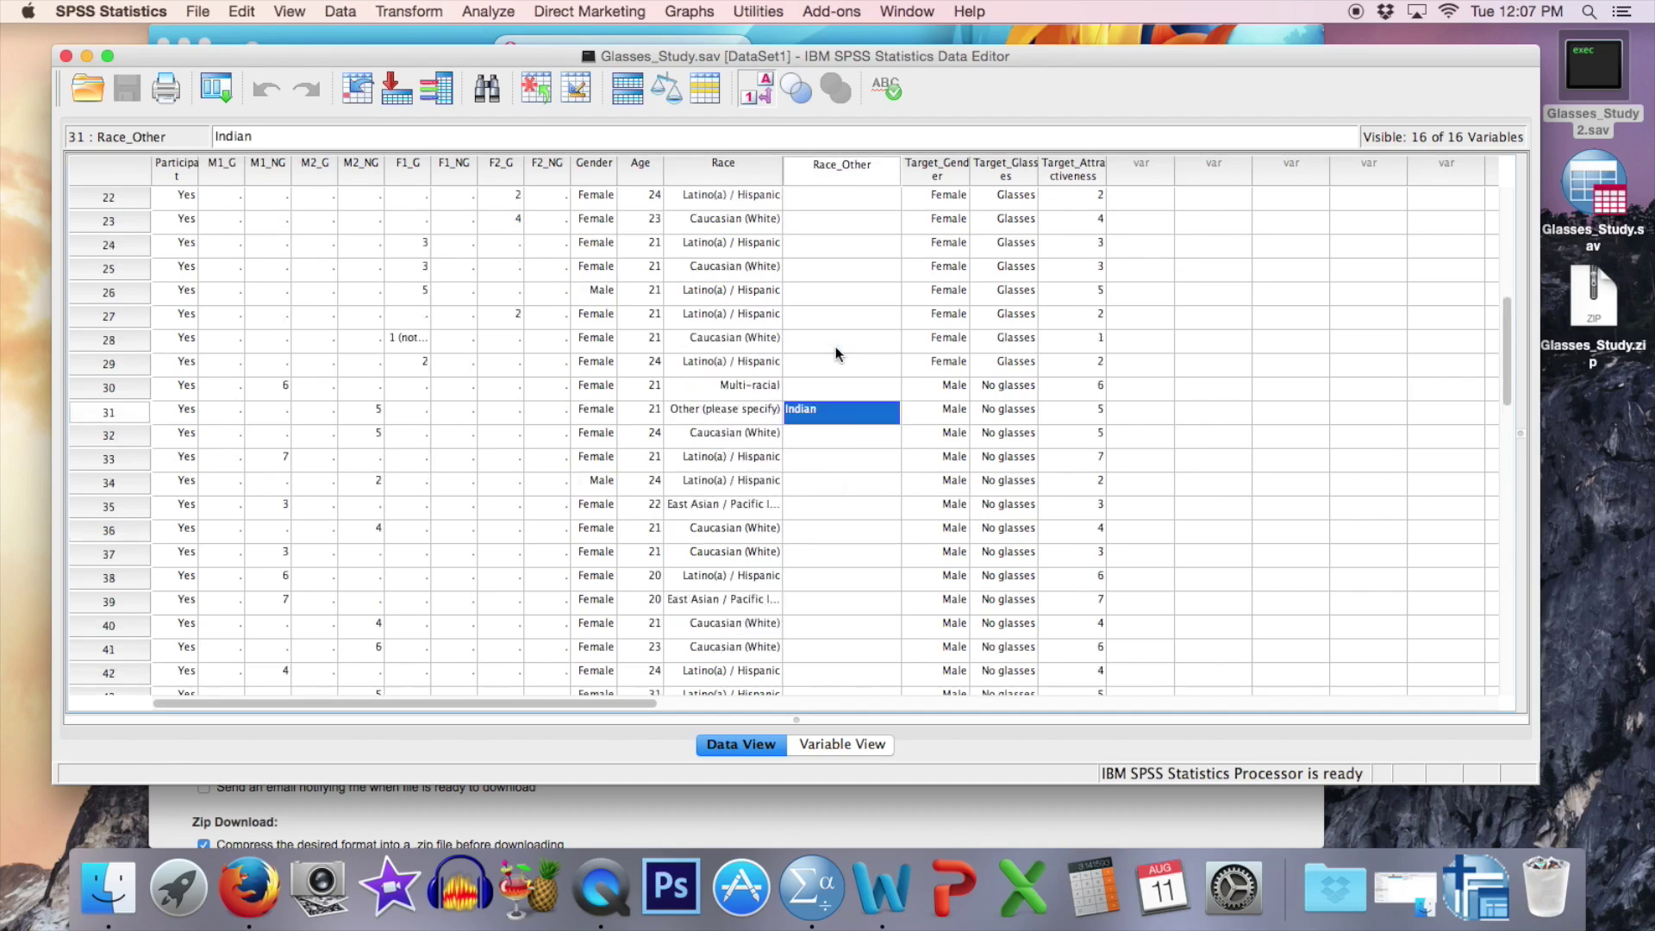
Return to the variable definitions and check the value labels of Target_Gender without changing them
scroll(835, 346, "up", 10)
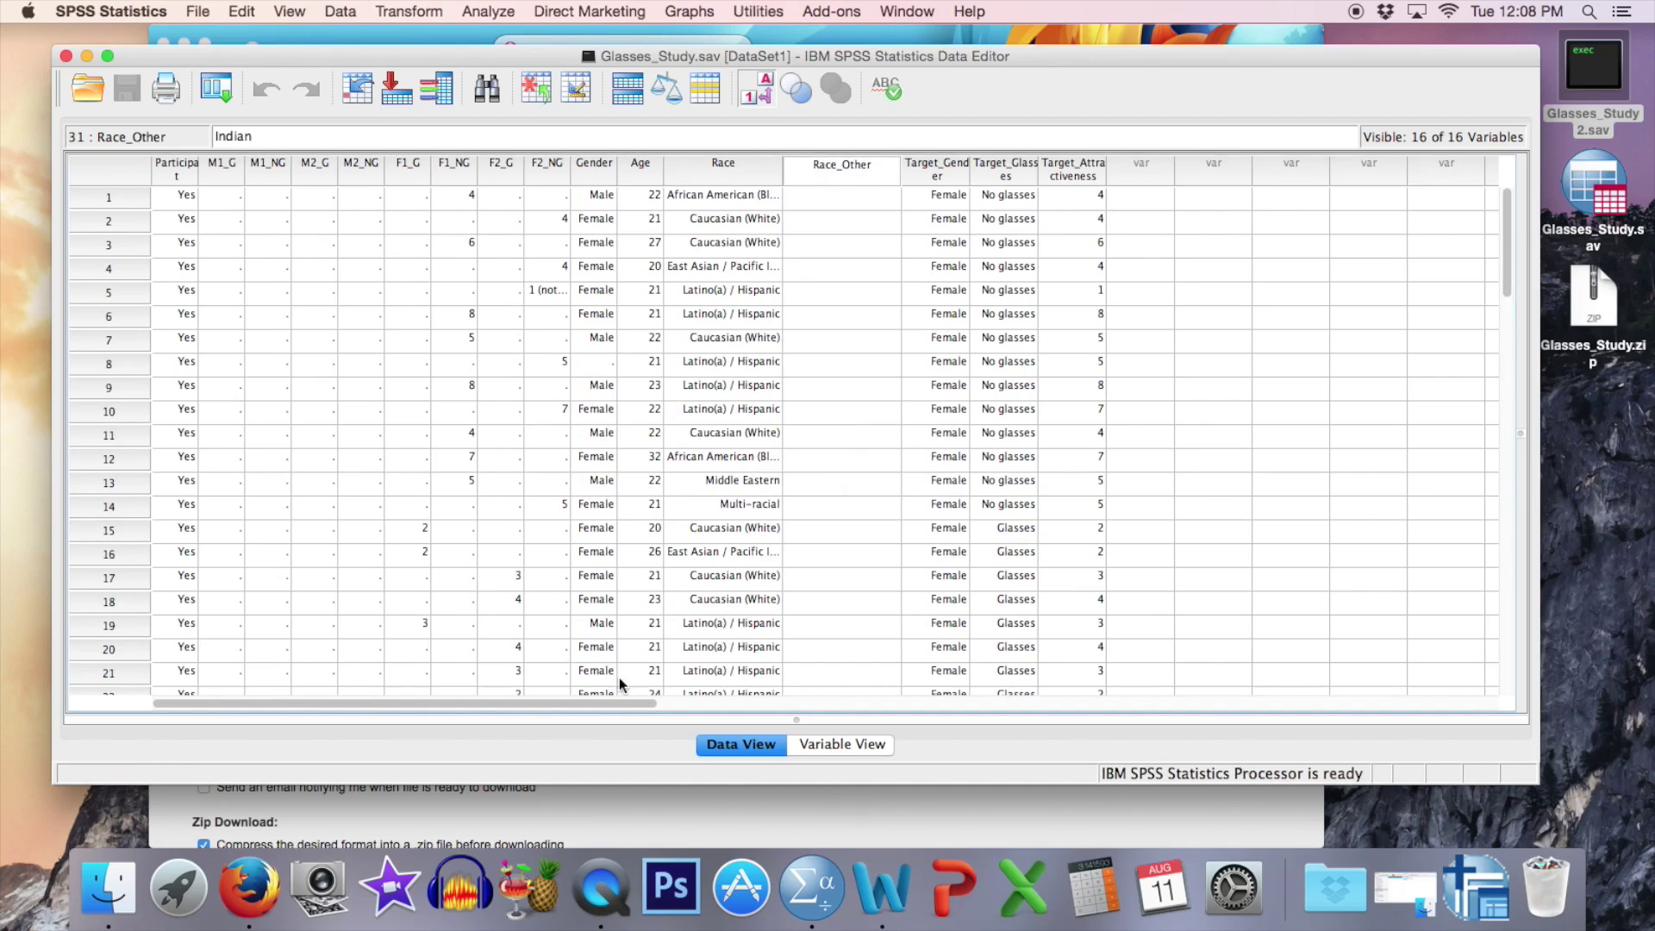
left_click(820, 747)
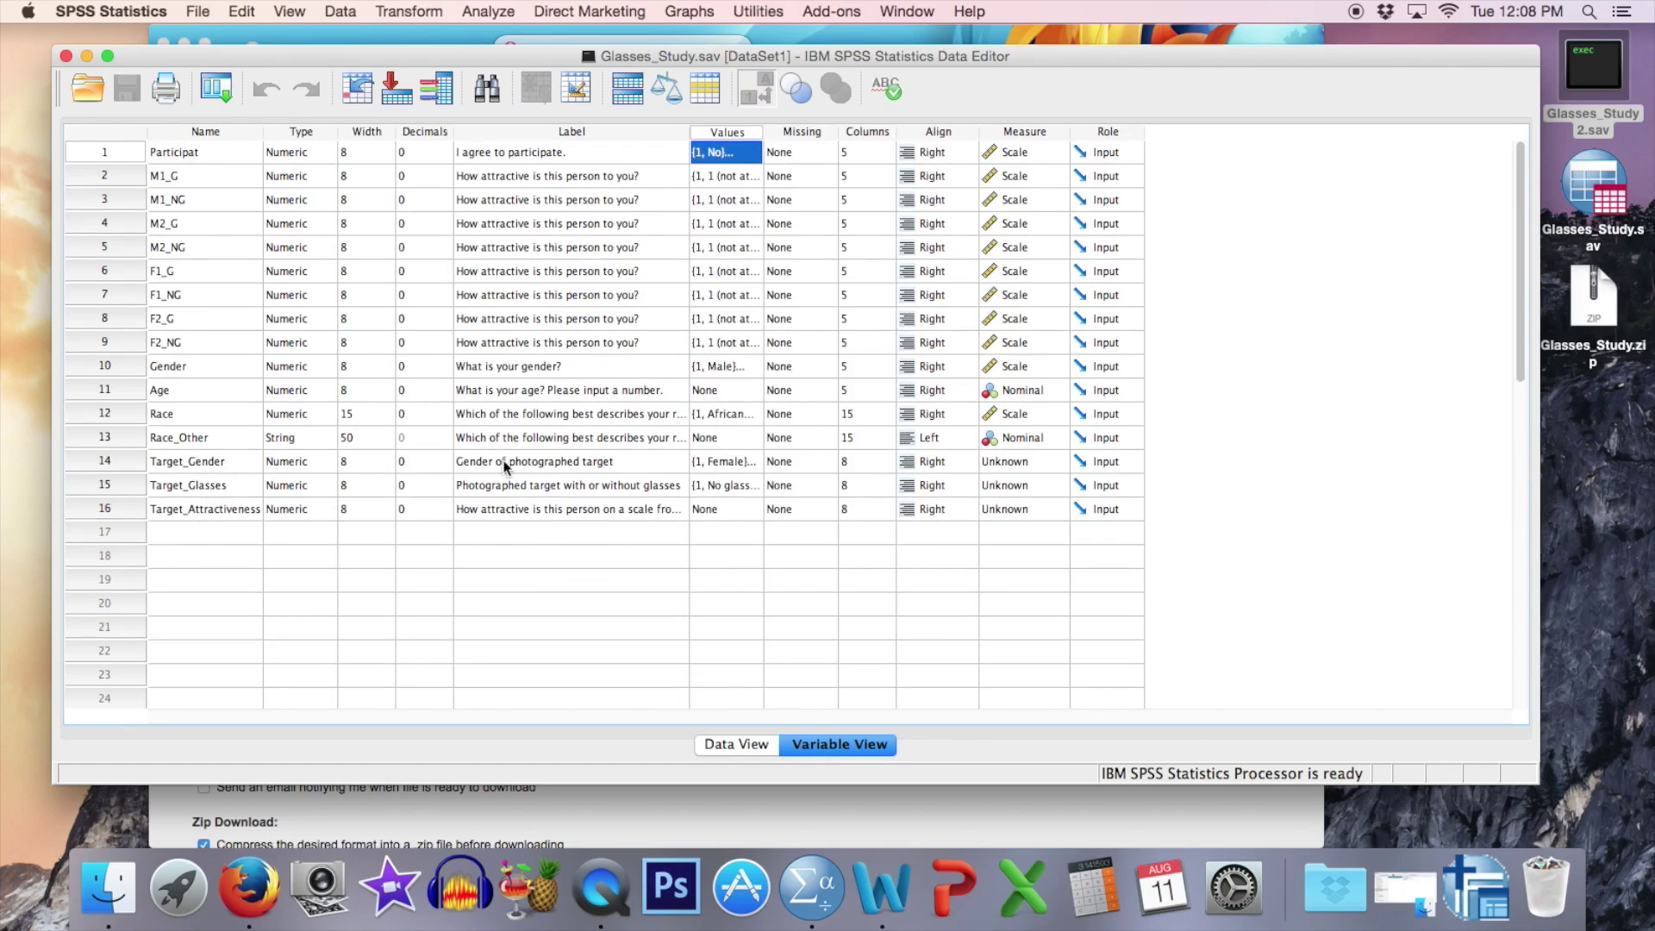
left_click(754, 463)
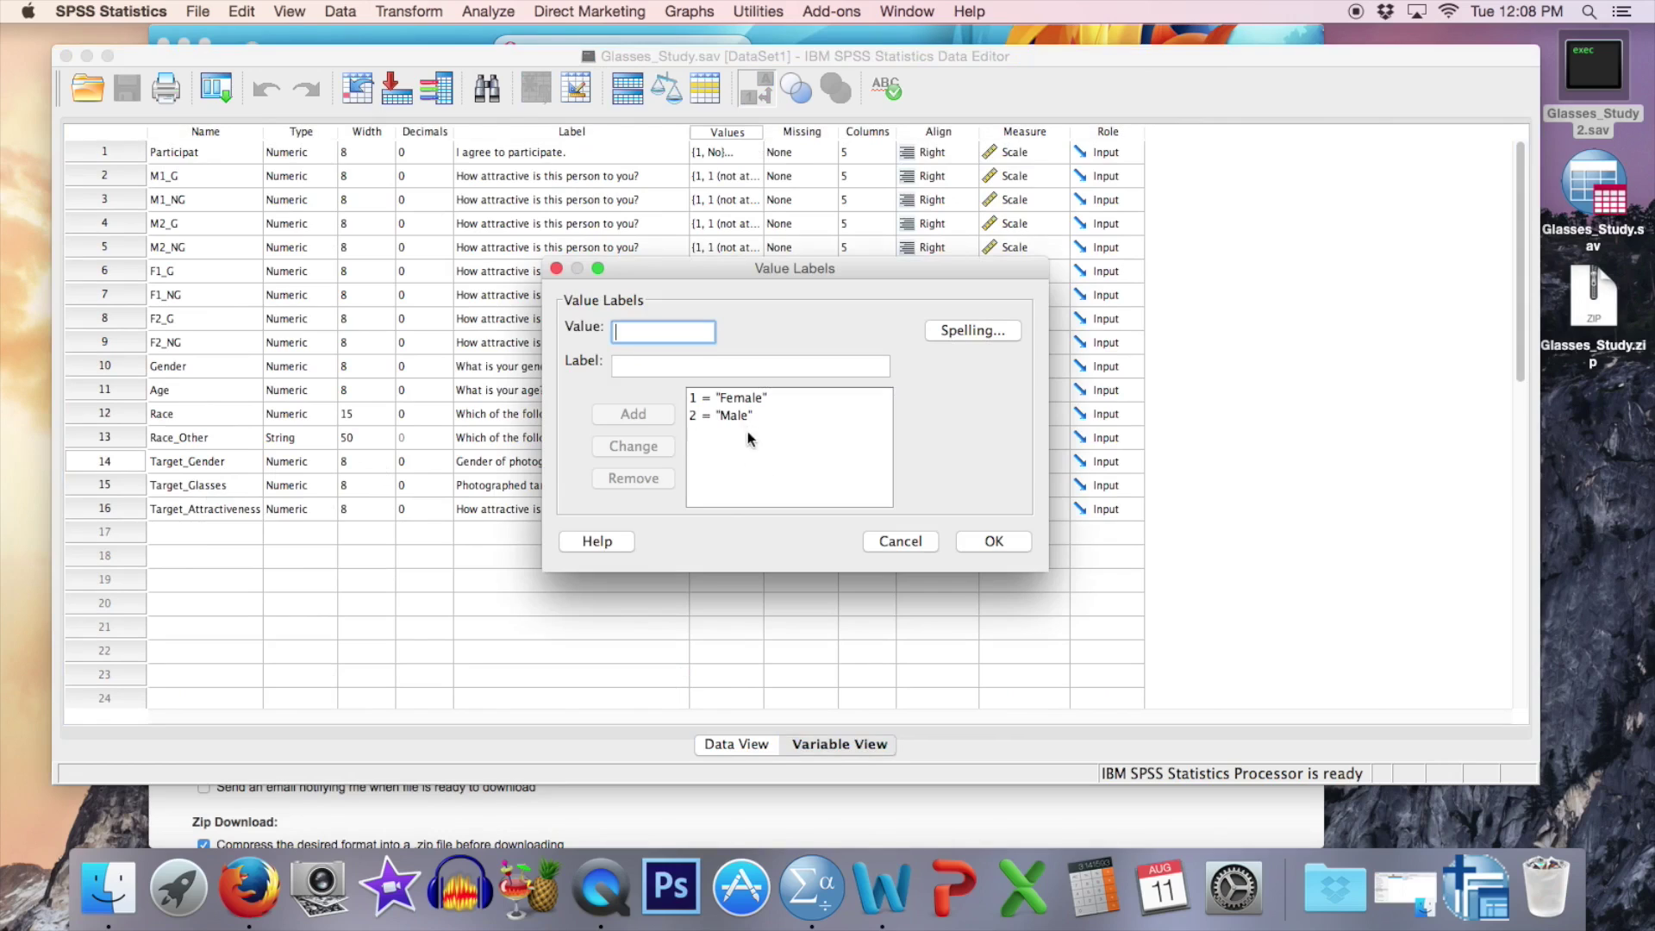
left_click(897, 542)
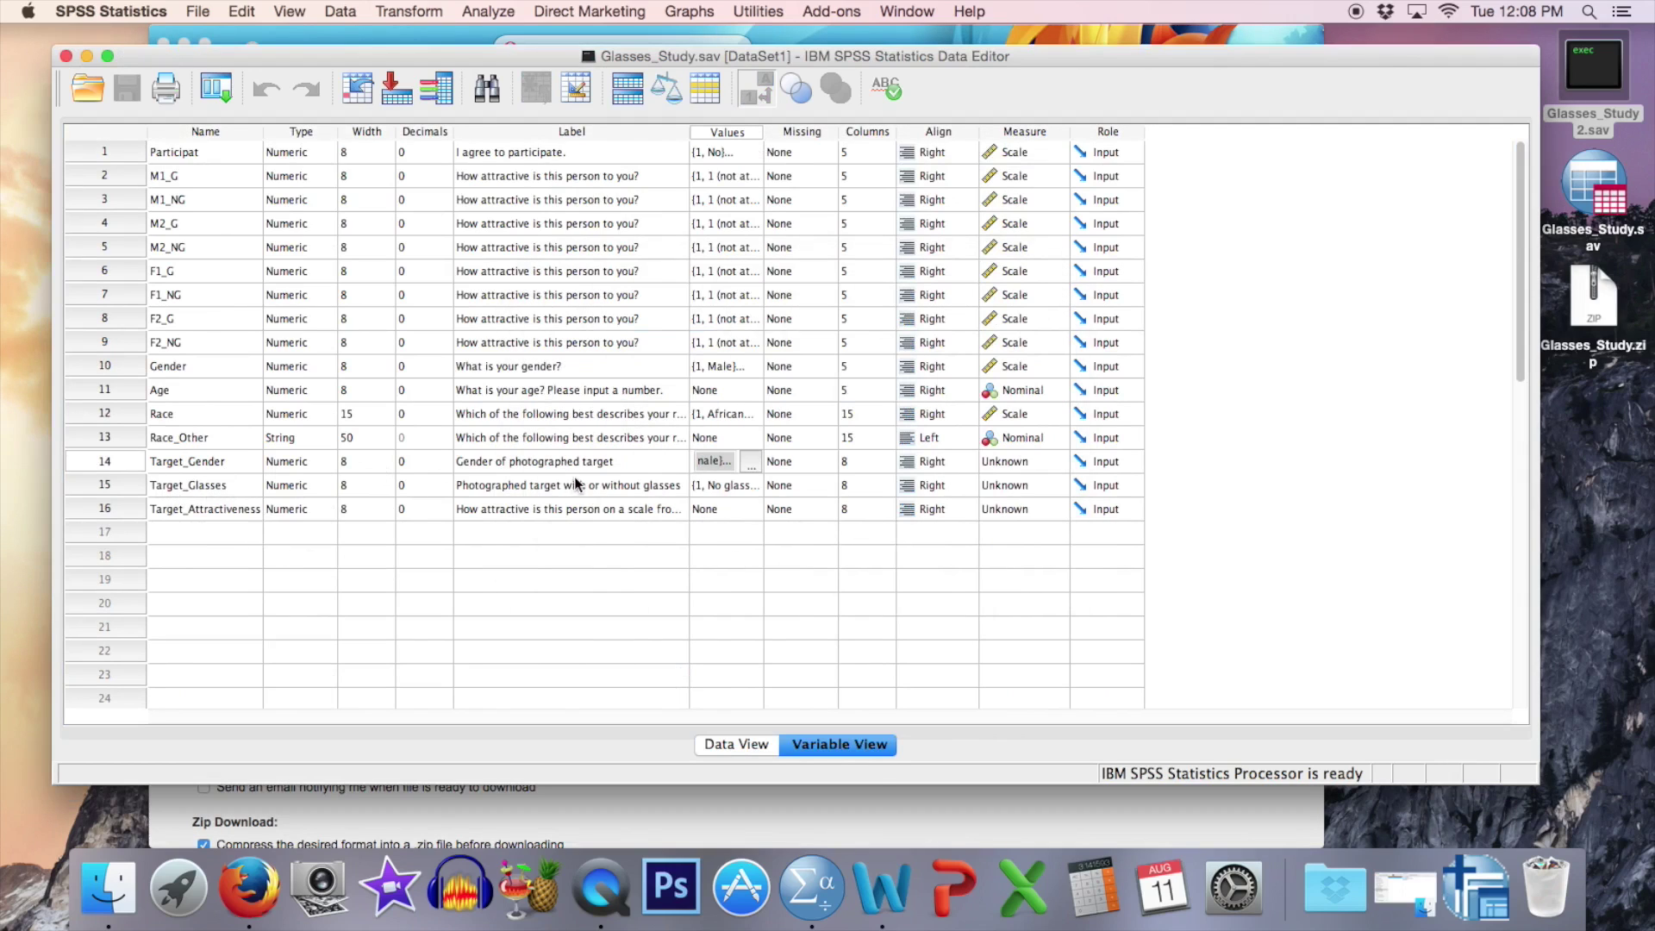
Check the value labels of Target_Glasses without changing them, and select the Target_Attractiveness variable name
left_click(754, 488)
left_click(751, 487)
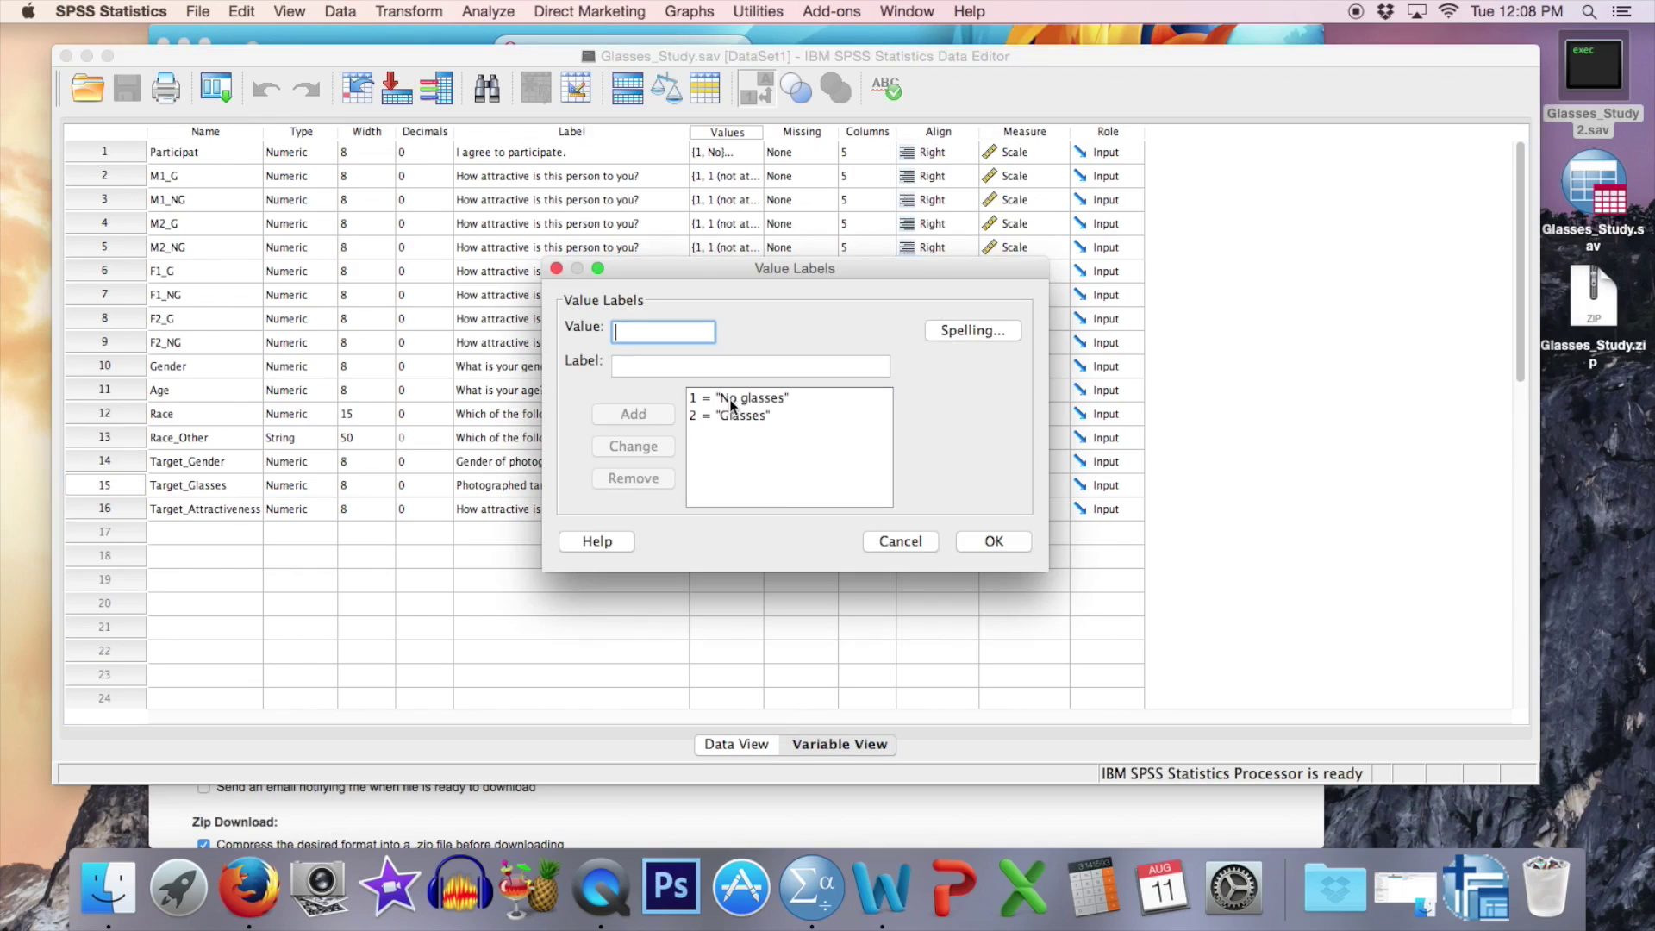
left_click(893, 545)
left_click(257, 508)
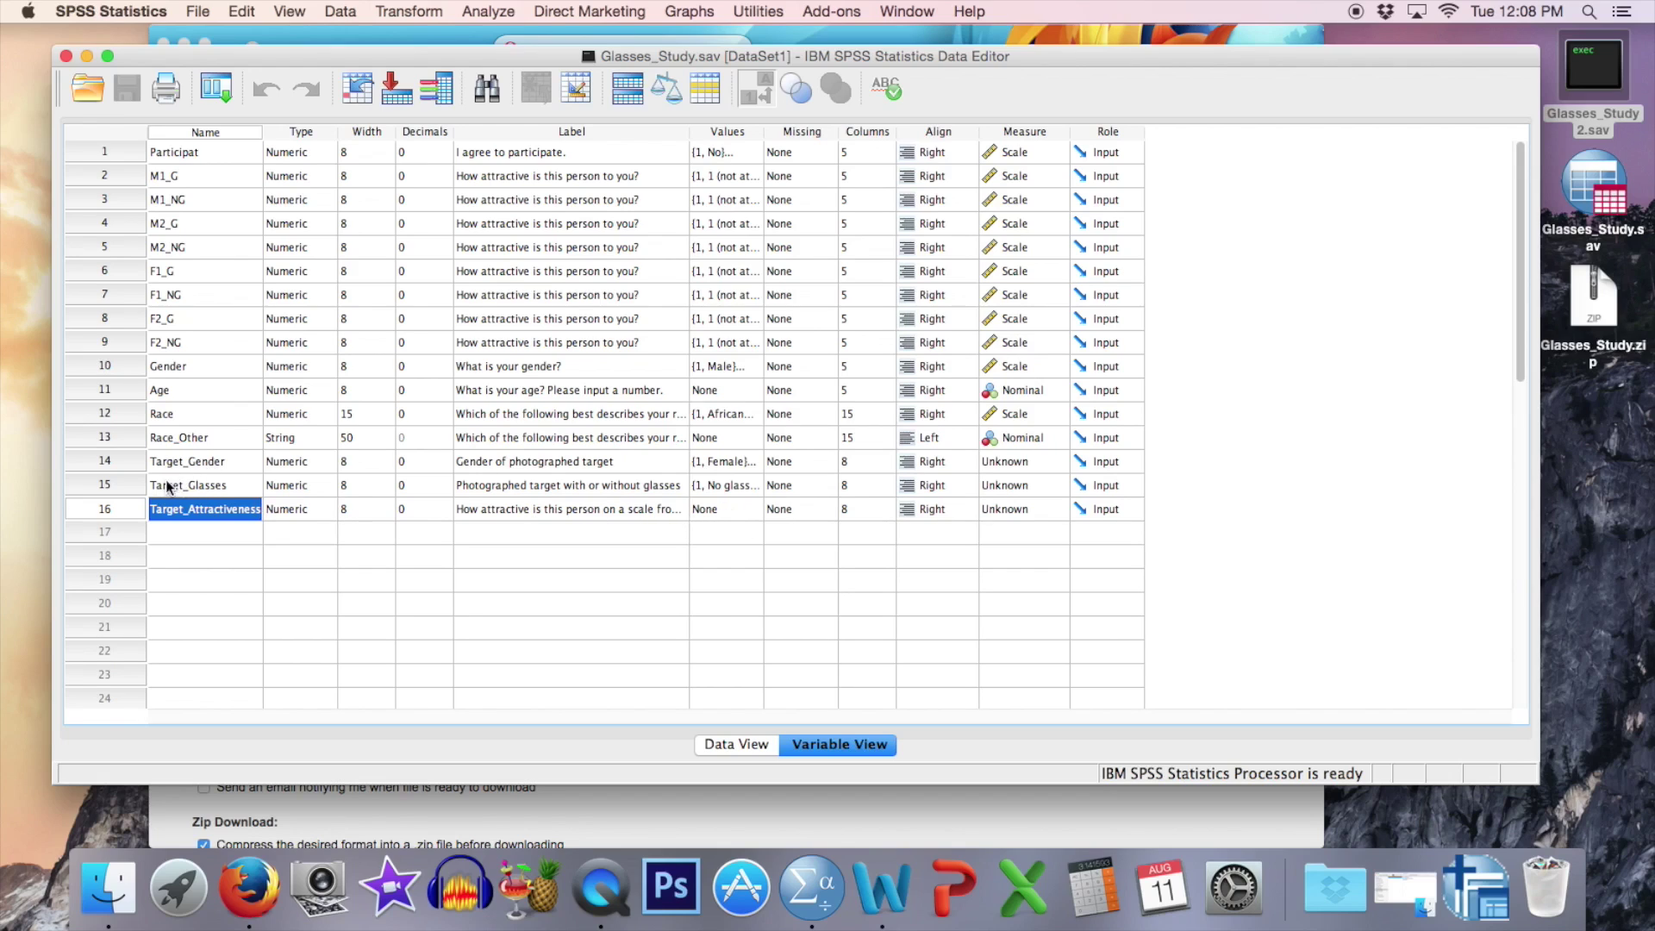
Show the data rows in a narrowed window and examine the Target_Gender, Target_Glasses and Target_Attractiveness columns one by one
left_click(724, 749)
left_click_drag(562, 705, 845, 705)
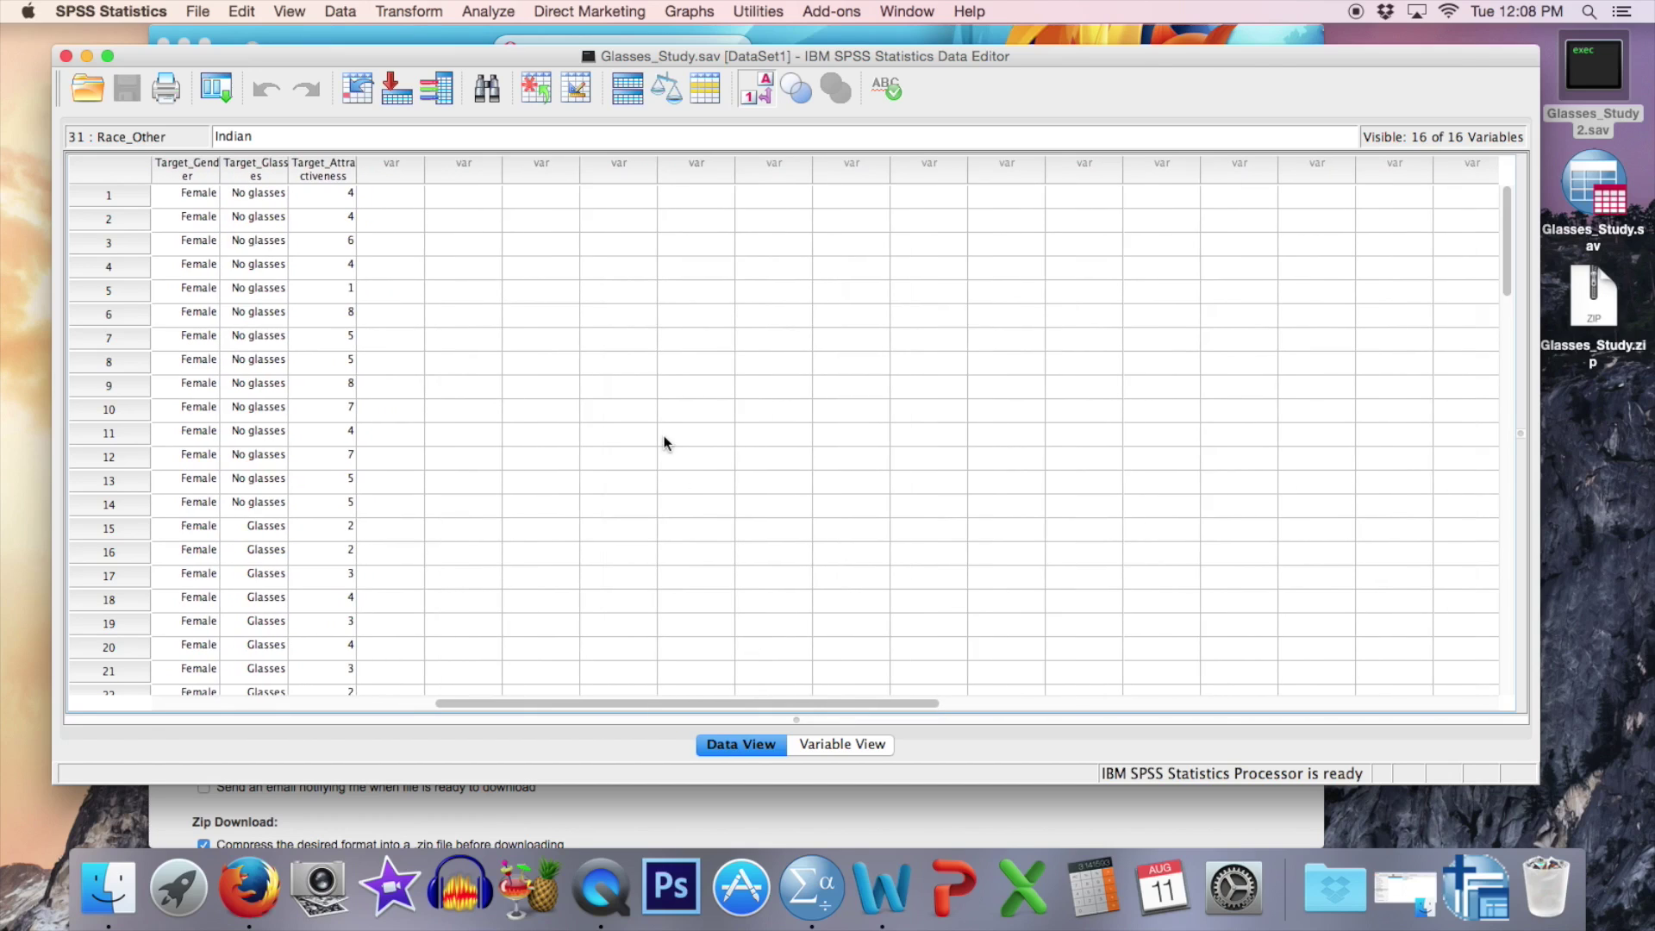
left_click_drag(1537, 782, 591, 847)
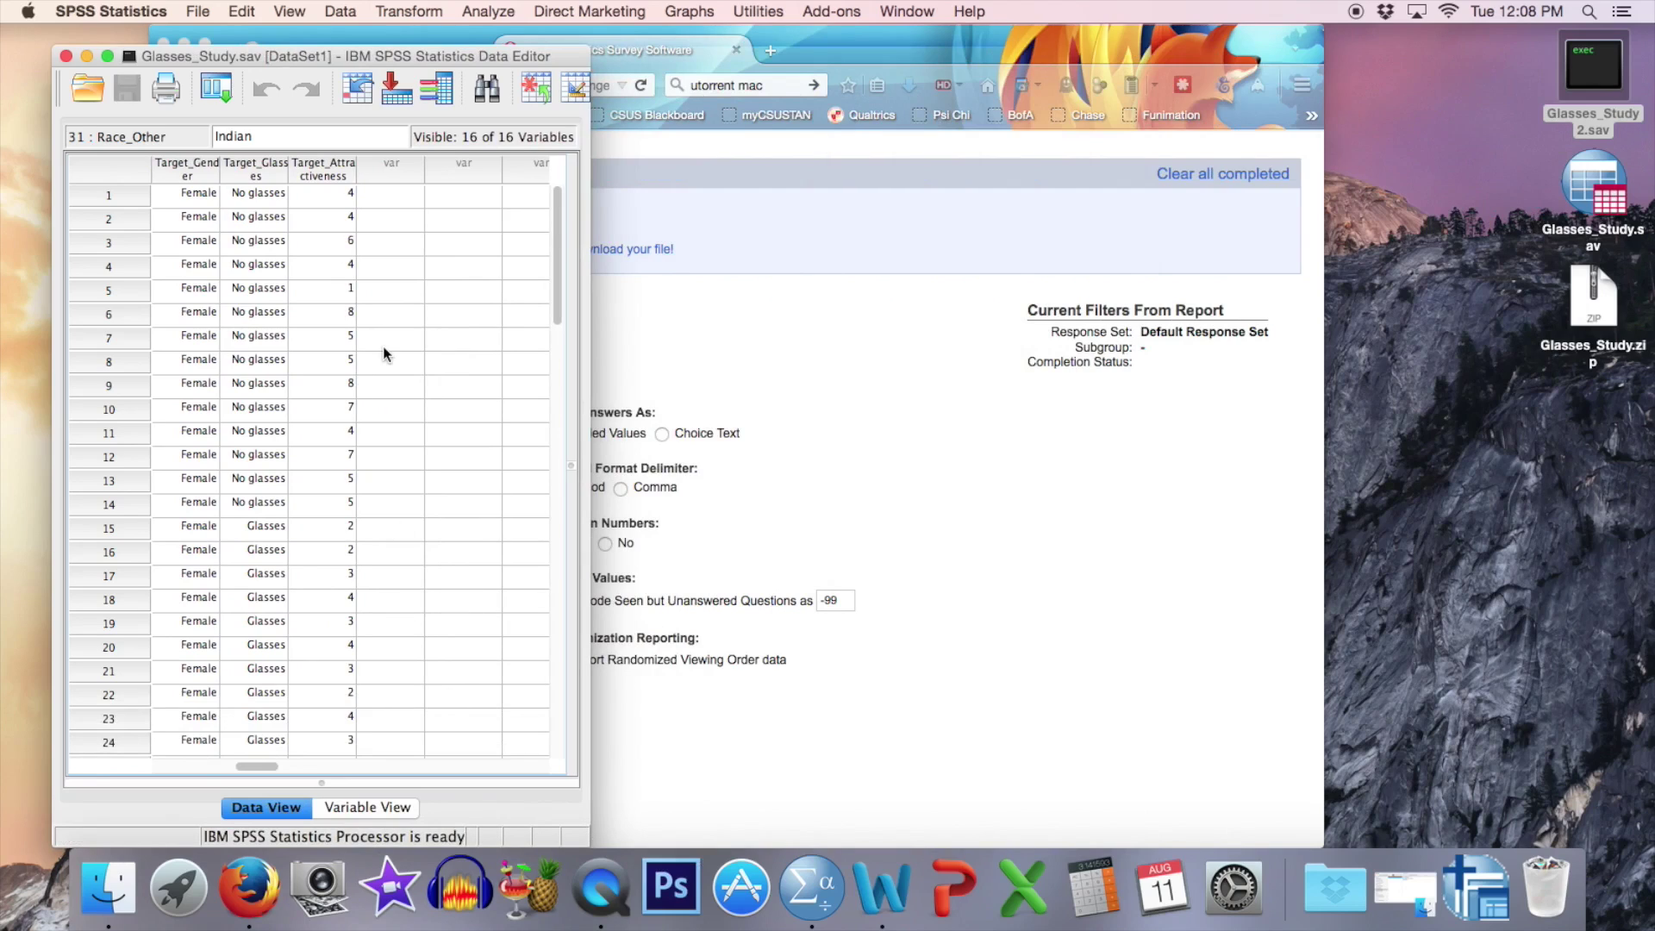
left_click(180, 166)
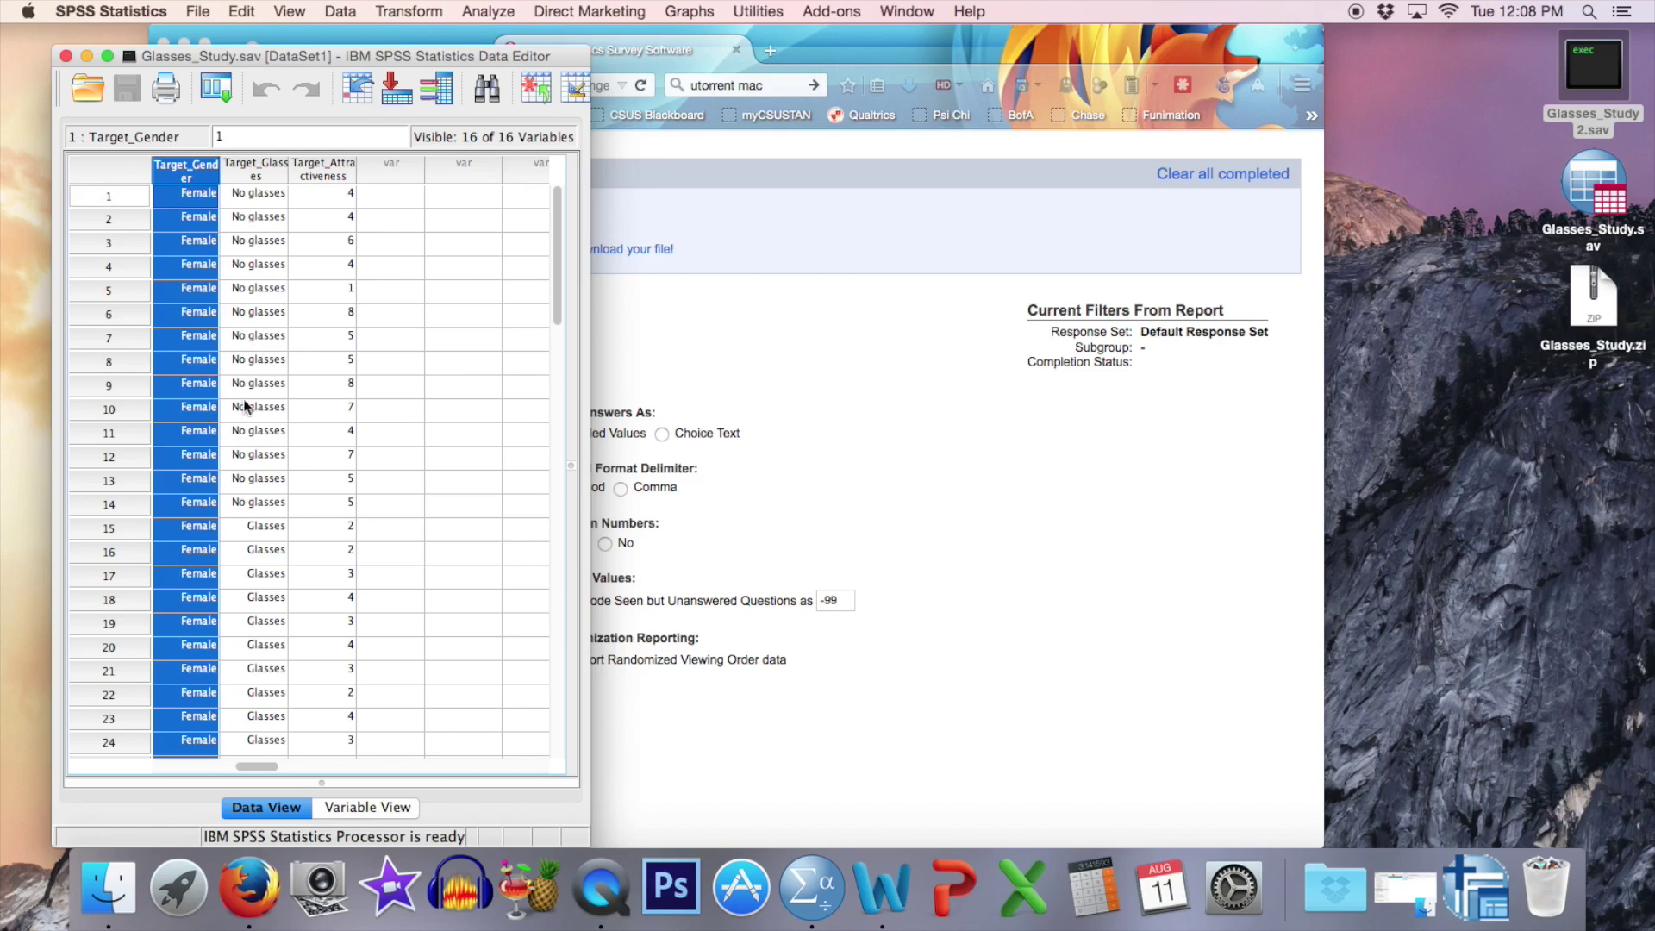
left_click(247, 171)
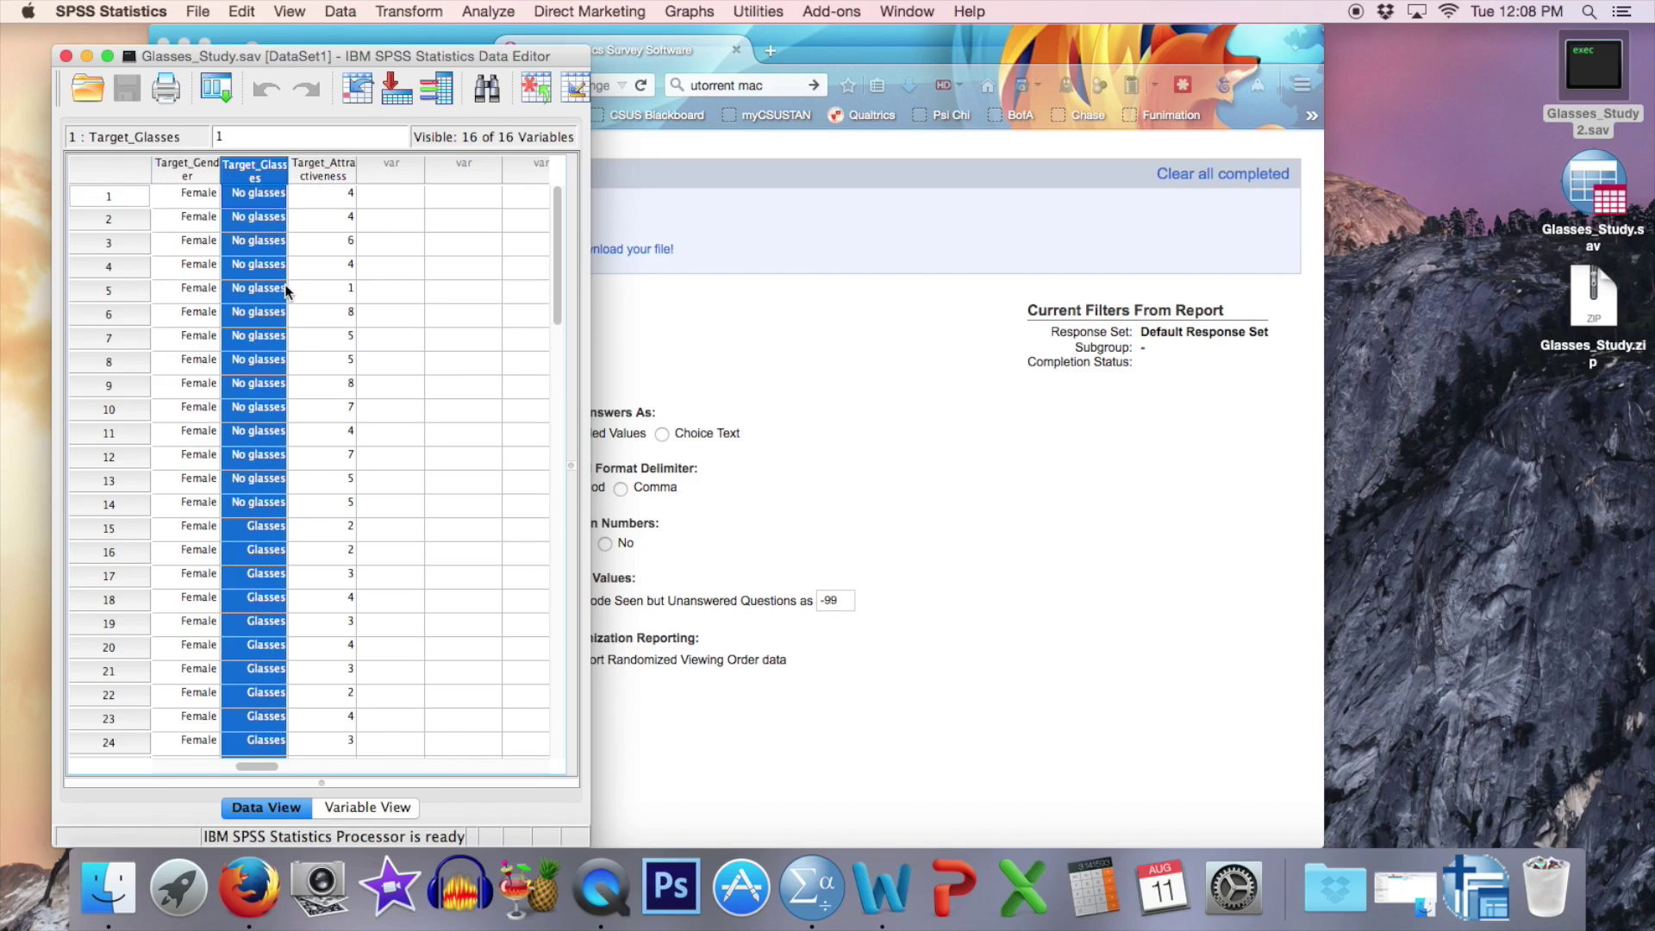
left_click(326, 173)
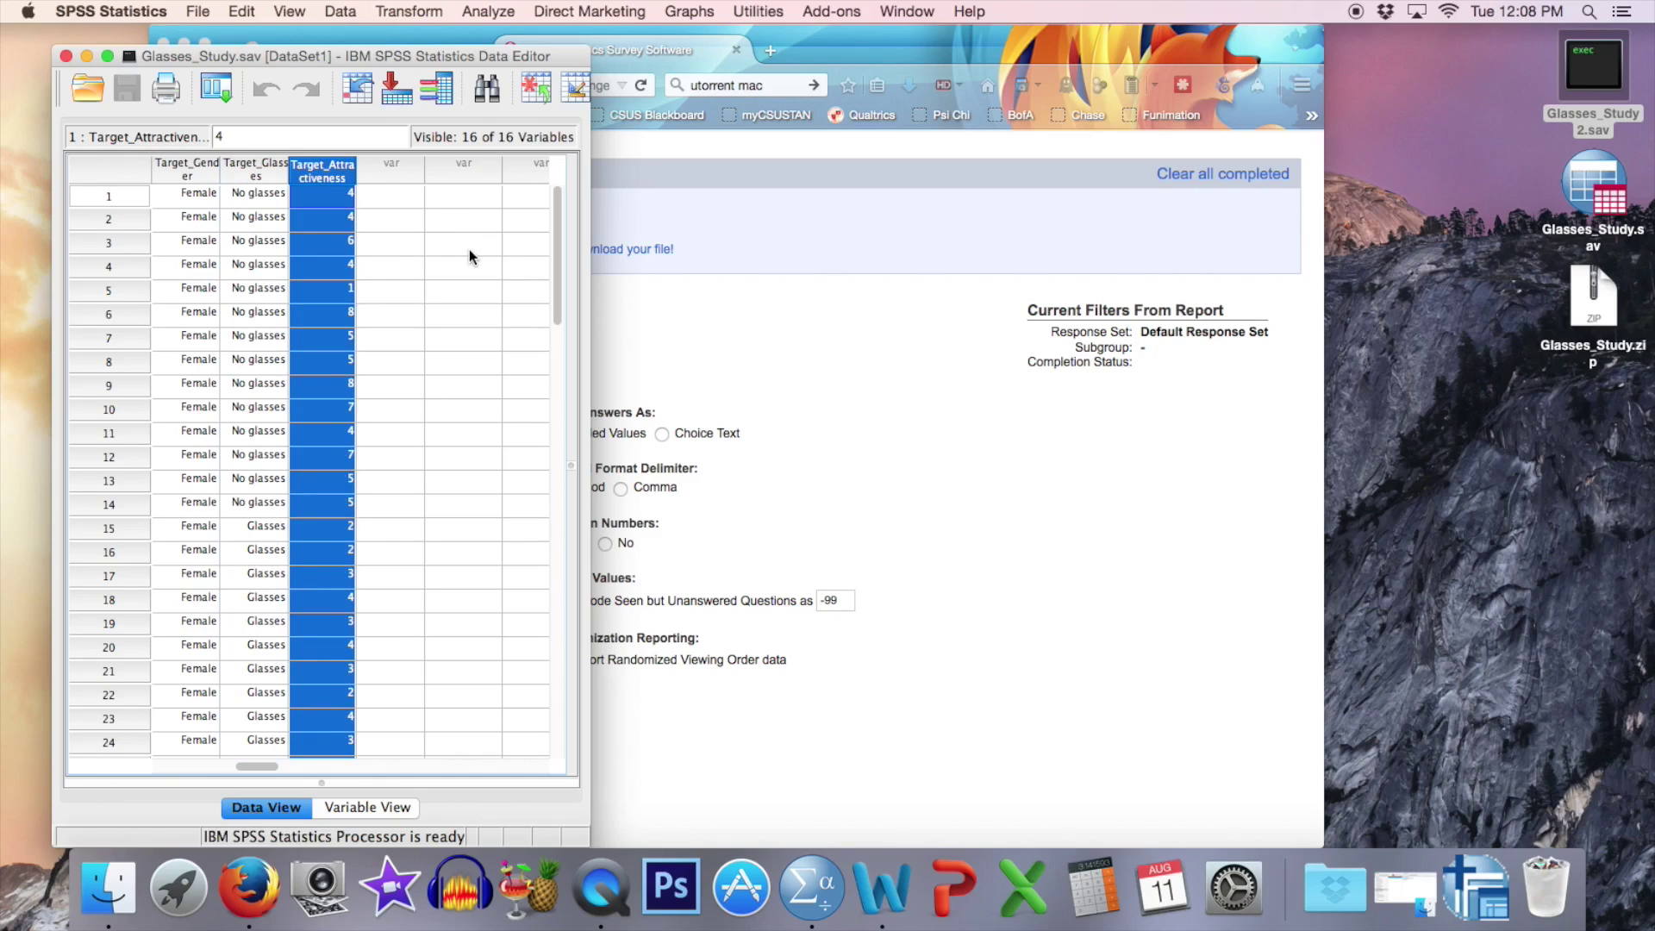
left_click(331, 640)
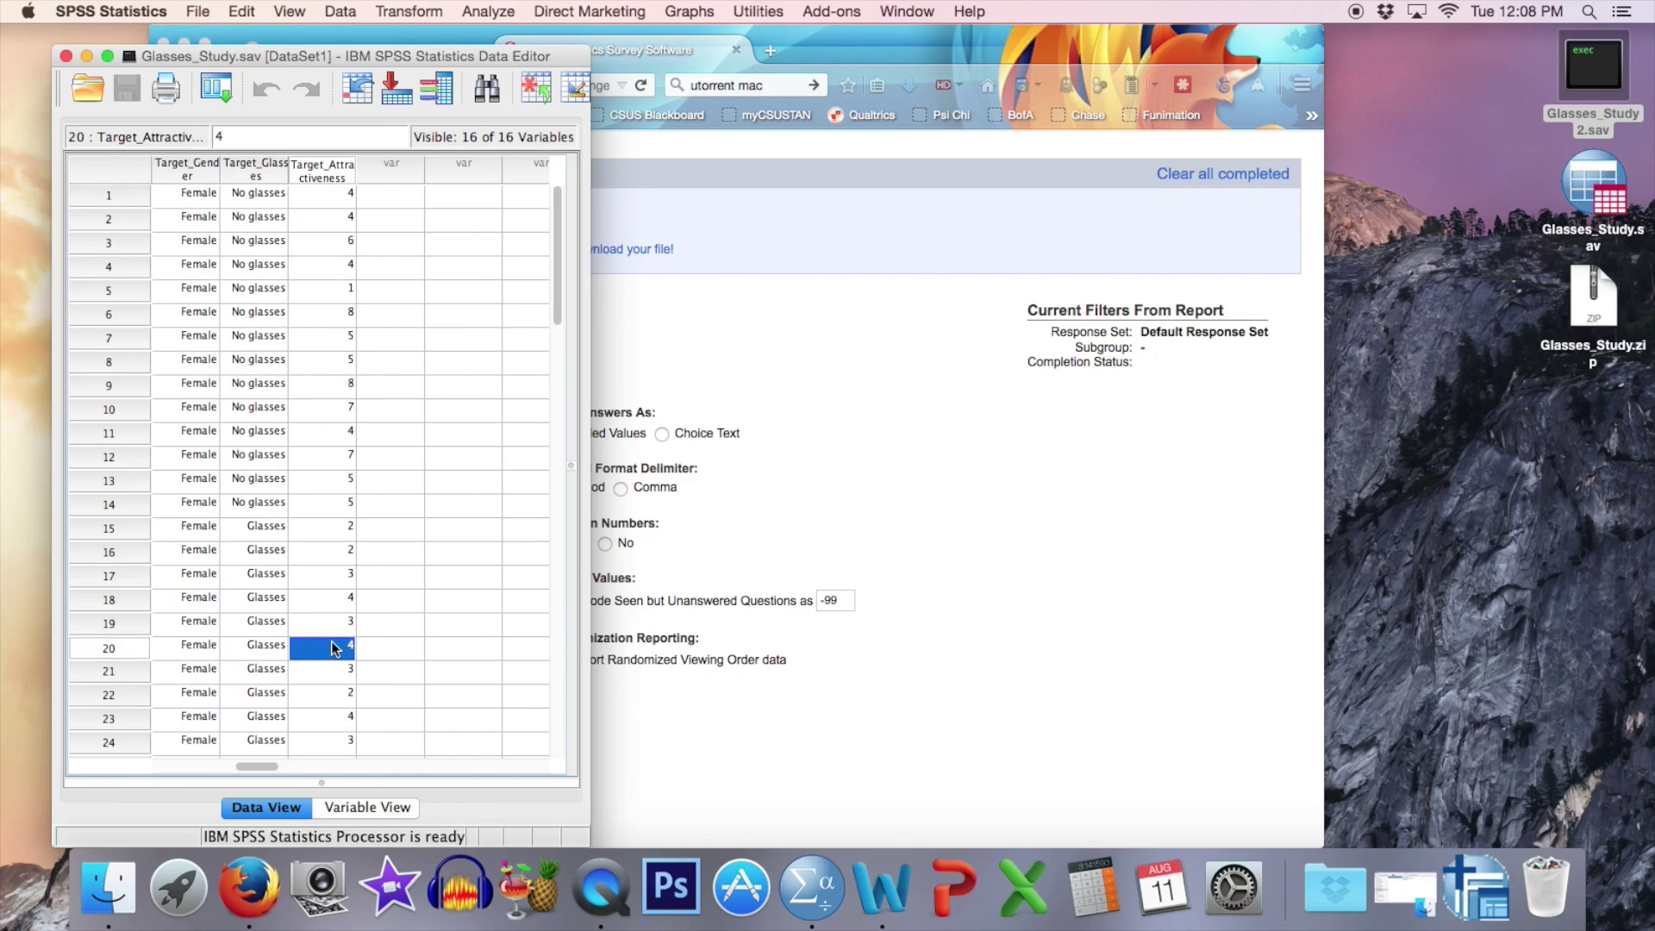
Widen the data window to show all variables and look across from the individual ratings to the three target columns
scroll(331, 639, "left", 5)
left_click_drag(589, 706, 1159, 691)
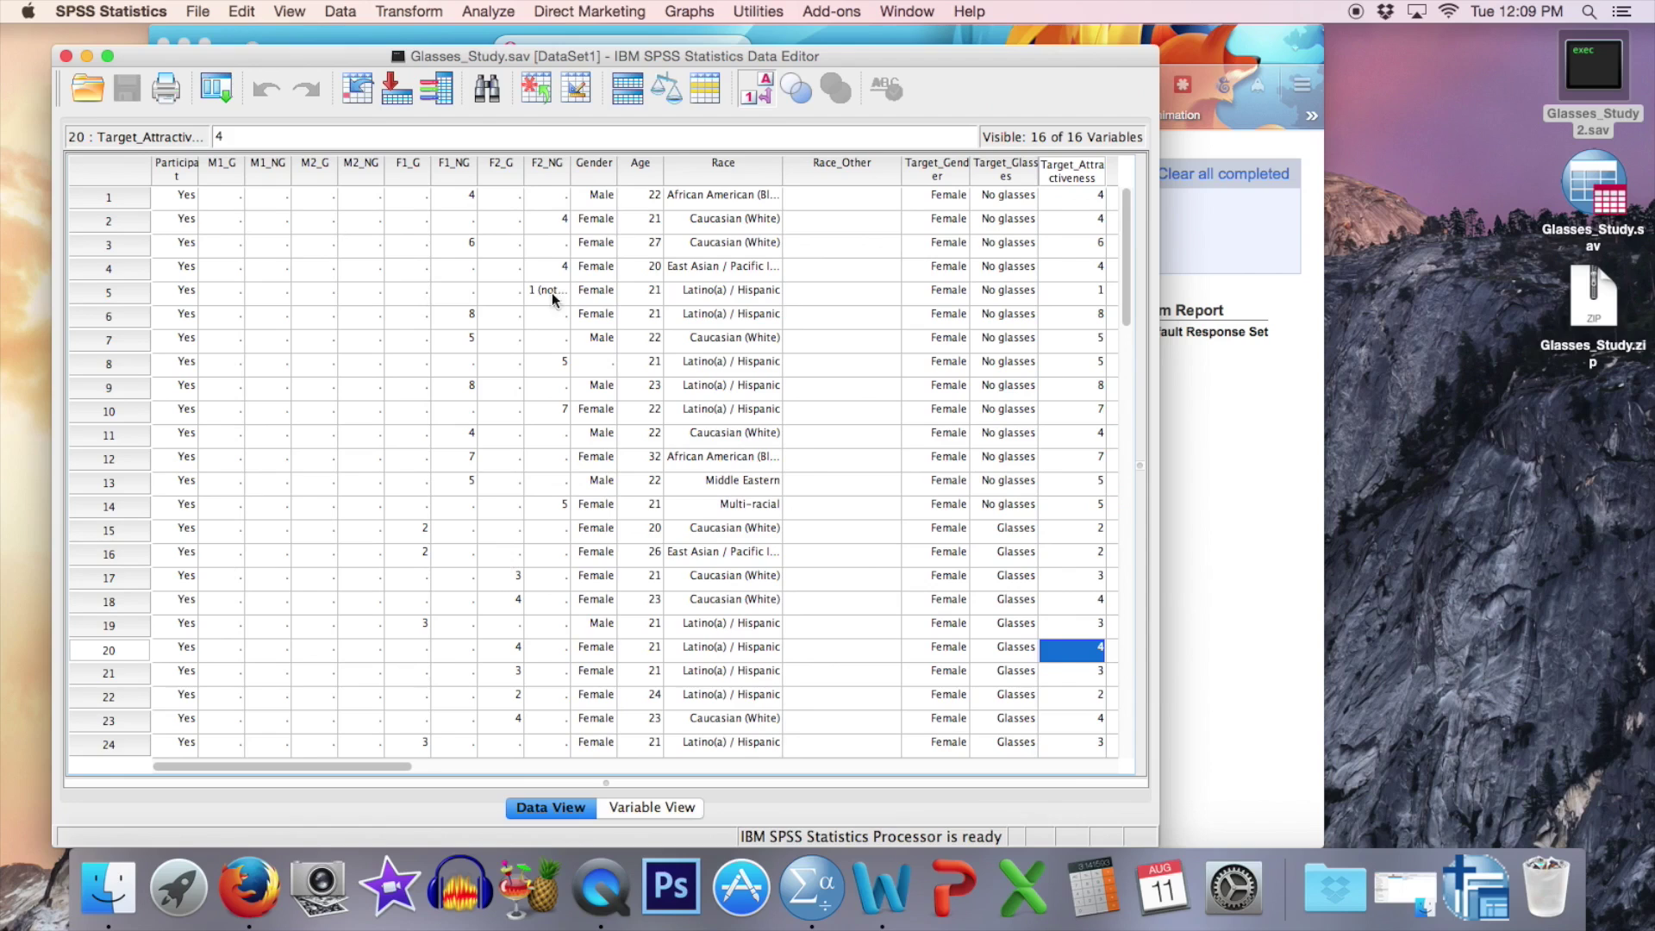
scroll(601, 303, "right", 10)
scroll(601, 303, "left", 3)
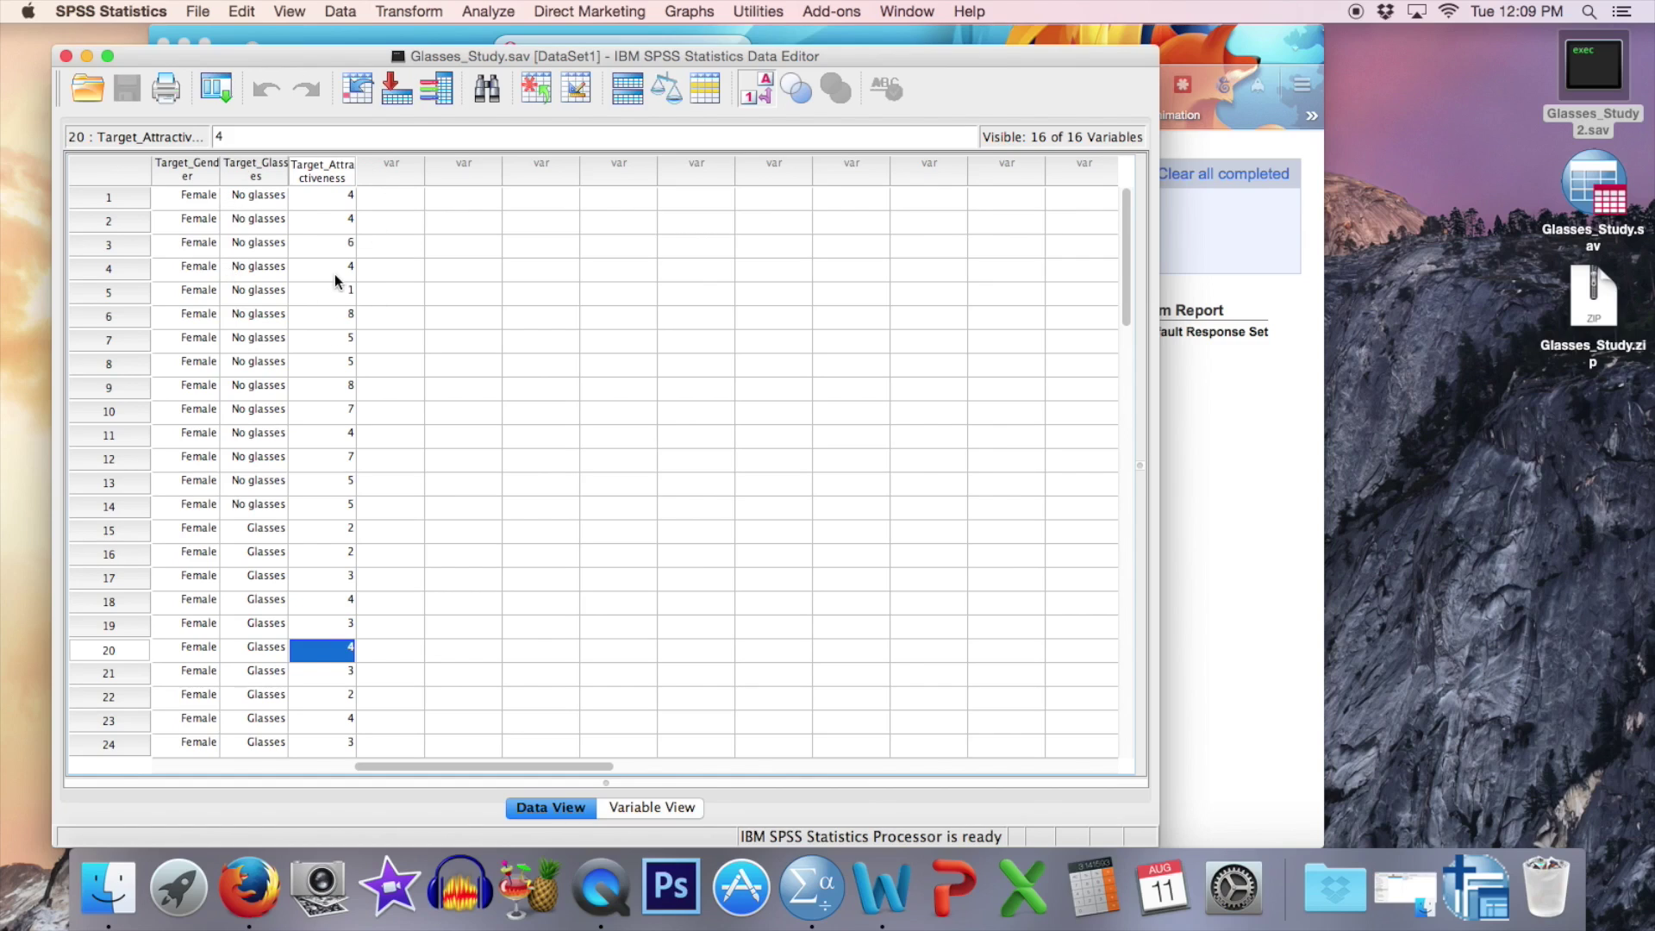
Start a Univariate General Linear Model analysis with Target_Attractiveness as the dependent variable
left_click(487, 10)
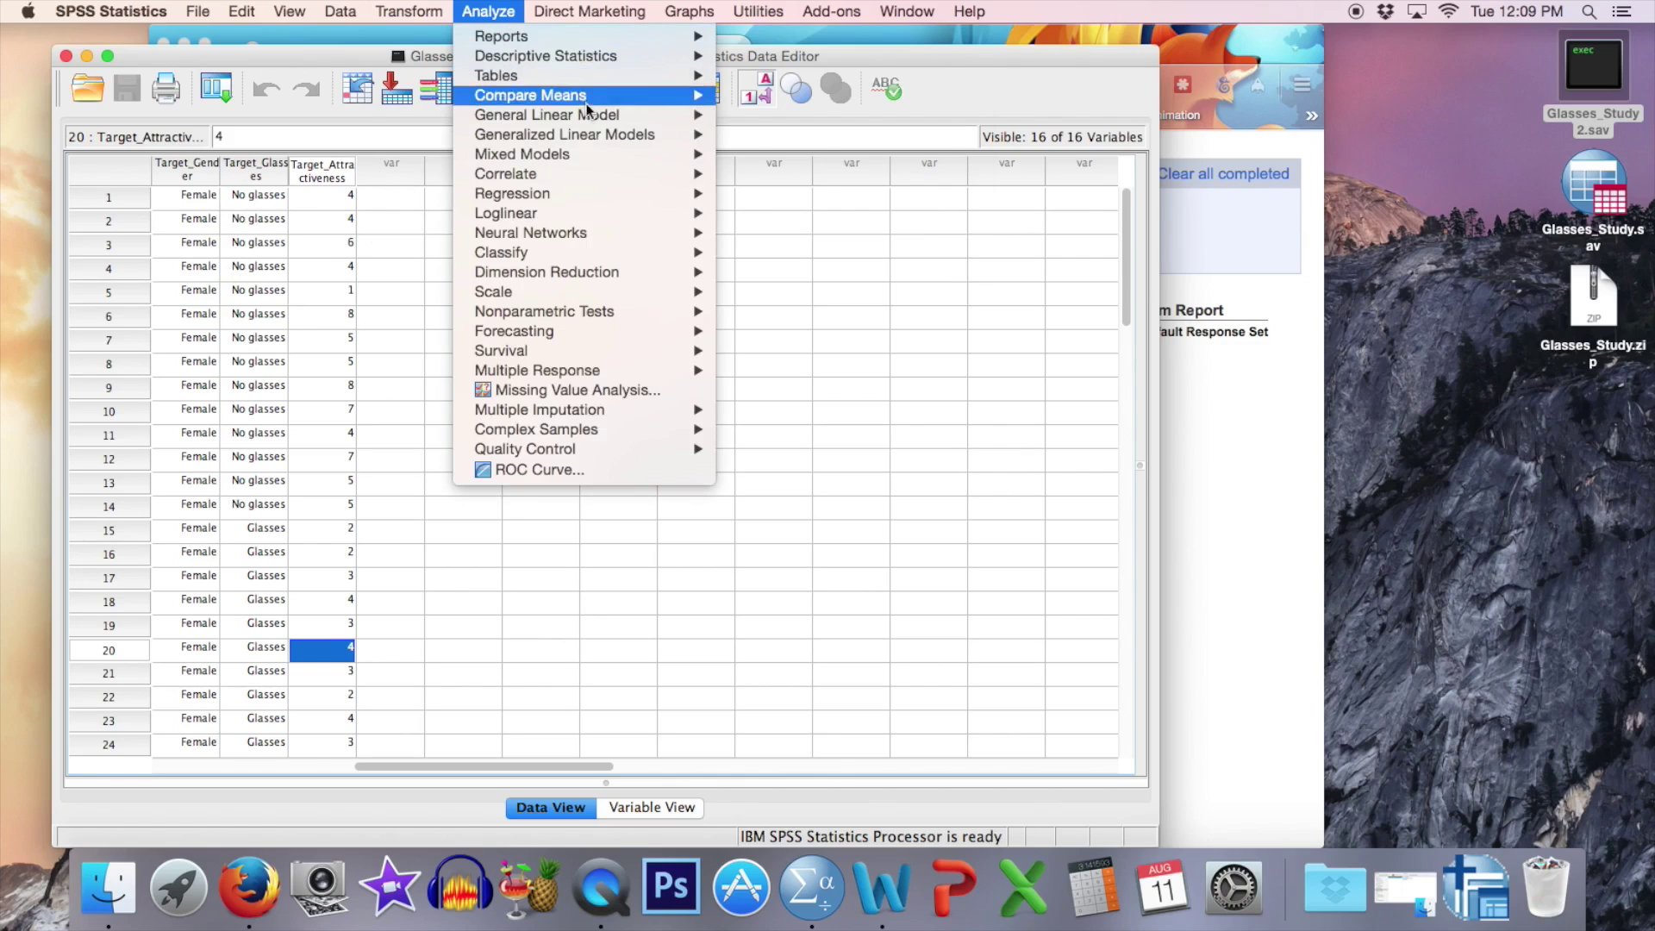
mouse_move(588, 121)
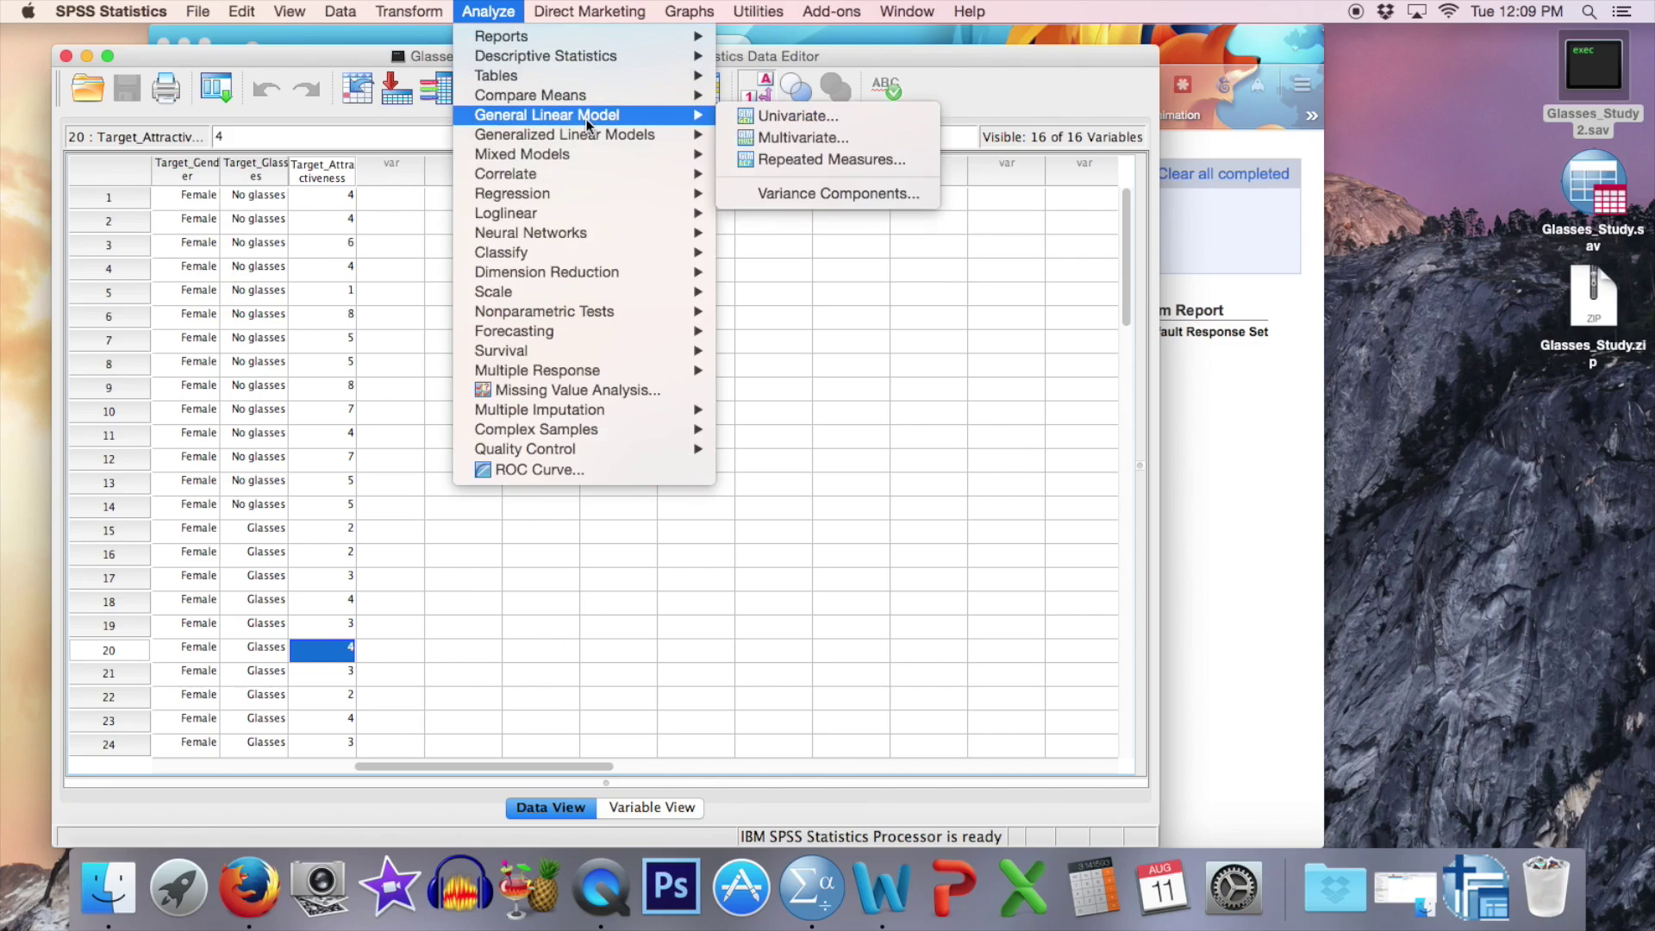
left_click(802, 118)
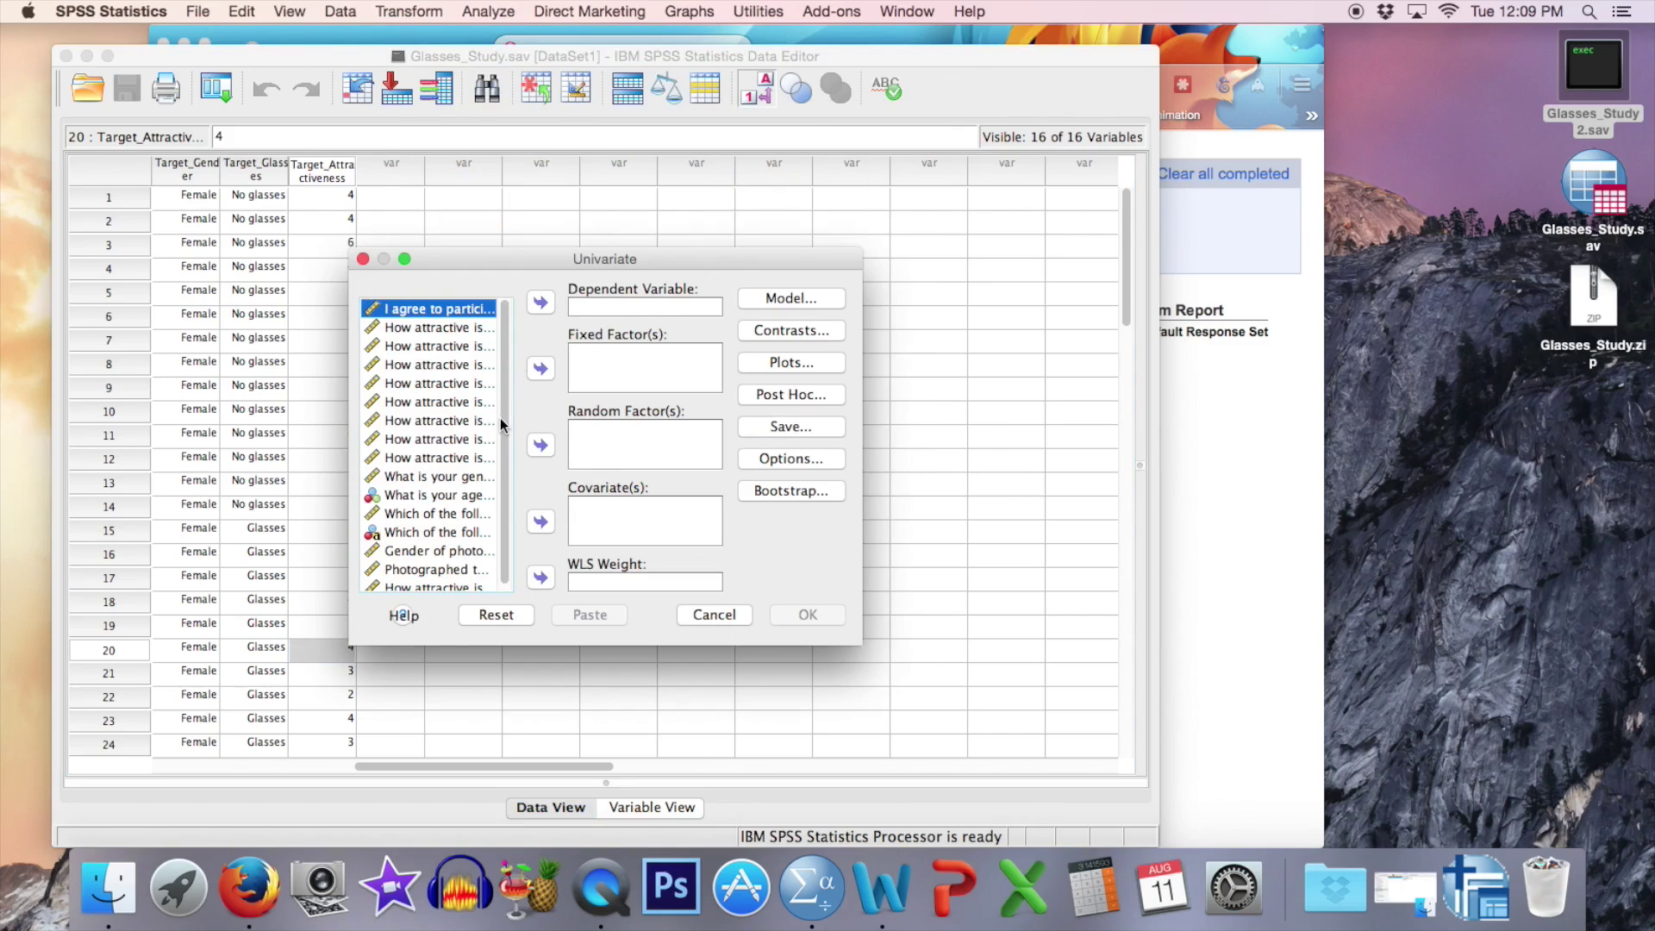
left_click(419, 586)
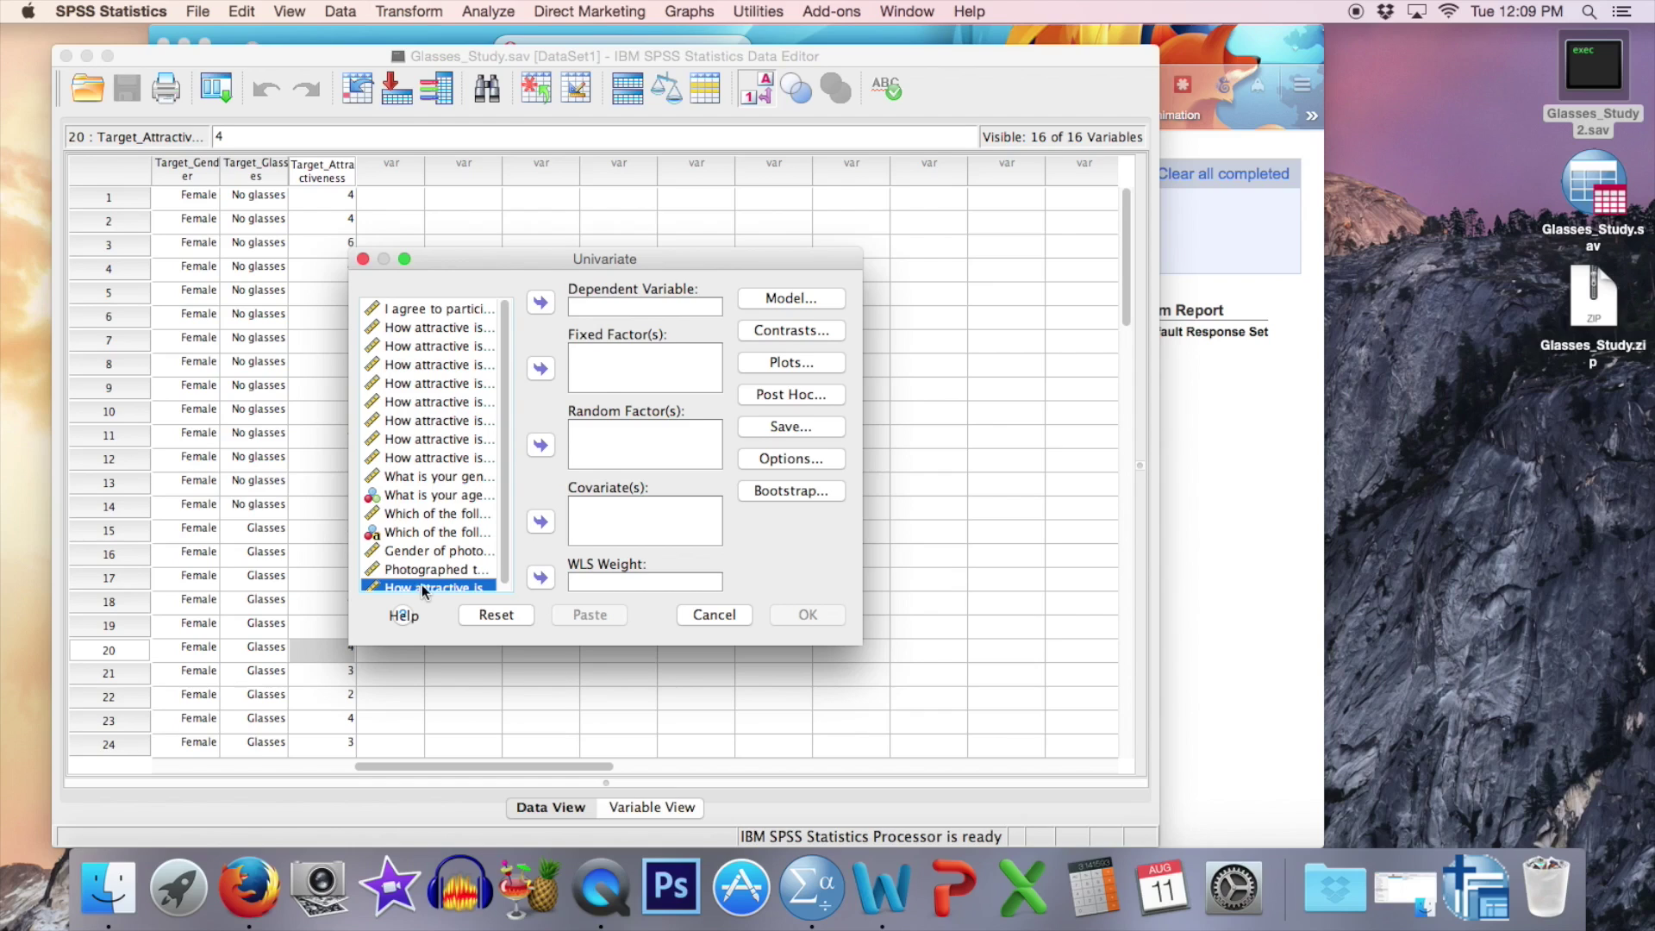
left_click(542, 302)
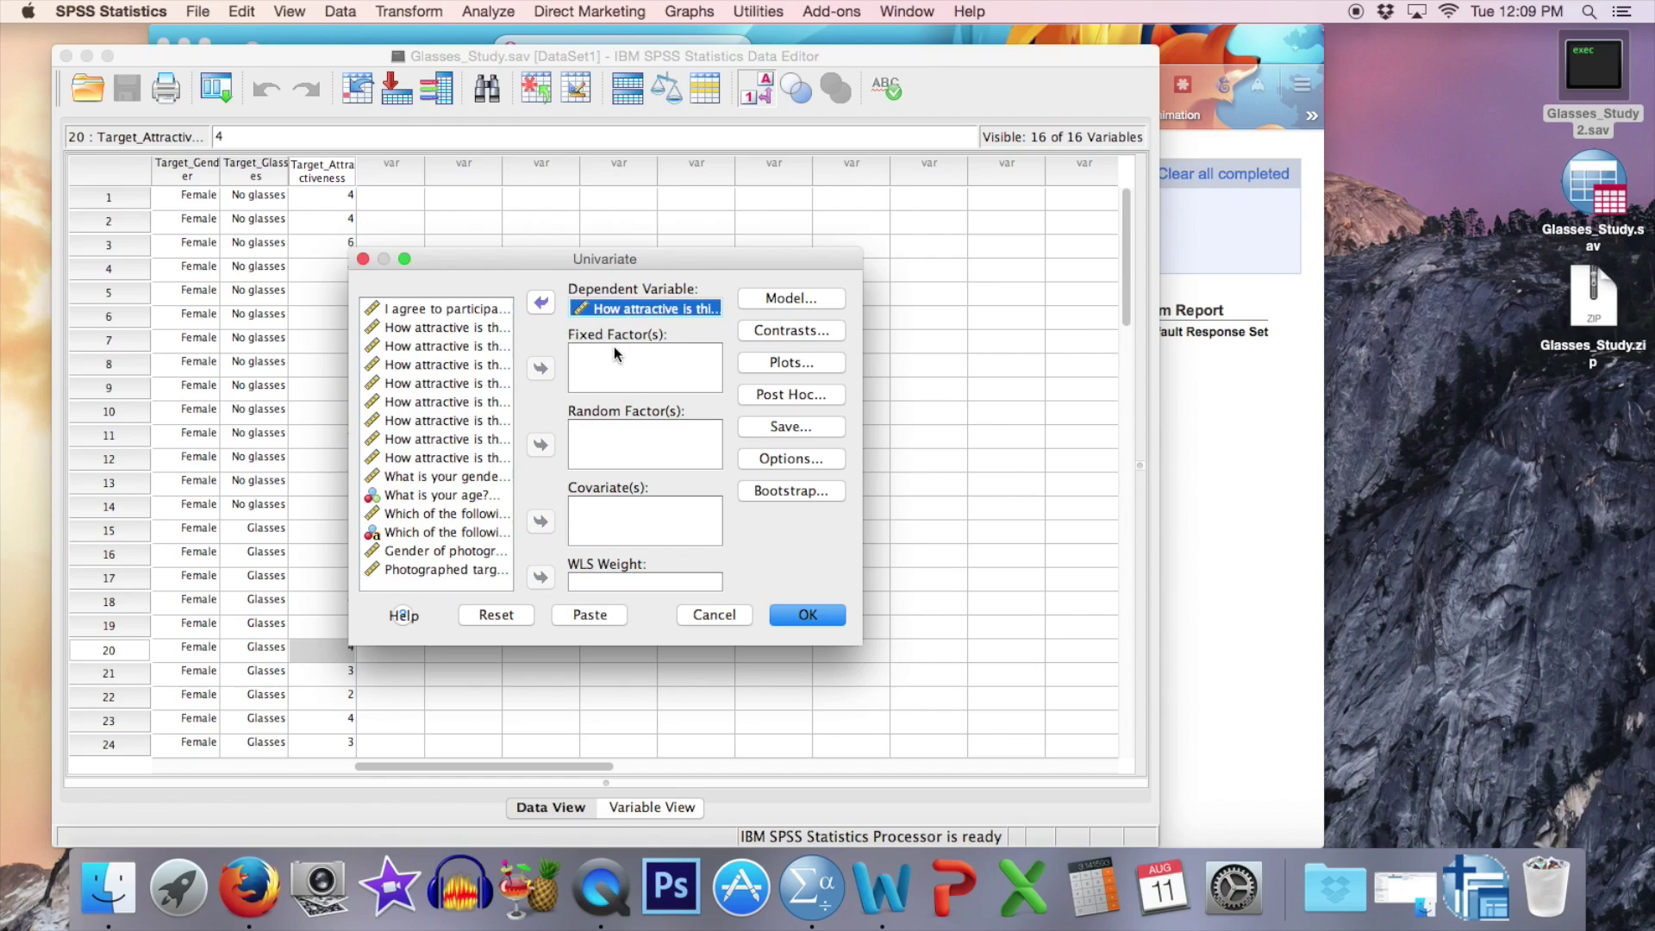
Add Target_Gender and Target_Glasses as fixed factors of the univariate analysis
left_click(439, 552)
left_click(540, 368)
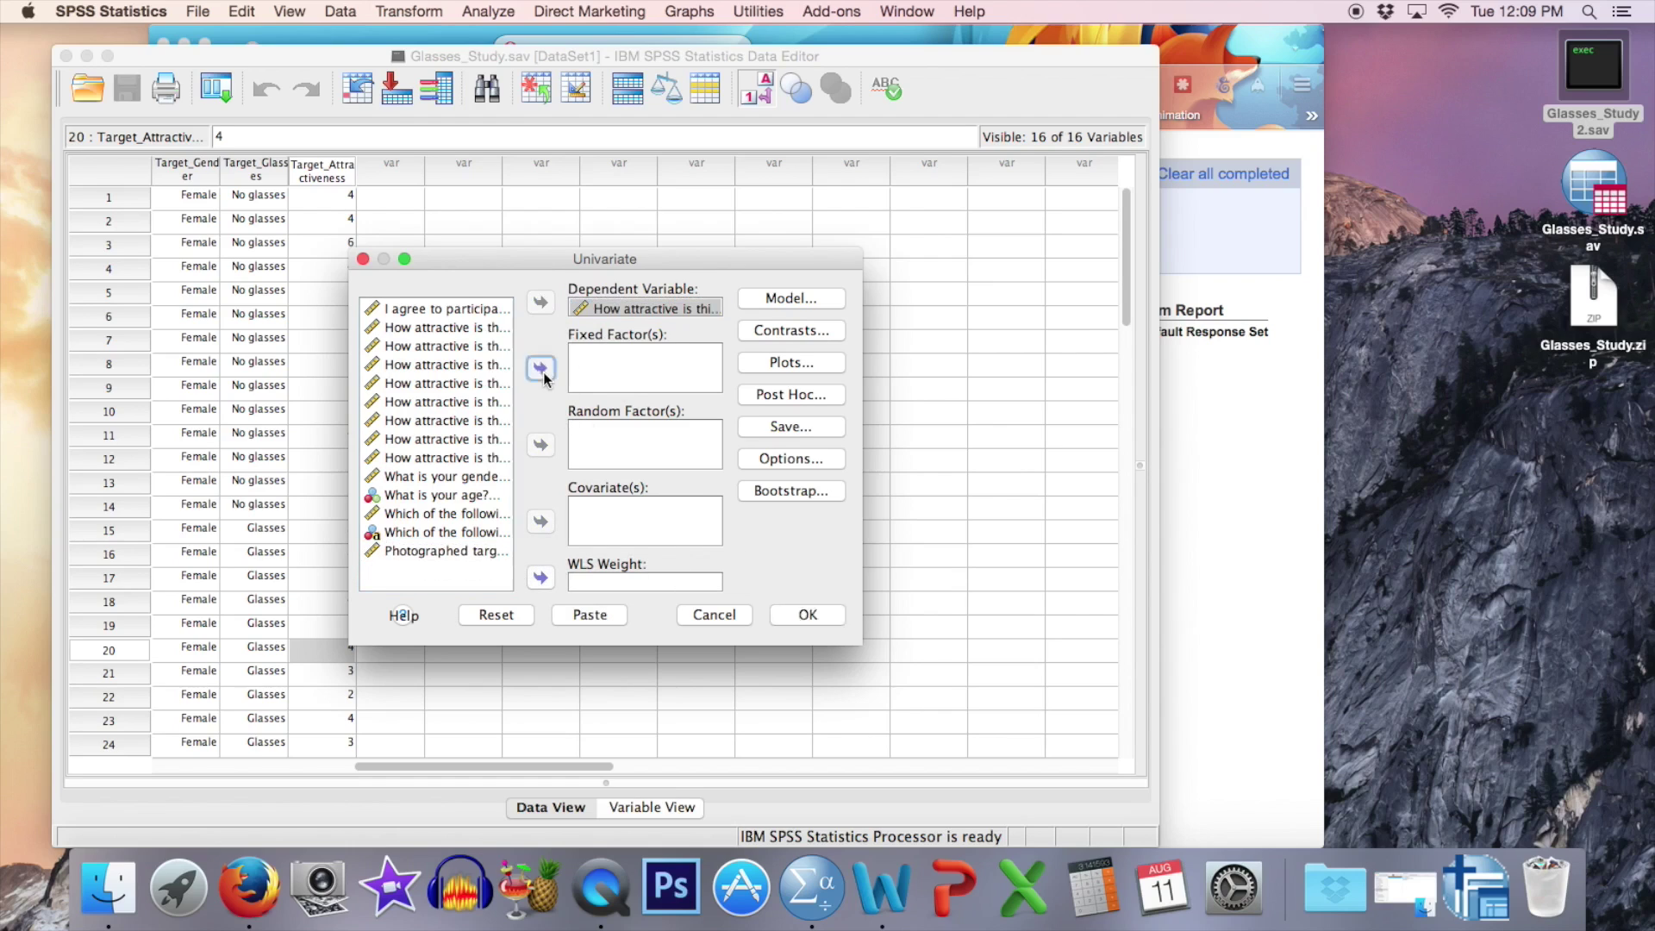
left_click(465, 556)
left_click(540, 369)
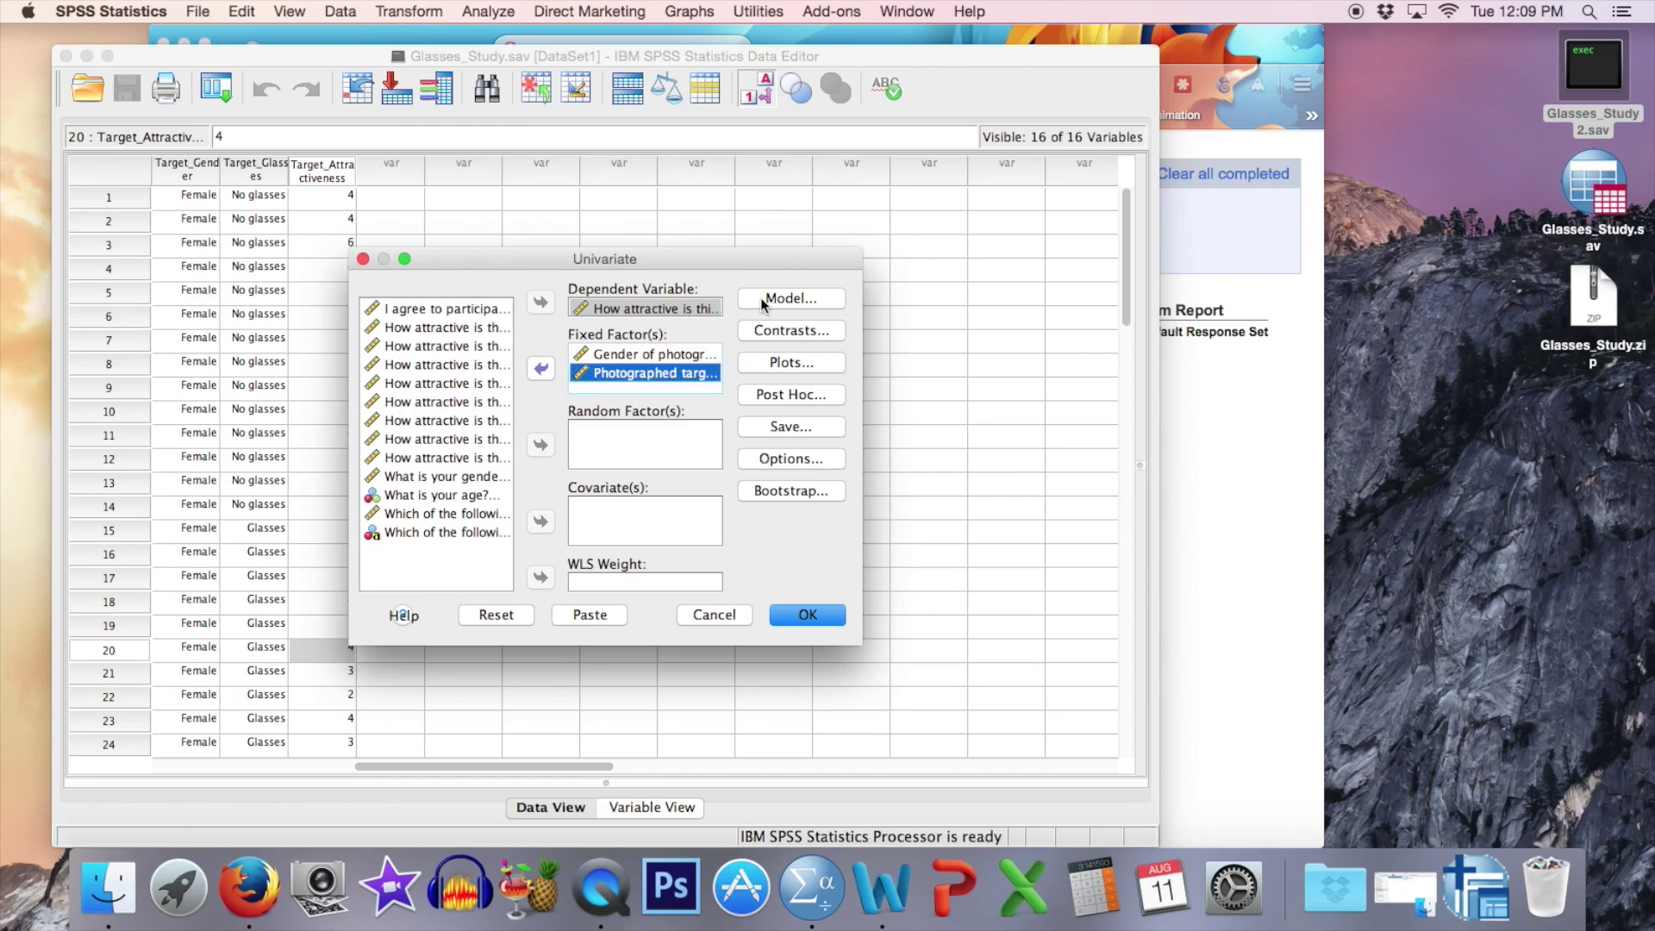
Add a profile plot with Target_Gender on the horizontal axis and Target_Glasses as separate lines
left_click(785, 365)
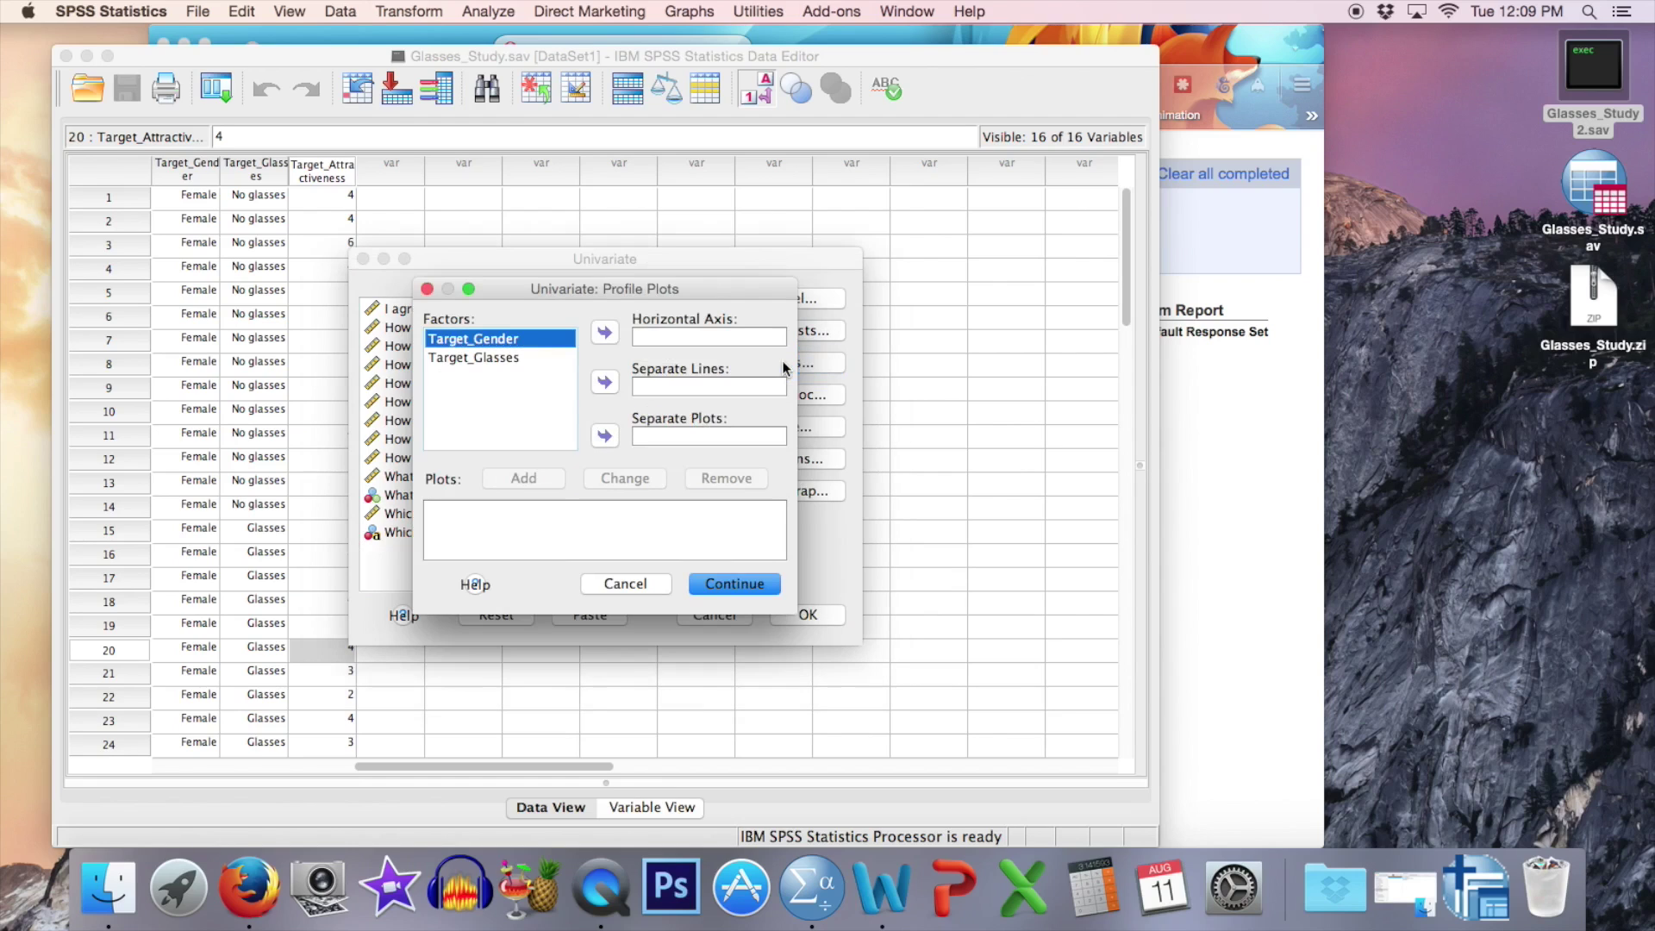
left_click(605, 334)
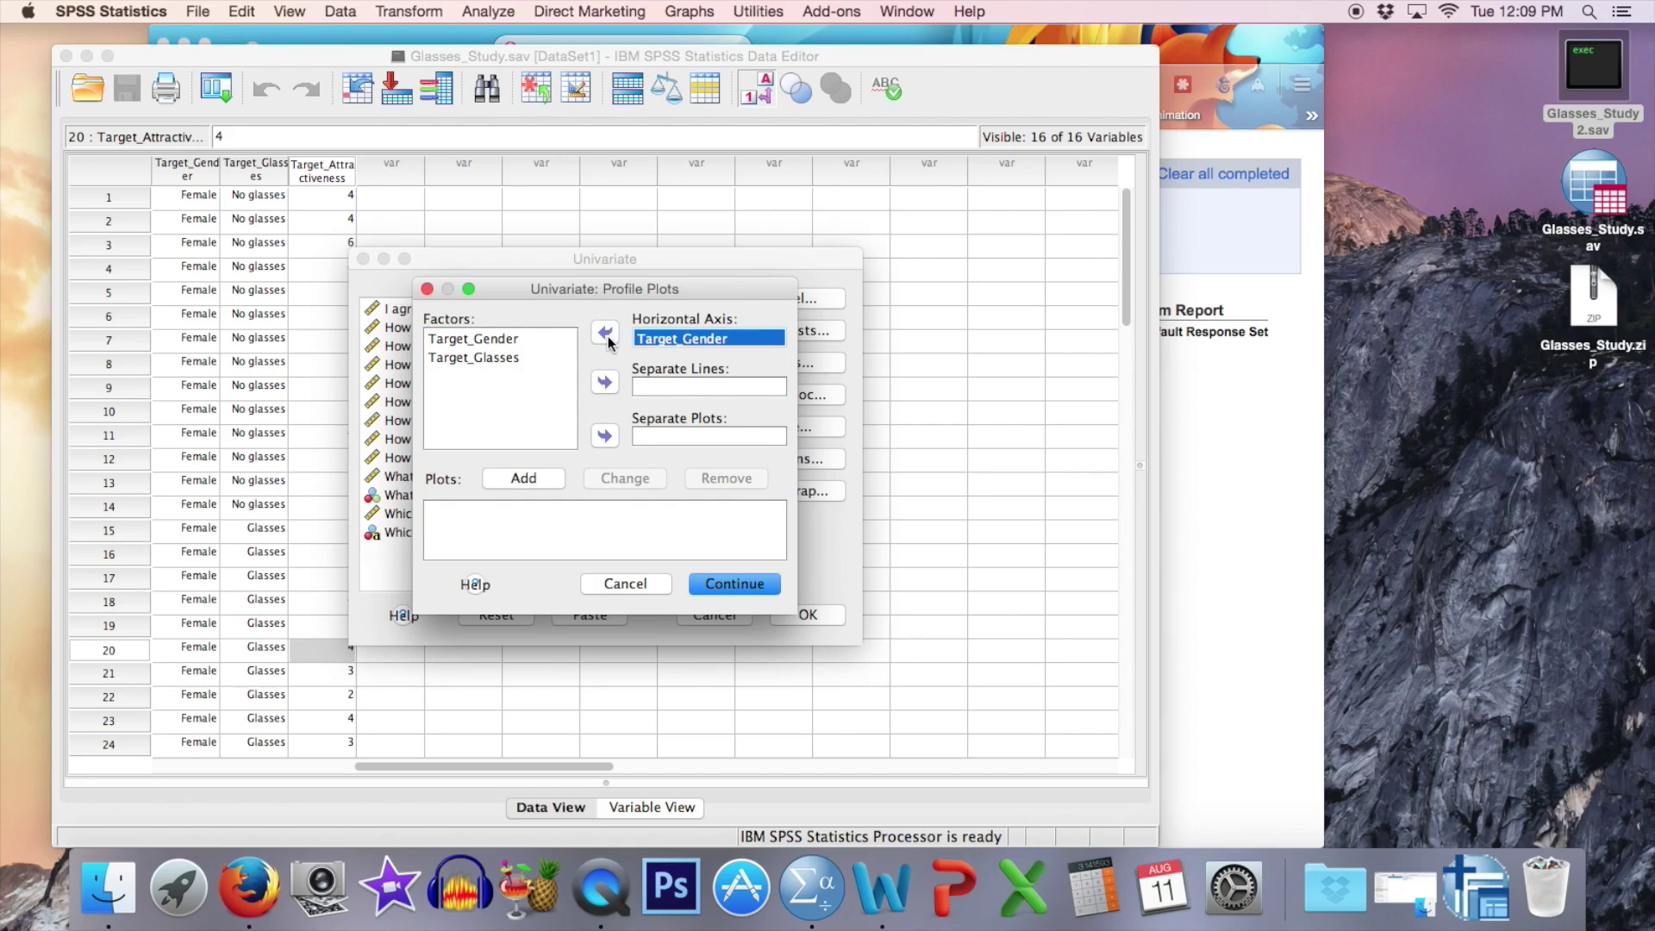
left_click(515, 358)
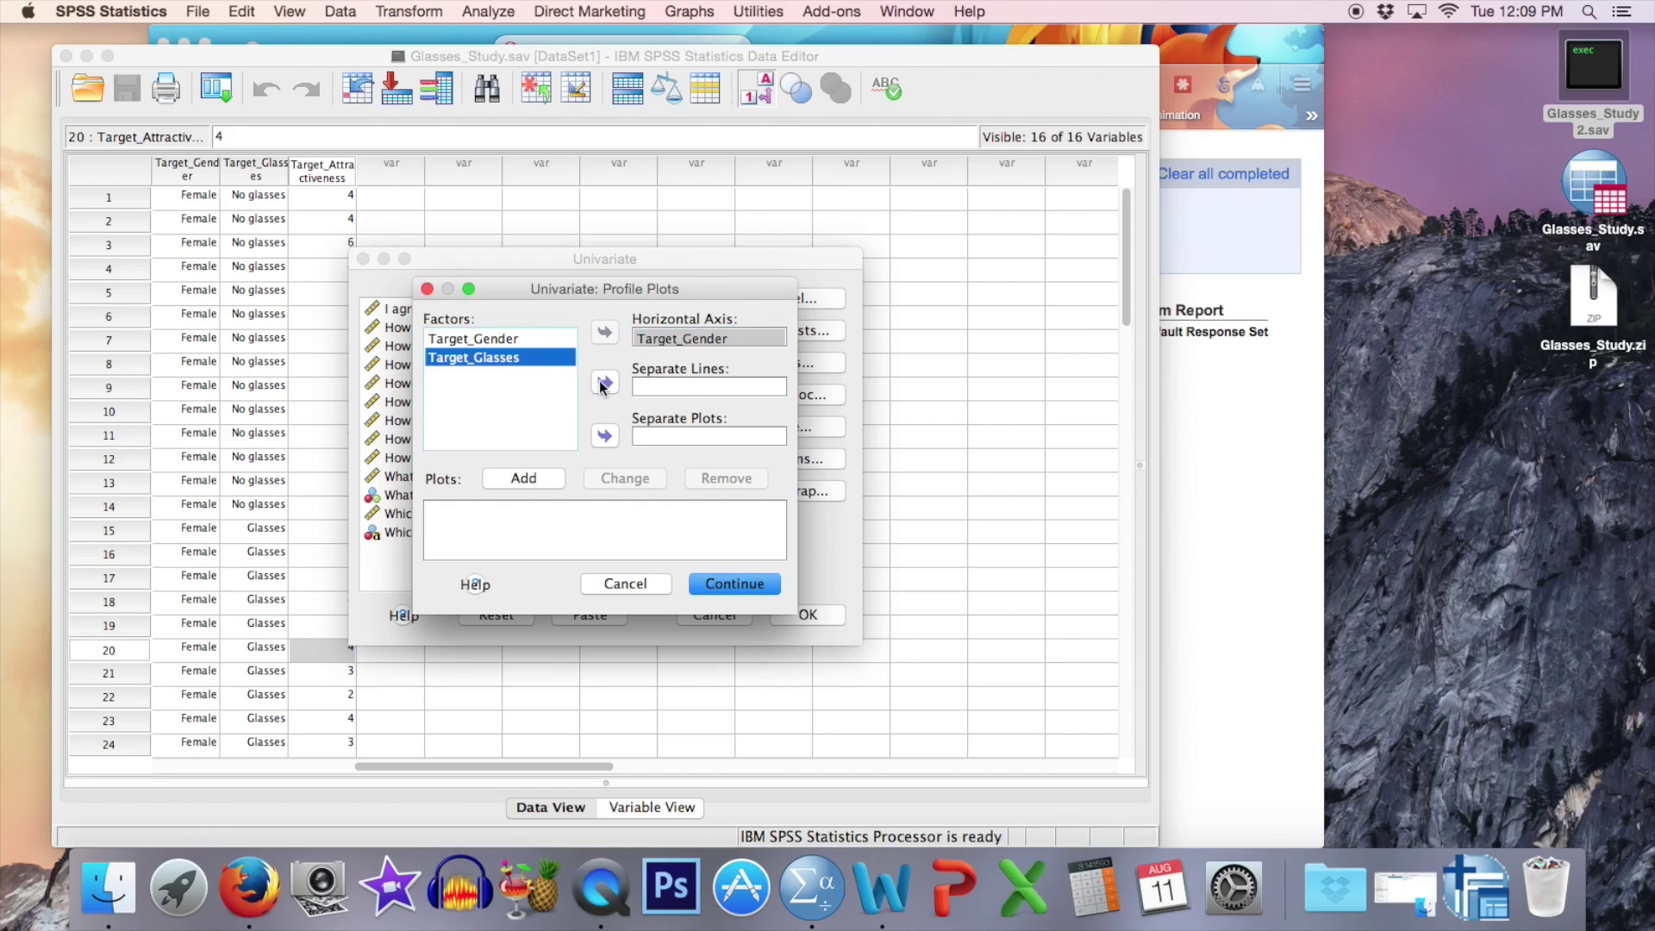
left_click(605, 384)
left_click(546, 479)
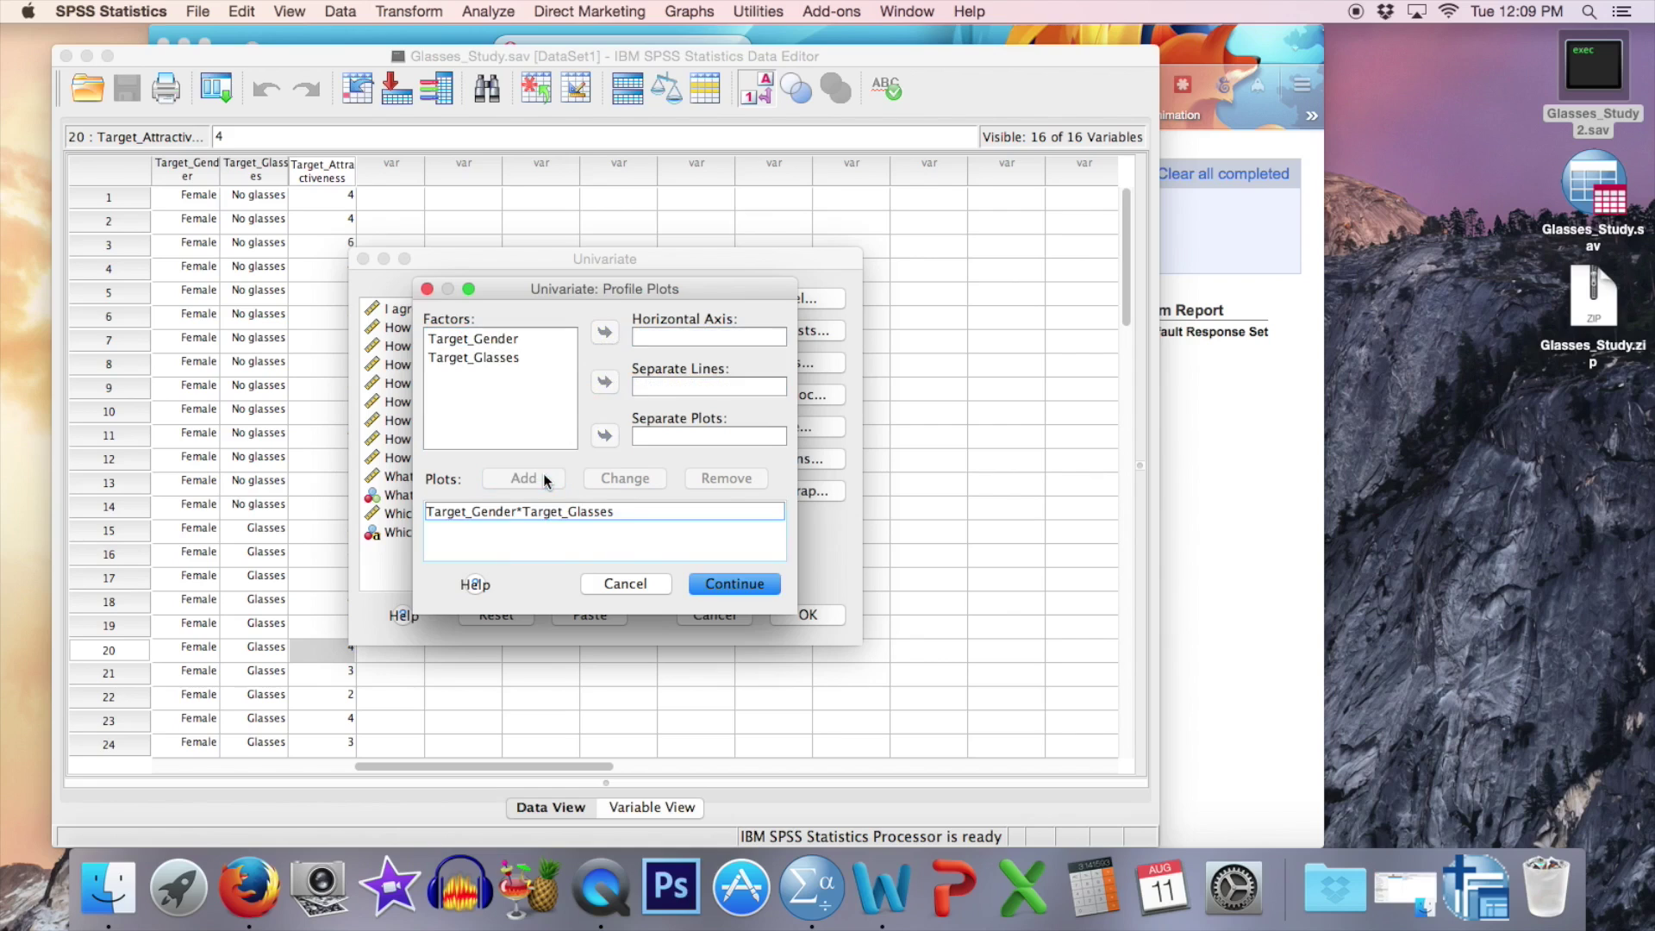
Add a second profile plot with Target_Glasses on the horizontal axis and Target_Gender as separate lines, and accept the plots
left_click(515, 359)
left_click(605, 332)
left_click(521, 339)
left_click(604, 383)
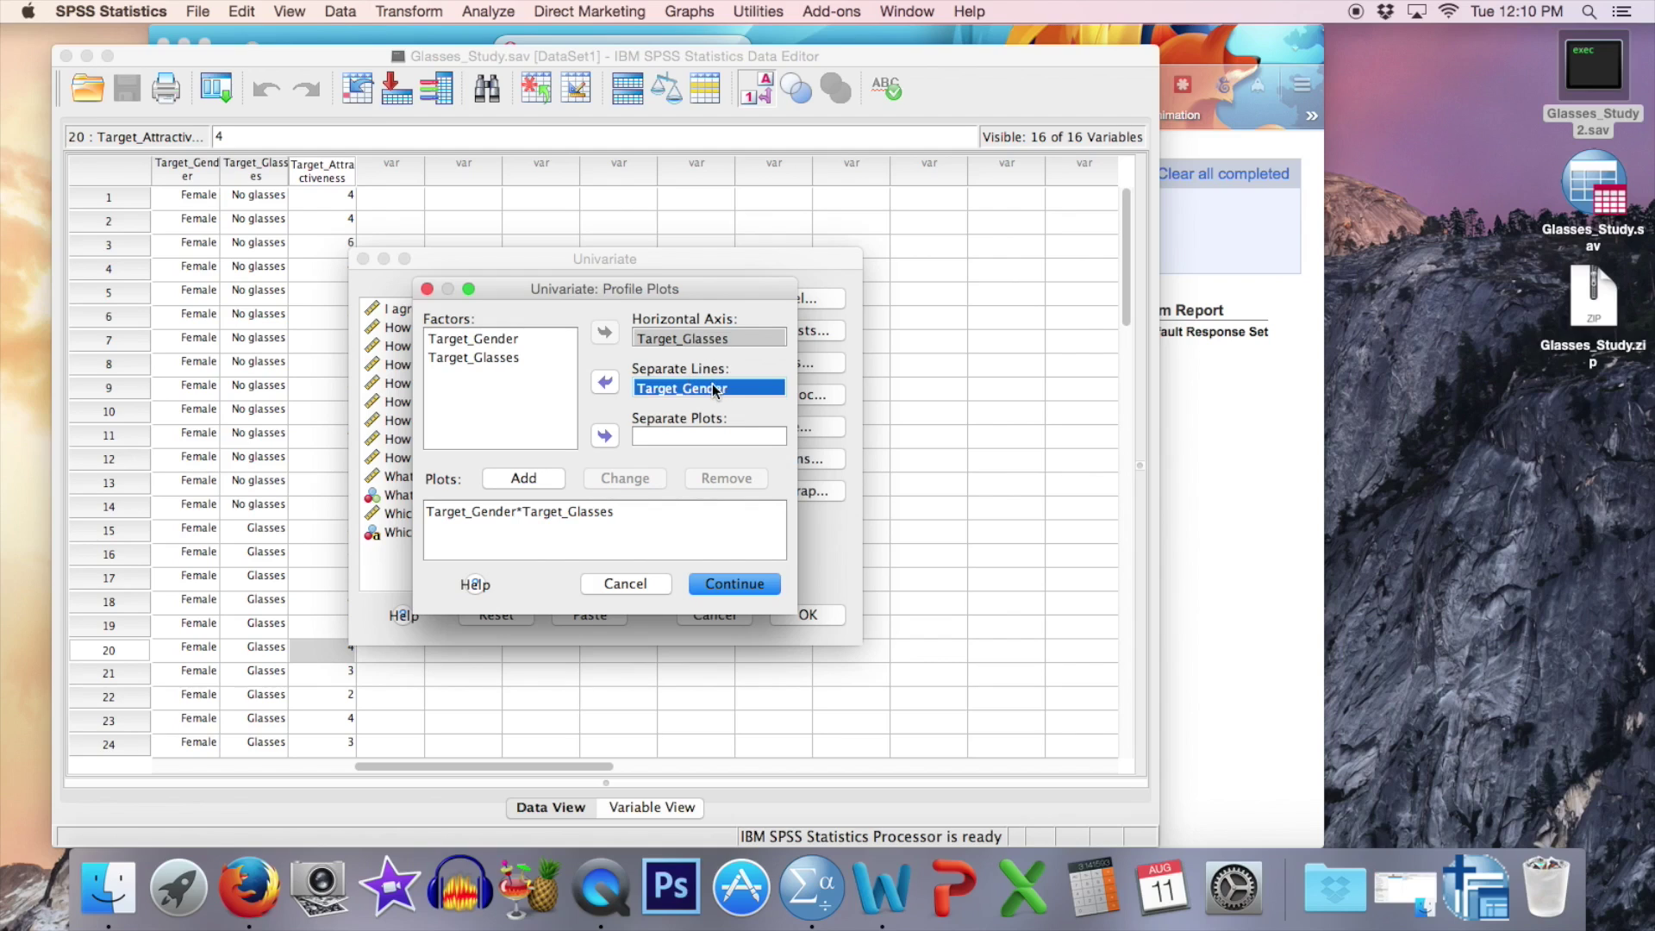
left_click(548, 480)
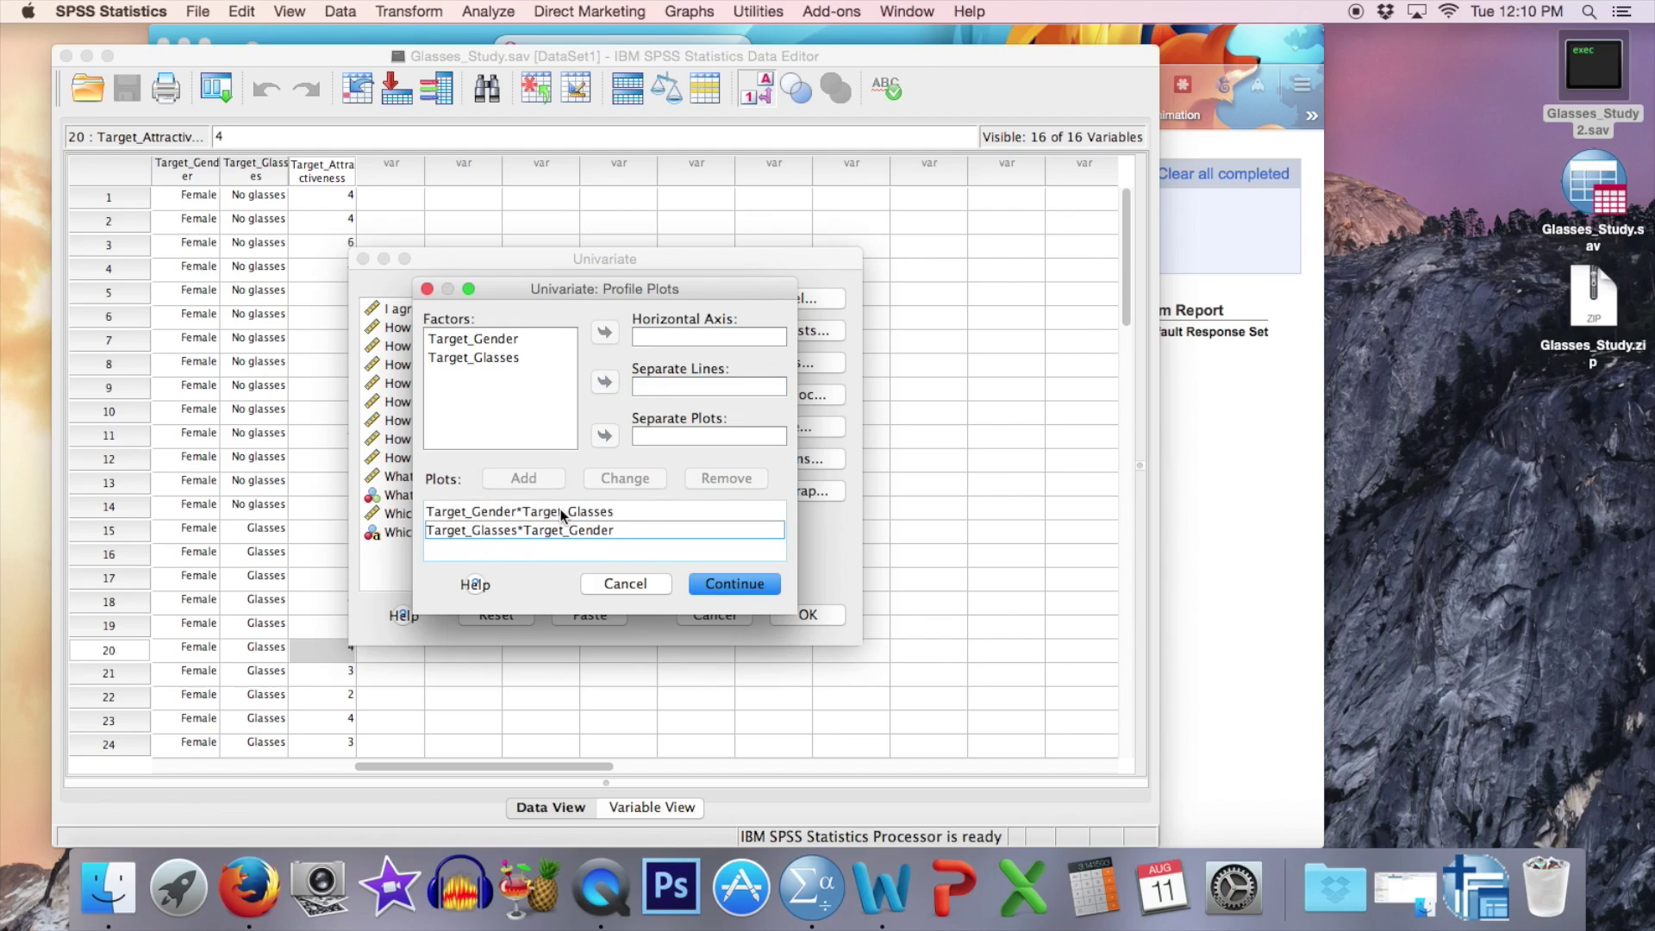
left_click(740, 585)
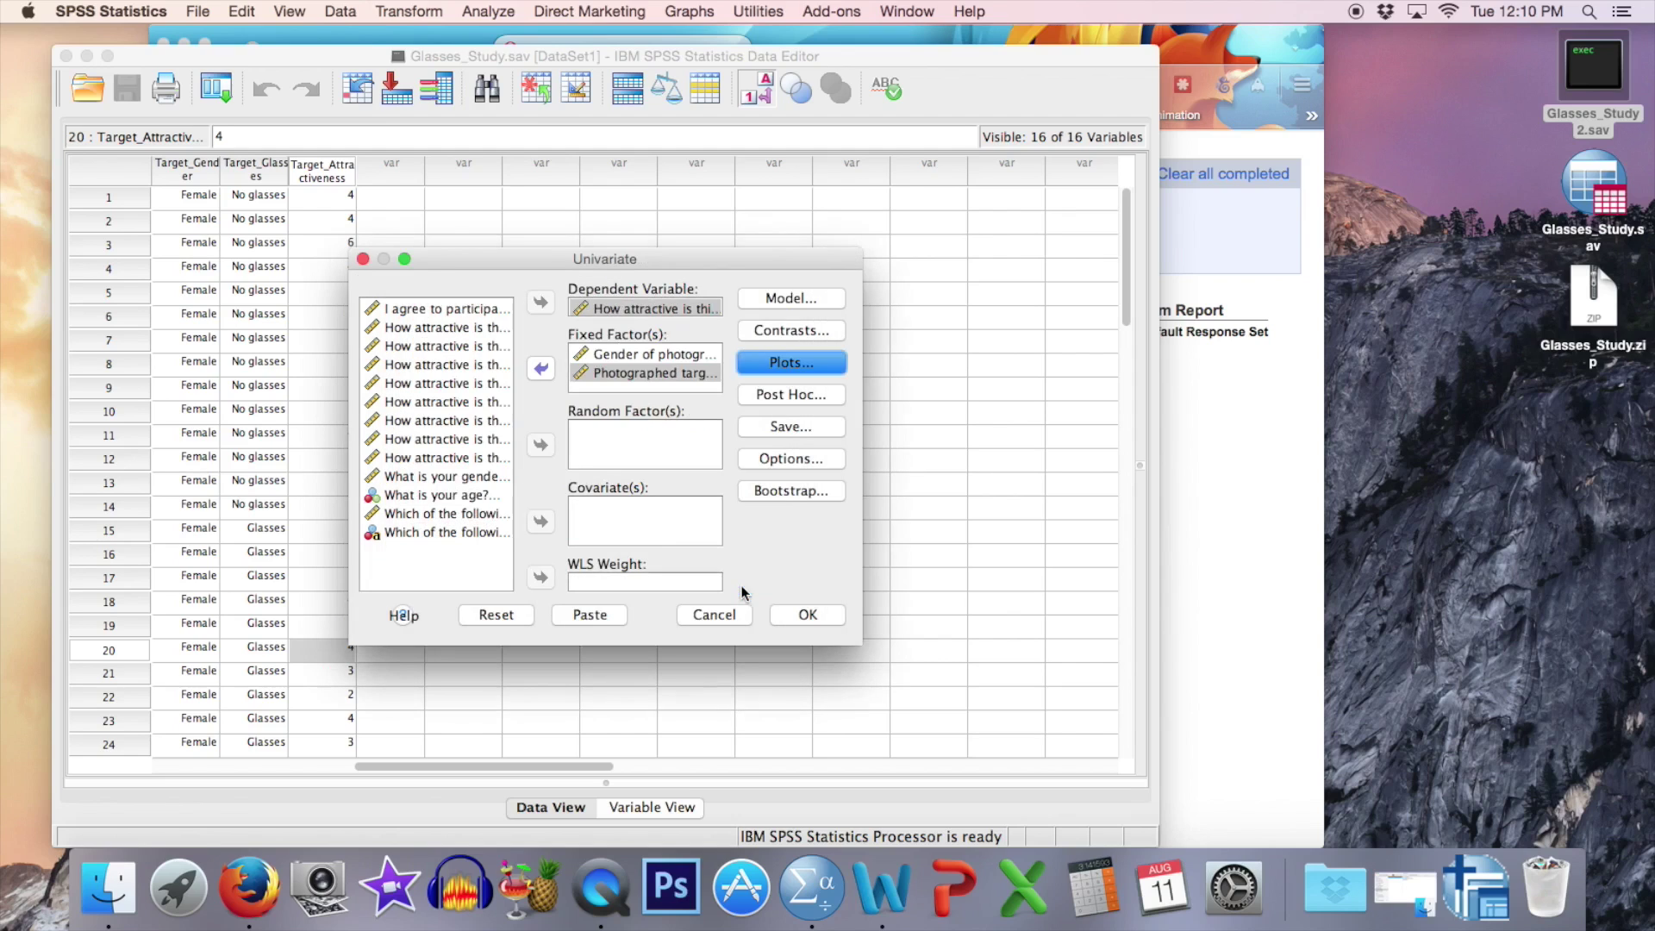
Include descriptive statistics in the univariate output and run the analysis
left_click(798, 462)
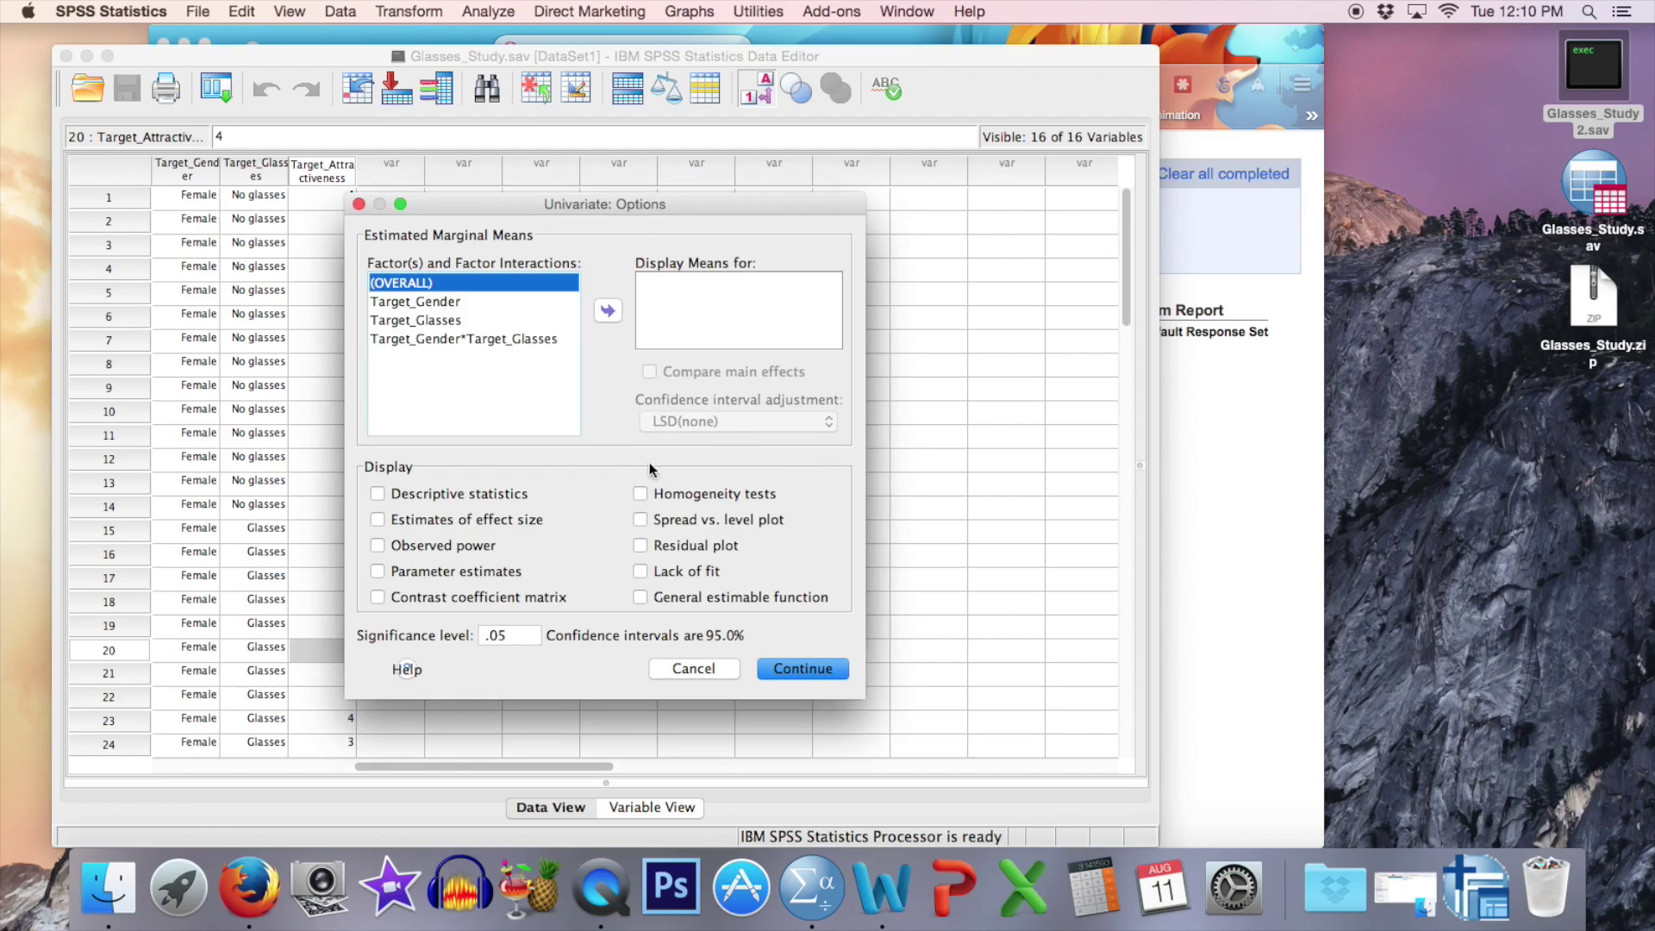
left_click(470, 494)
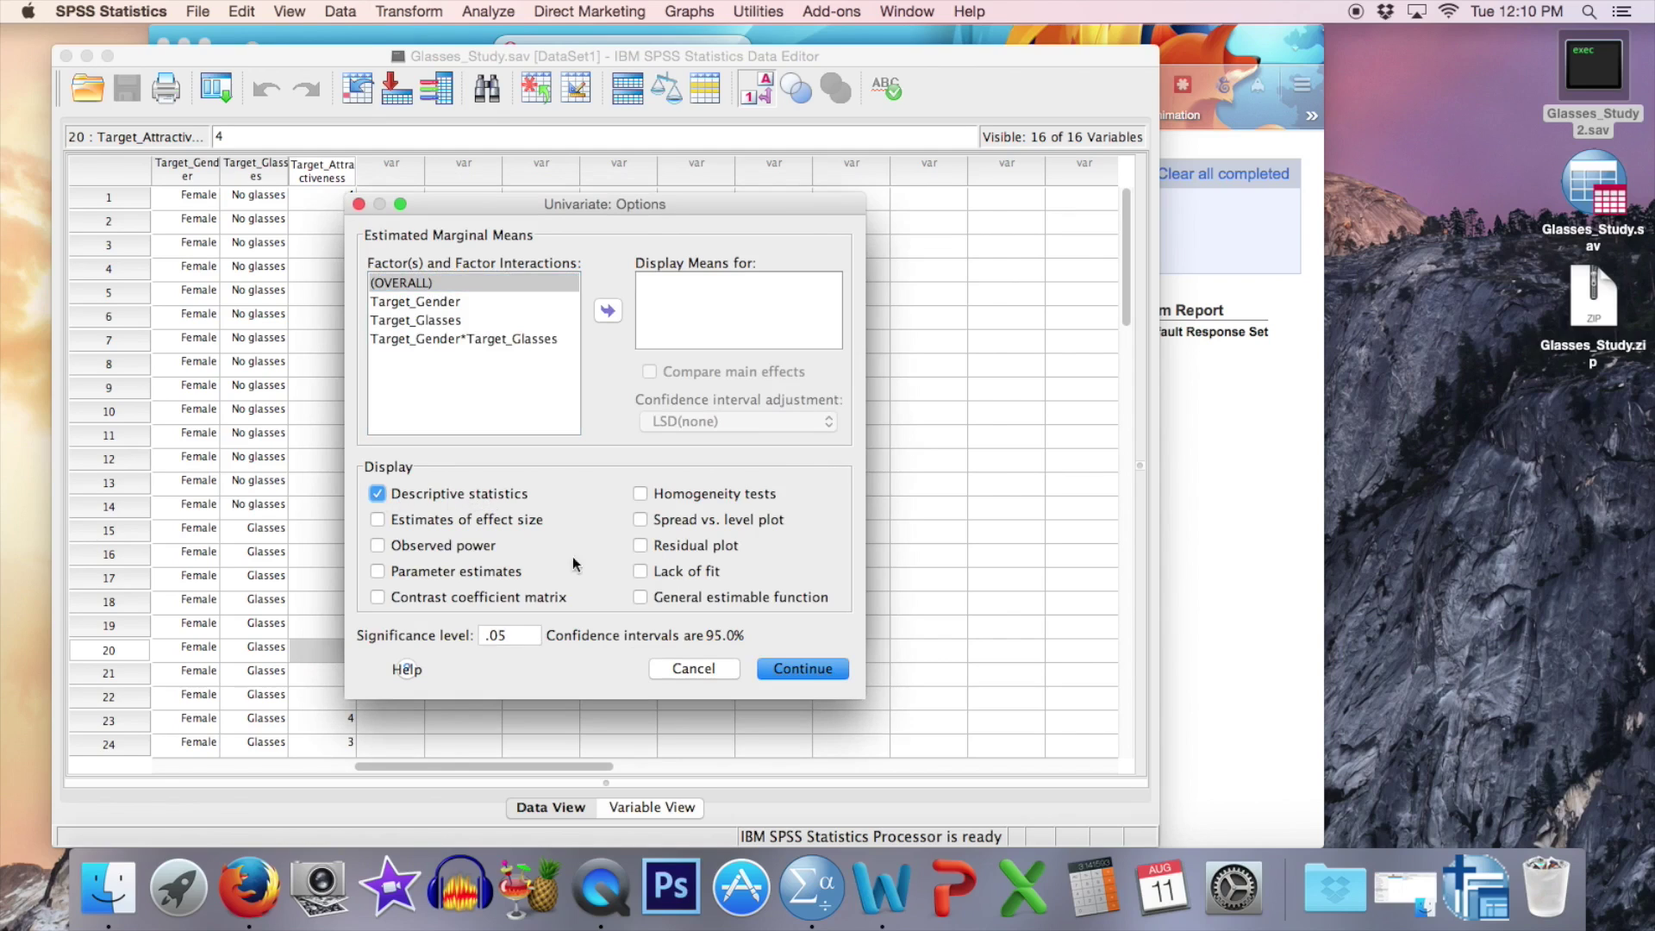
left_click(826, 674)
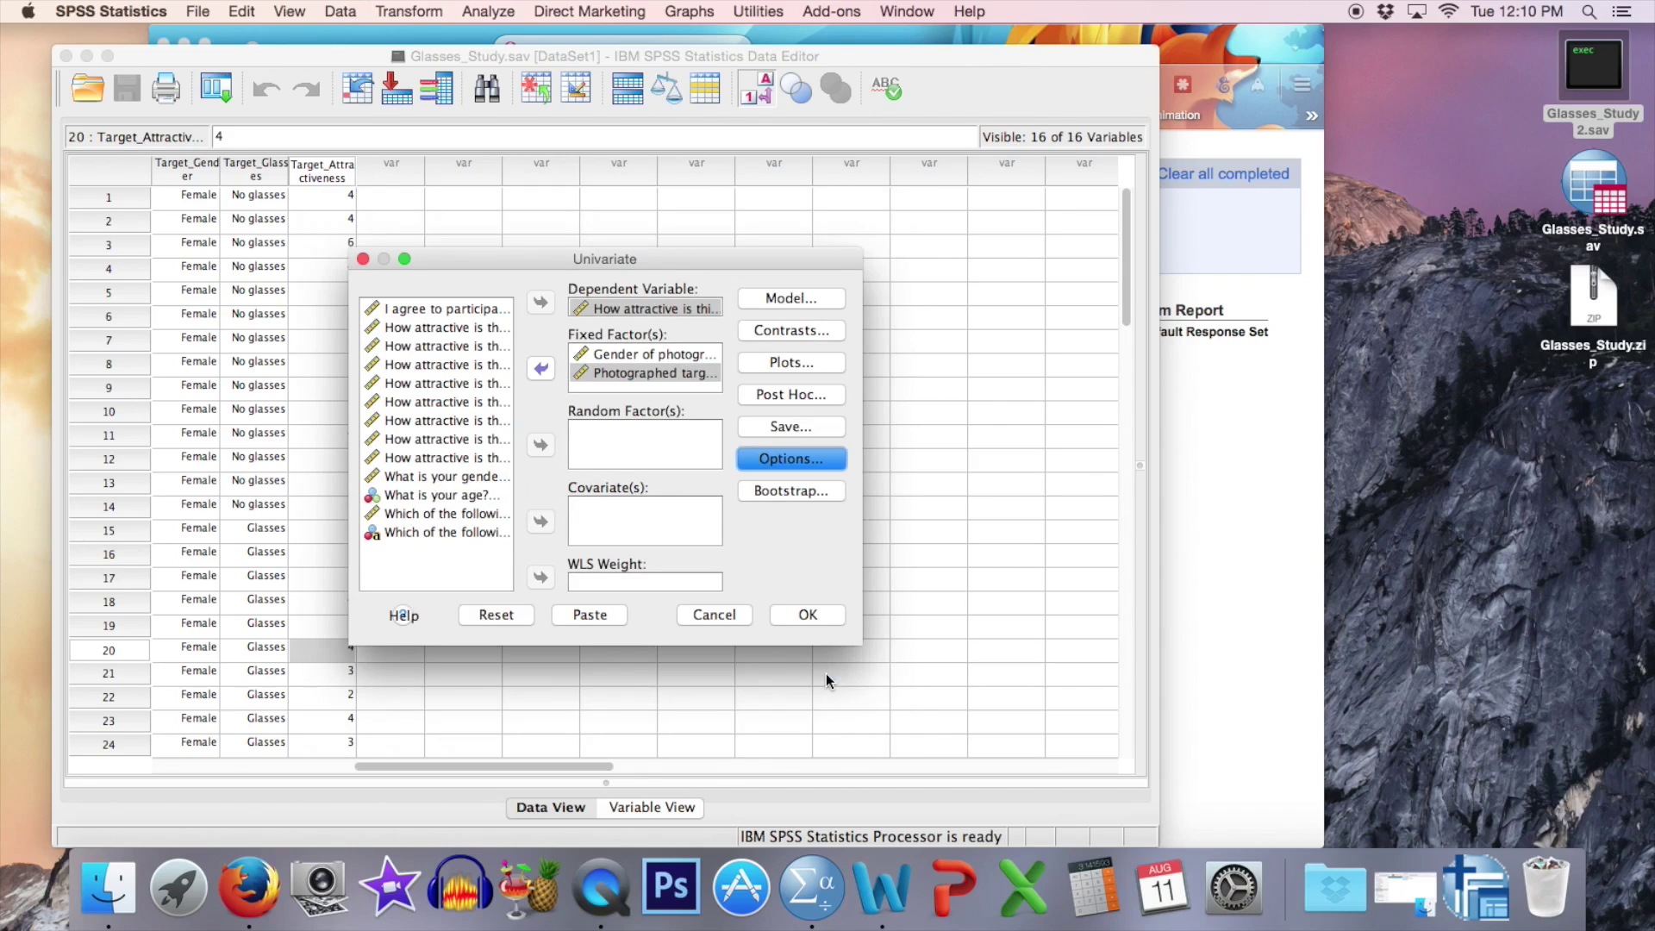
left_click(809, 615)
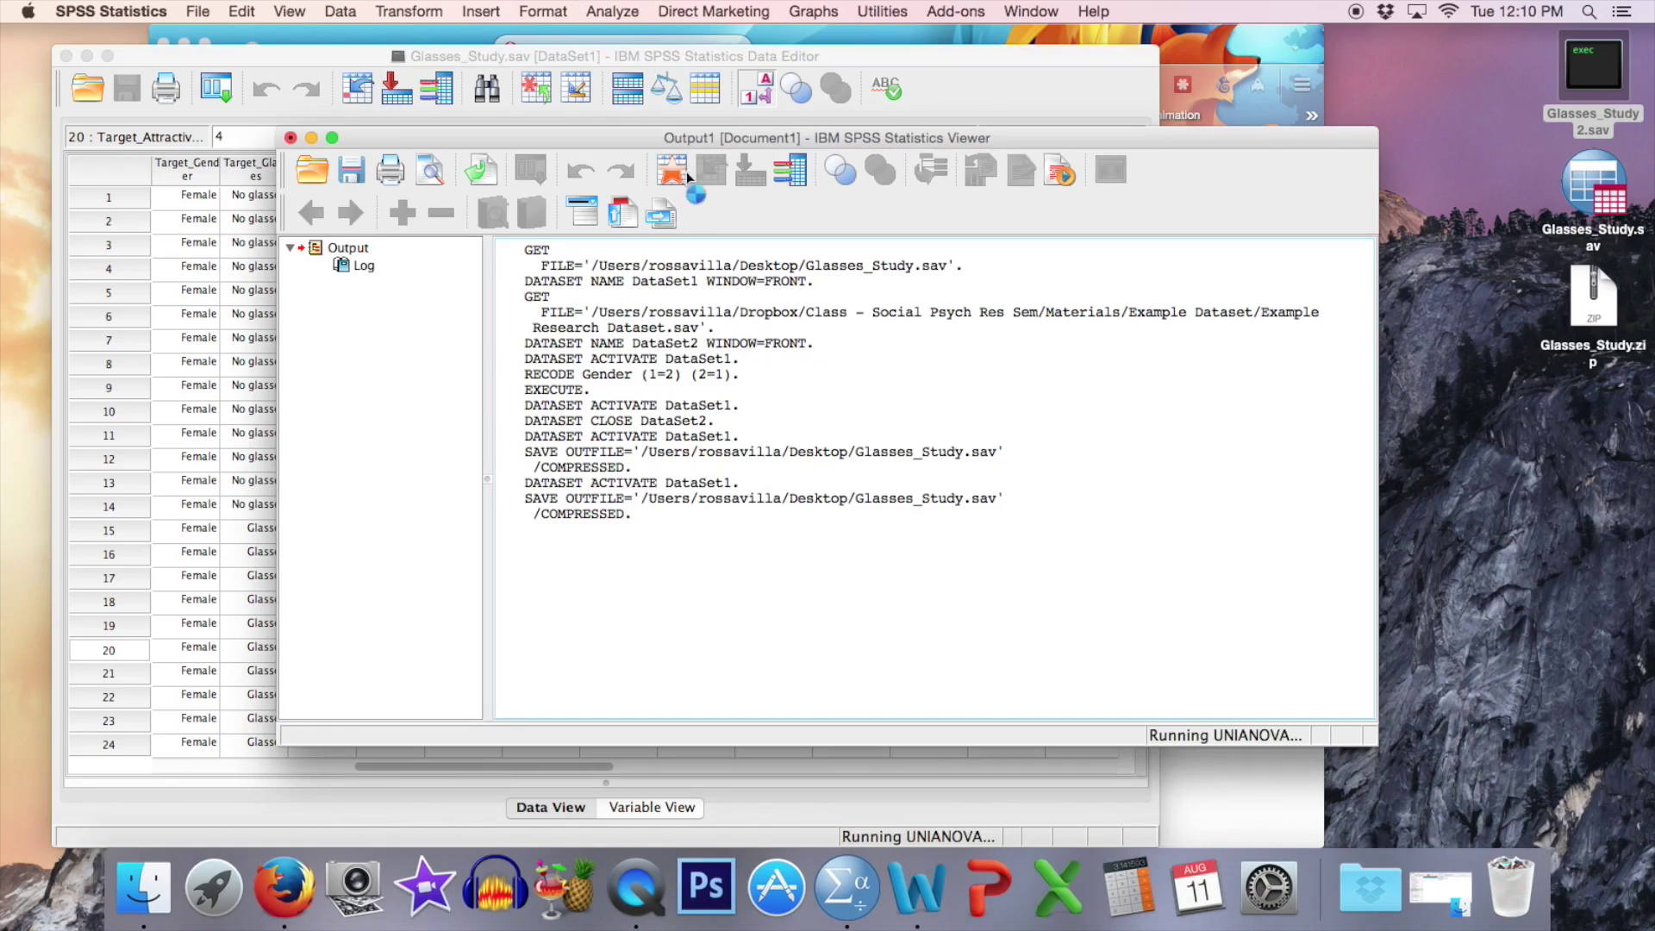
Move and enlarge the output window, look through the results, and select the Tests of Between-Subjects Effects table
left_click_drag(711, 145, 476, 40)
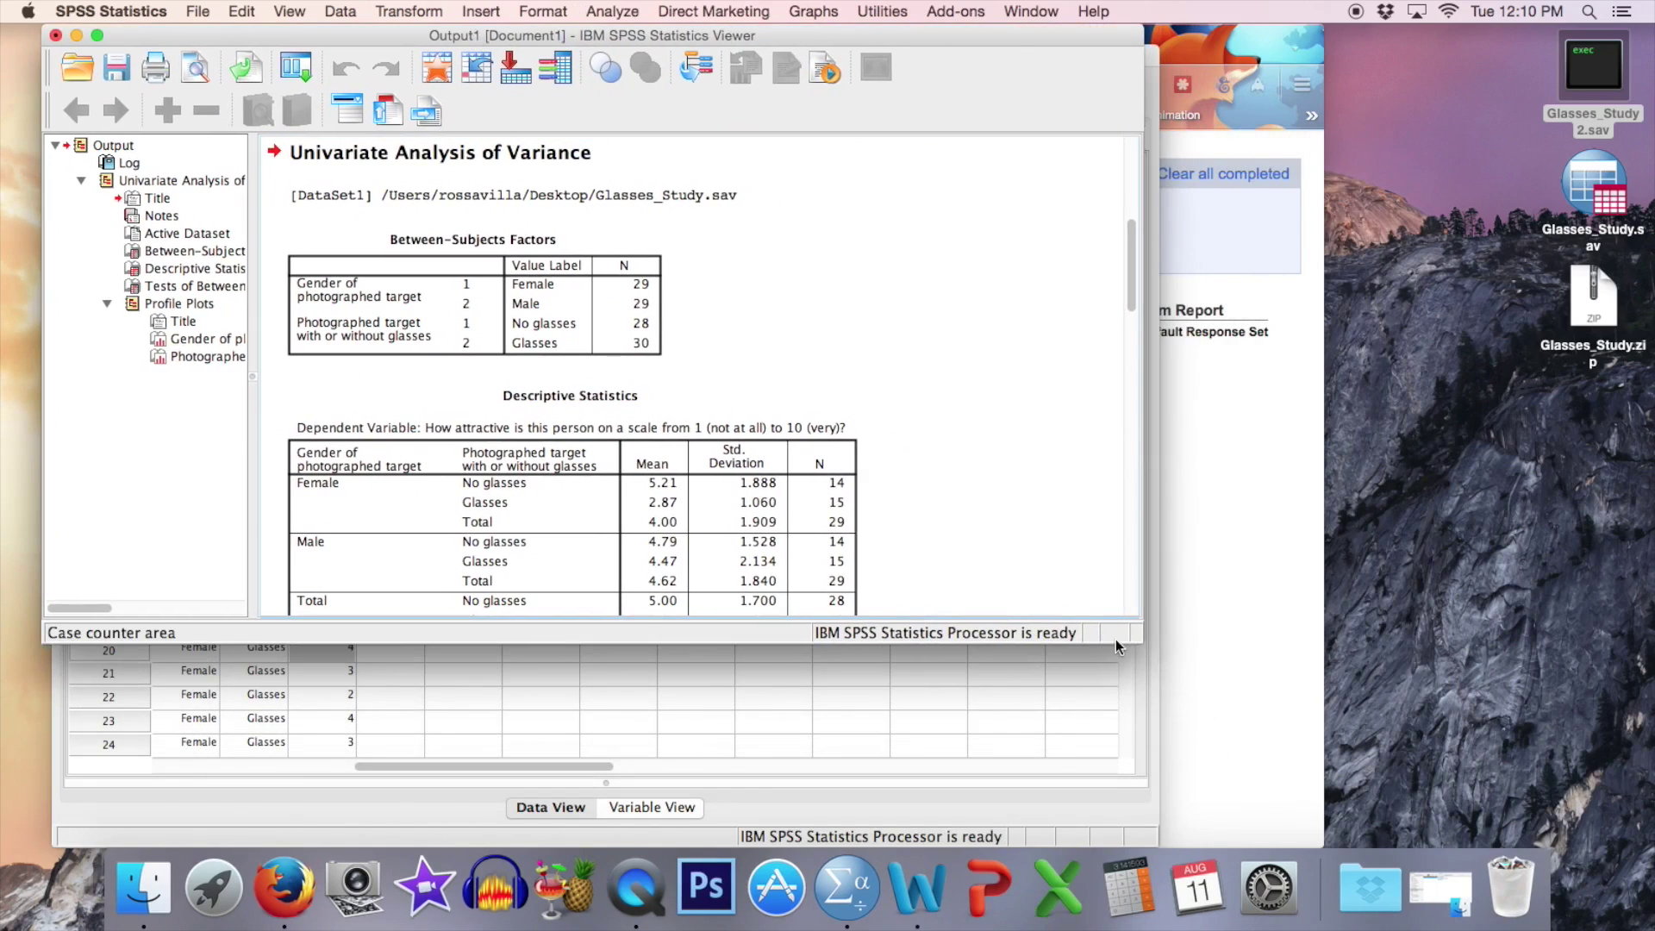
left_click_drag(1136, 639, 1118, 804)
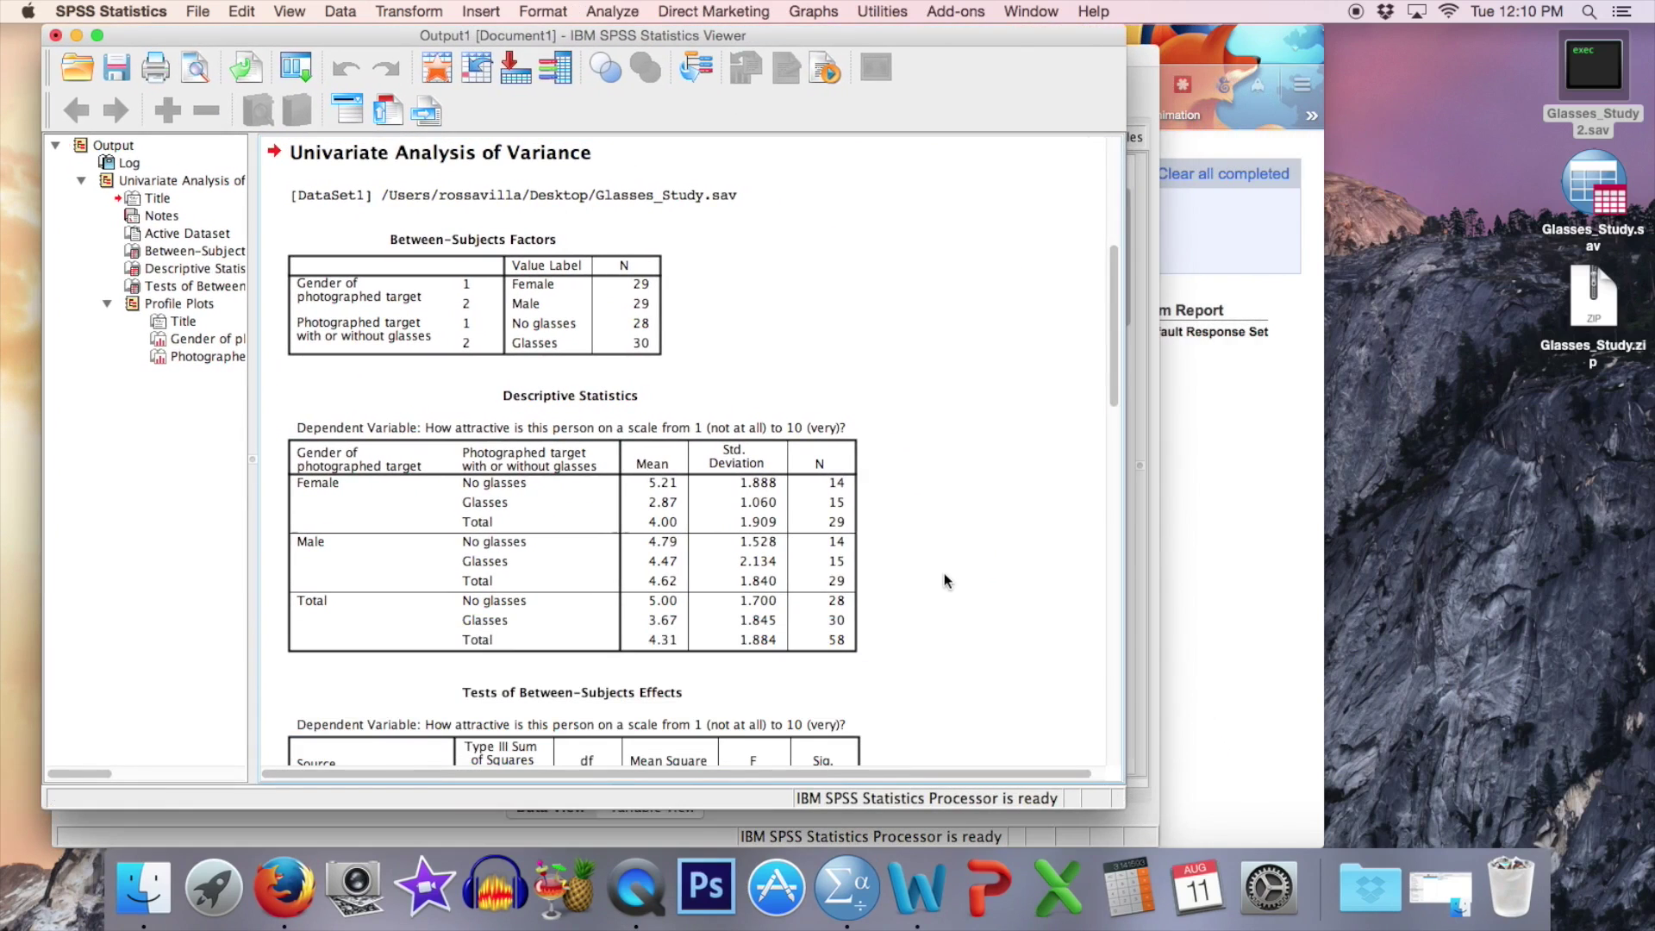
scroll(945, 580, "down", 10)
scroll(946, 580, "up", 6)
left_click(476, 397)
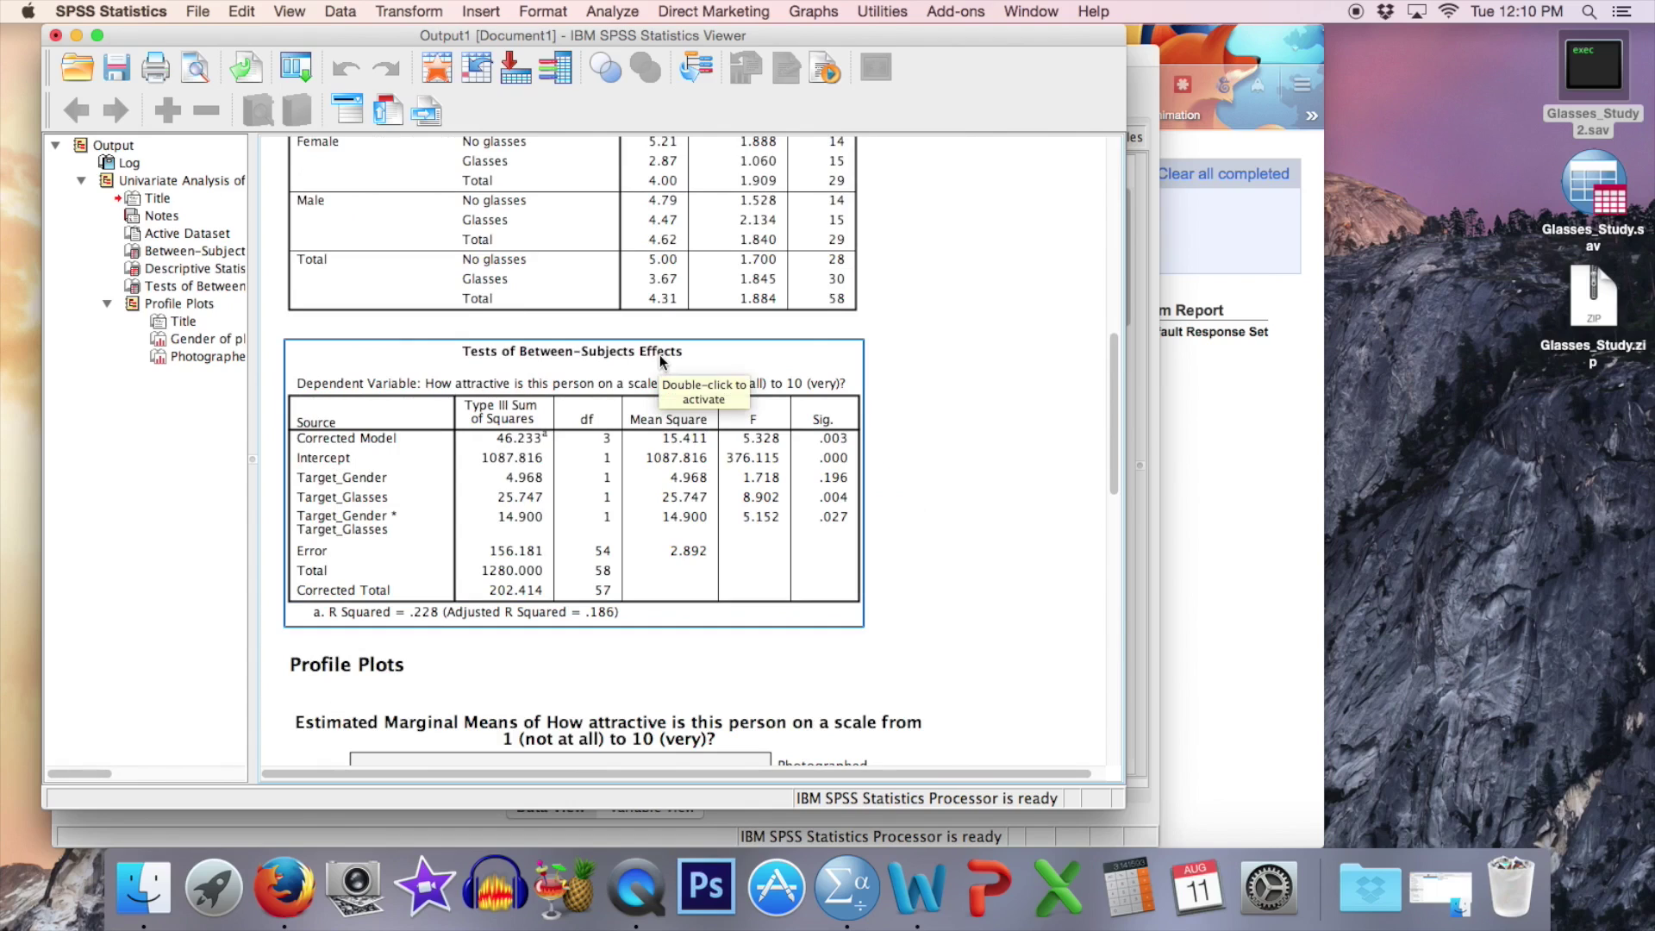
Narrow the output window and shift it aside to free space next to the results
left_click(1068, 735)
left_click_drag(1120, 806, 965, 808)
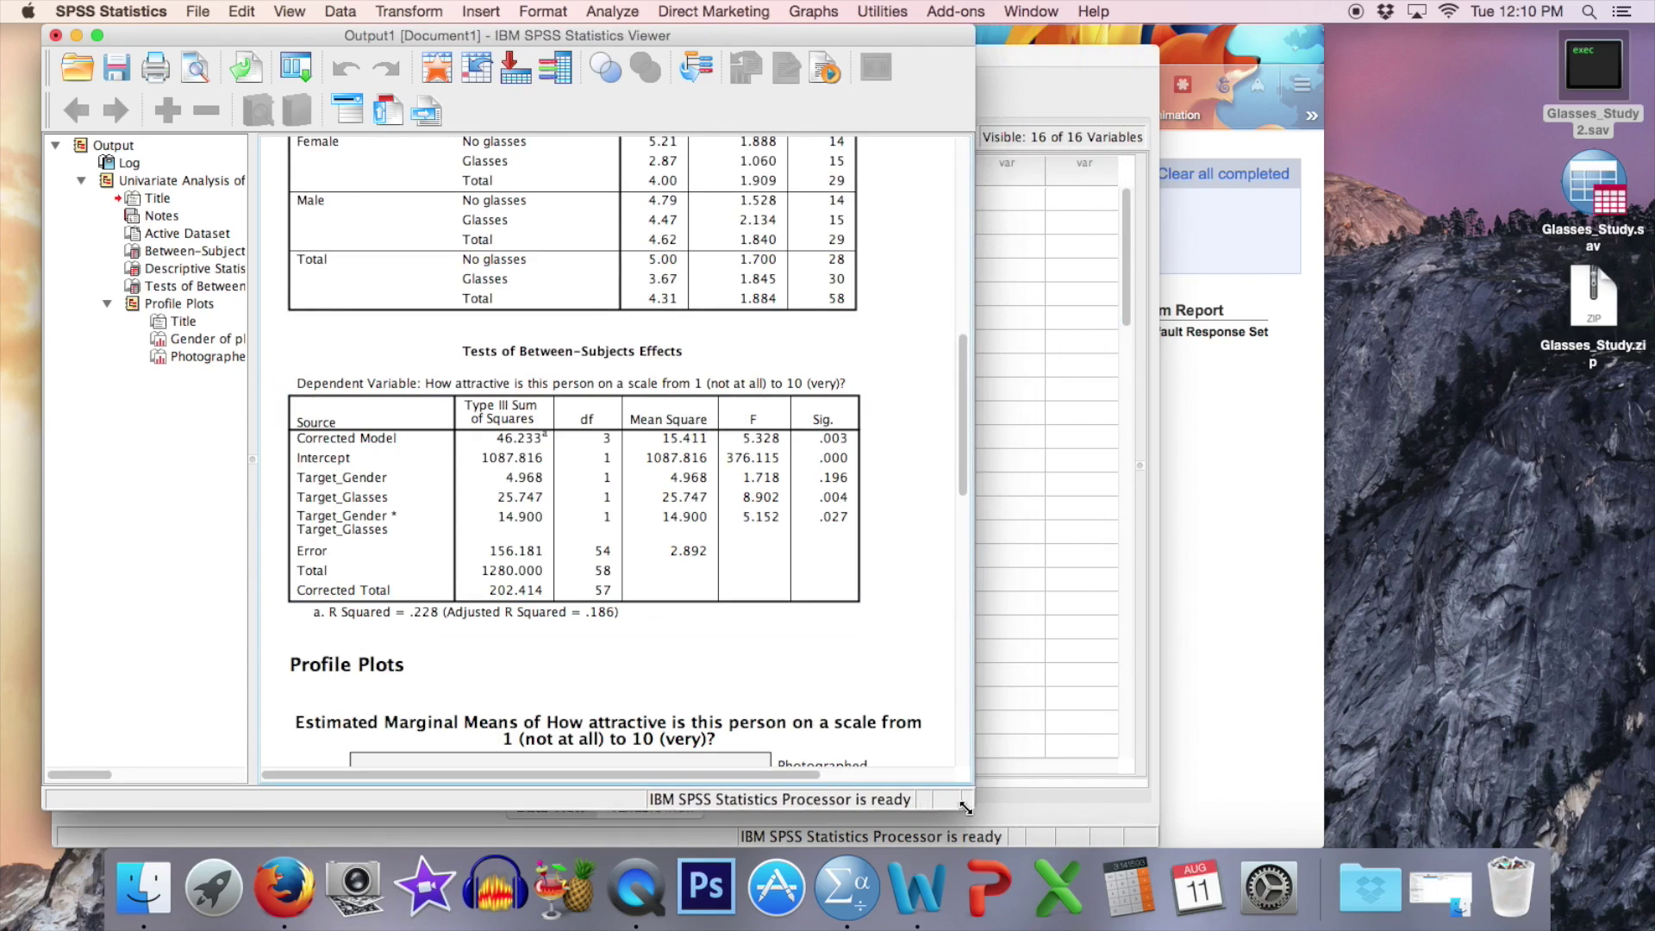
left_click(631, 620)
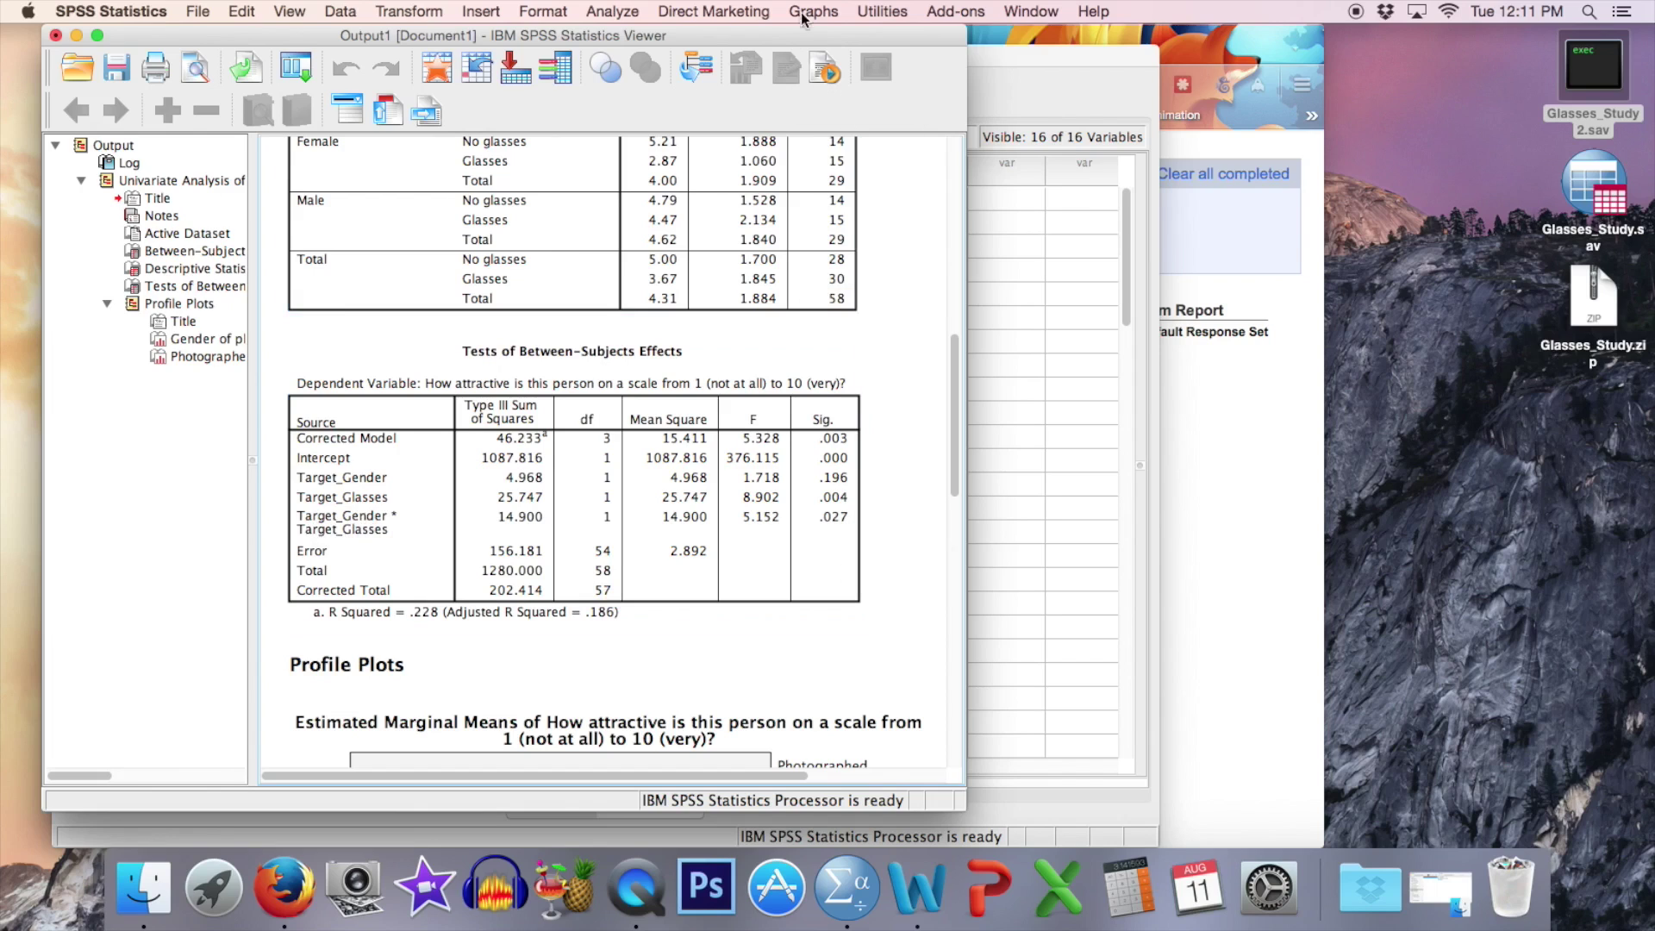
left_click_drag(792, 33, 759, 35)
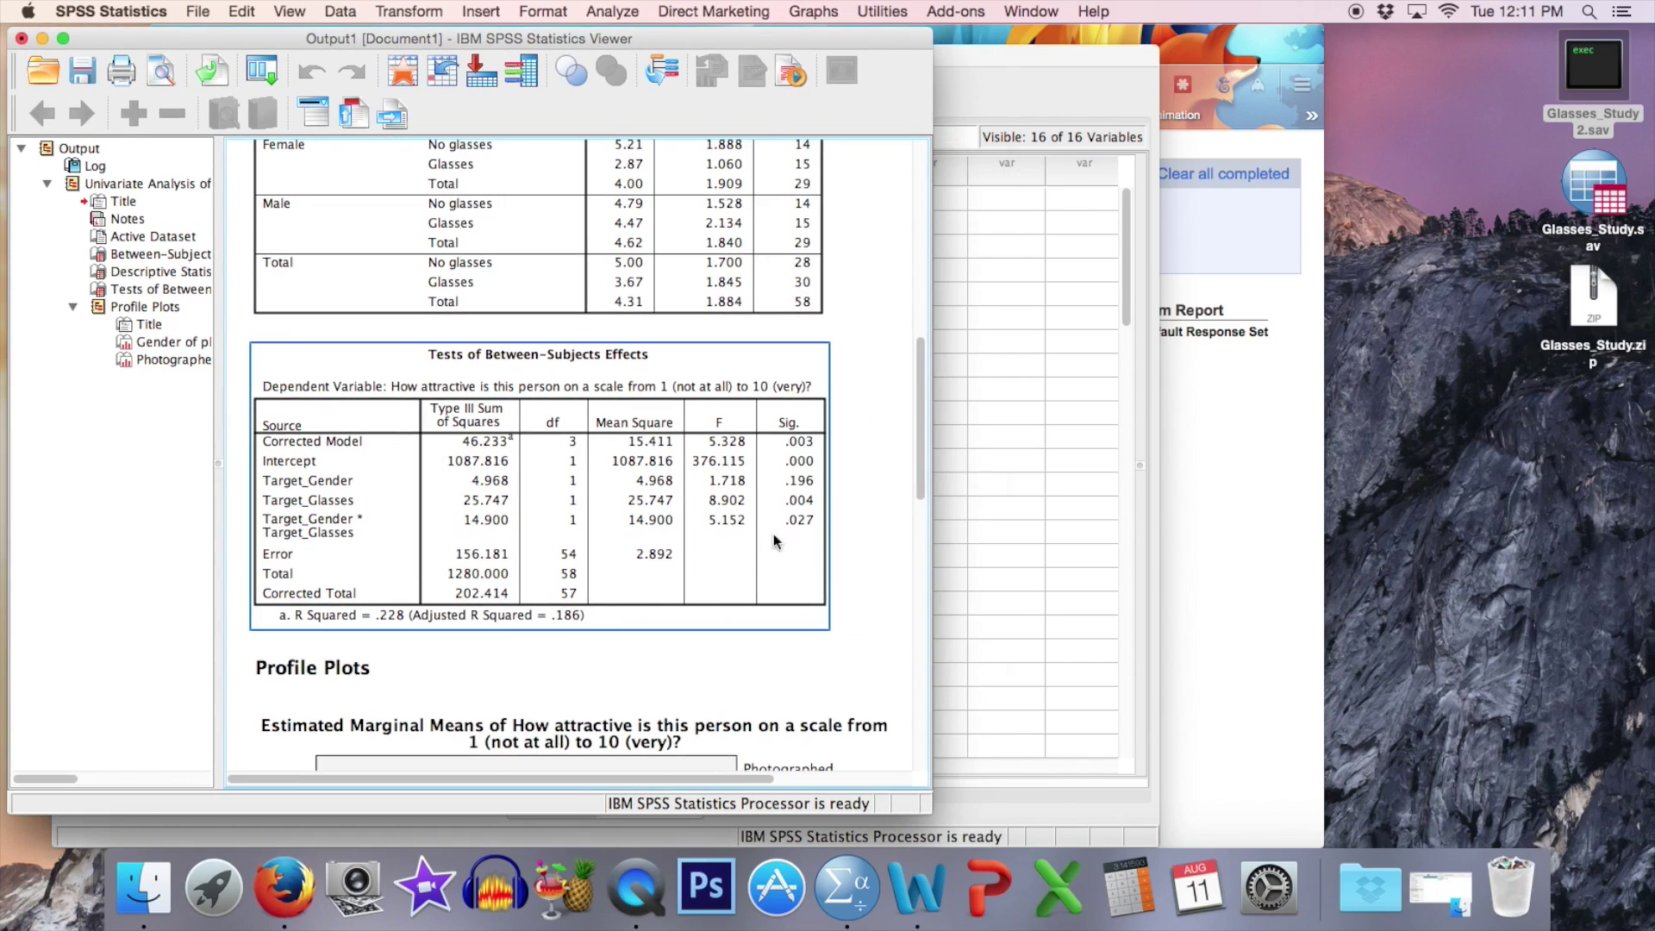
Switch to Word, create a blank Word Document, and place its window beside the SPSS output
left_click(913, 901)
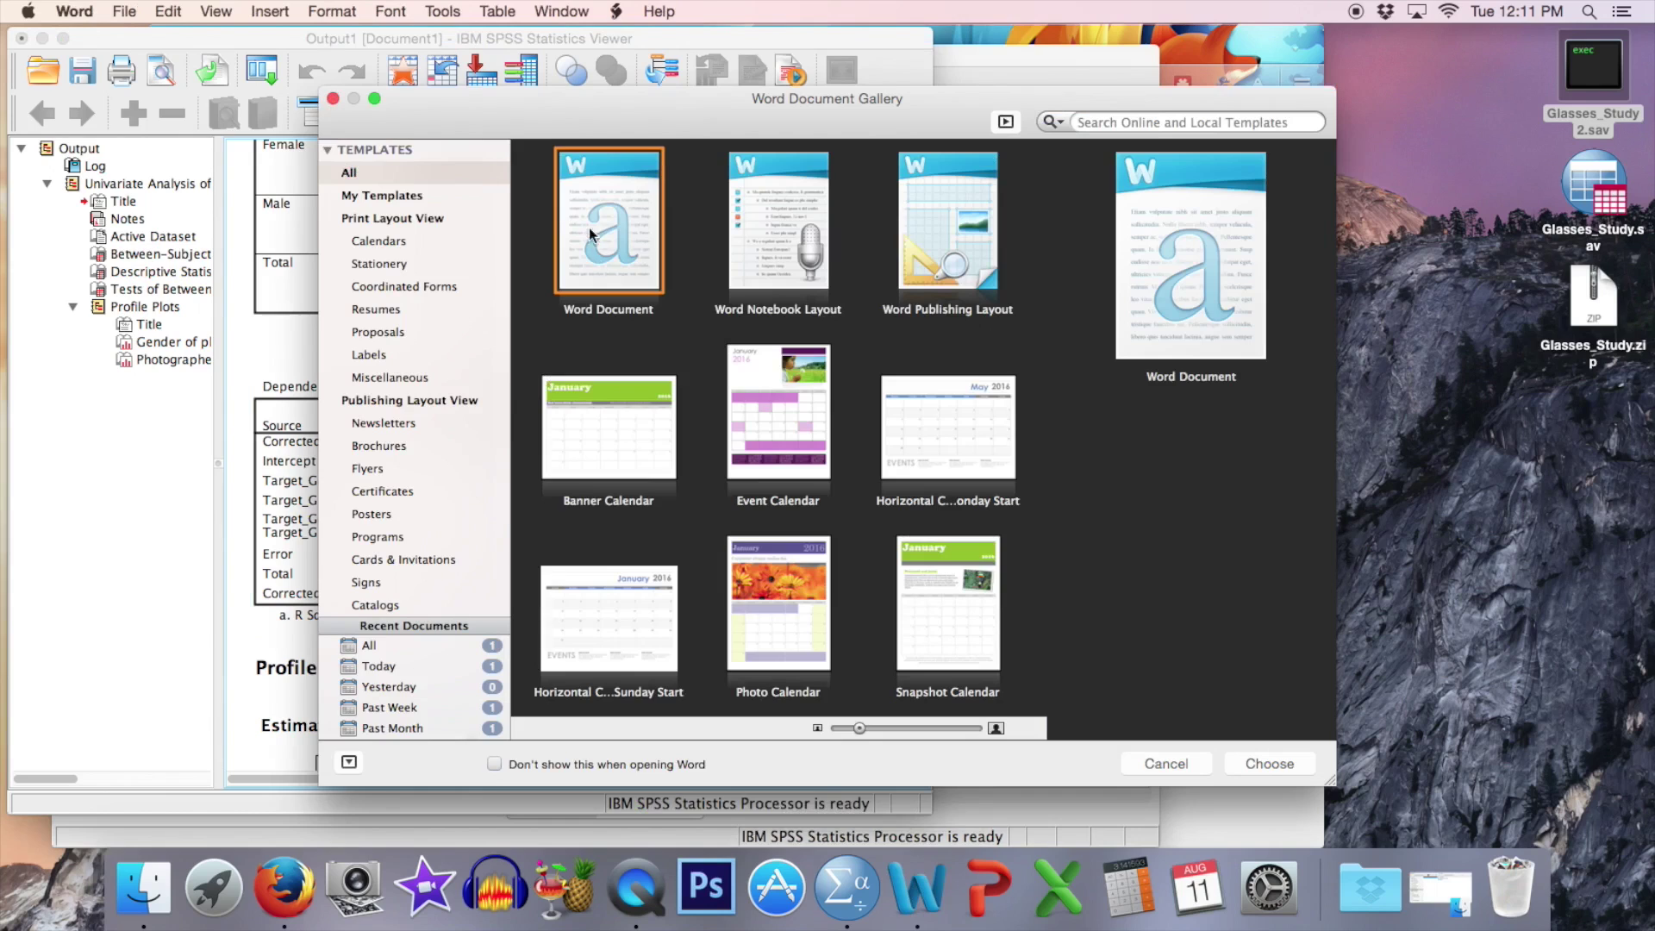
double_click(601, 215)
left_click_drag(427, 38, 1341, 35)
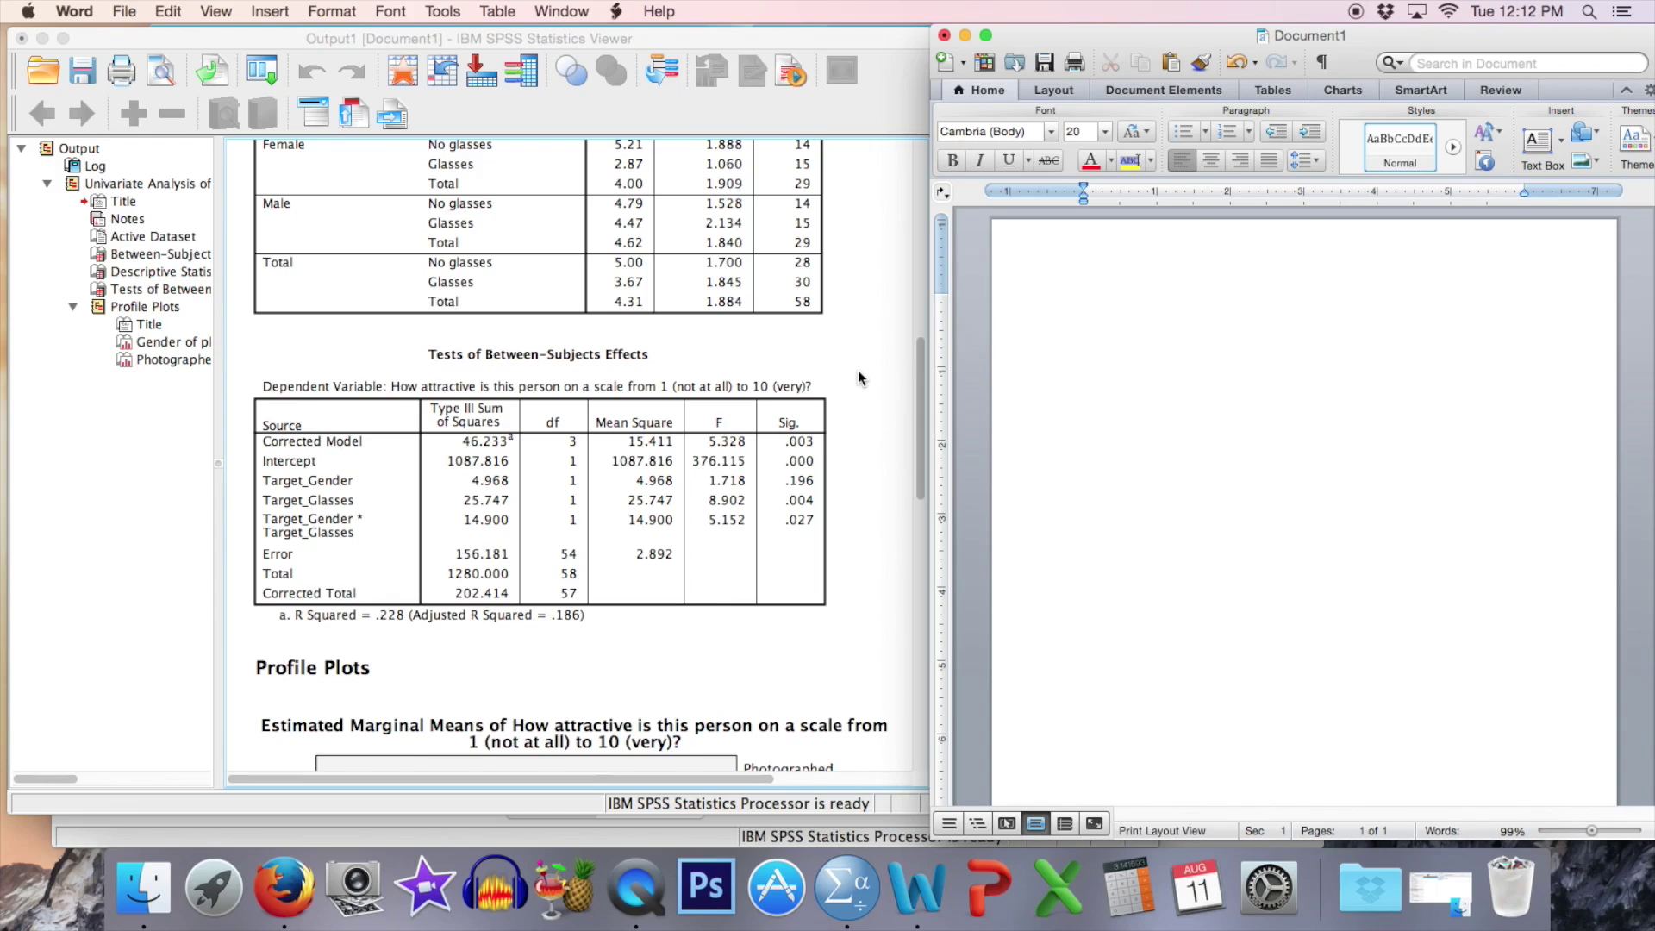
Write the opening sentence "A 2 X 2 experimental design was assessed using a factorial ANOVA."
type("A 2 X 2 experimental design was assessed using a factorial AV")
key("BackSpace")
type("NOVA.")
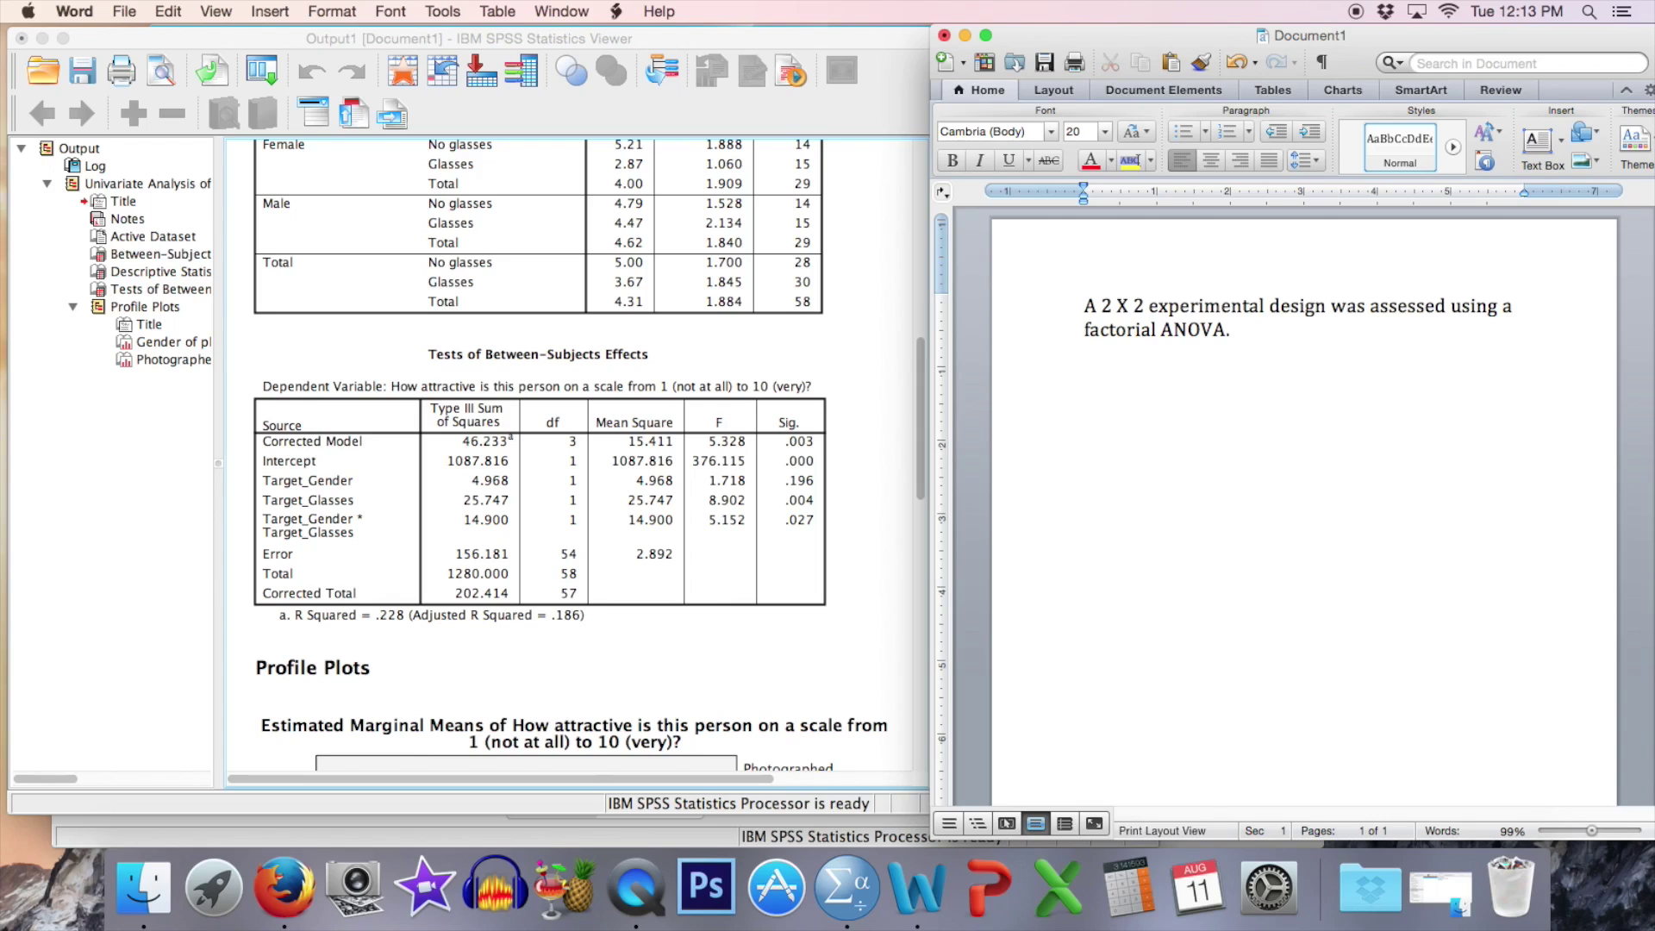
Add the sentence "It was found that targets who wore glasses were seen as significantly less attractive than those who didn't wear glasses."
type("  It was found that tarets who")
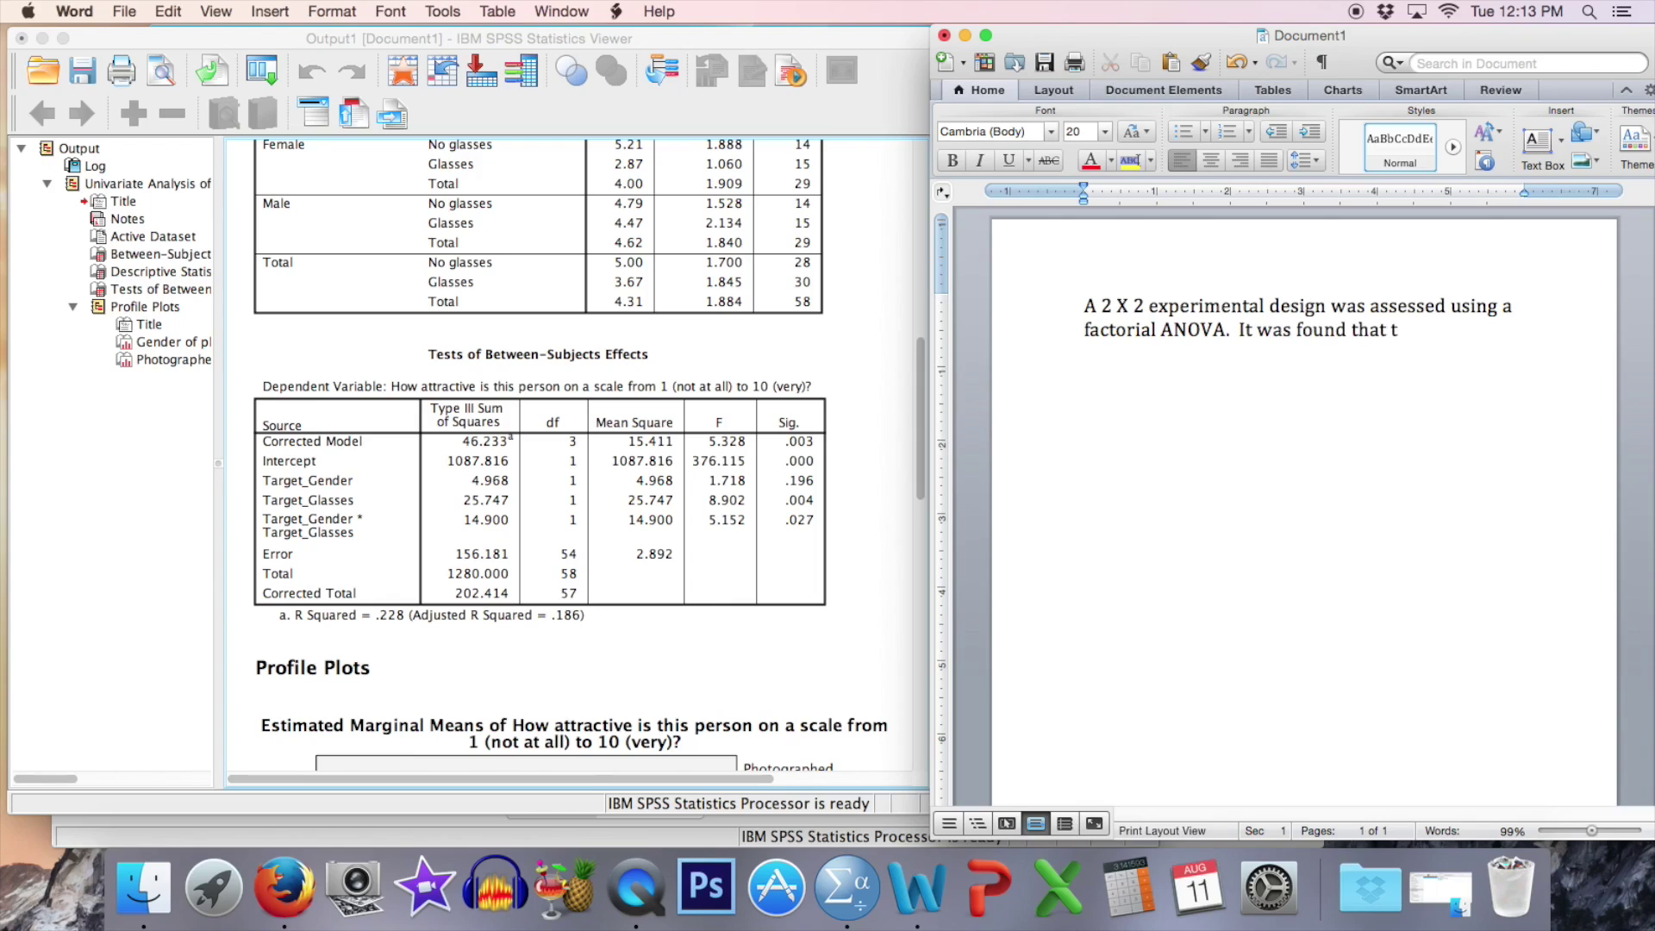
key("BackSpace")
key("BackSpace")
key("BackSpace")
key("BackSpace")
key("BackSpace")
key("BackSpace")
key("BackSpace")
type("gets w")
type("ho wore glas")
type("ses w")
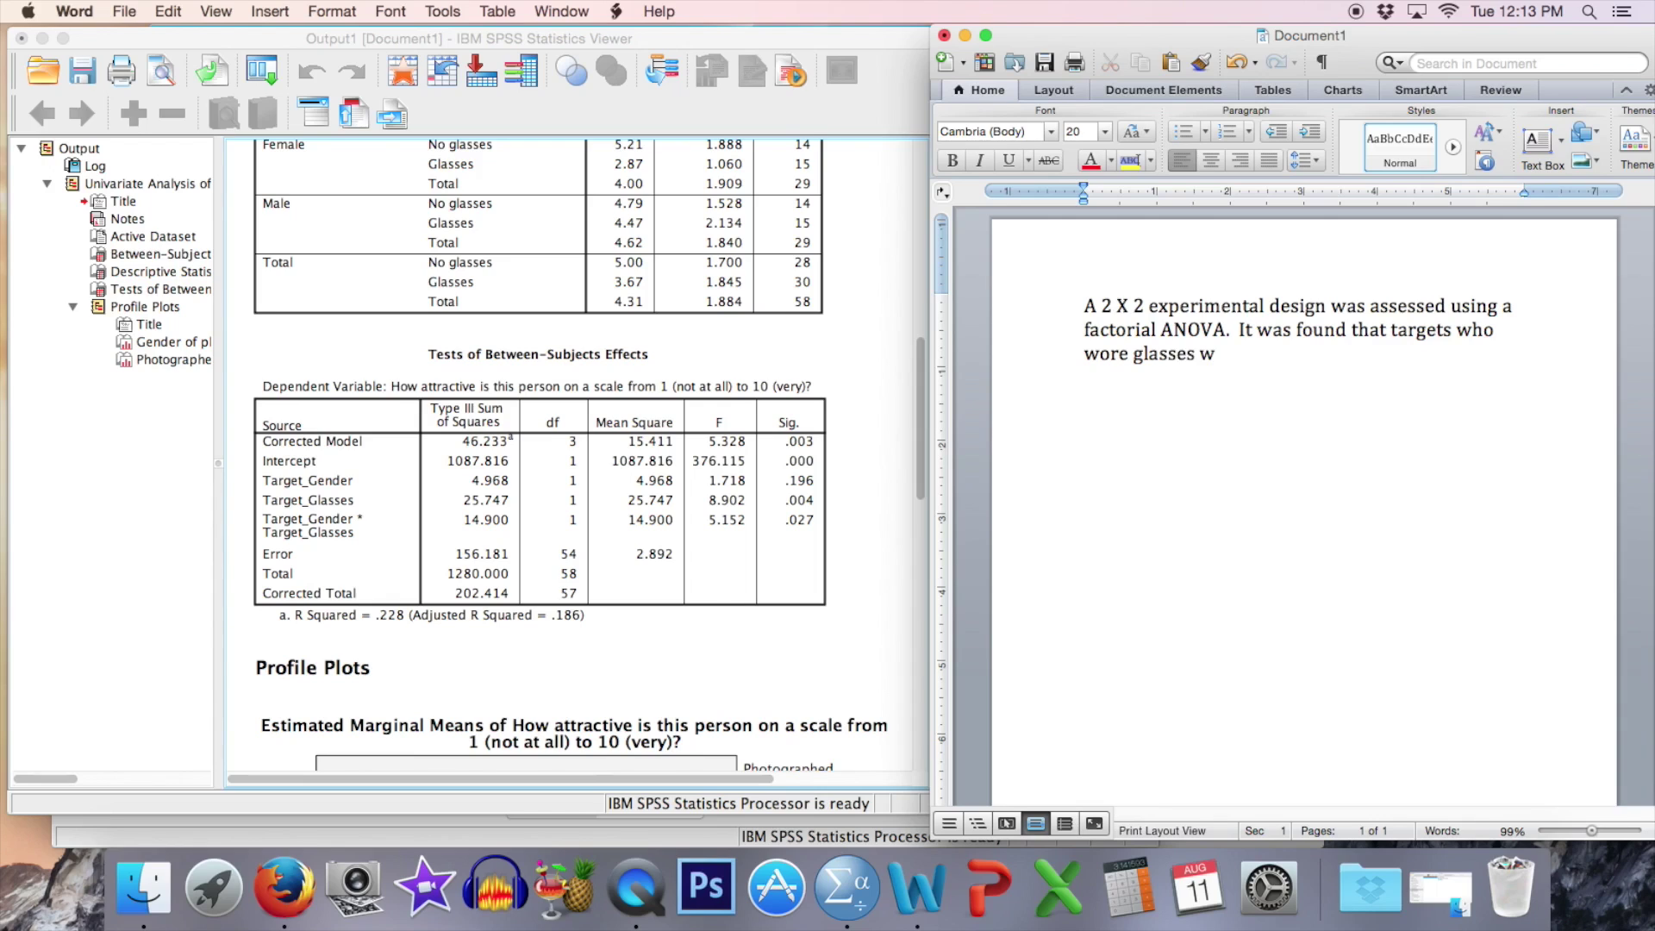
type("ere seen as")
scroll(429, 343, "up", 5)
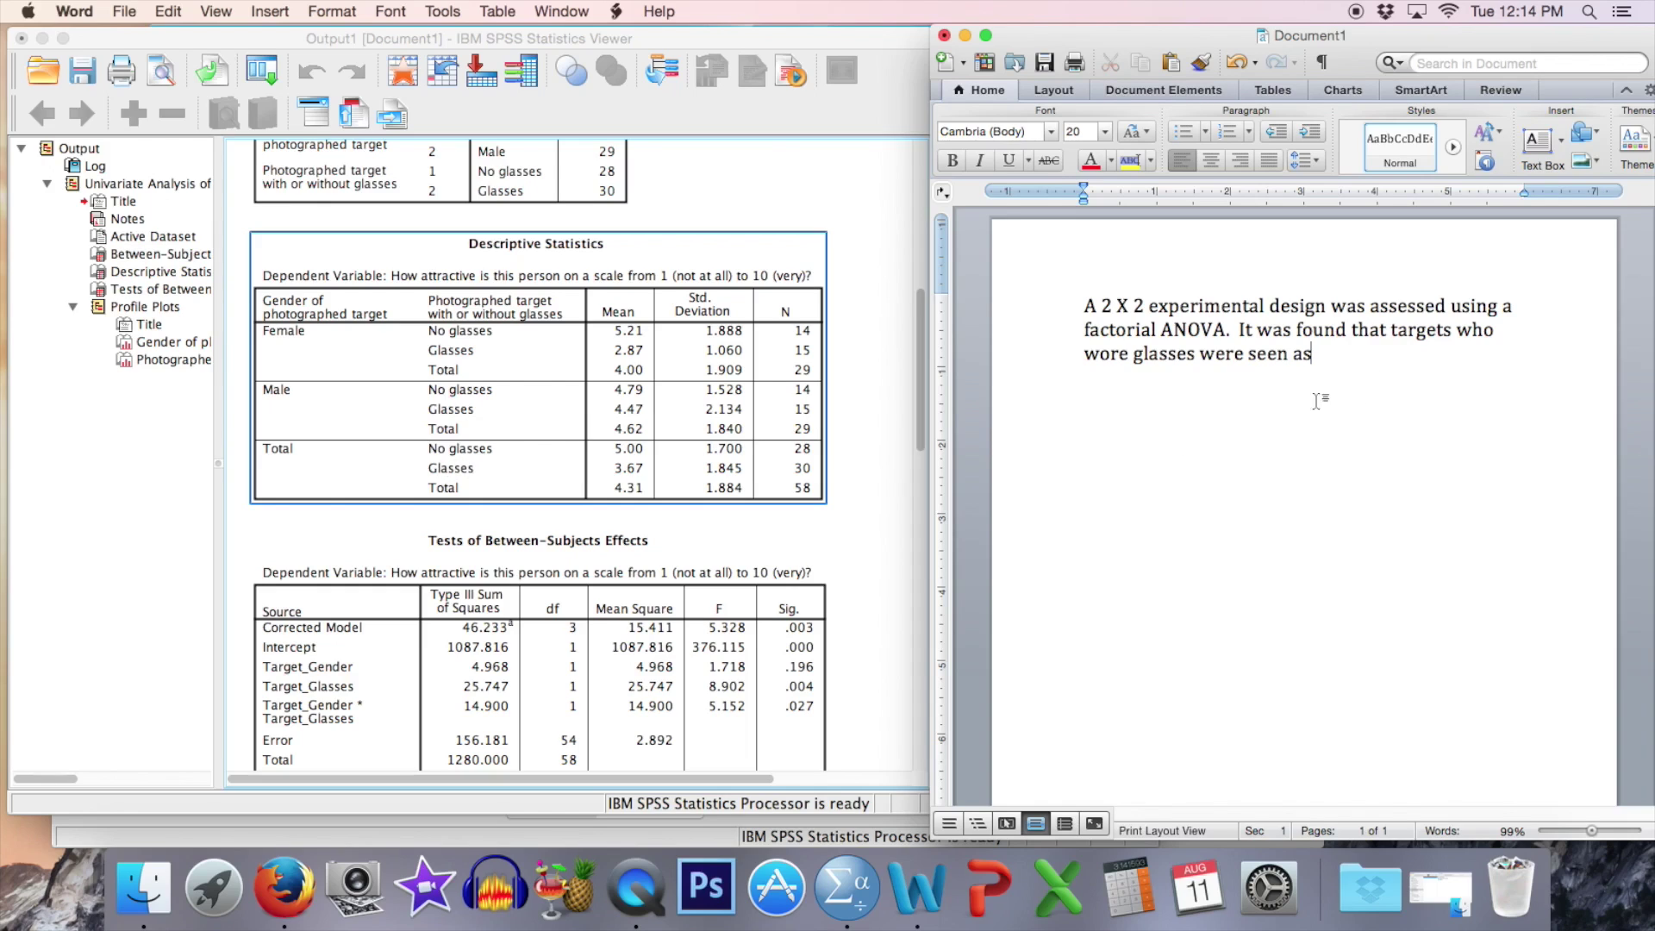
type("significantly less attract")
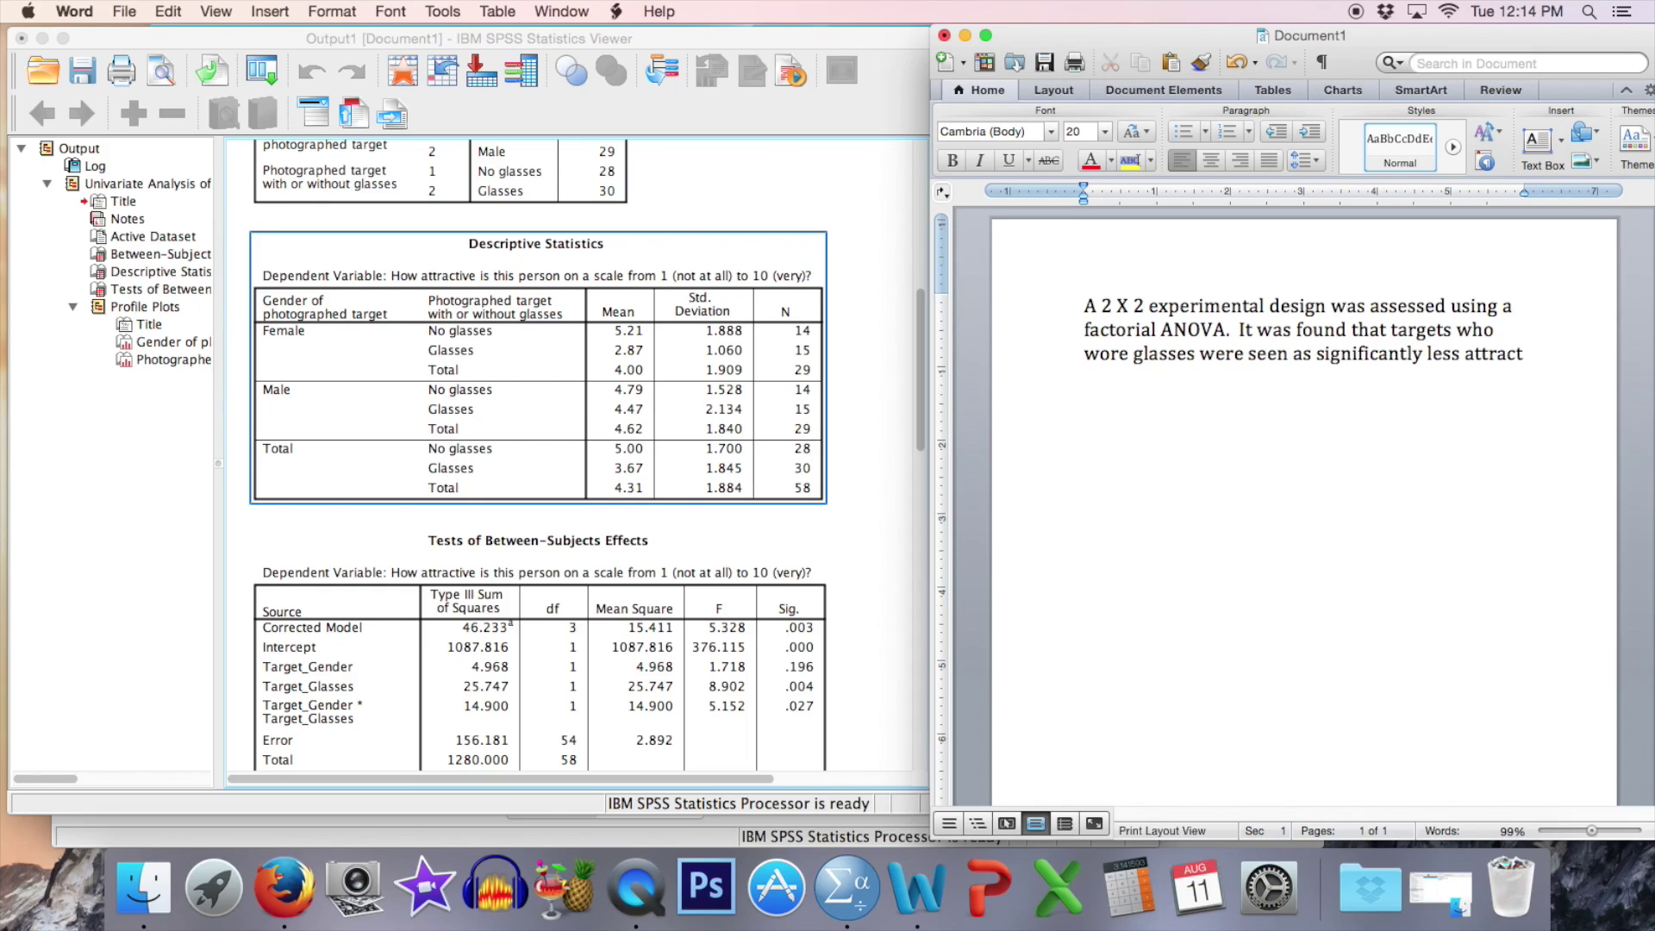
type("ive than those who didn't wear glasses.")
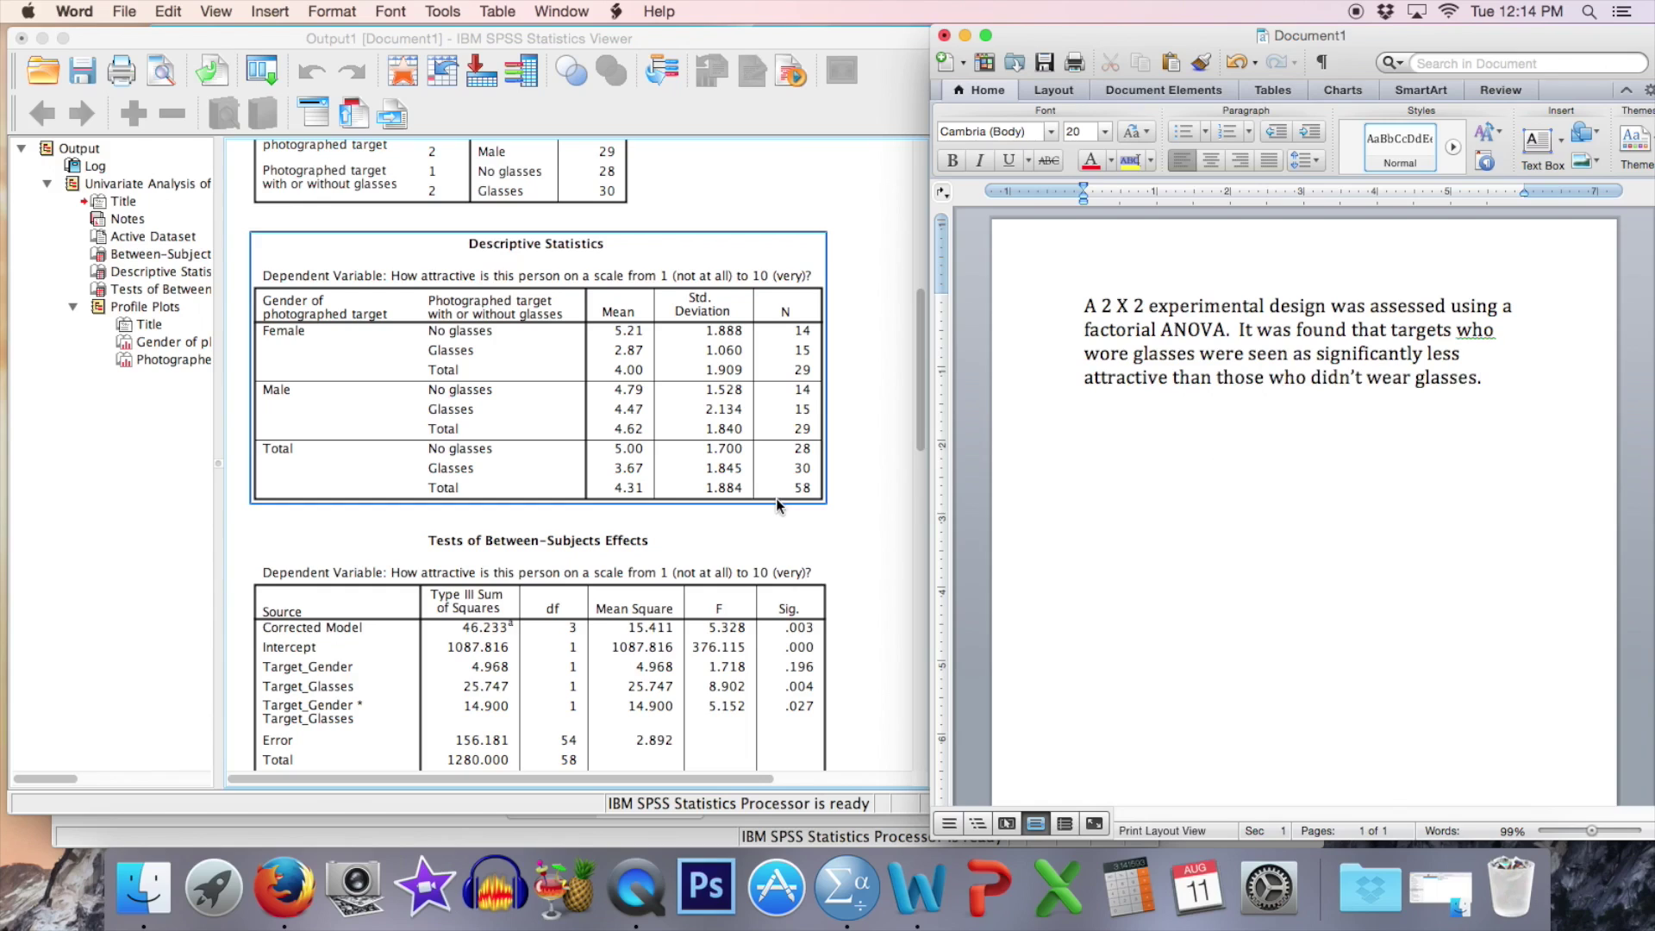
left_click_drag(1238, 330, 1538, 392)
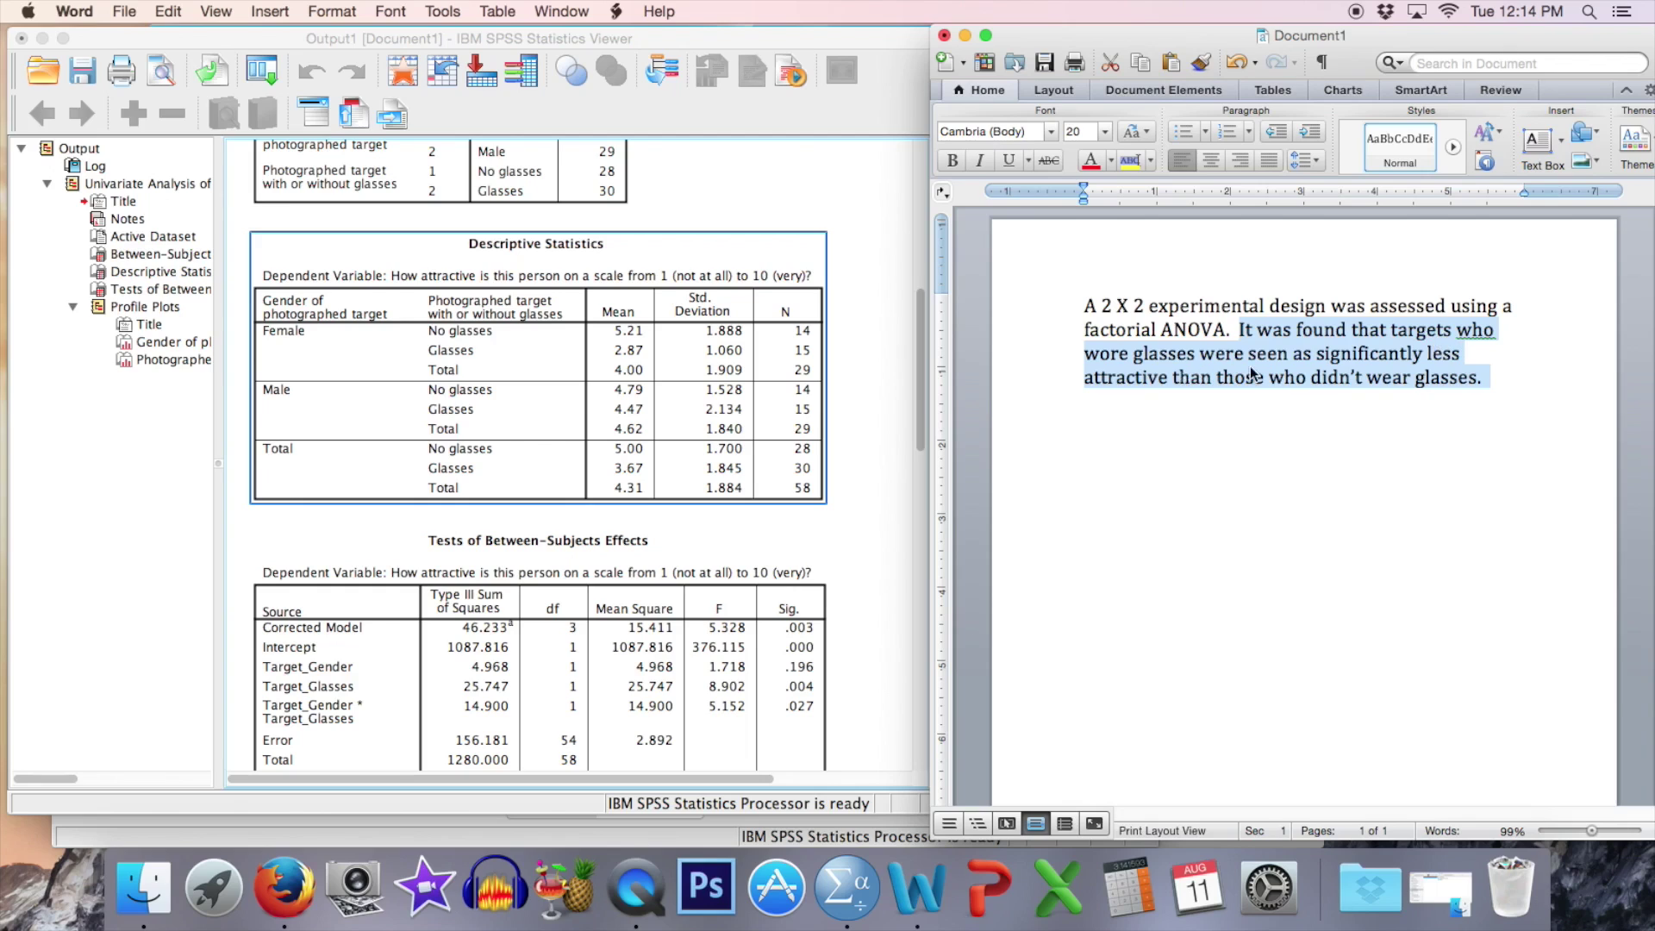
Insert "(M = 3.67; SD = 1.85)" after "attractive" and "(M = 5.00; SD = 1.70)" after "didn't wear glasses"
left_click(1217, 377)
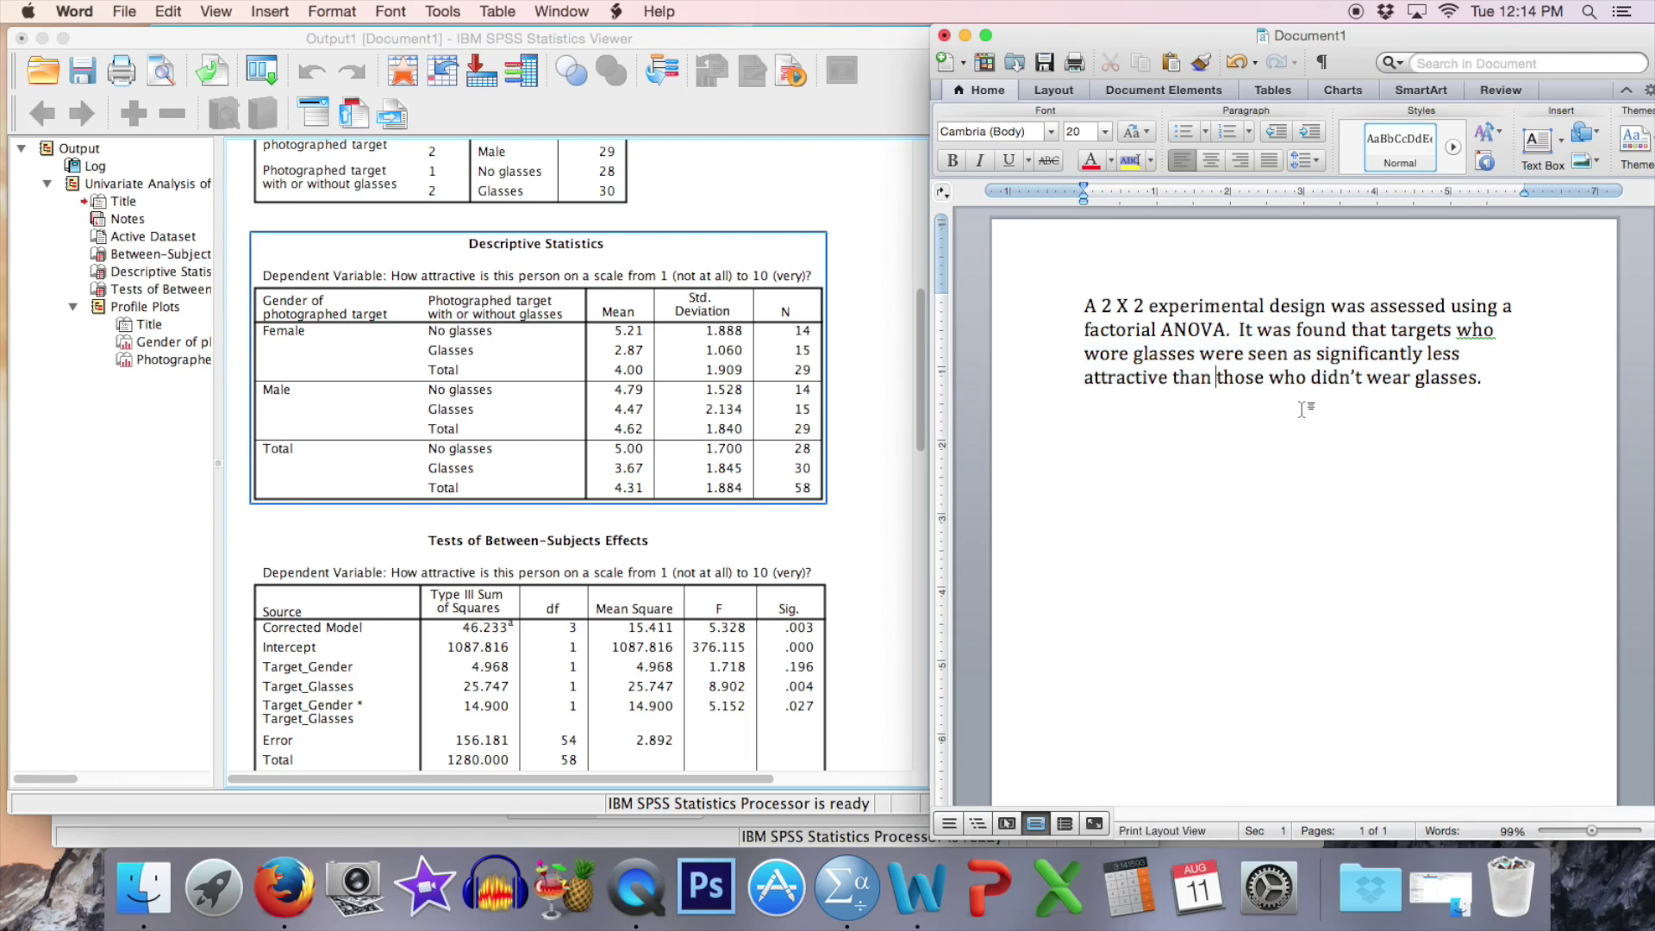
scroll(1302, 408, "down", 1)
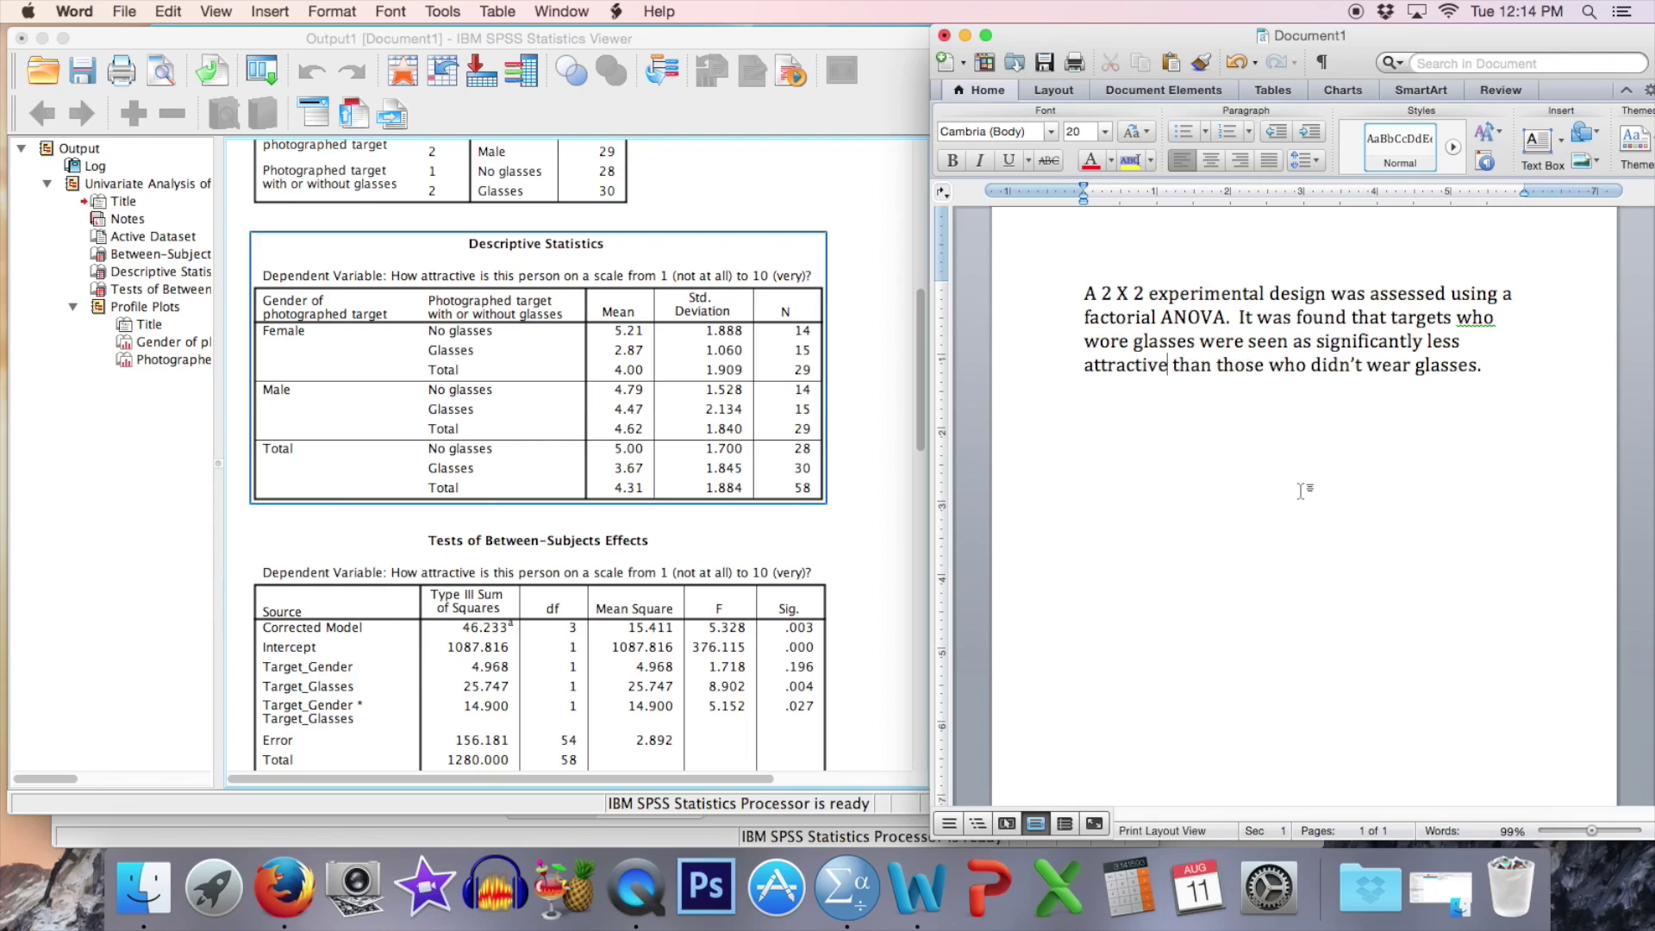
type("(M = 3.67")
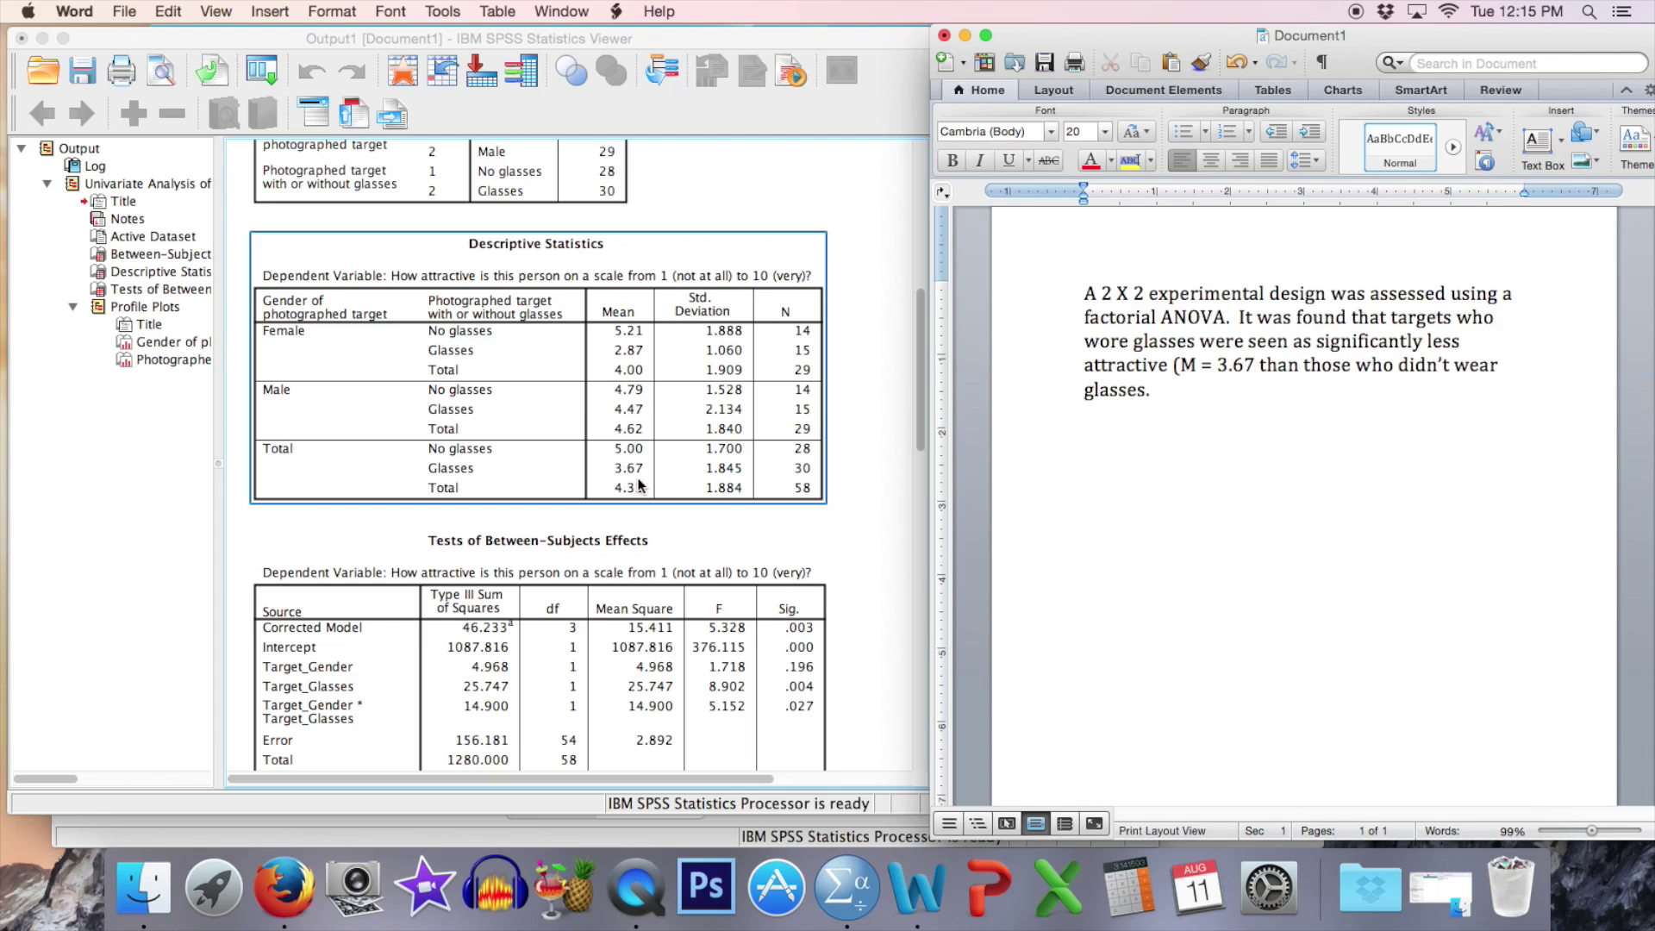
type("; SD = 1")
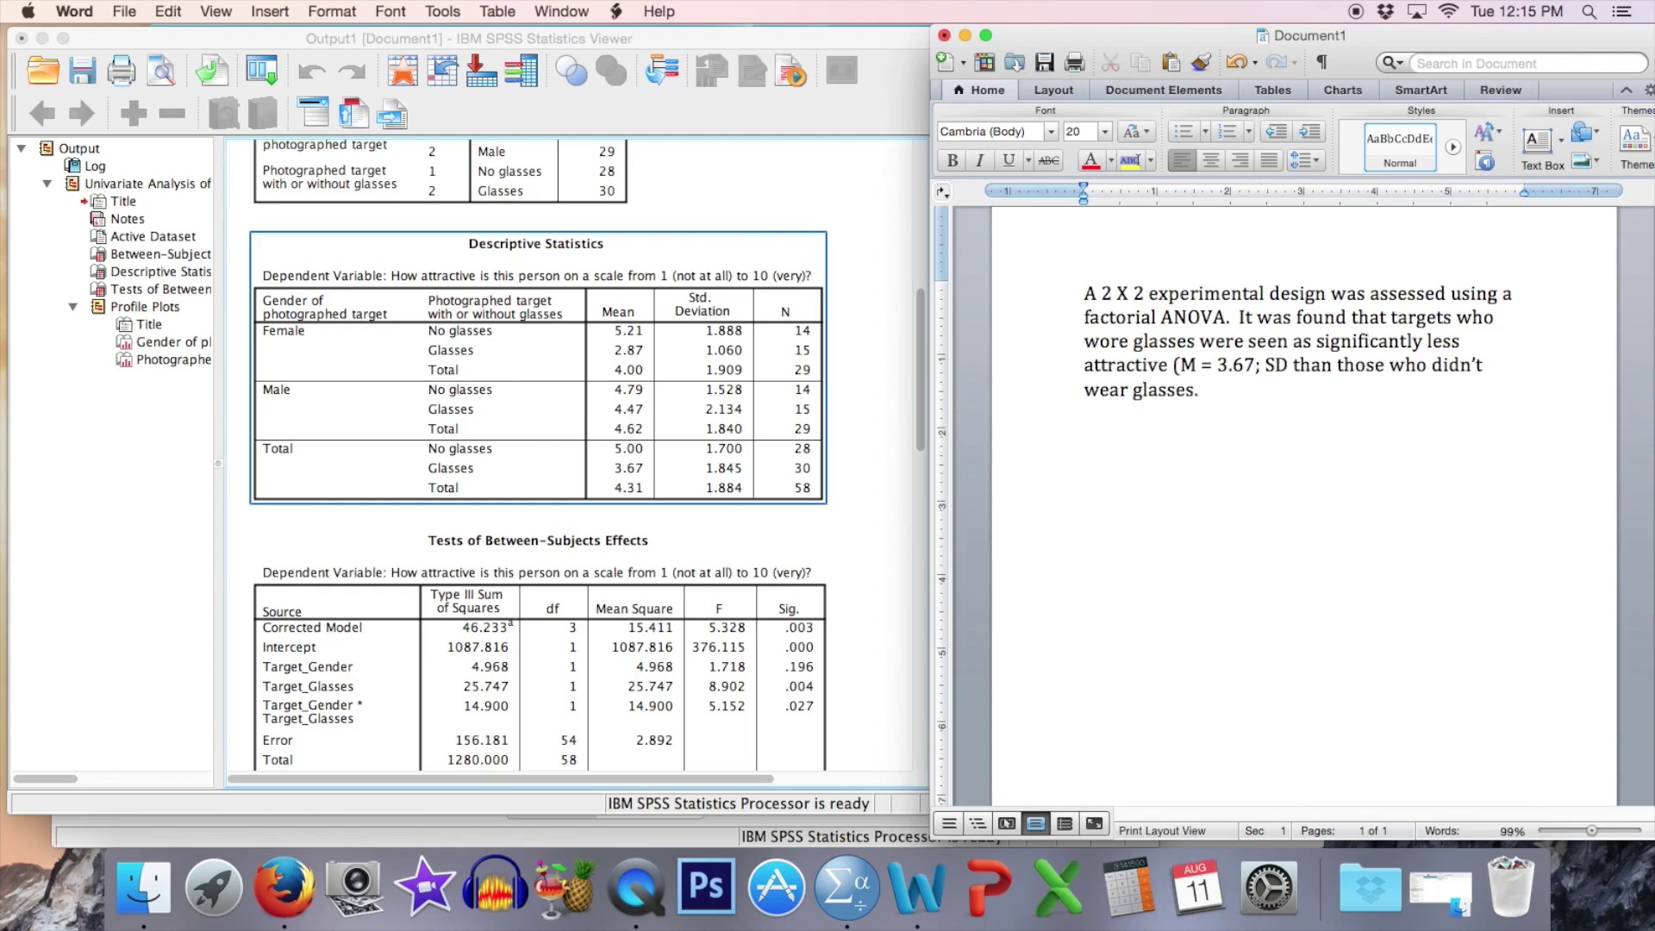
type(".8 ")
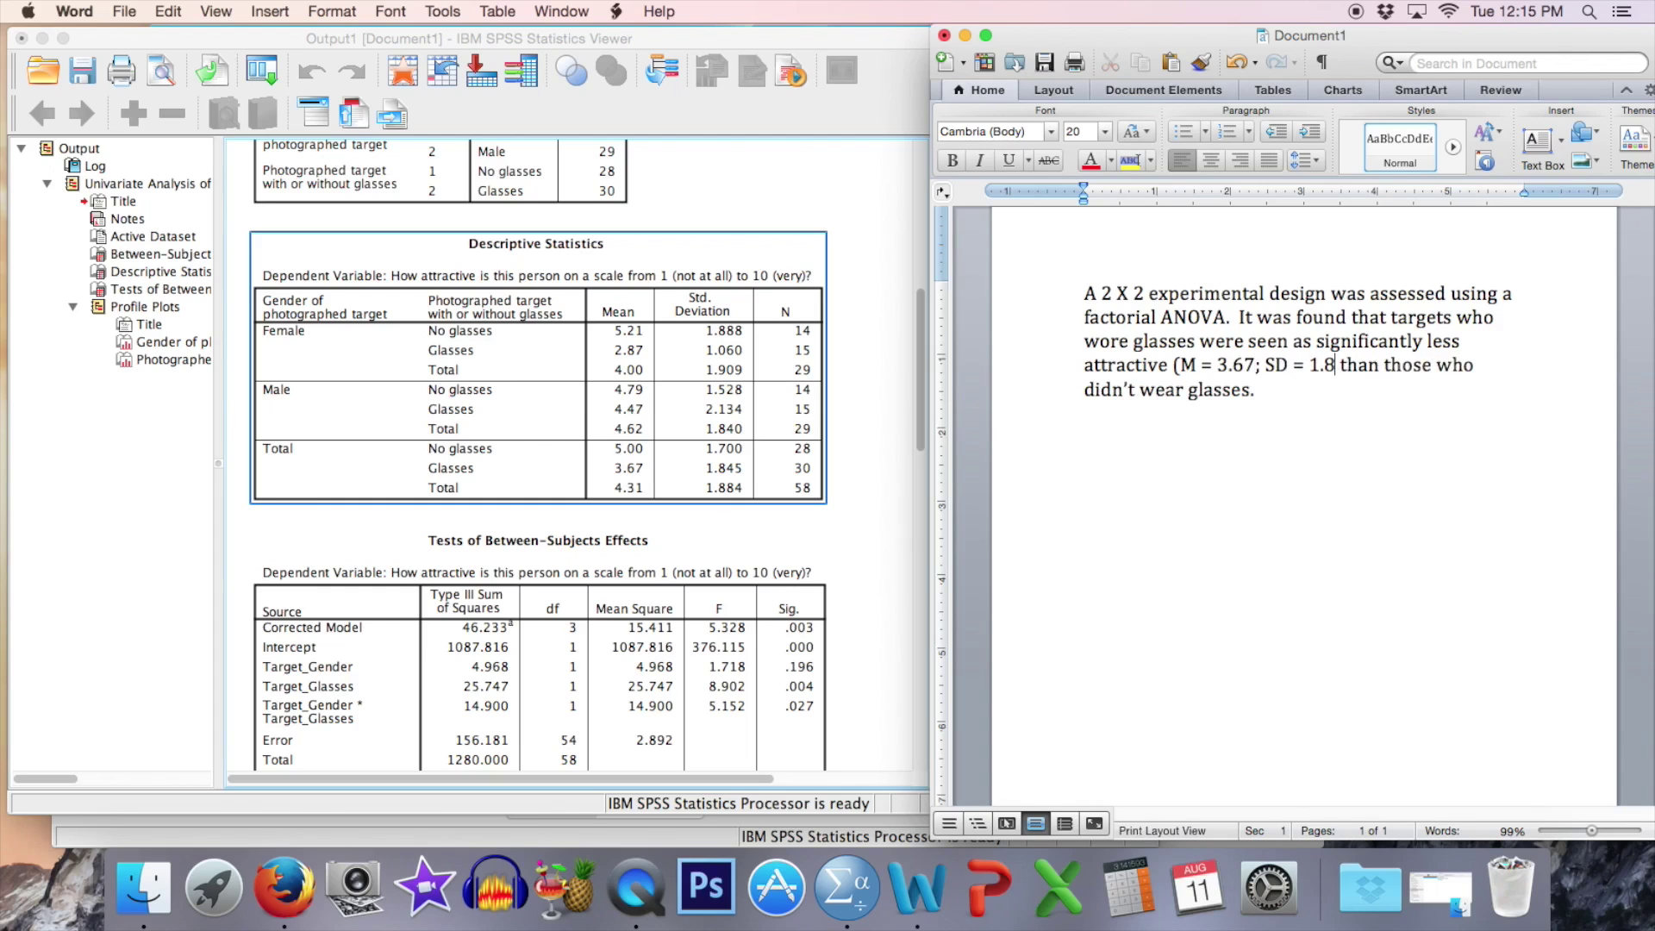
type("5)")
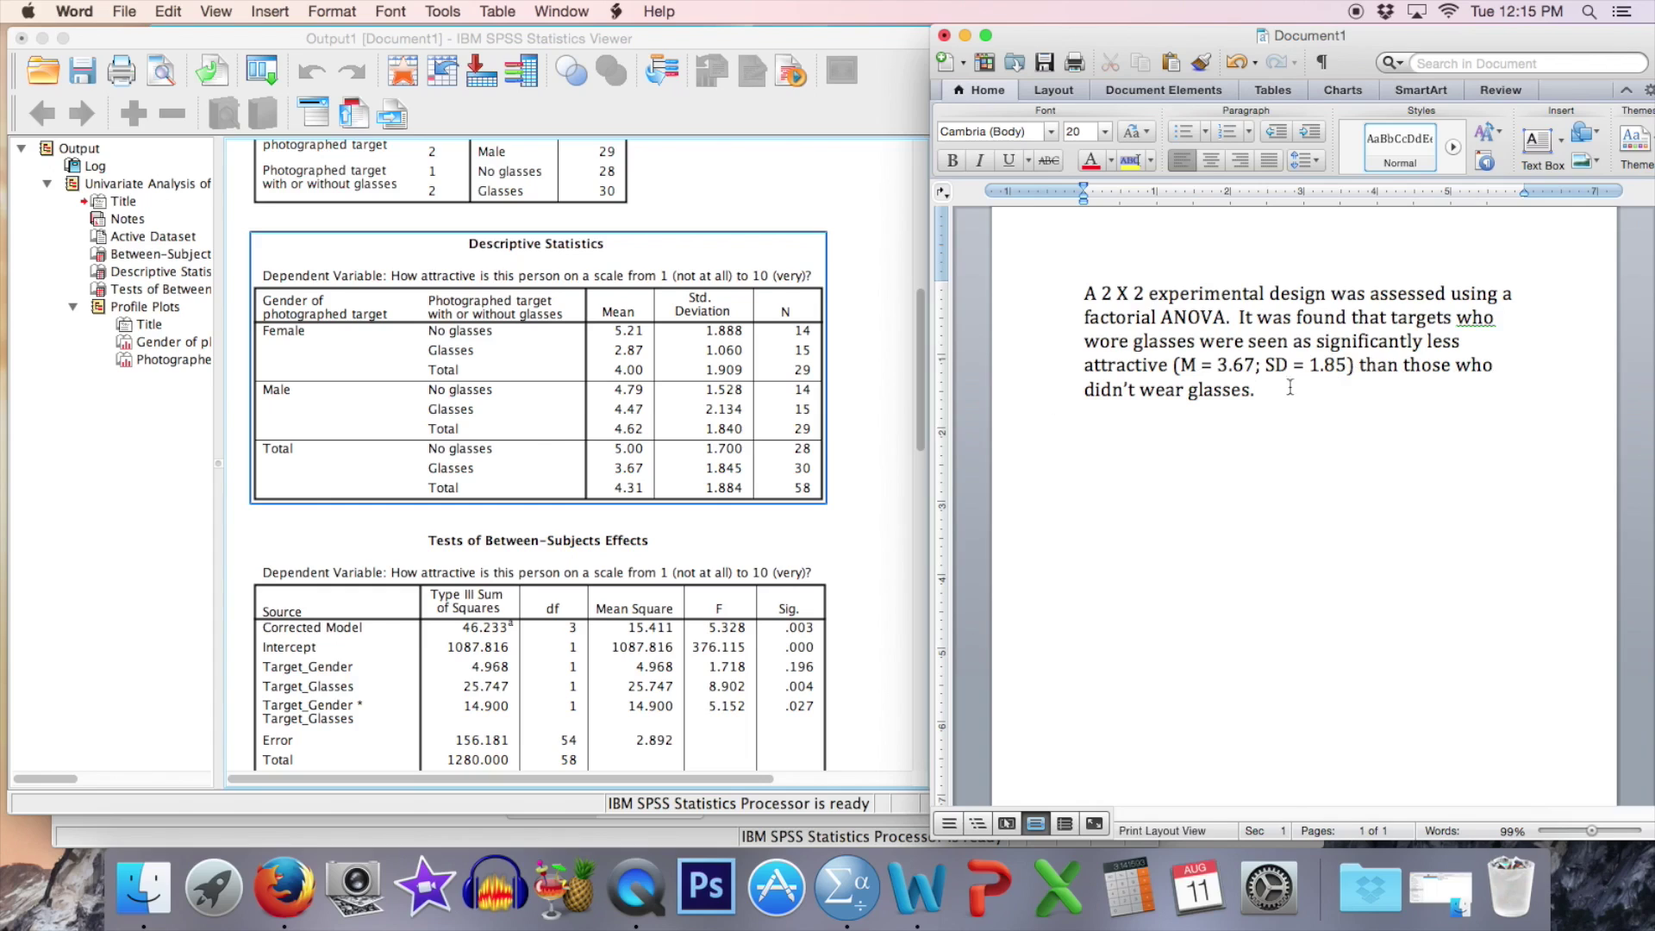
left_click(1252, 390)
type("(M = 5.00; SD")
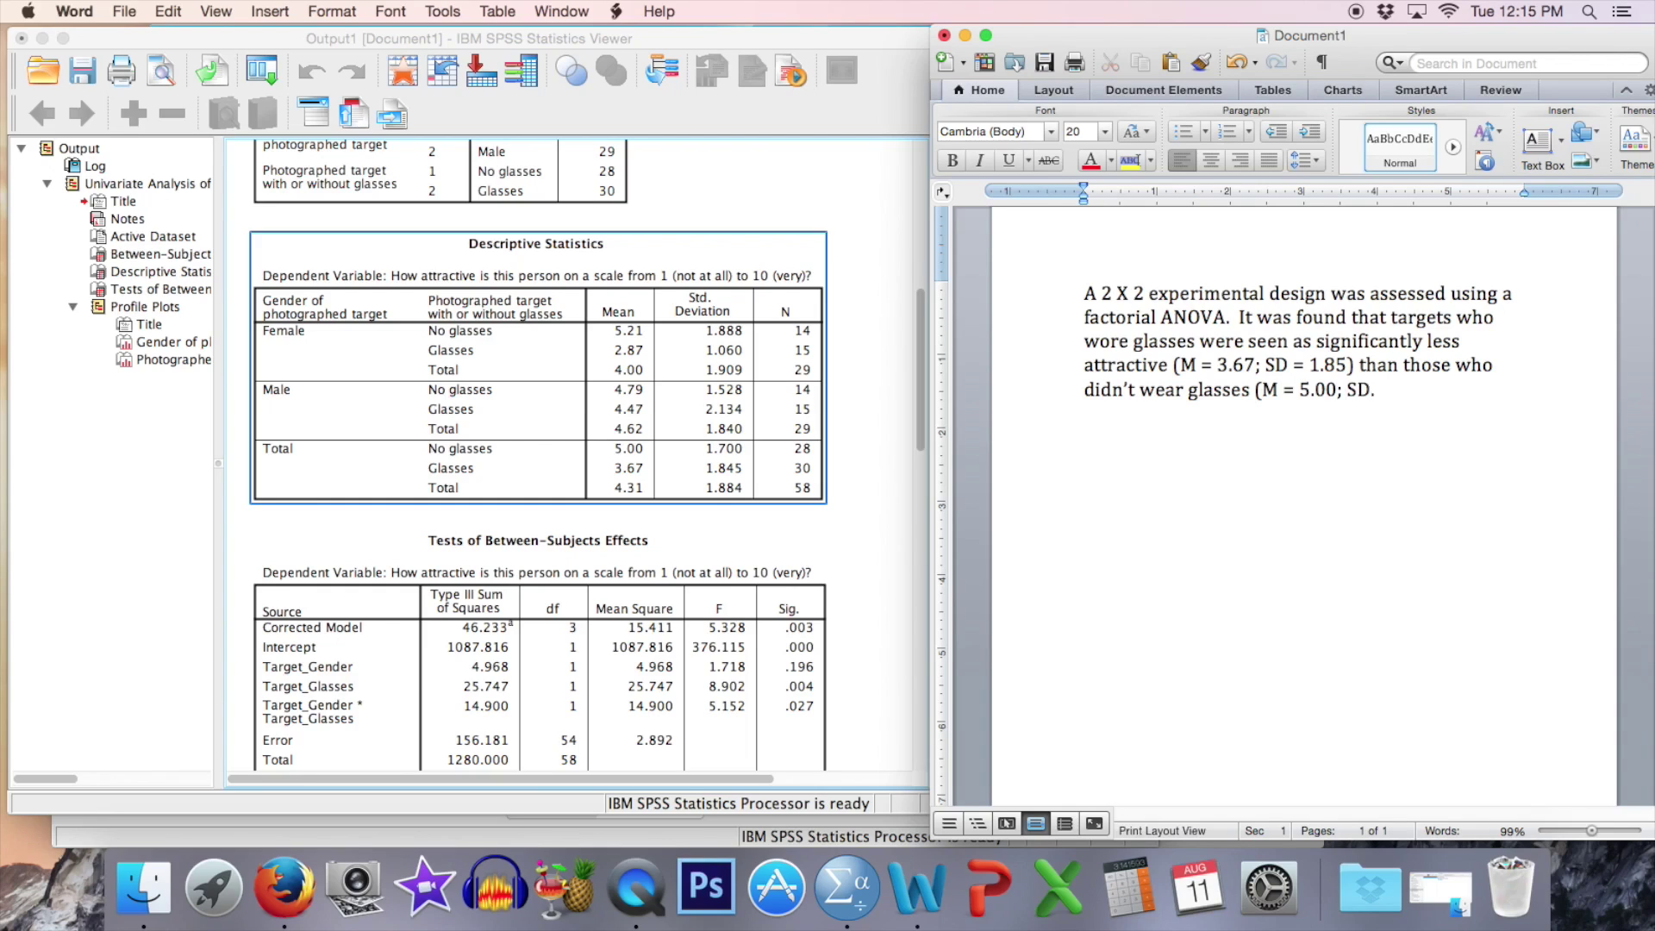
type(" = 1.70)")
Append the Target_Glasses test statistic ", F (1, 54) = 8.90" after the no-glasses mean and standard deviation
scroll(515, 481, "down", 3)
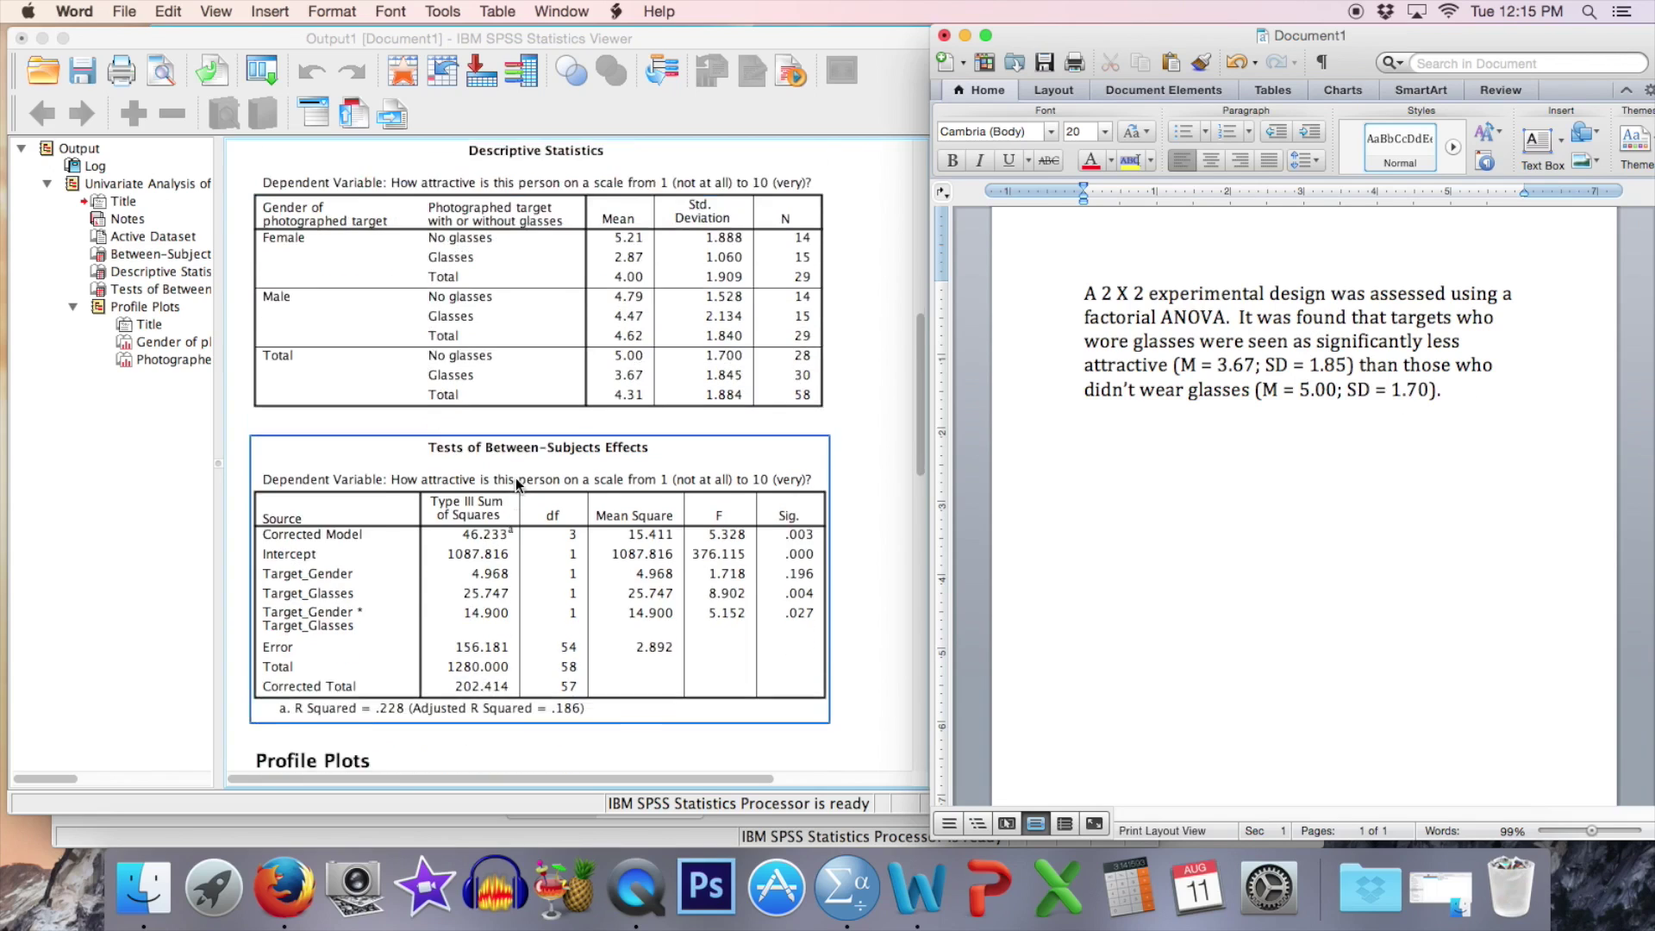
left_click(515, 481)
type(",")
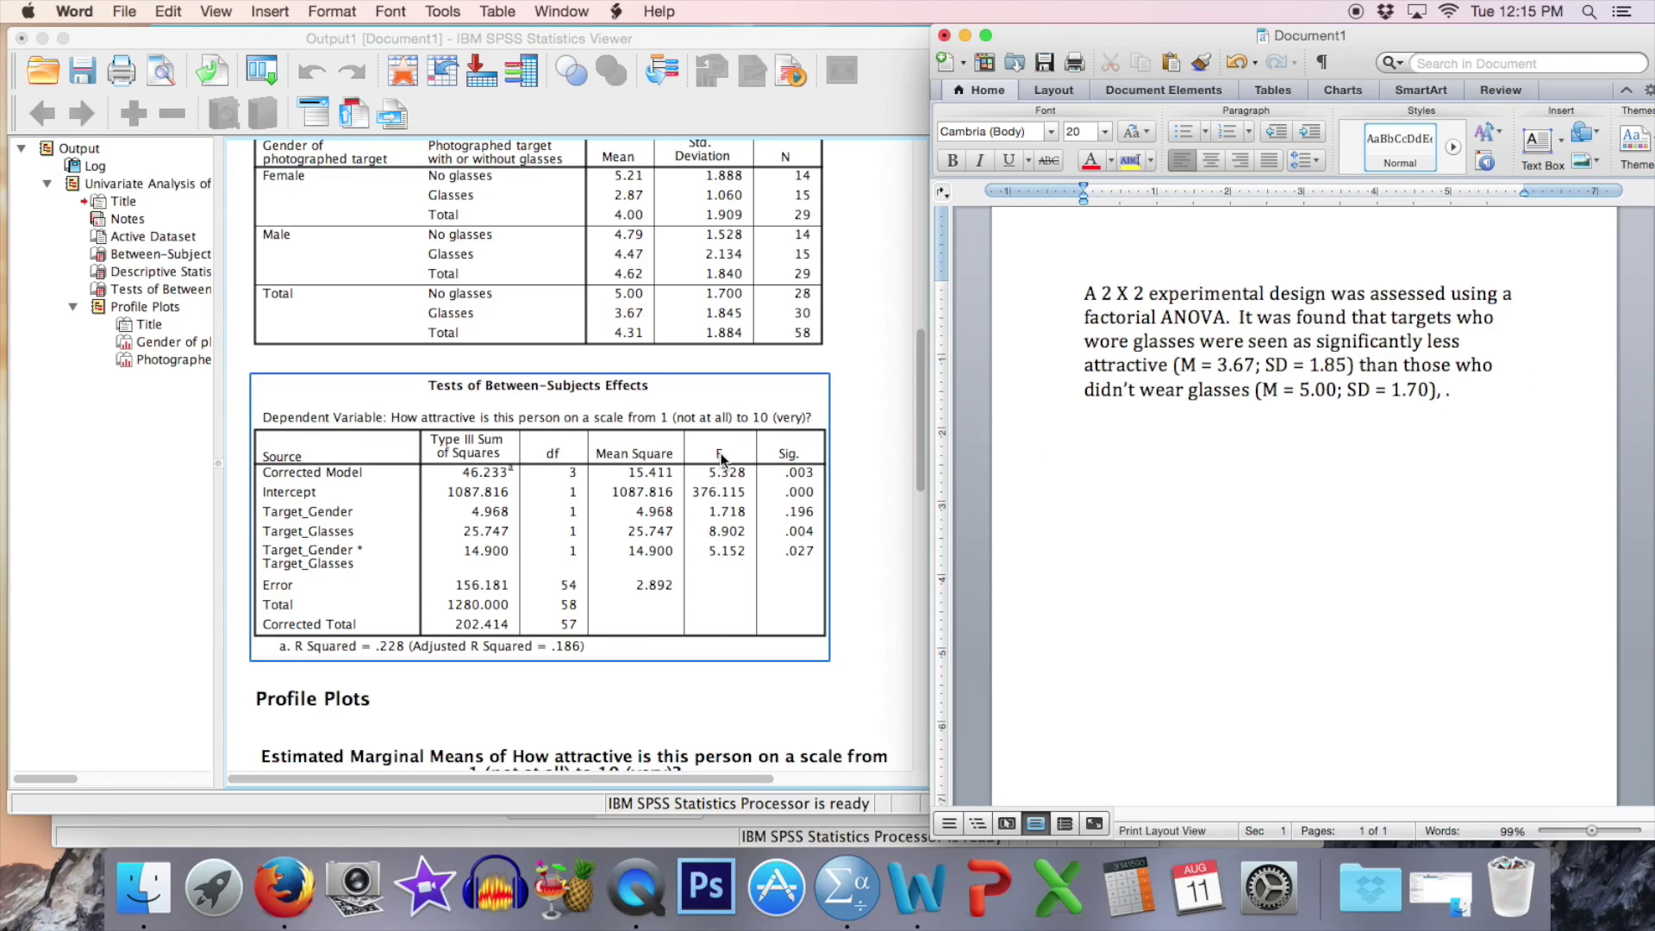
type("F ()")
type("1")
type(",")
type("54)")
type(" =")
type("8.90")
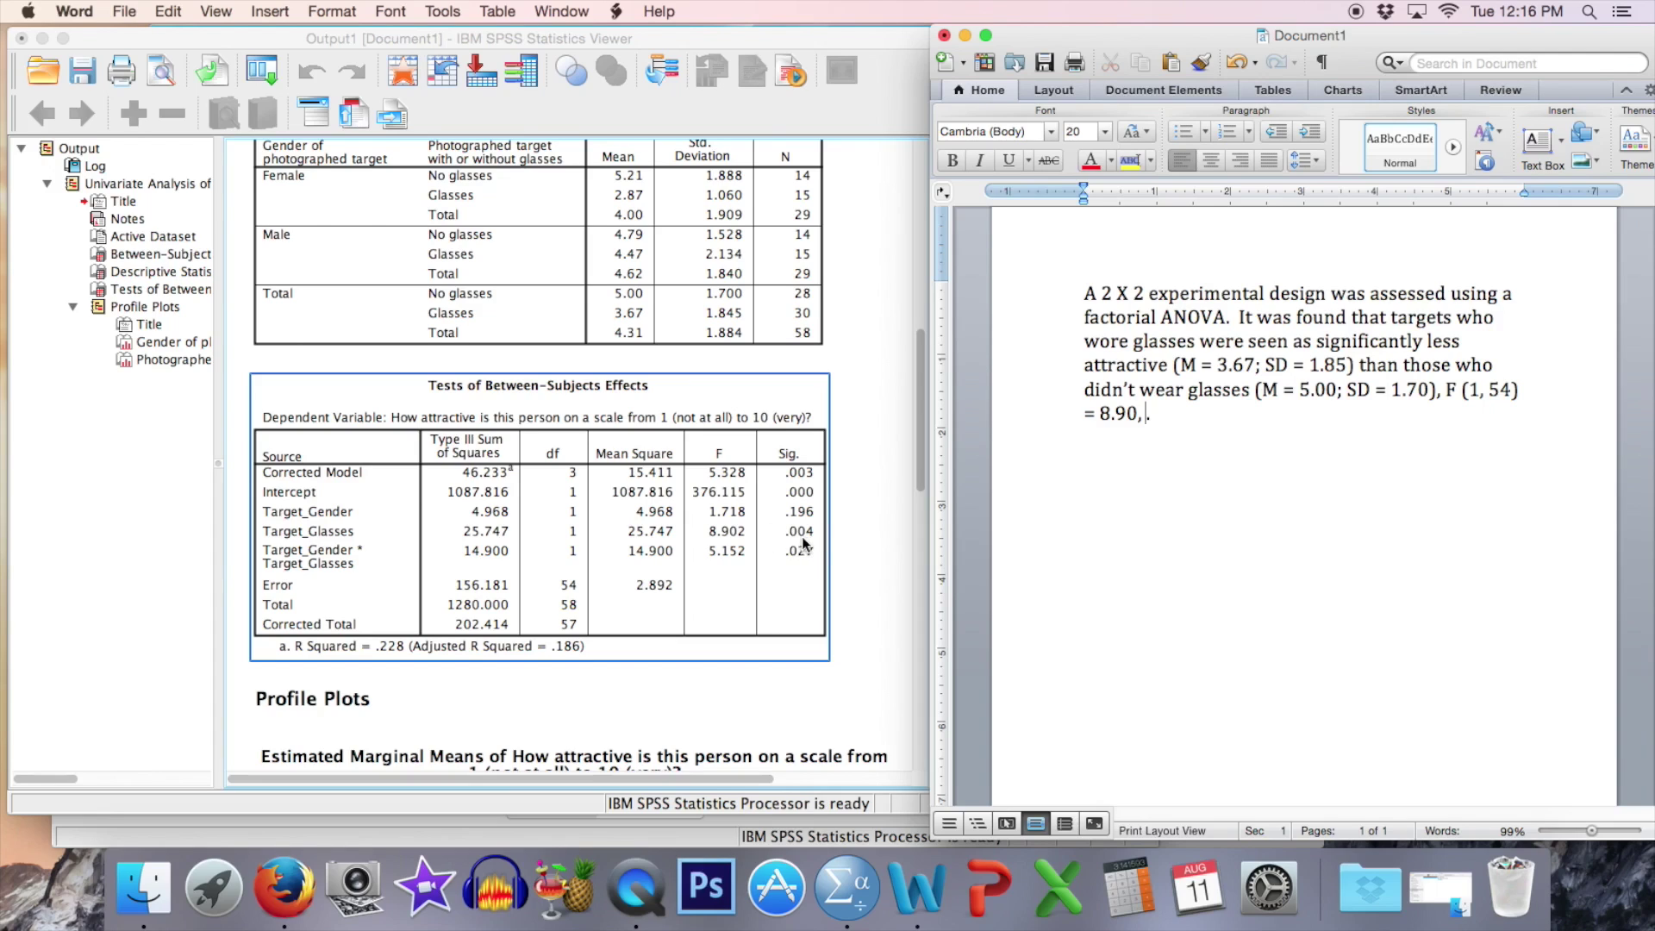
Complete the glasses result with "p < .01" and the reference "(Figure 1)" before the period
type("p = .01.")
left_click(1174, 415)
key("BackSpace")
type("<")
left_click_drag(1183, 414, 1206, 414)
left_click(1229, 414)
left_click_drag(1239, 318, 1347, 434)
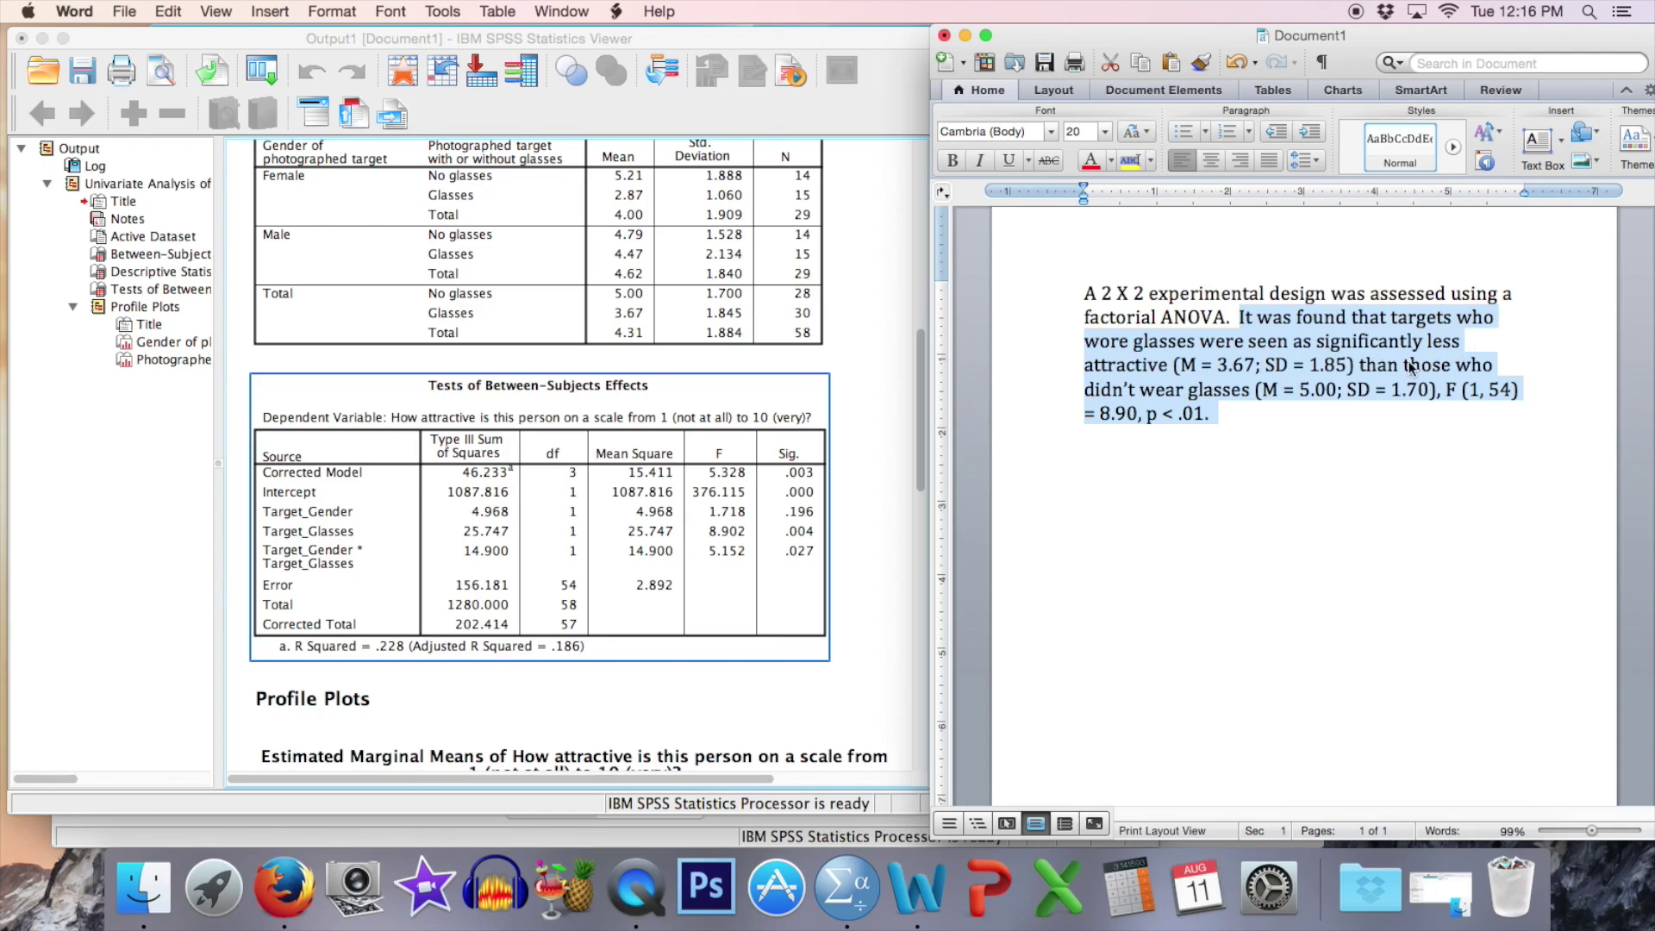
left_click(1244, 414)
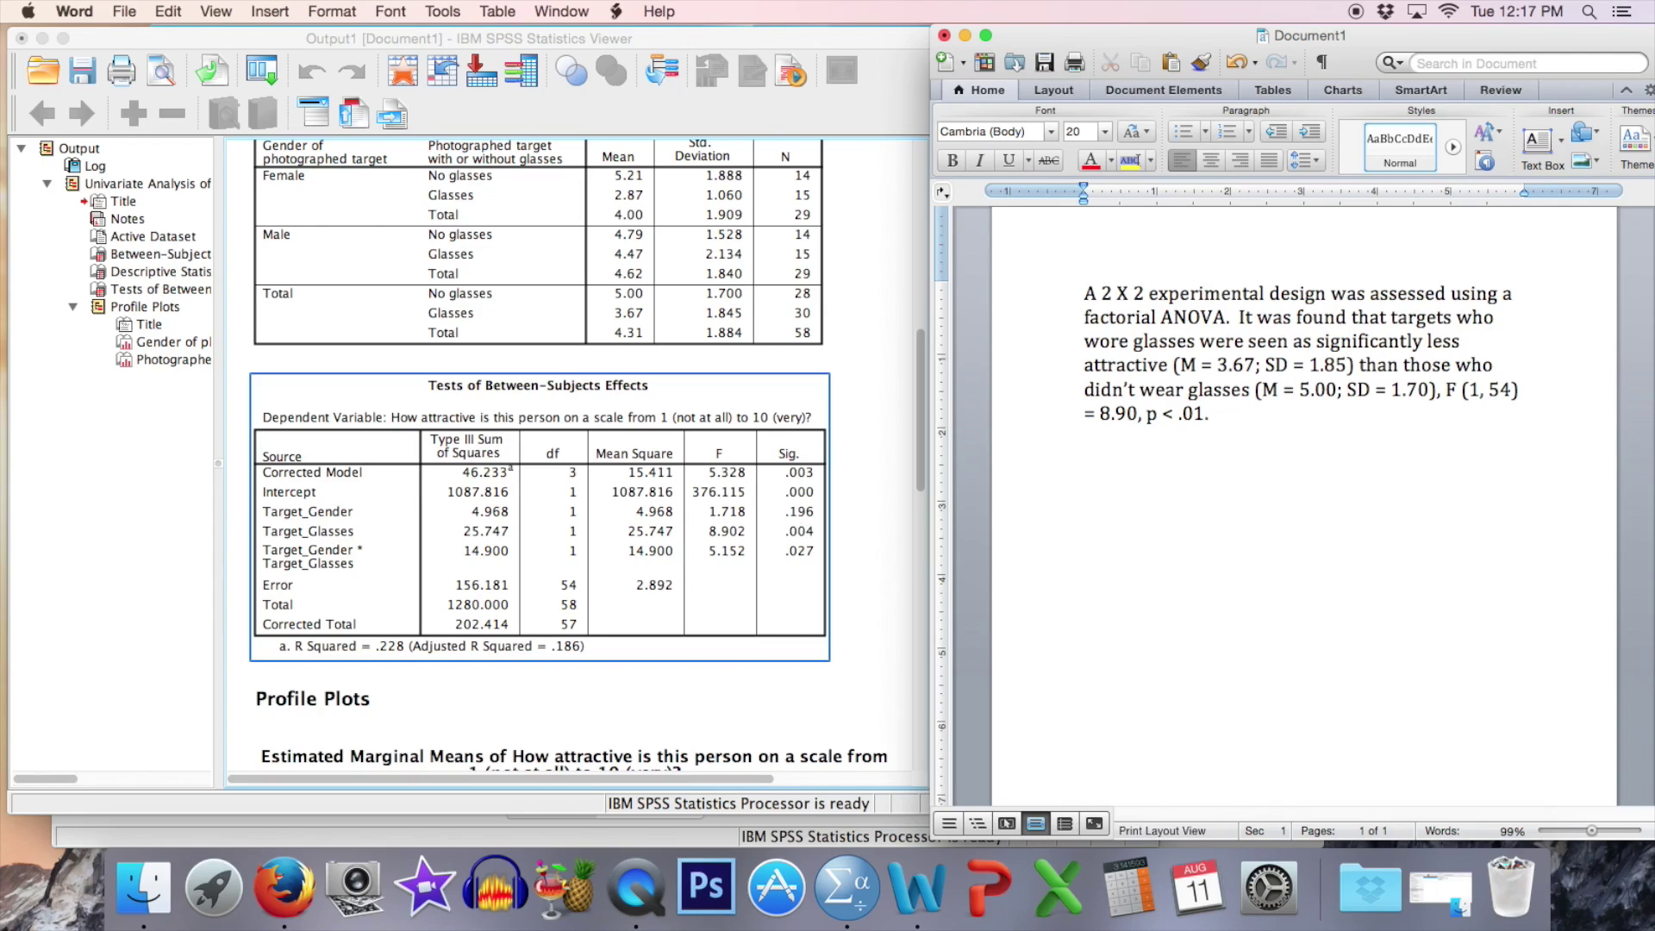
type("(Figure 1)")
Italicize the statistical symbols M, SD, F and p throughout the glasses result
mouse_move(1184, 366)
left_mouse_down()
mouse_move(1293, 369)
mouse_move(1185, 369)
left_mouse_up()
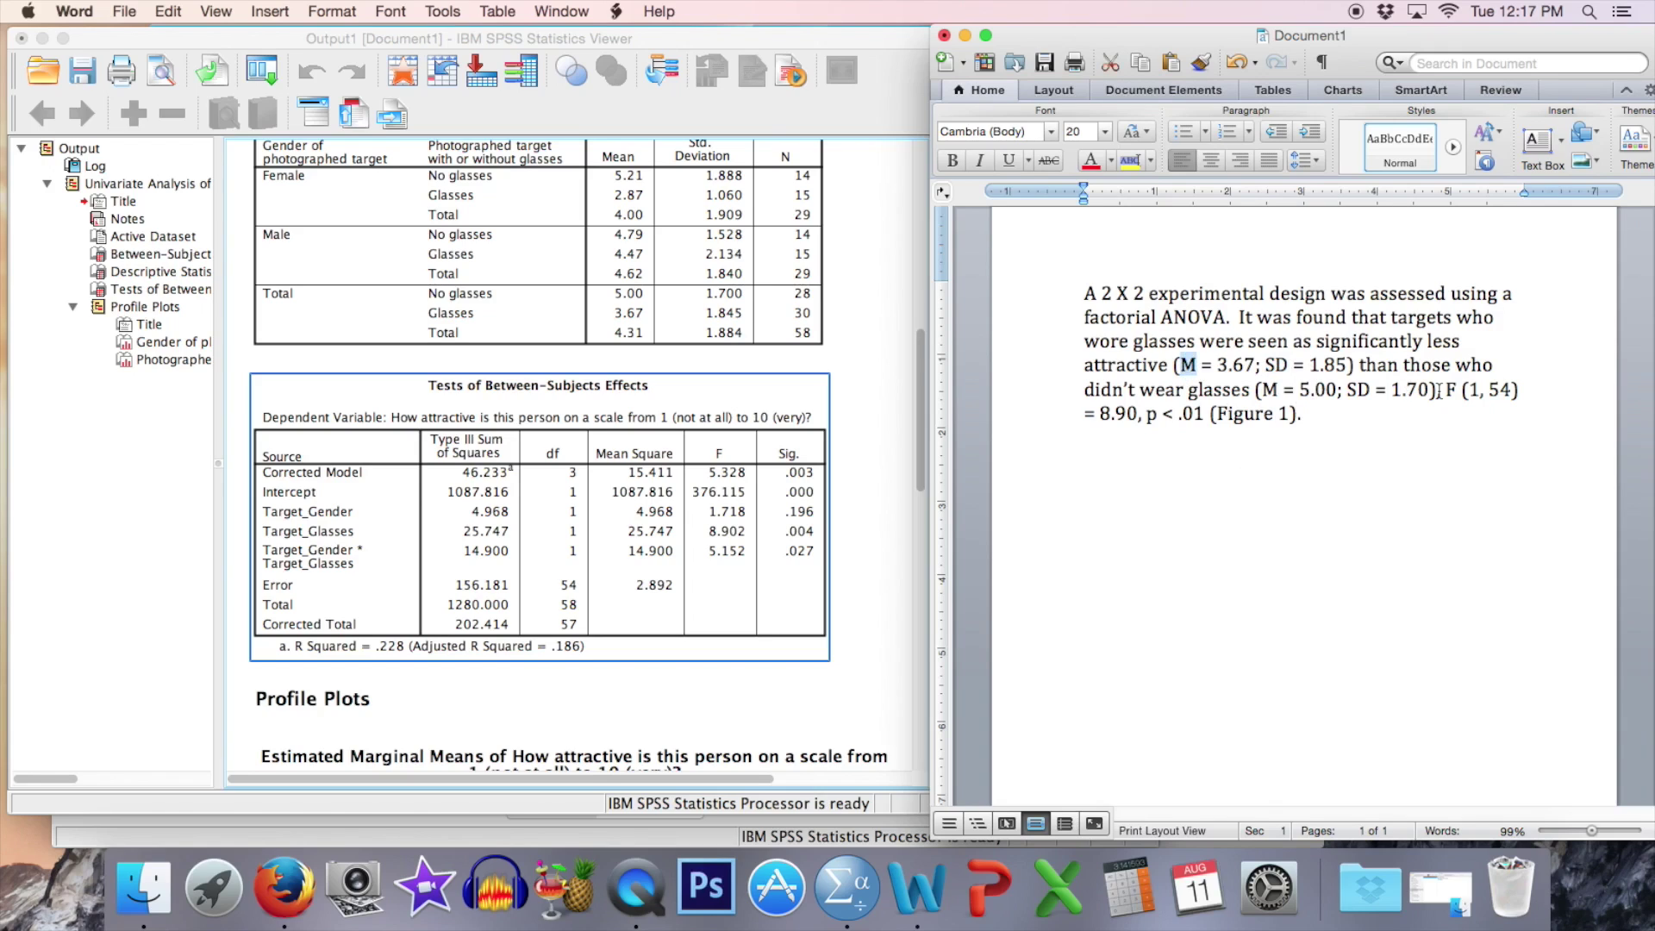
key("super+i")
left_click_drag(1264, 368, 1459, 391)
key("super+i")
key("super+i")
key("super+i")
key("super+i")
left_click_drag(1145, 414, 1158, 416)
key("super+i")
left_click(1316, 430)
left_click_drag(1456, 390, 1444, 390)
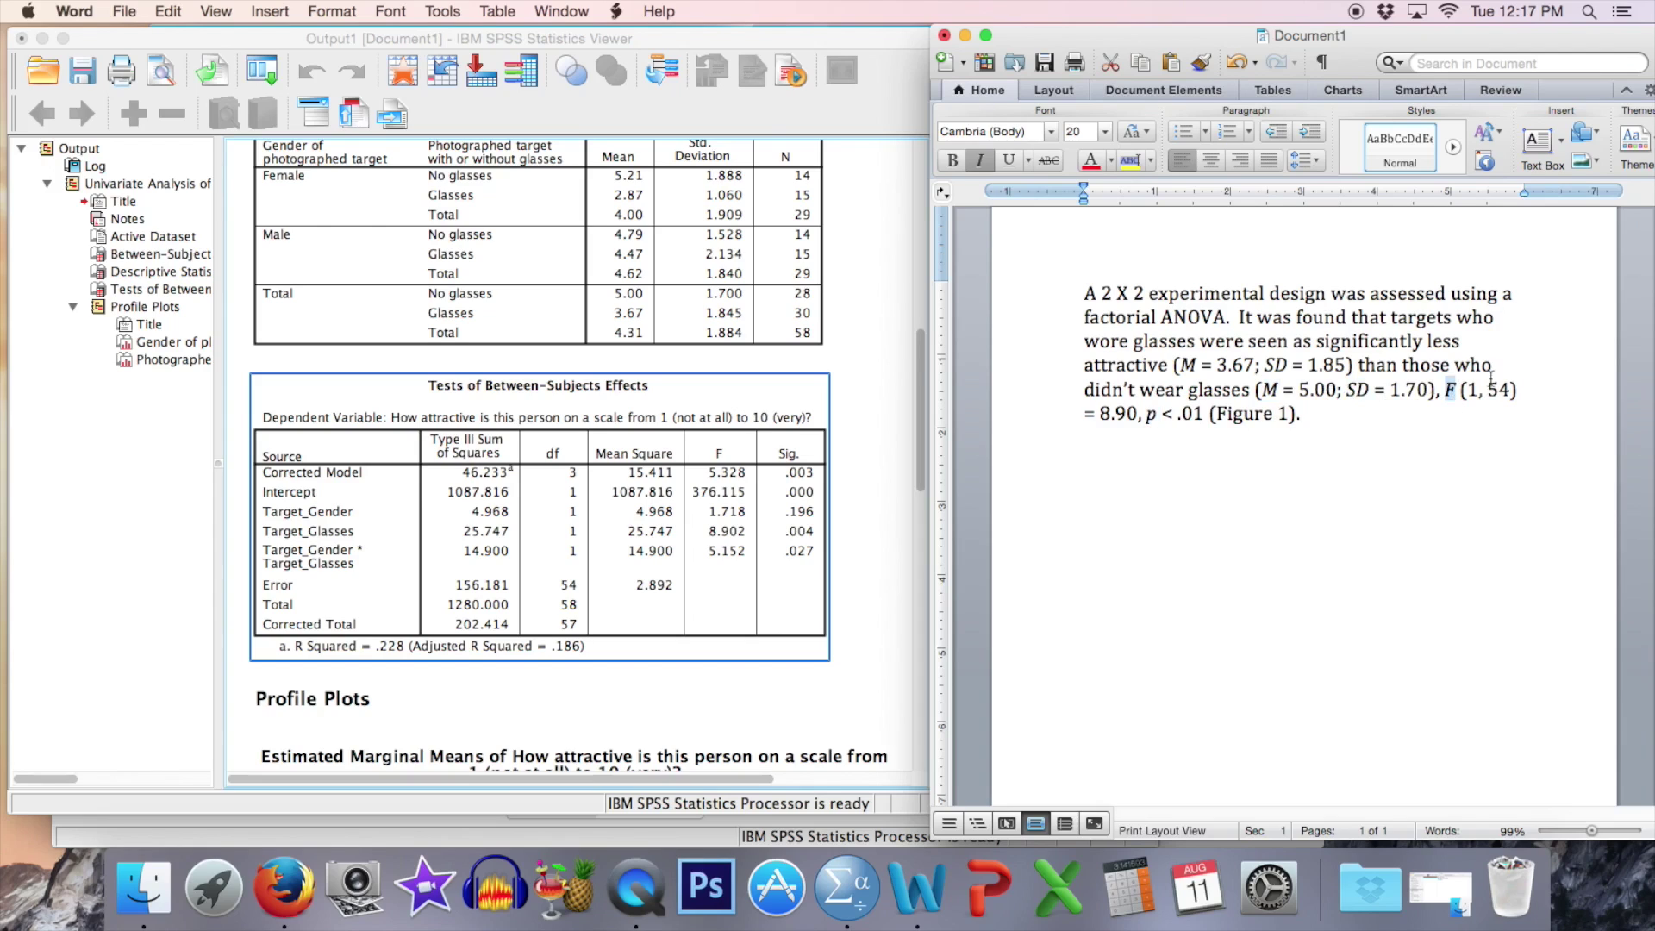
left_click(1417, 421)
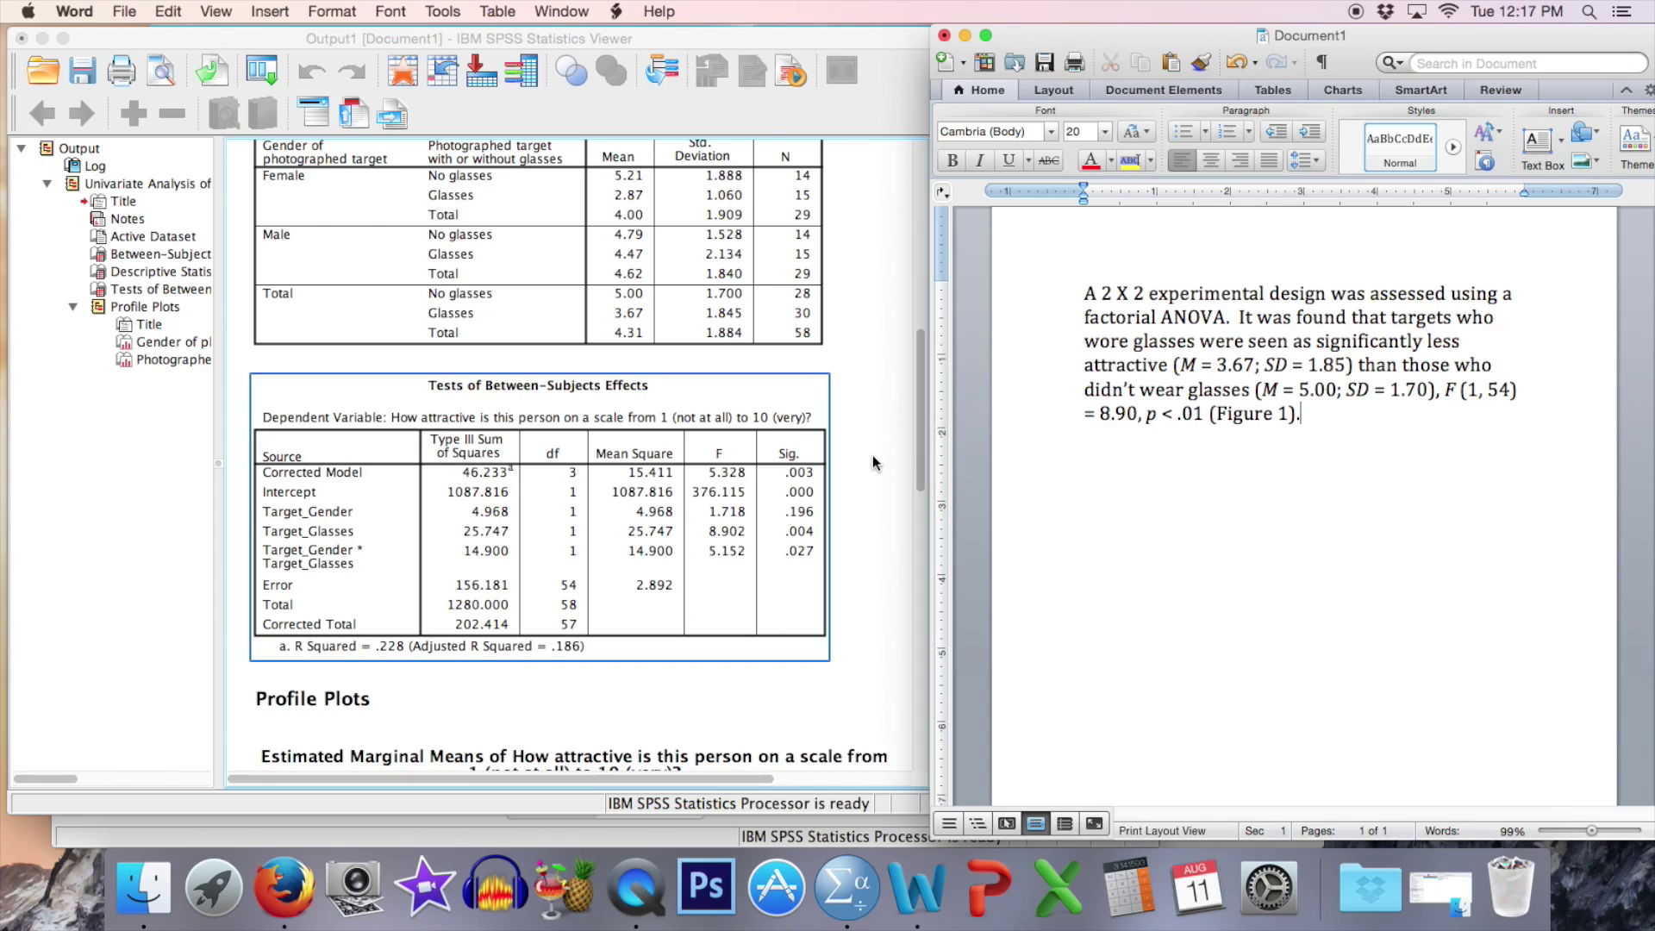
Add the sentence "It was found that there was no significant difference in attractiveness between female targets and male targets."
scroll(873, 455, "up", 3)
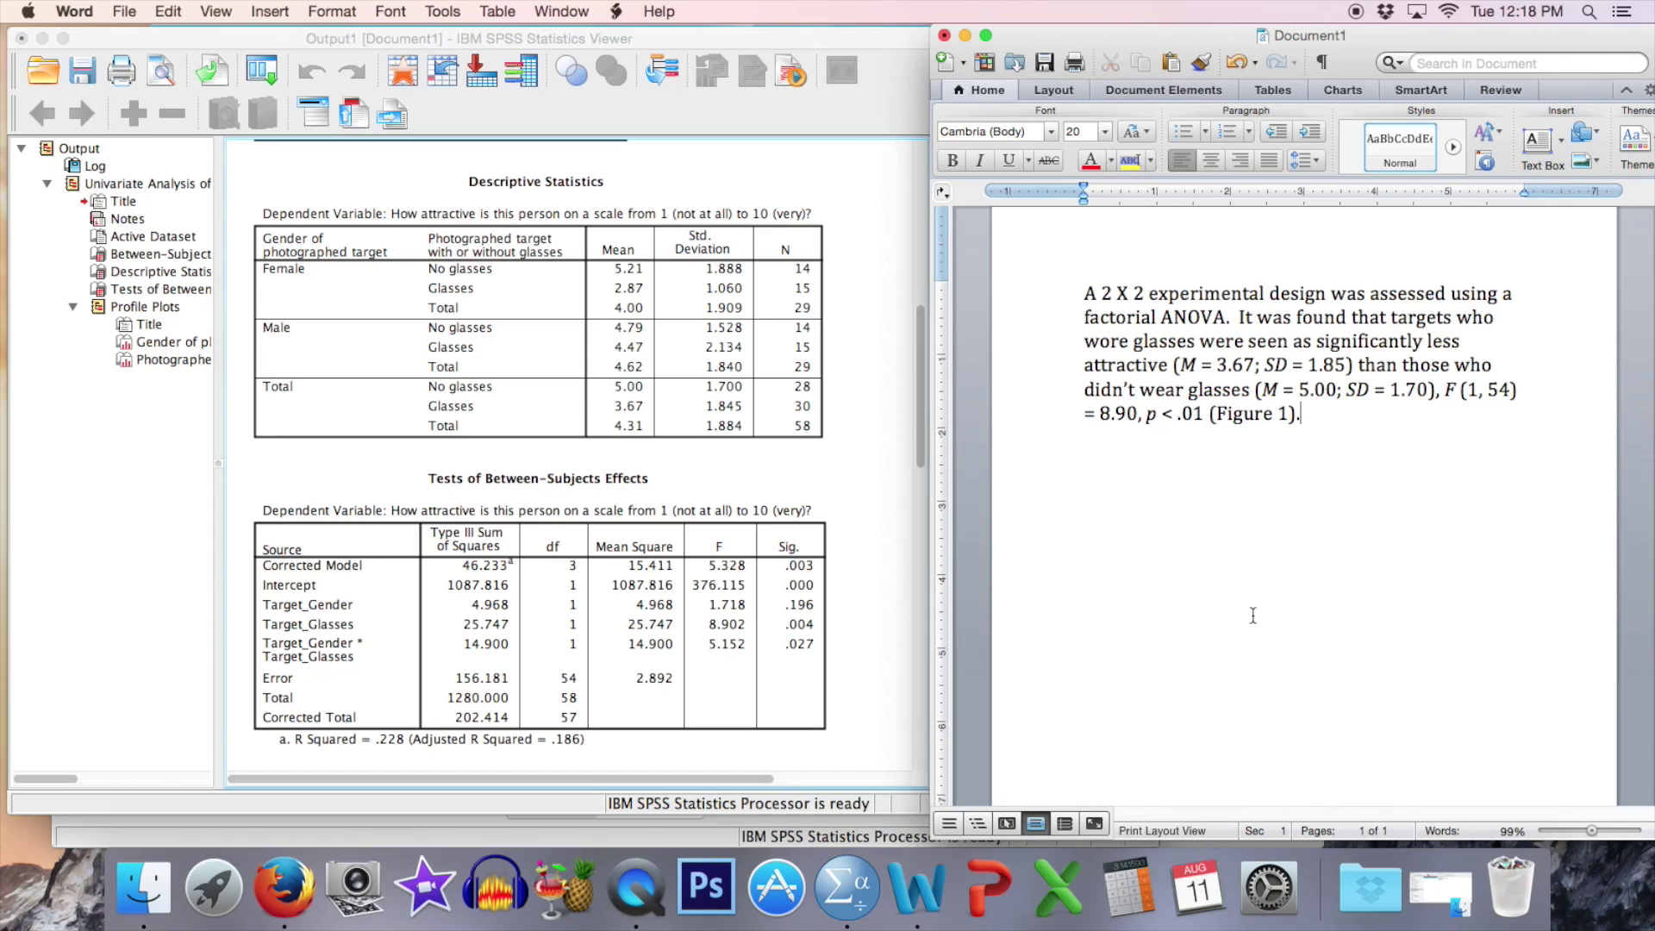
type("It was")
type(" also f")
key("BackSpace")
key("BackSpace")
key("BackSpace")
key("BackSpace")
type("found that")
type(" there was no signif")
type("icant difference in a")
type("ttractiven")
type("ess between f")
type("emale targets and")
type(" male targets.")
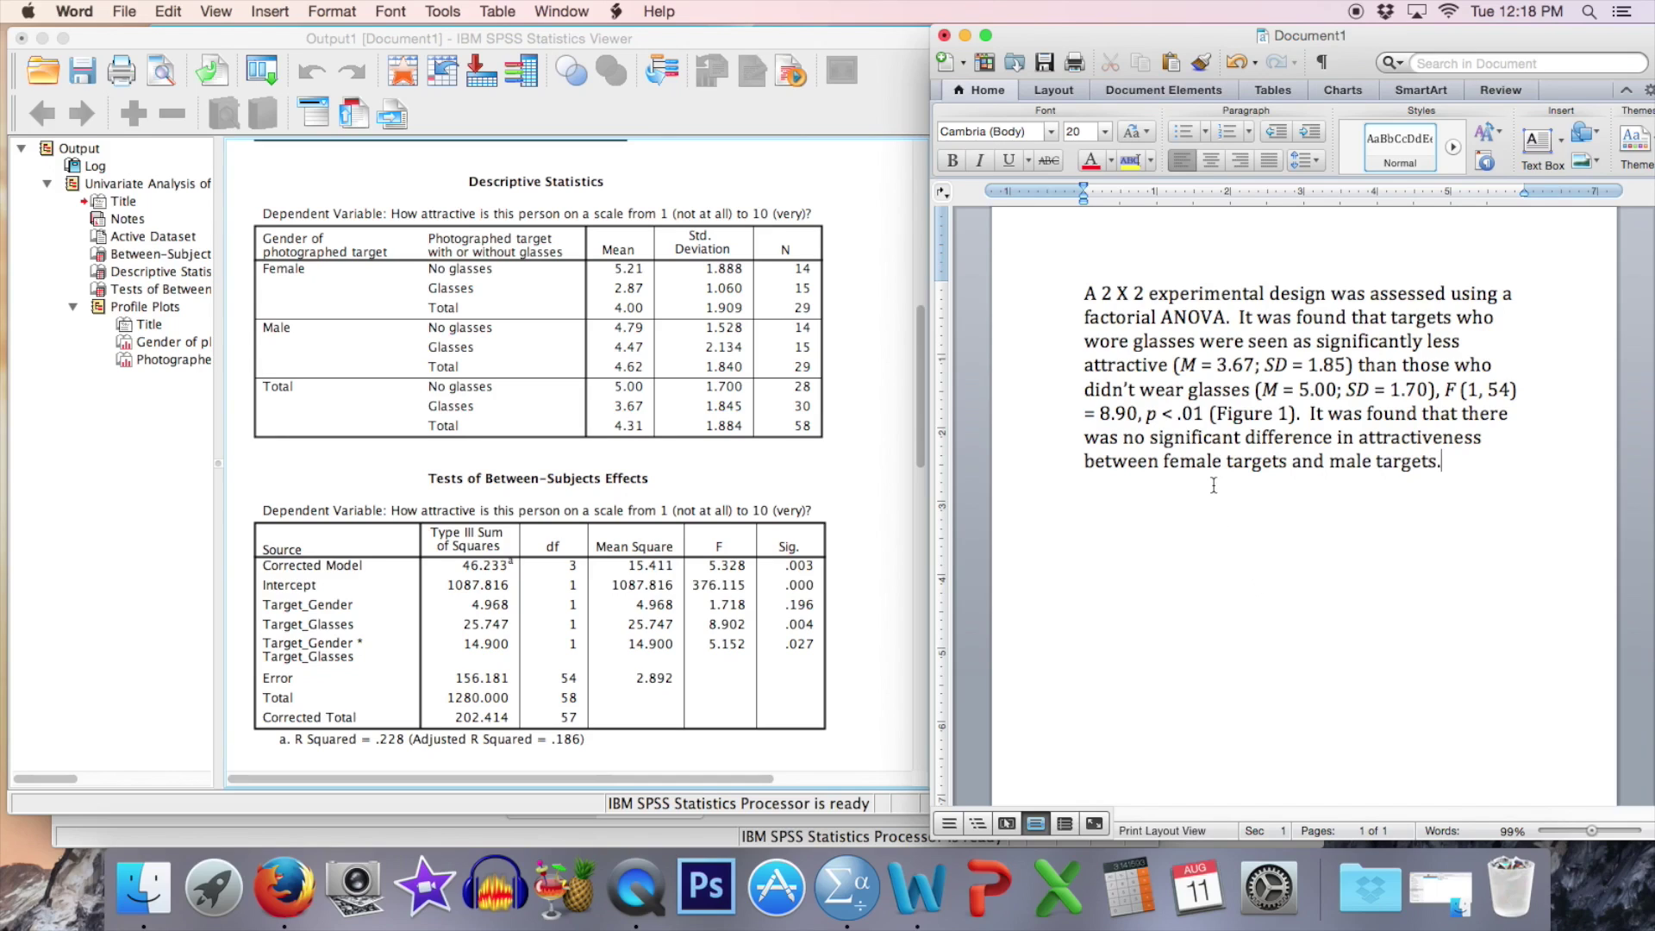
Insert the placeholder "(M = ; SD = )" after both "female targets" and "male targets"
left_click(1286, 463)
type("(M = ")
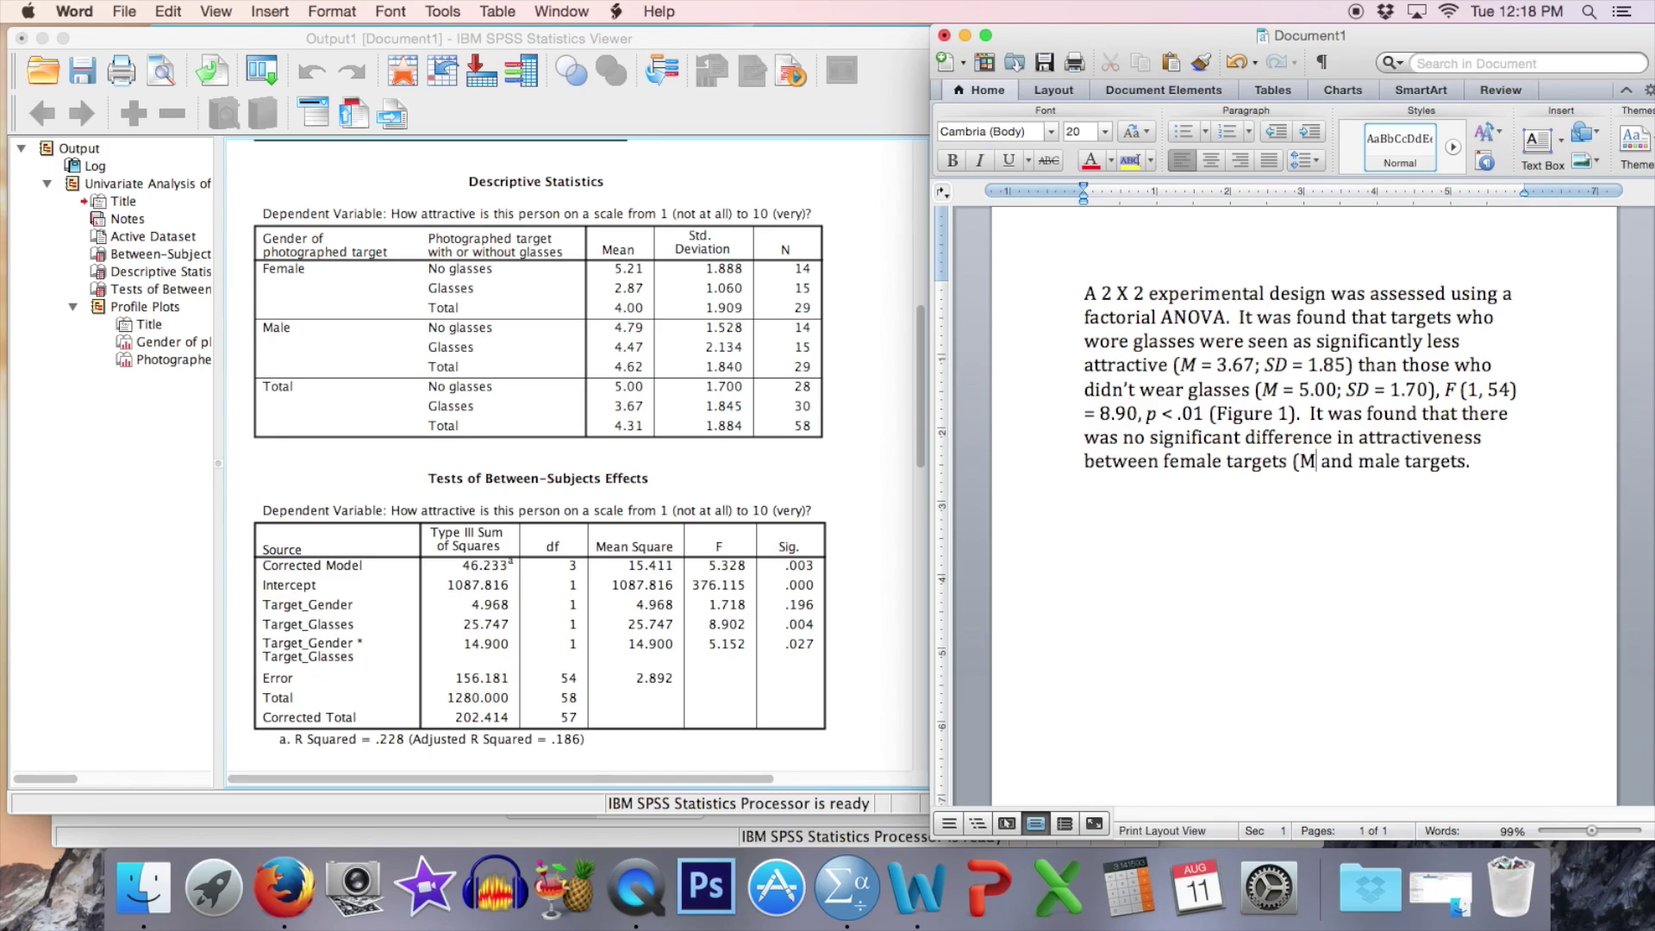
type("; SD = )_")
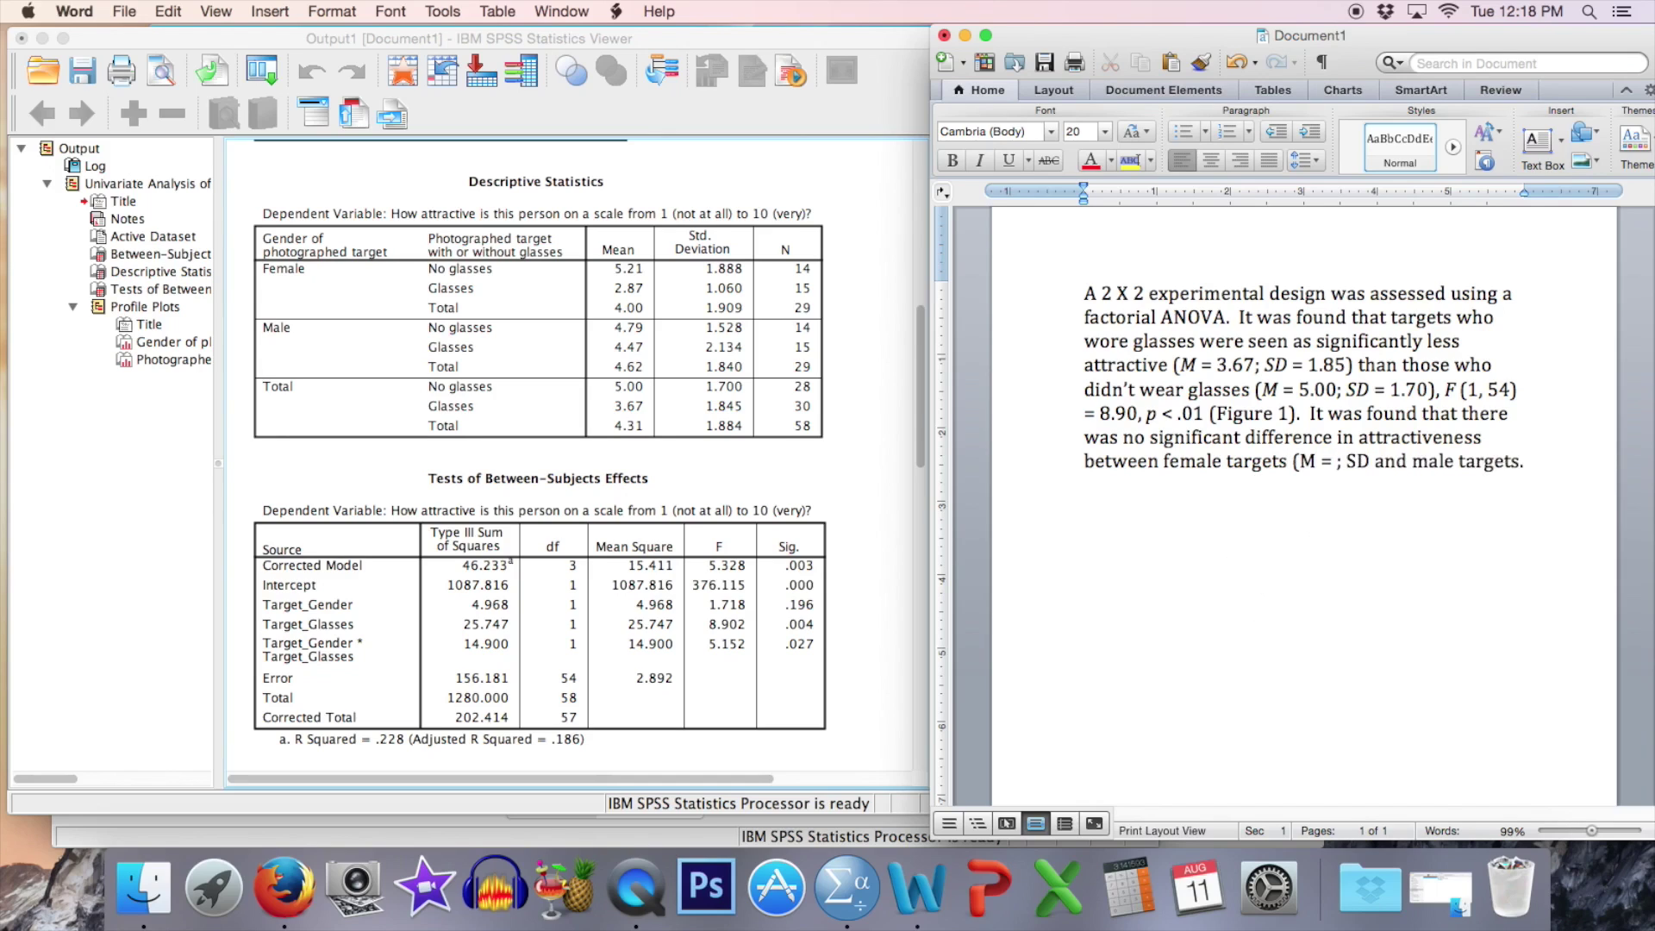
key("BackSpace")
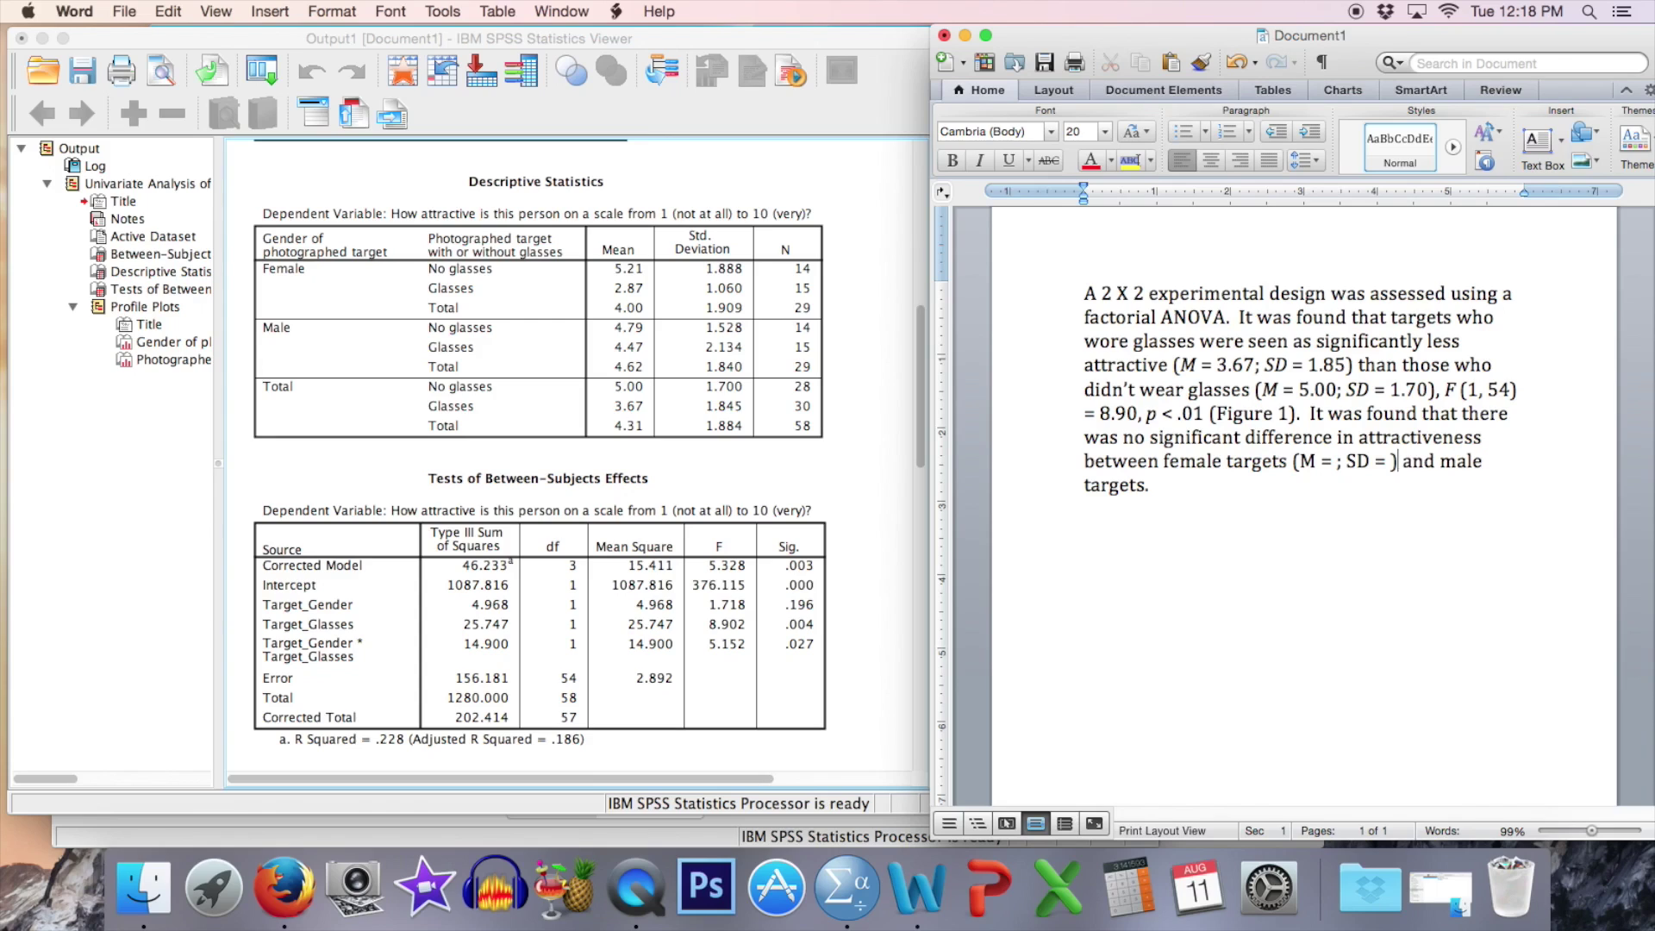
left_click(1144, 488)
type("(M = ; SD = )")
Fill in M = 4.00 and SD = 1.91 for female targets, and M = 4.62 and SD = 1.84 for male targets
left_click(1328, 473)
left_click(1337, 461)
type("4.00; SD = ")
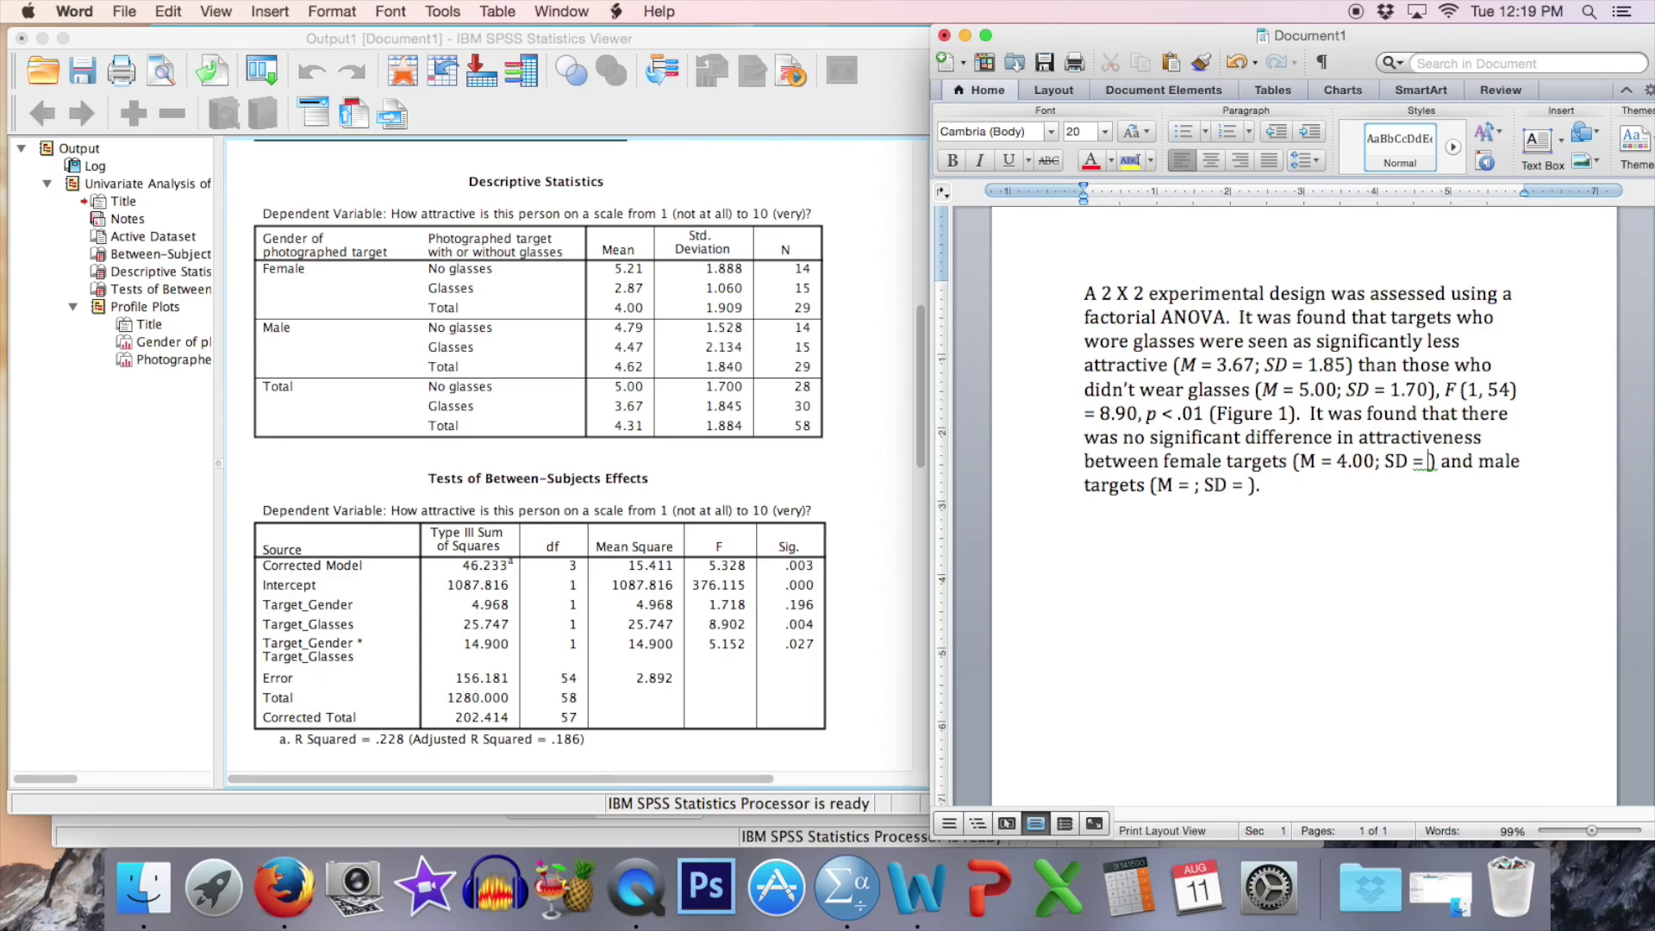
type("1.91")
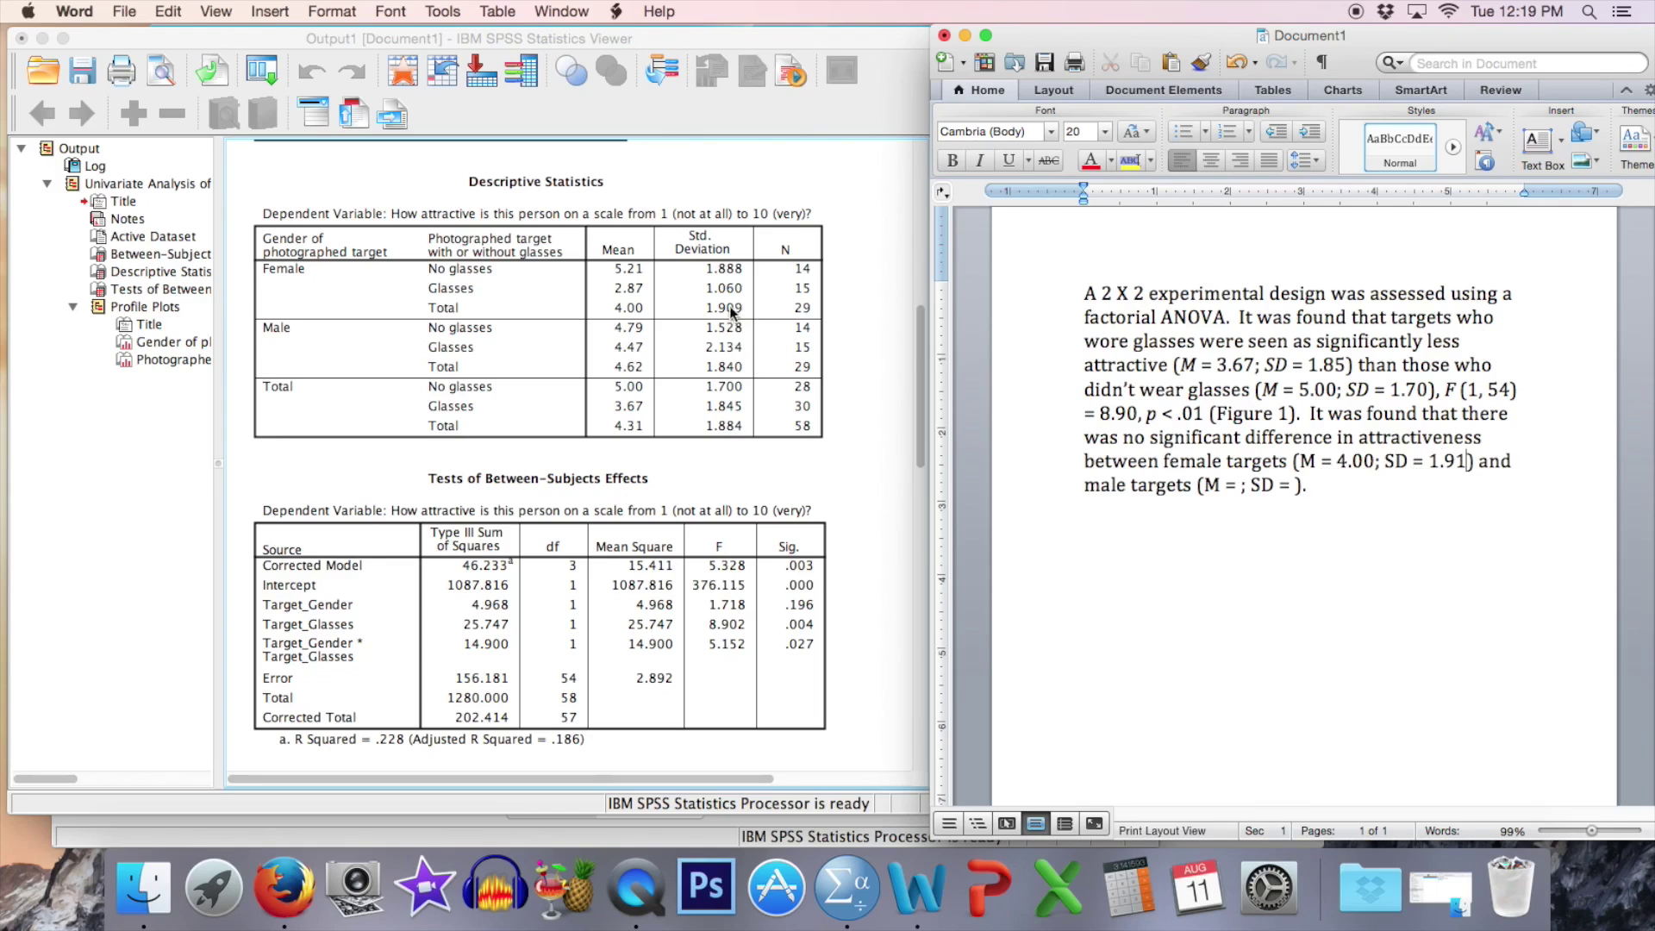
left_click(1243, 511)
type("4.62; SD = 1.84")
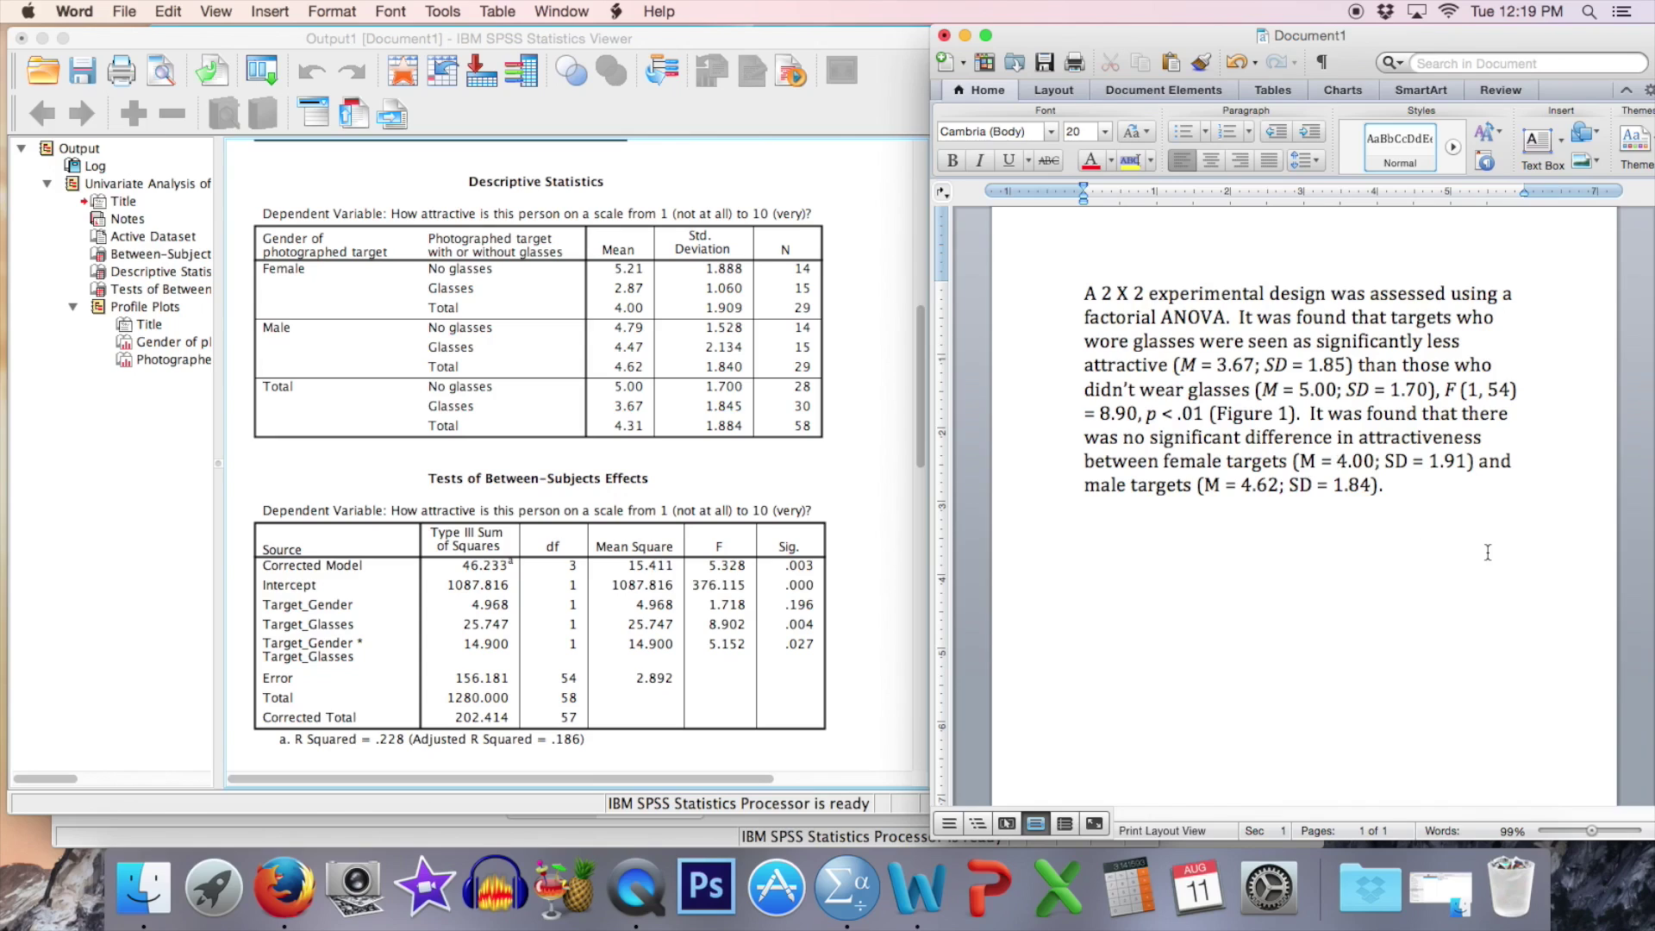
Append ", F (1, 54) = 1.72, p = .20" to the sentence comparing female and male targets
left_click(1380, 487)
type(", F (")
type("1")
type(", 54)")
type("= ")
type("1.72")
type("p = ")
type(".20")
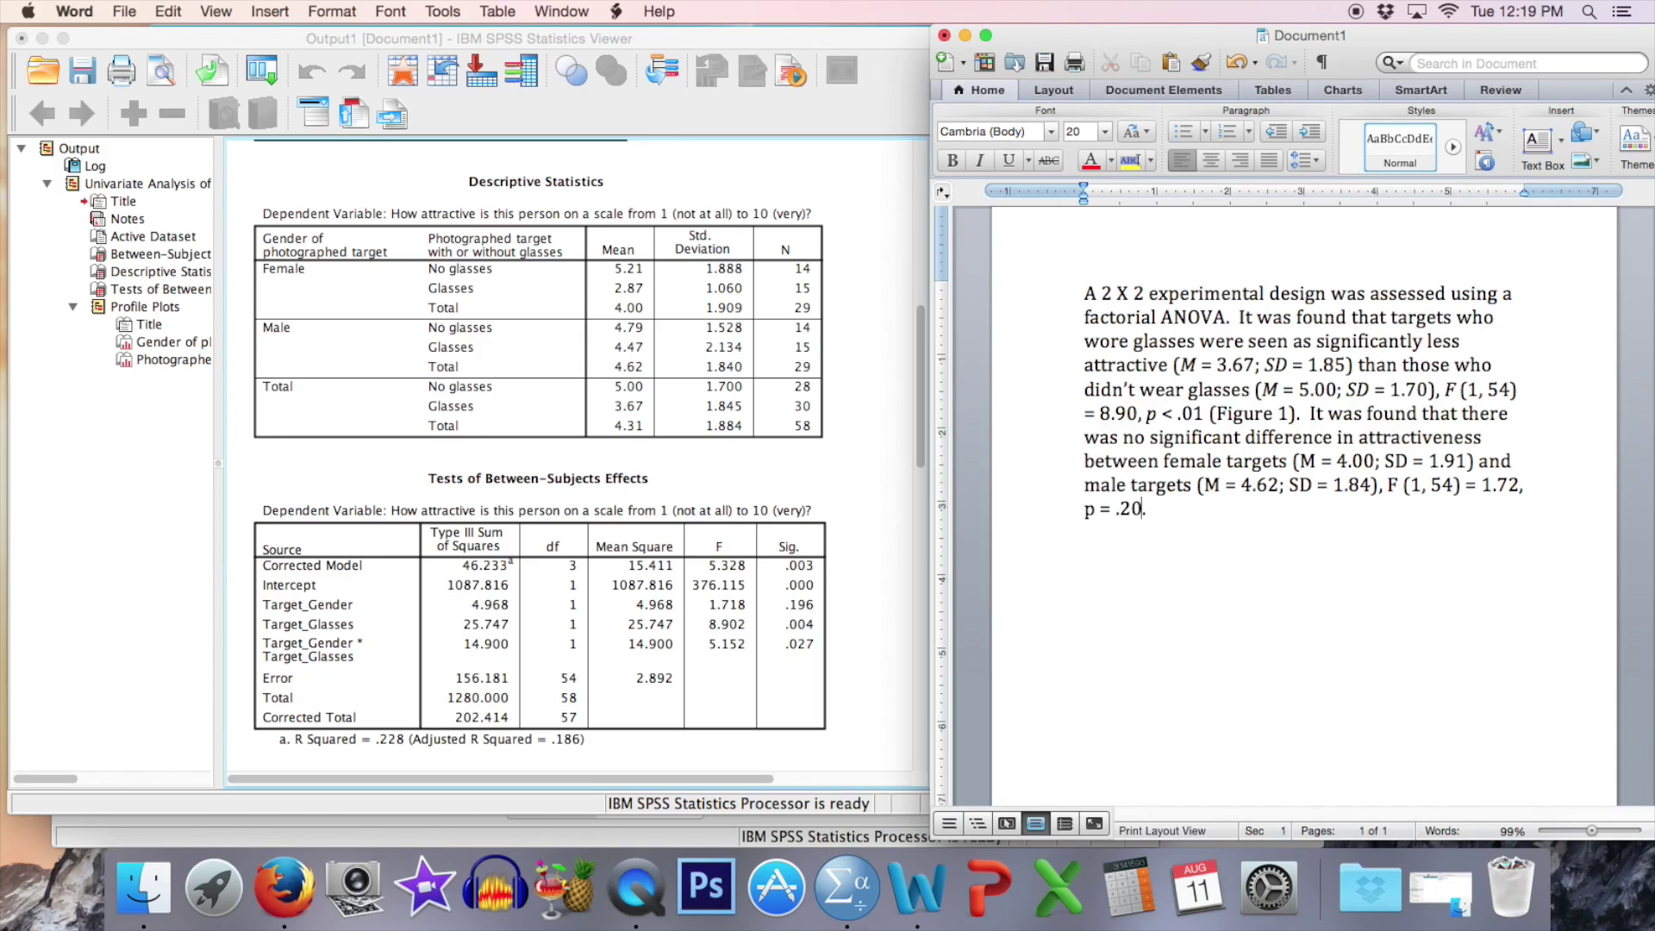
Add the reference "(Figure 2)" after p = .20 in the gender result
type(" (Figure")
key("BackSpace")
key("BackSpace")
key("BackSpace")
key("BackSpace")
key("BackSpace")
type("igure 2)")
Add the sentence "Lastly, it was found that there was a significant interaction between these two variables on attractiveness" at the paragraph's end
left_click(1282, 512)
type("Lastly, it was")
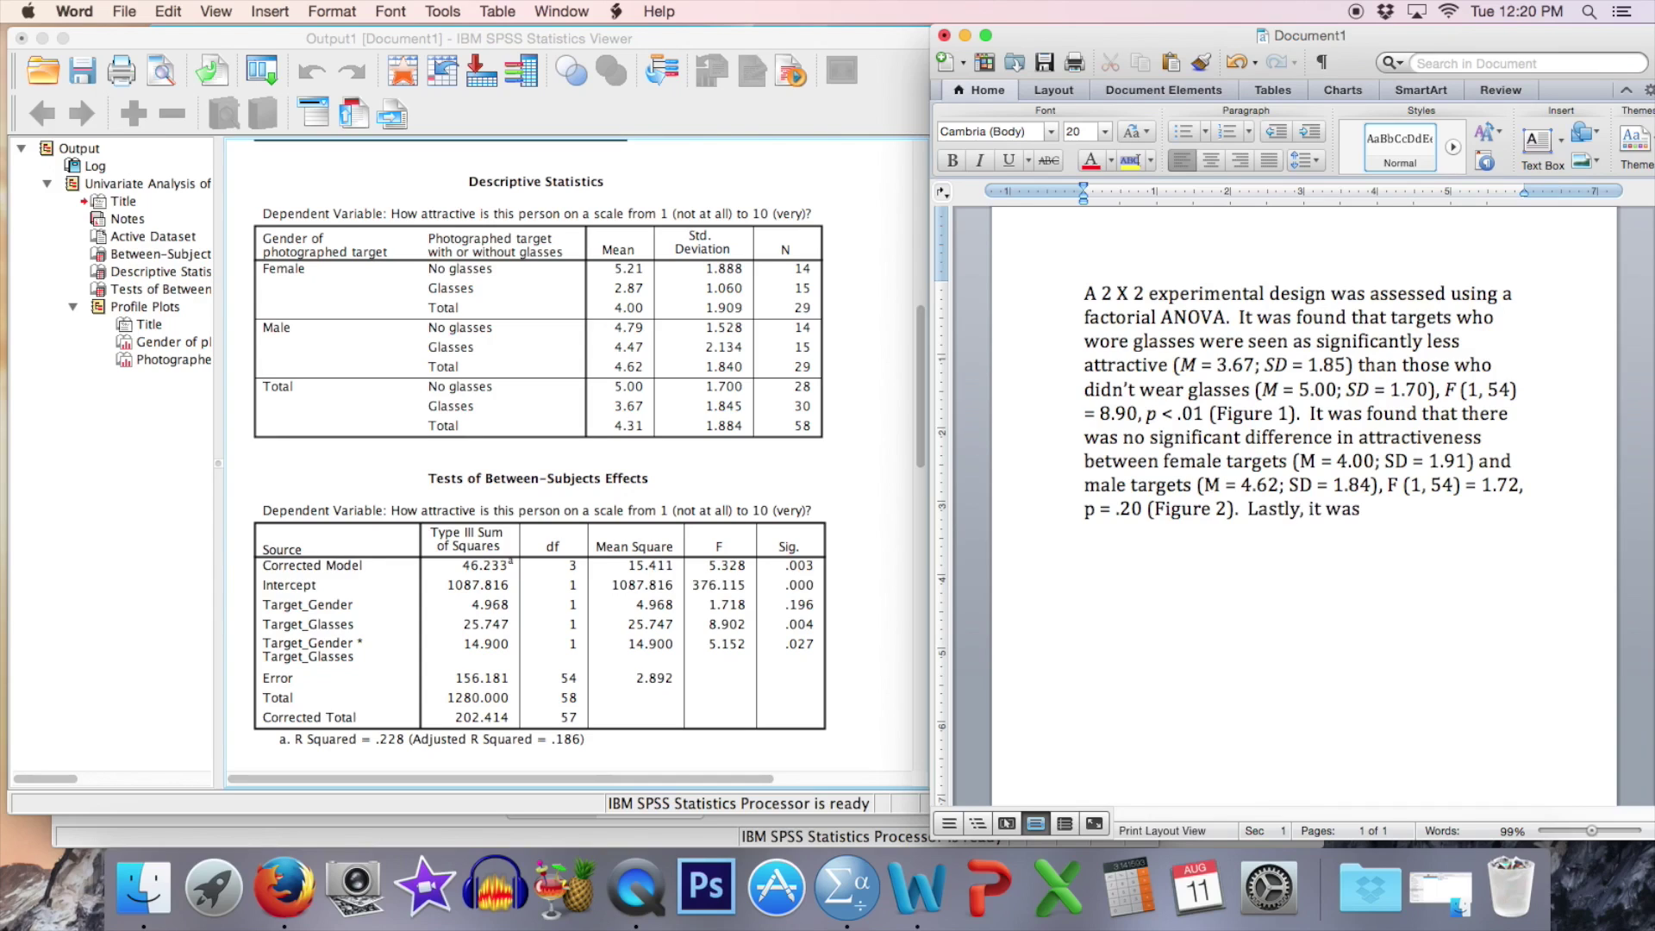
type(" found that there was a sign")
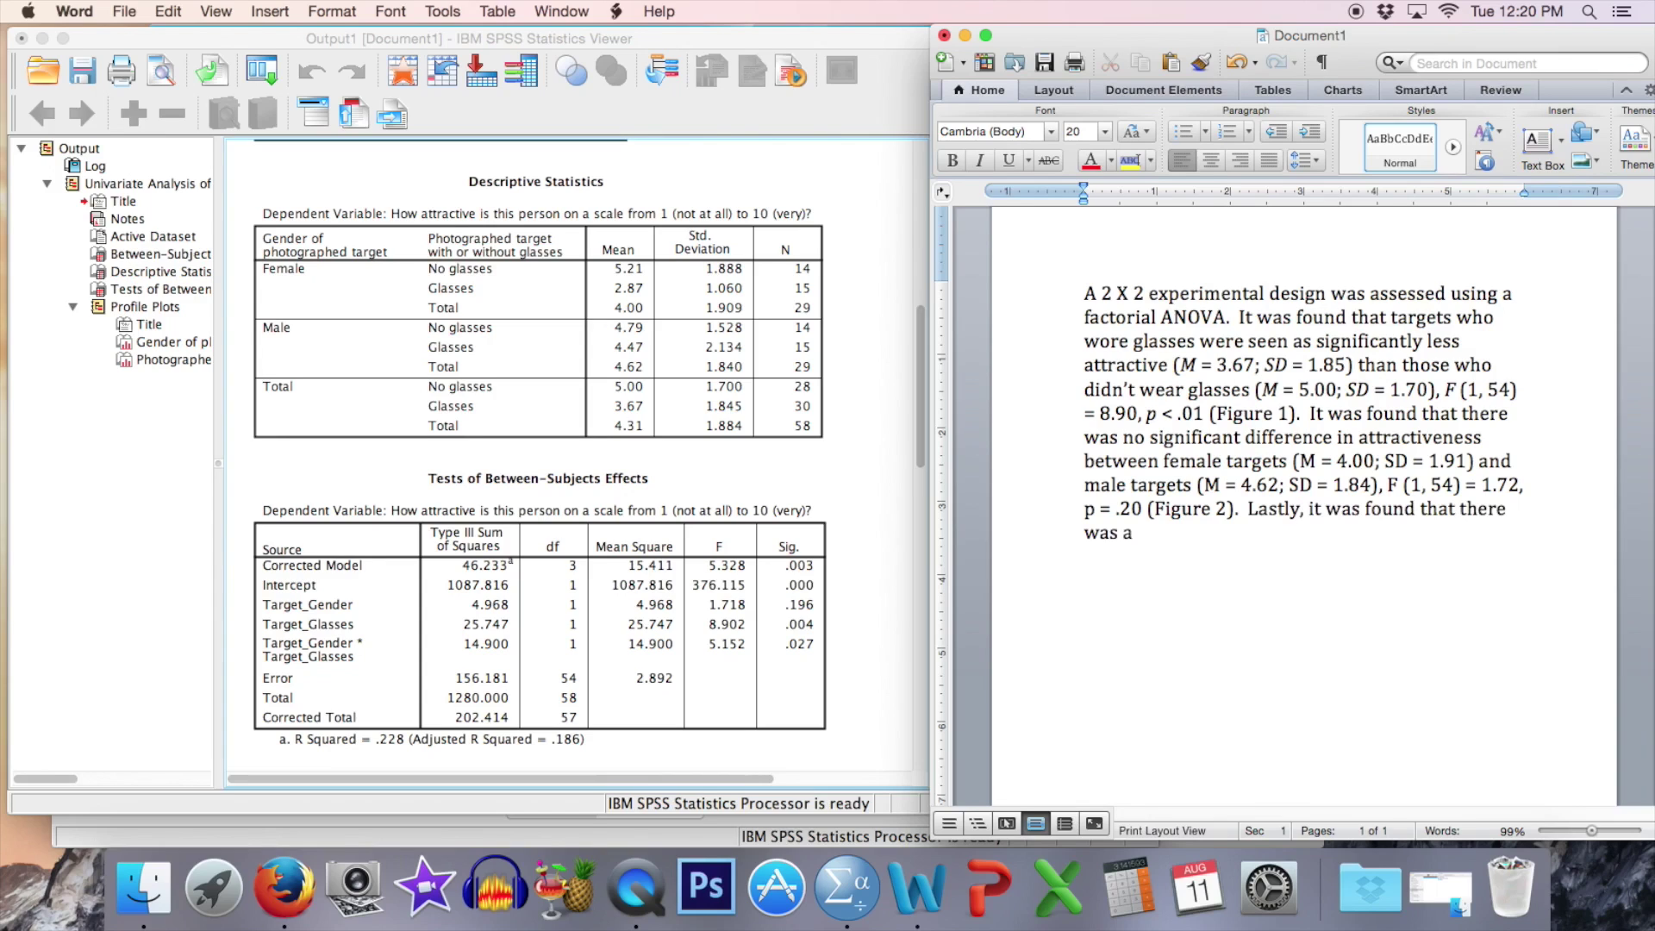
type("ificant interact")
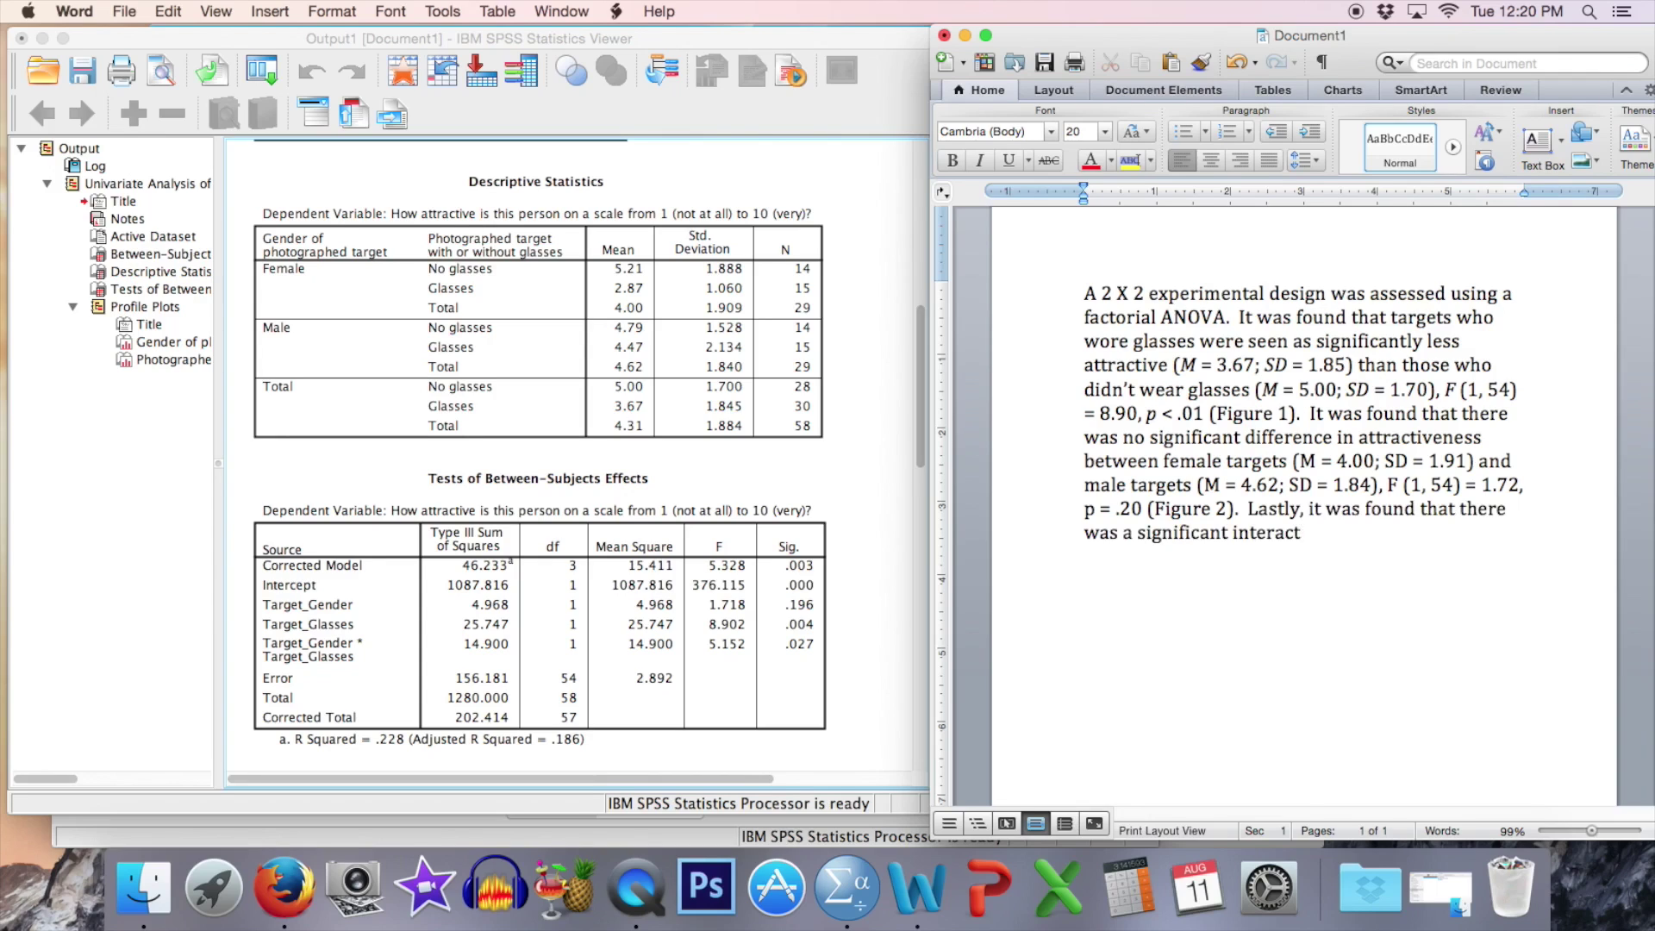
type("ion between these two")
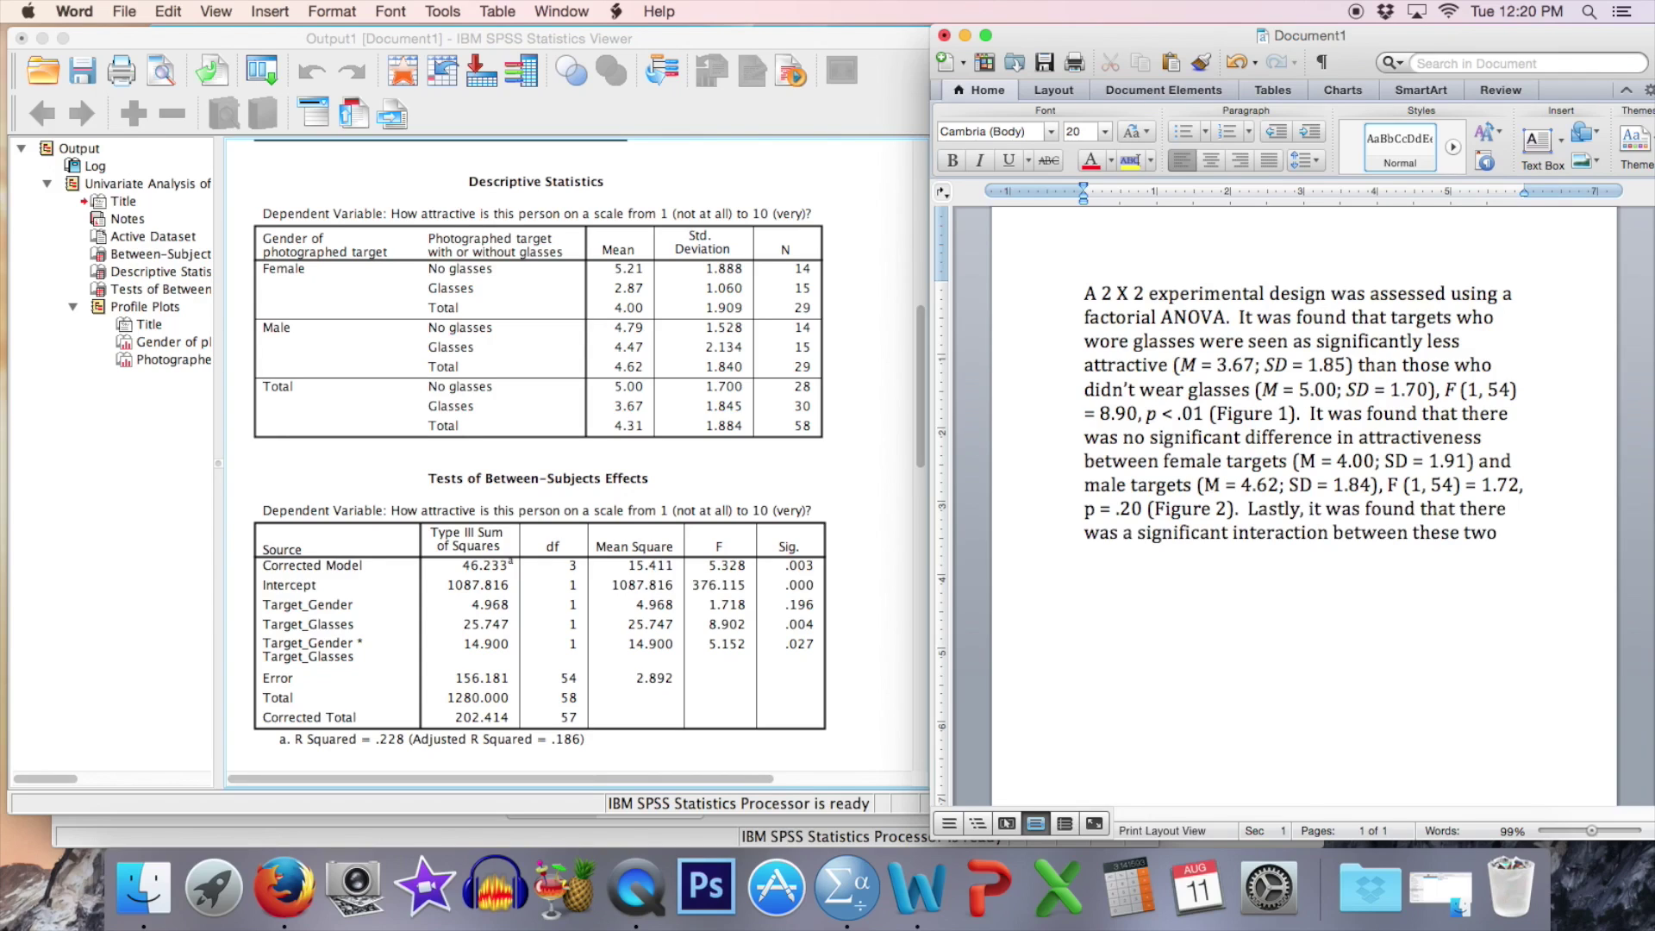
type(" variables on attractivenss")
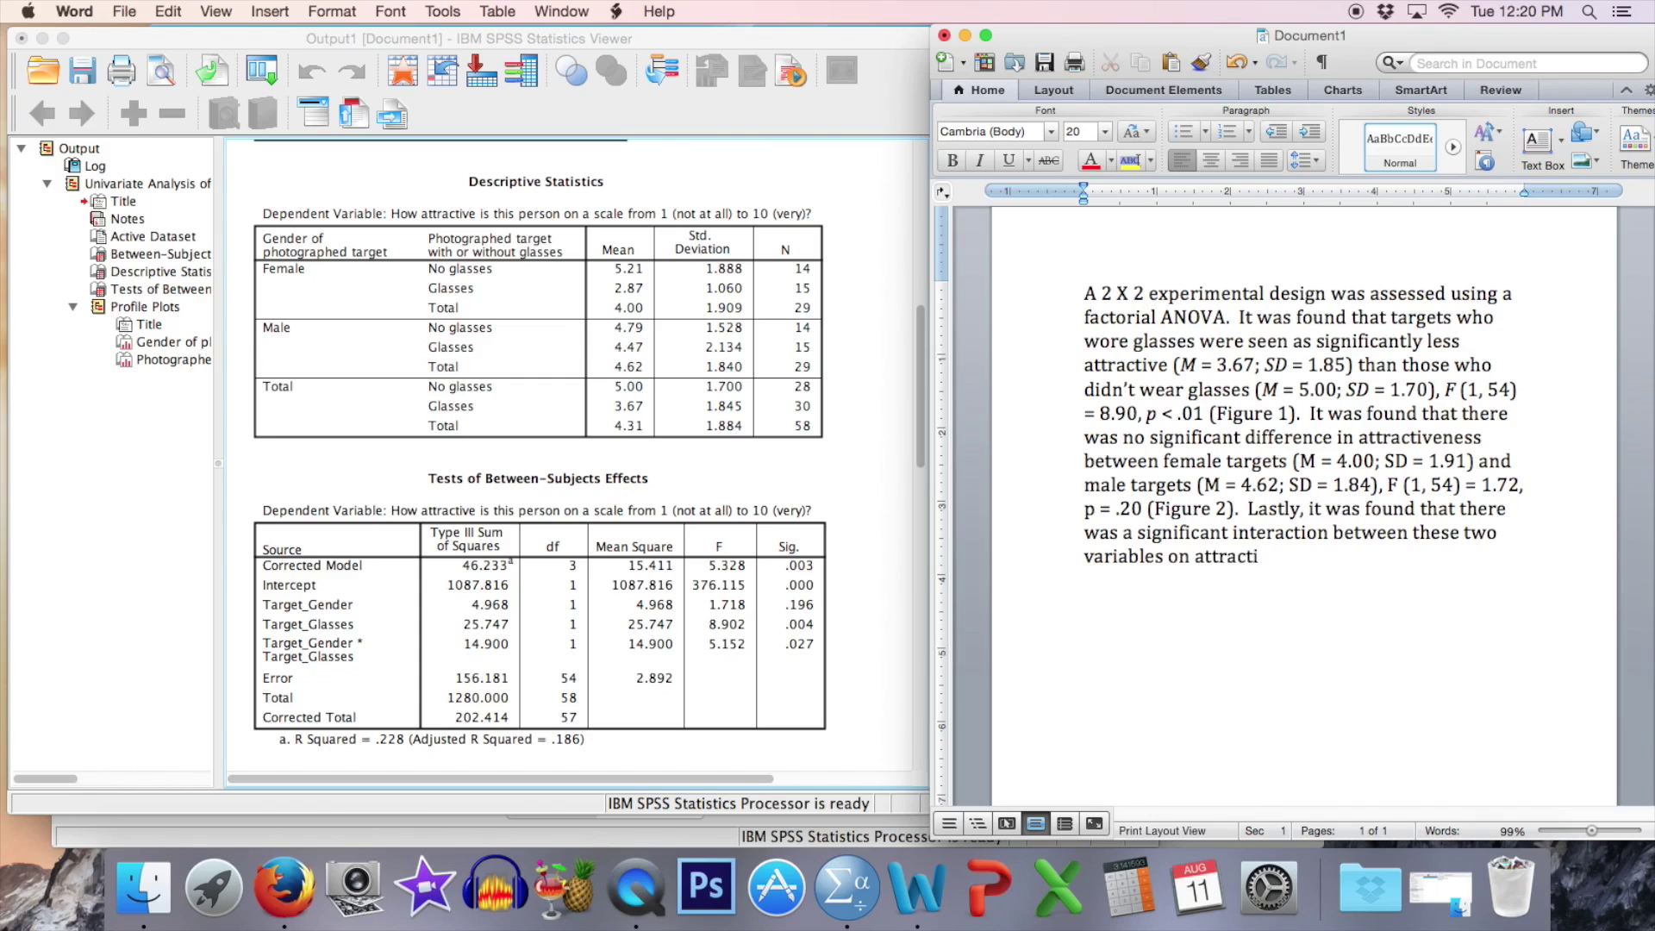
key("BackSpace")
key("BackSpace")
type("ess.")
key("BackSpace")
Complete the interaction sentence with ", F (1, 54) = 5.15, p = .03 (Figure 3)."
type(", F (1, 54)")
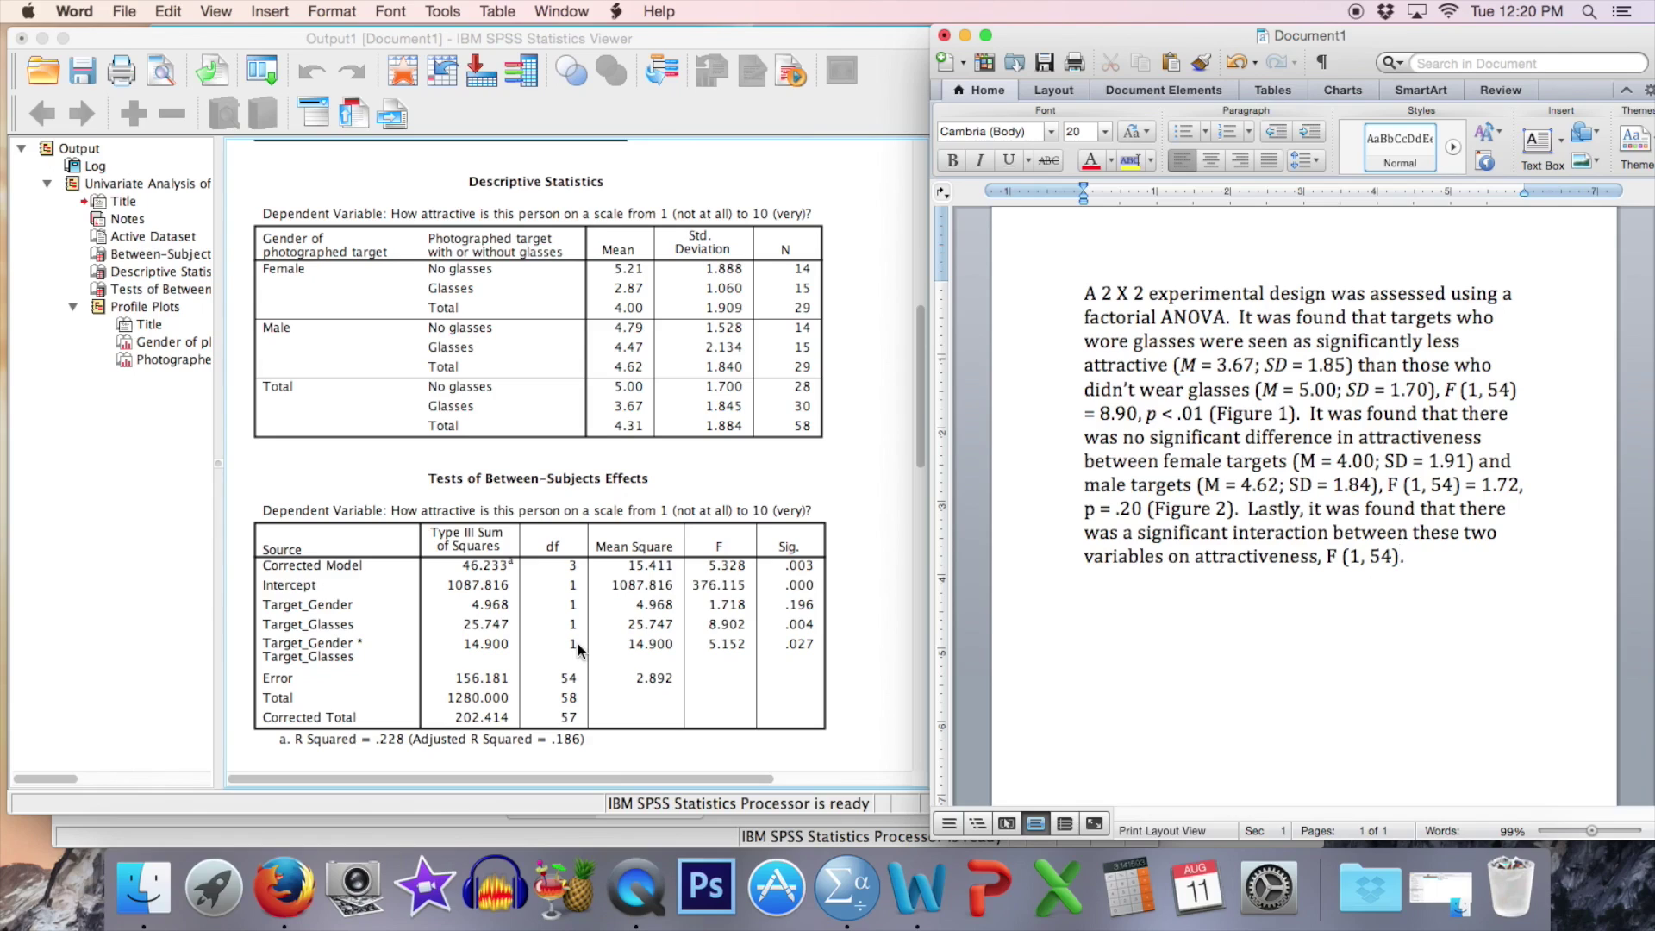
type("= ")
type("5.15")
type(", p = .03")
type(" (Figure 3).")
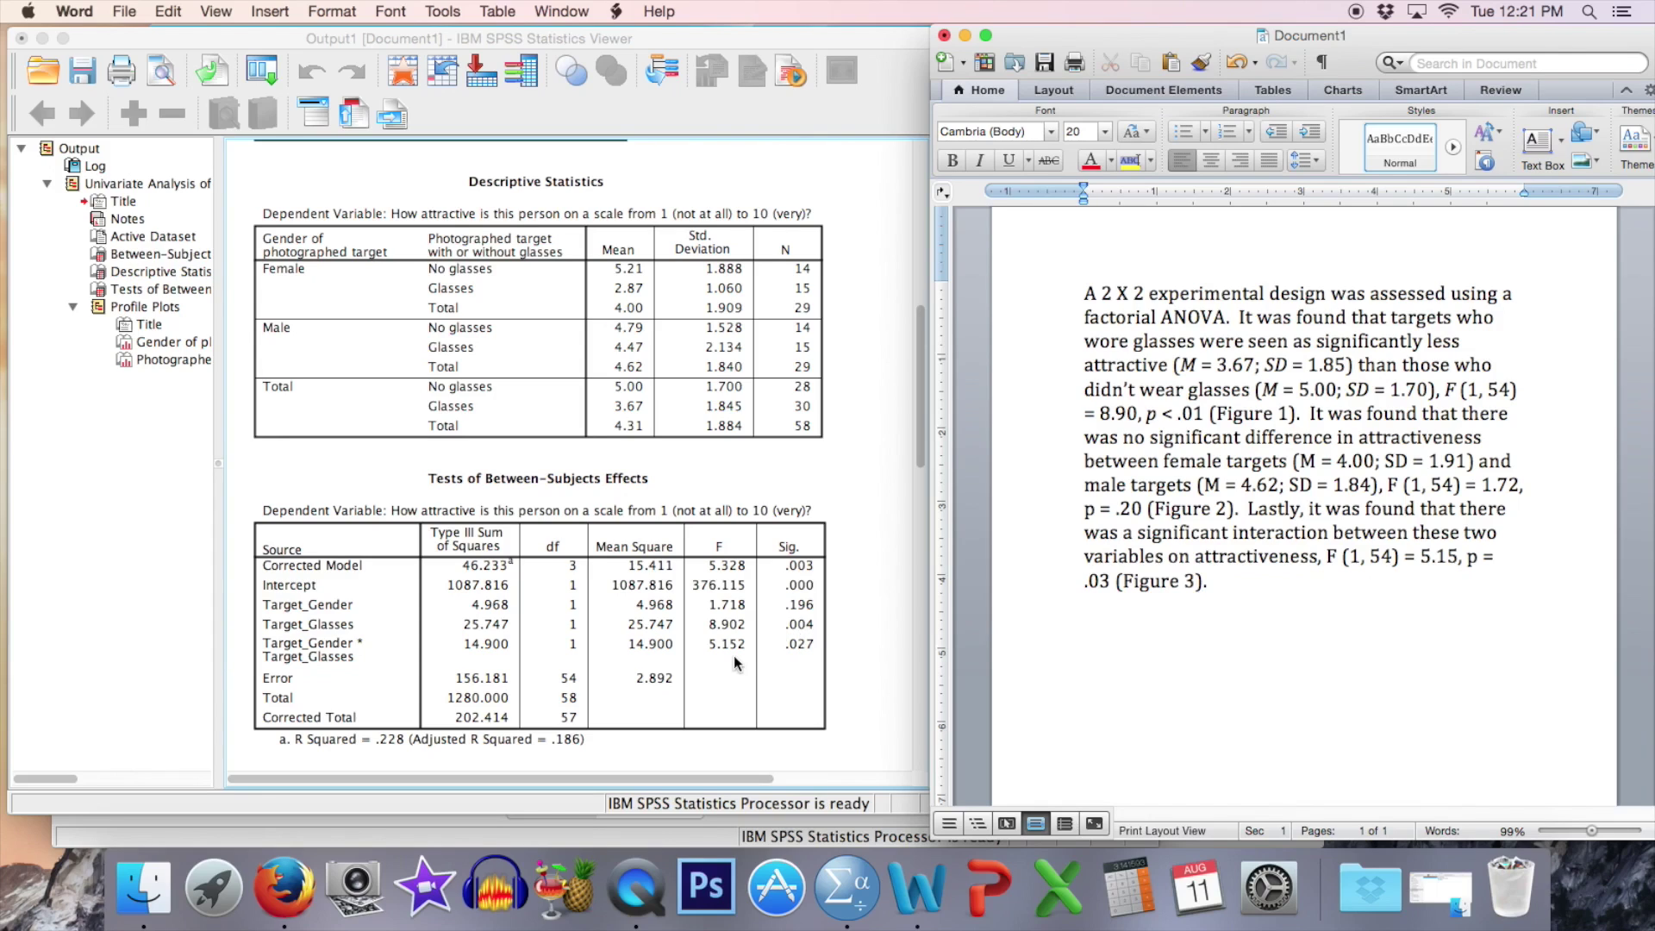
Compare the two profile plots of estimated marginal means in the SPSS output
scroll(734, 662, "down", 5)
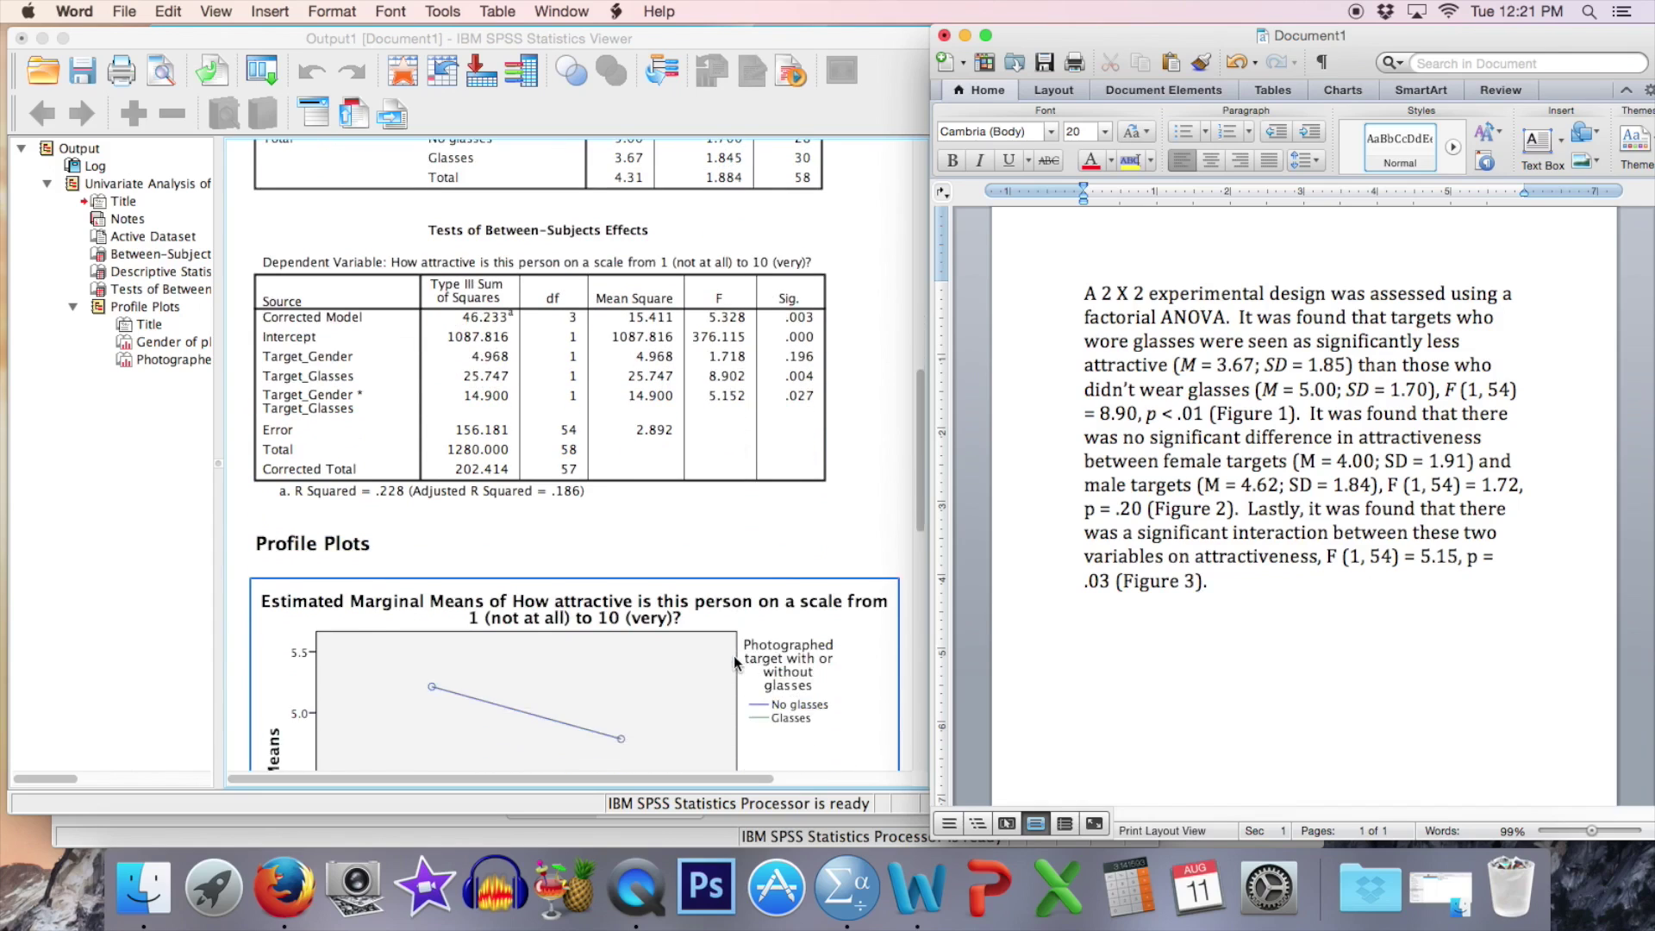
scroll(734, 662, "down", 2)
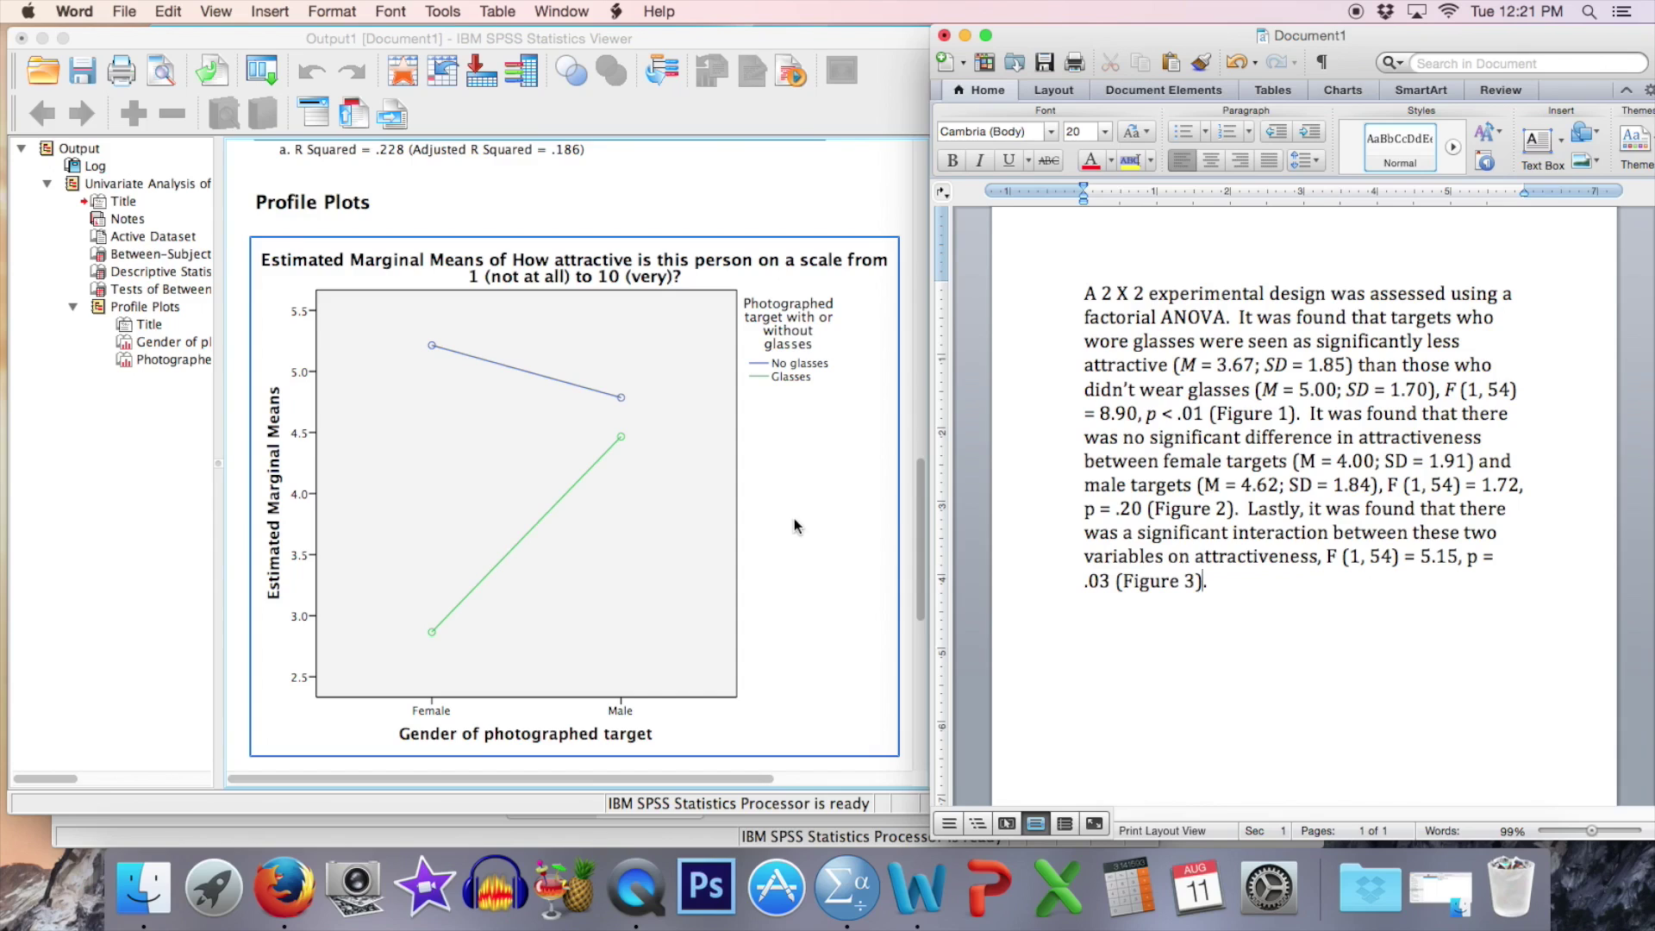
scroll(578, 505, "down", 6)
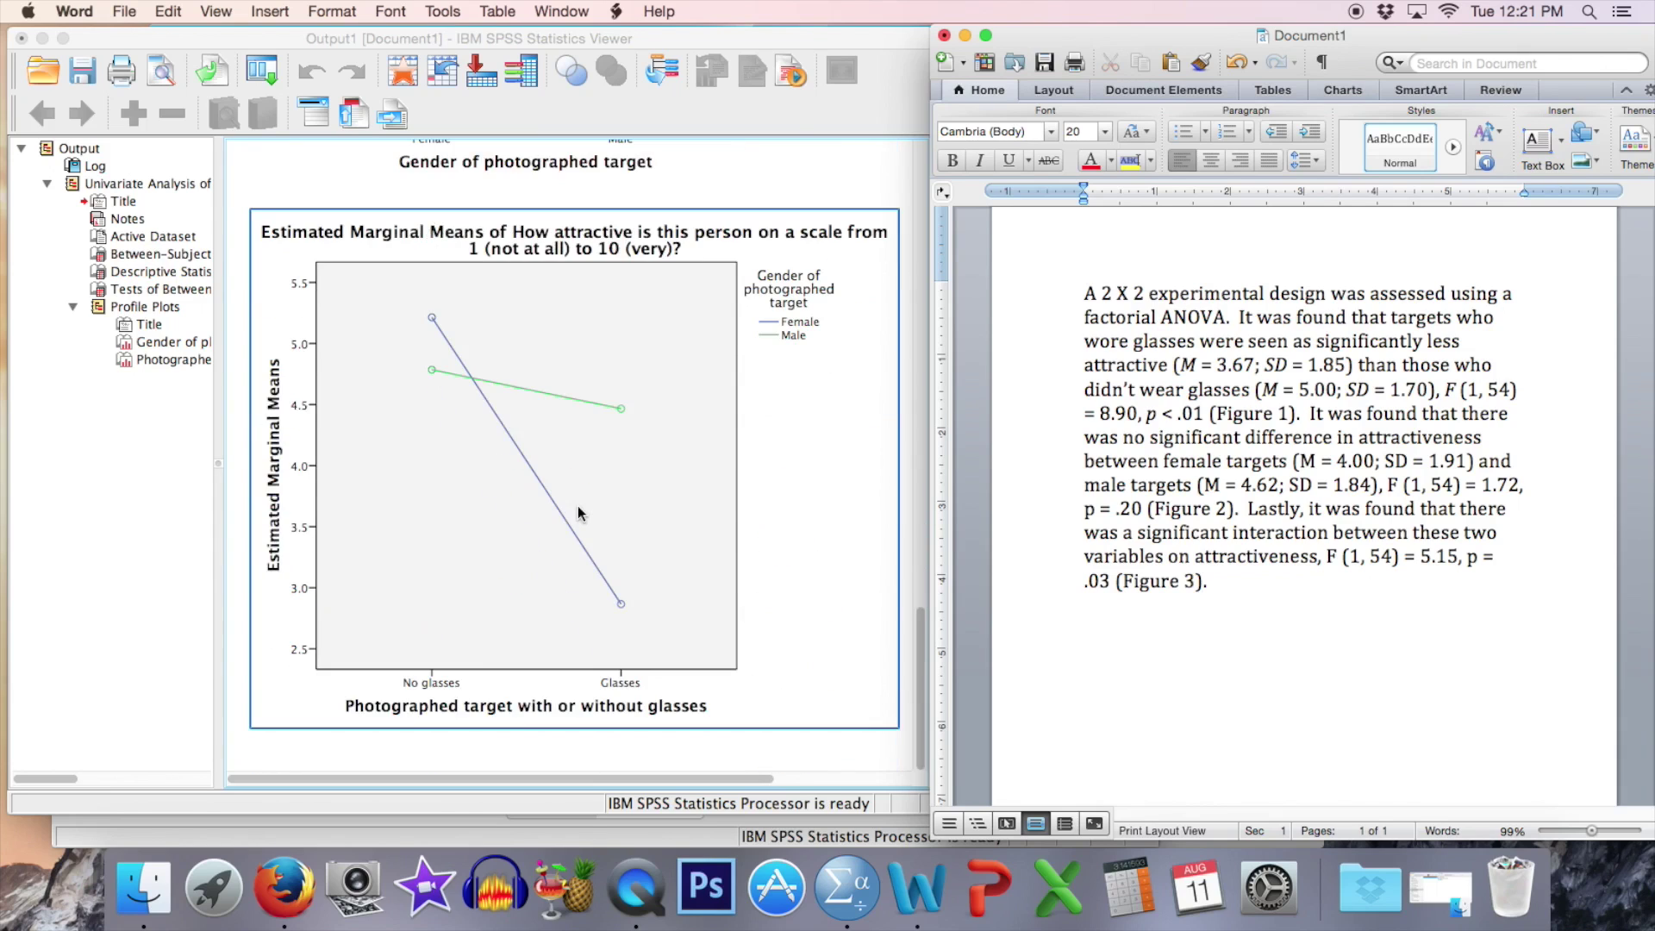
scroll(579, 512, "up", 10)
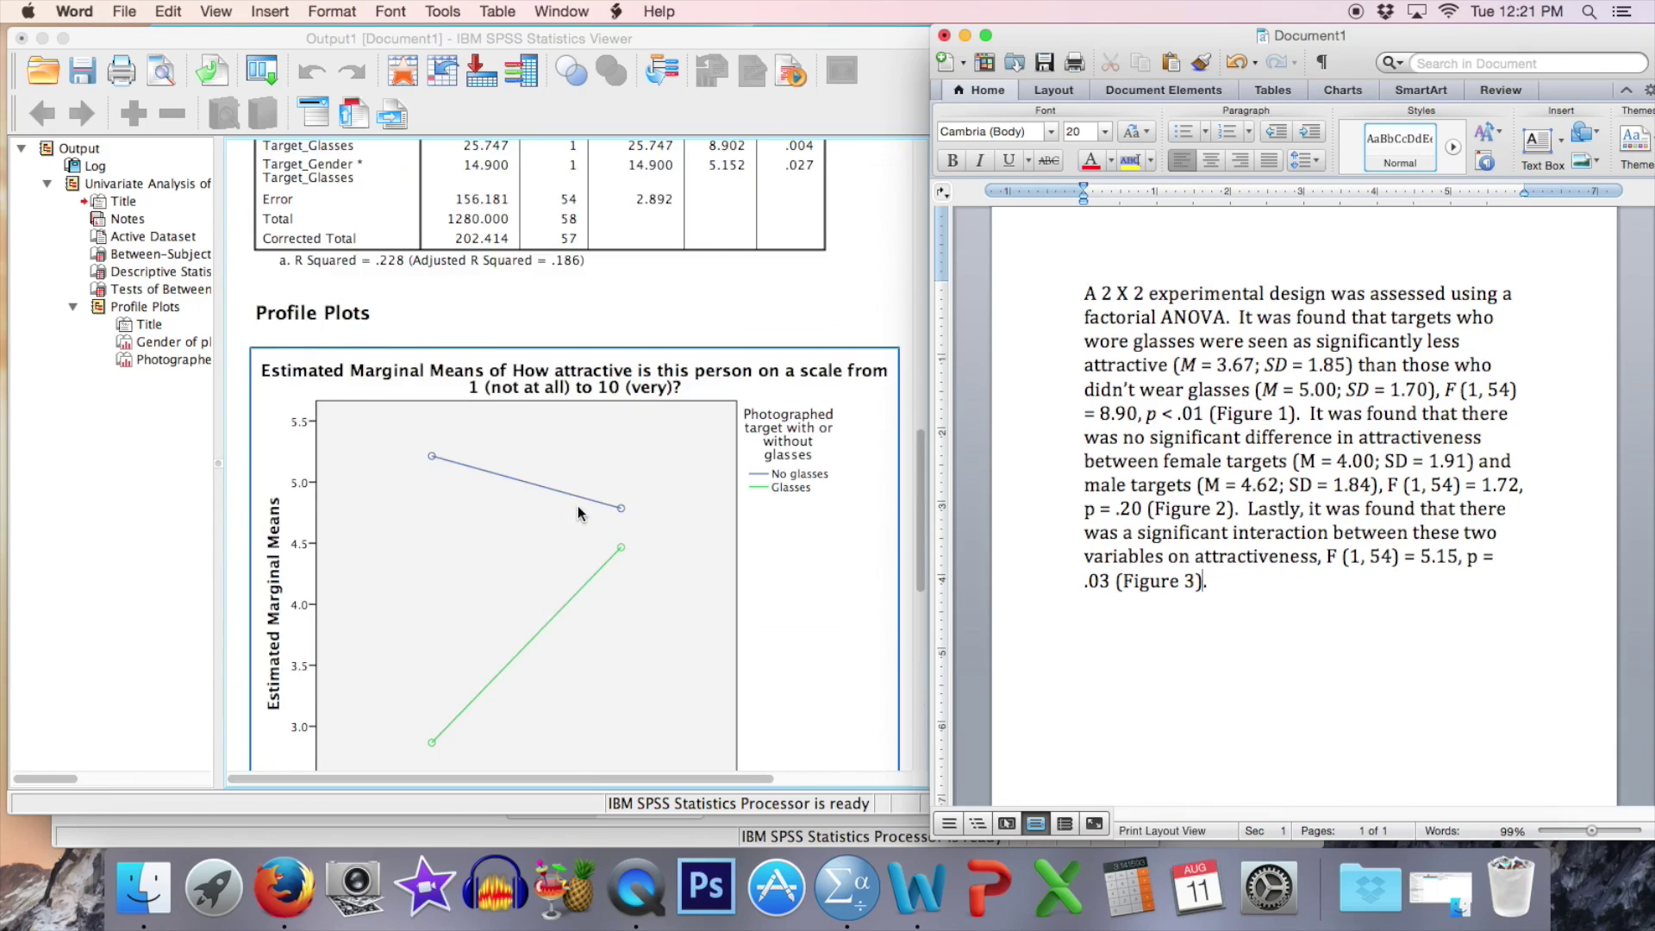
scroll(579, 512, "down", 12)
scroll(577, 512, "down", 3)
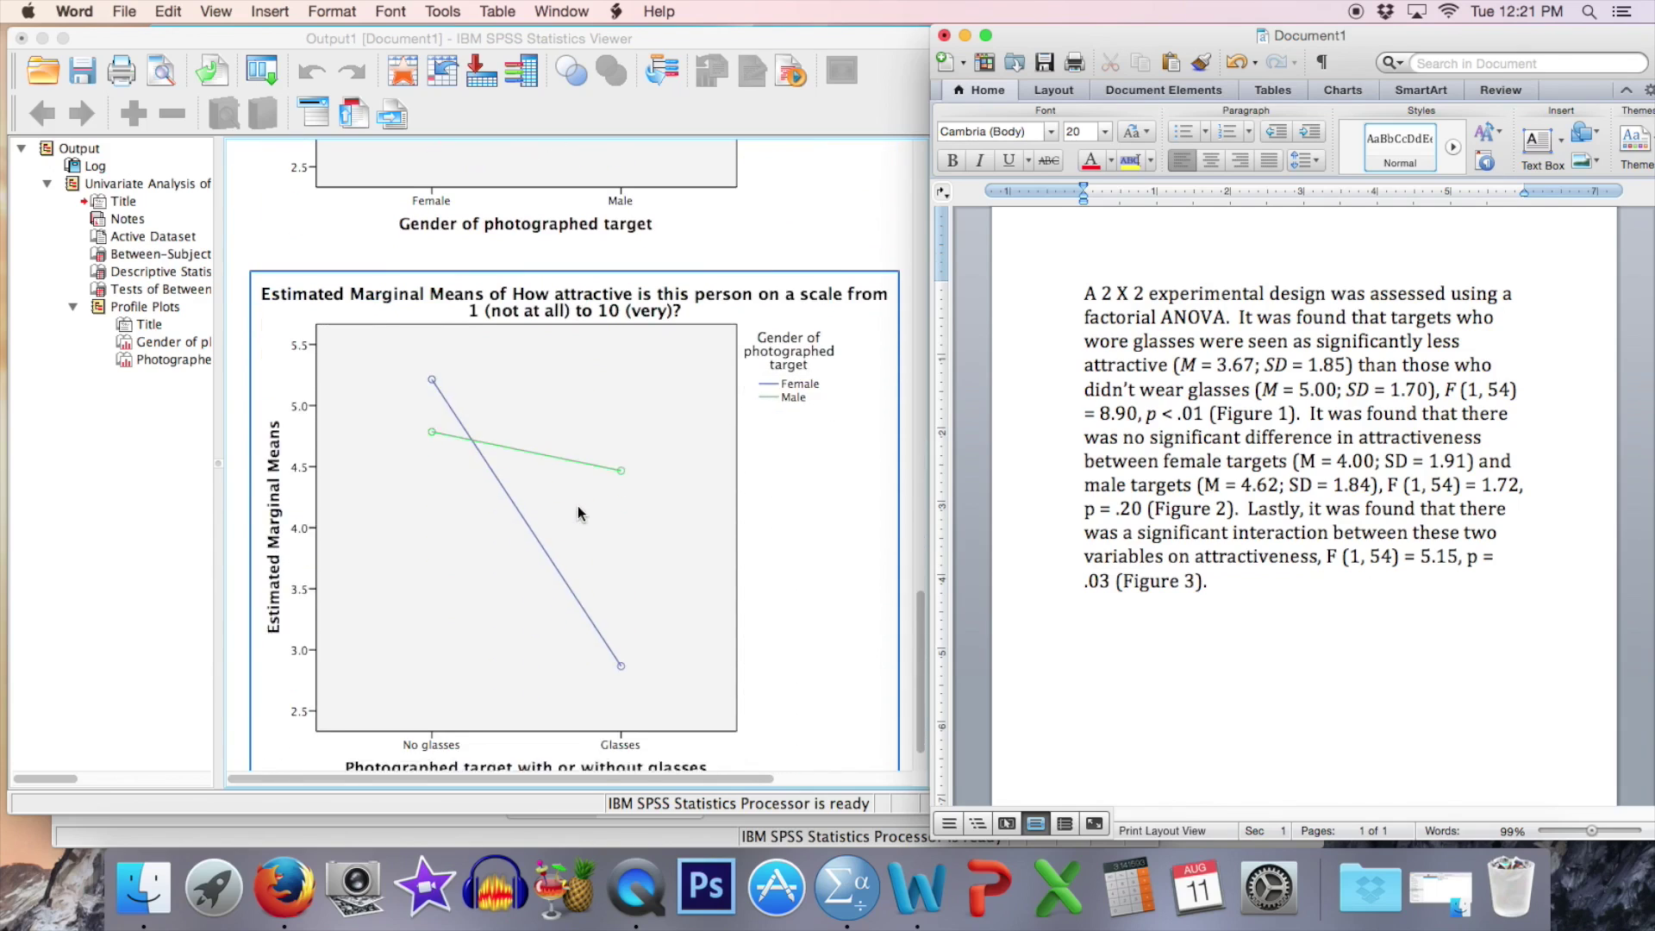
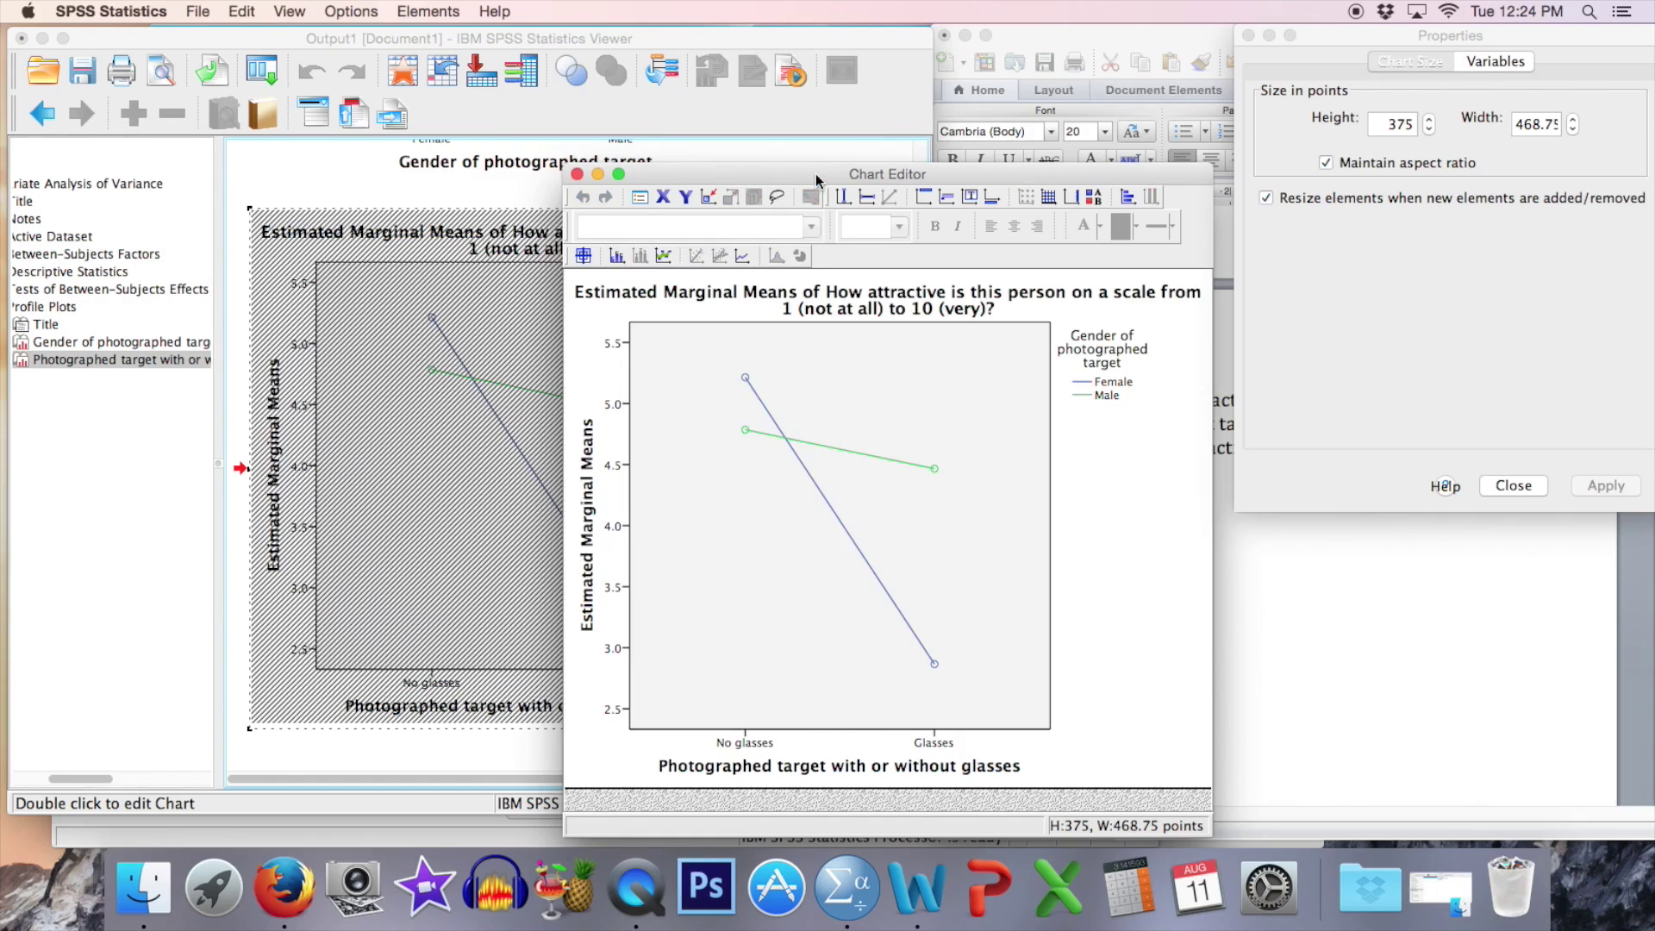
Fill the plot area of the glasses profile plot with white in the Chart Editor
left_click_drag(1341, 35, 1157, 90)
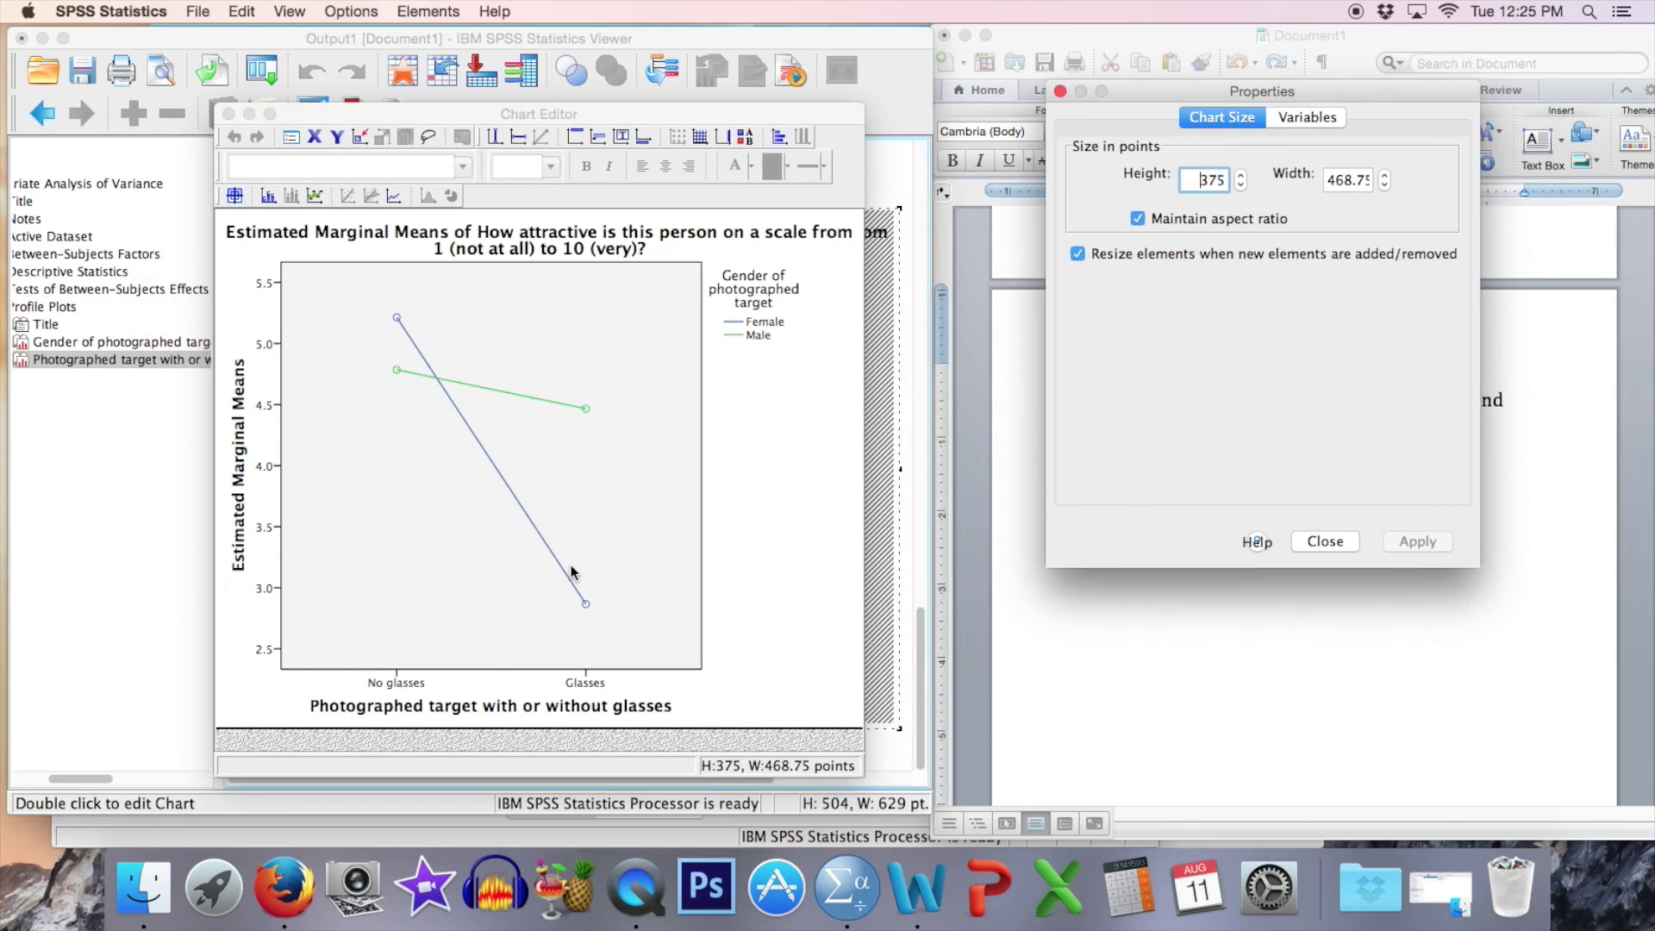
left_click(615, 472)
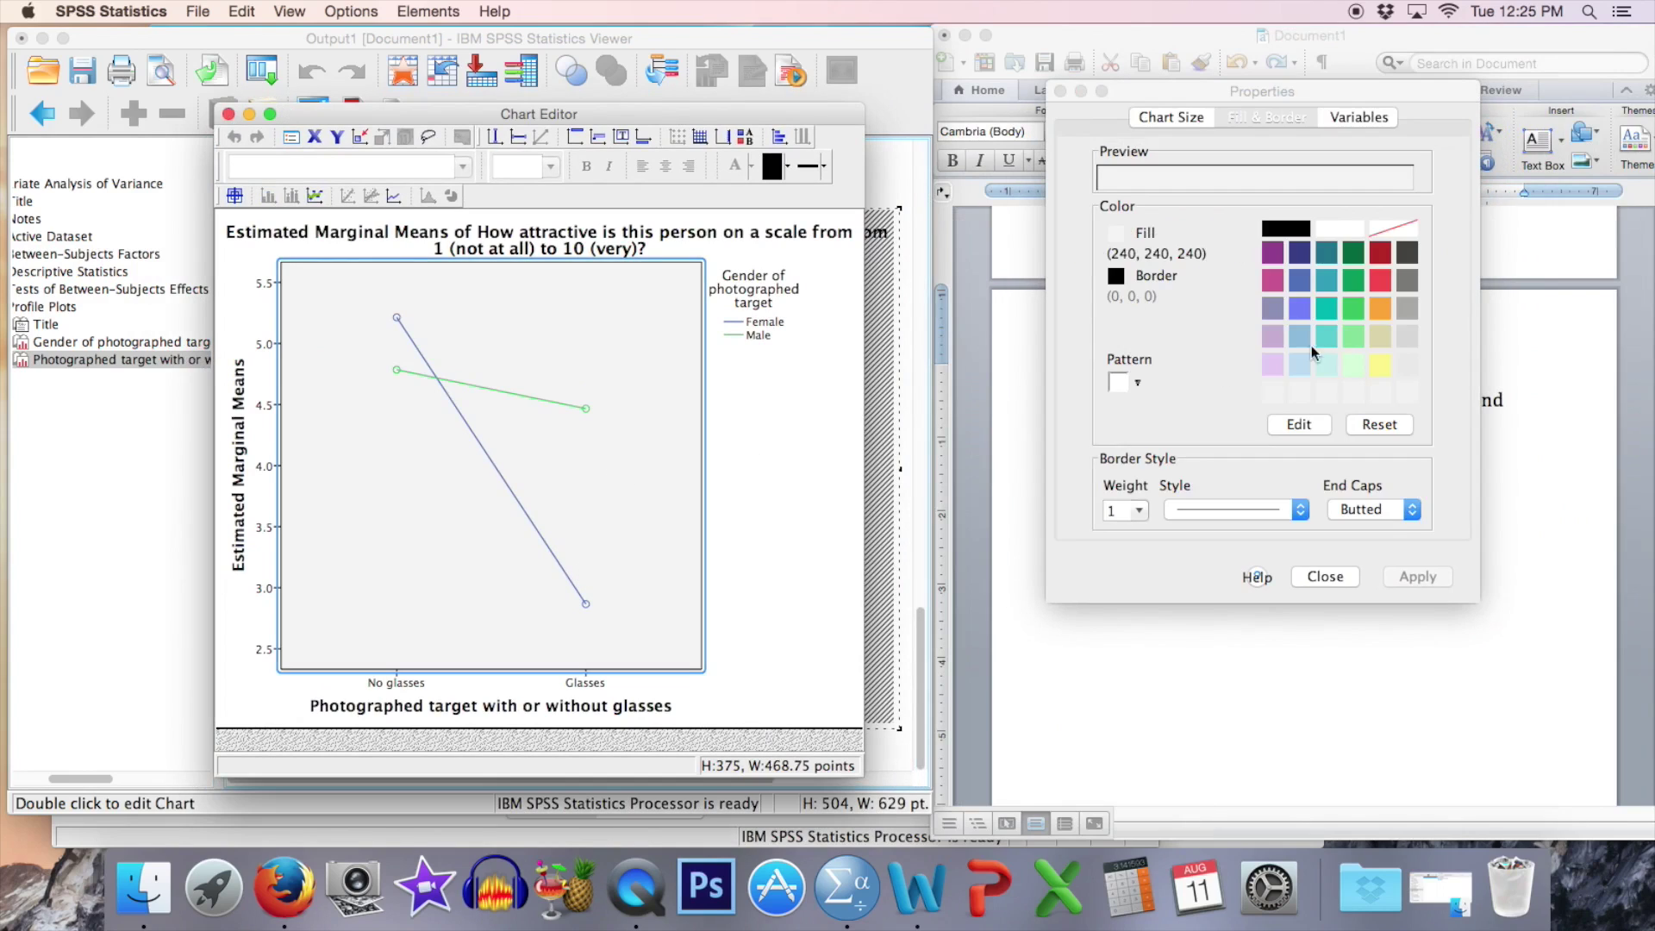
left_click(1343, 237)
left_click(1418, 577)
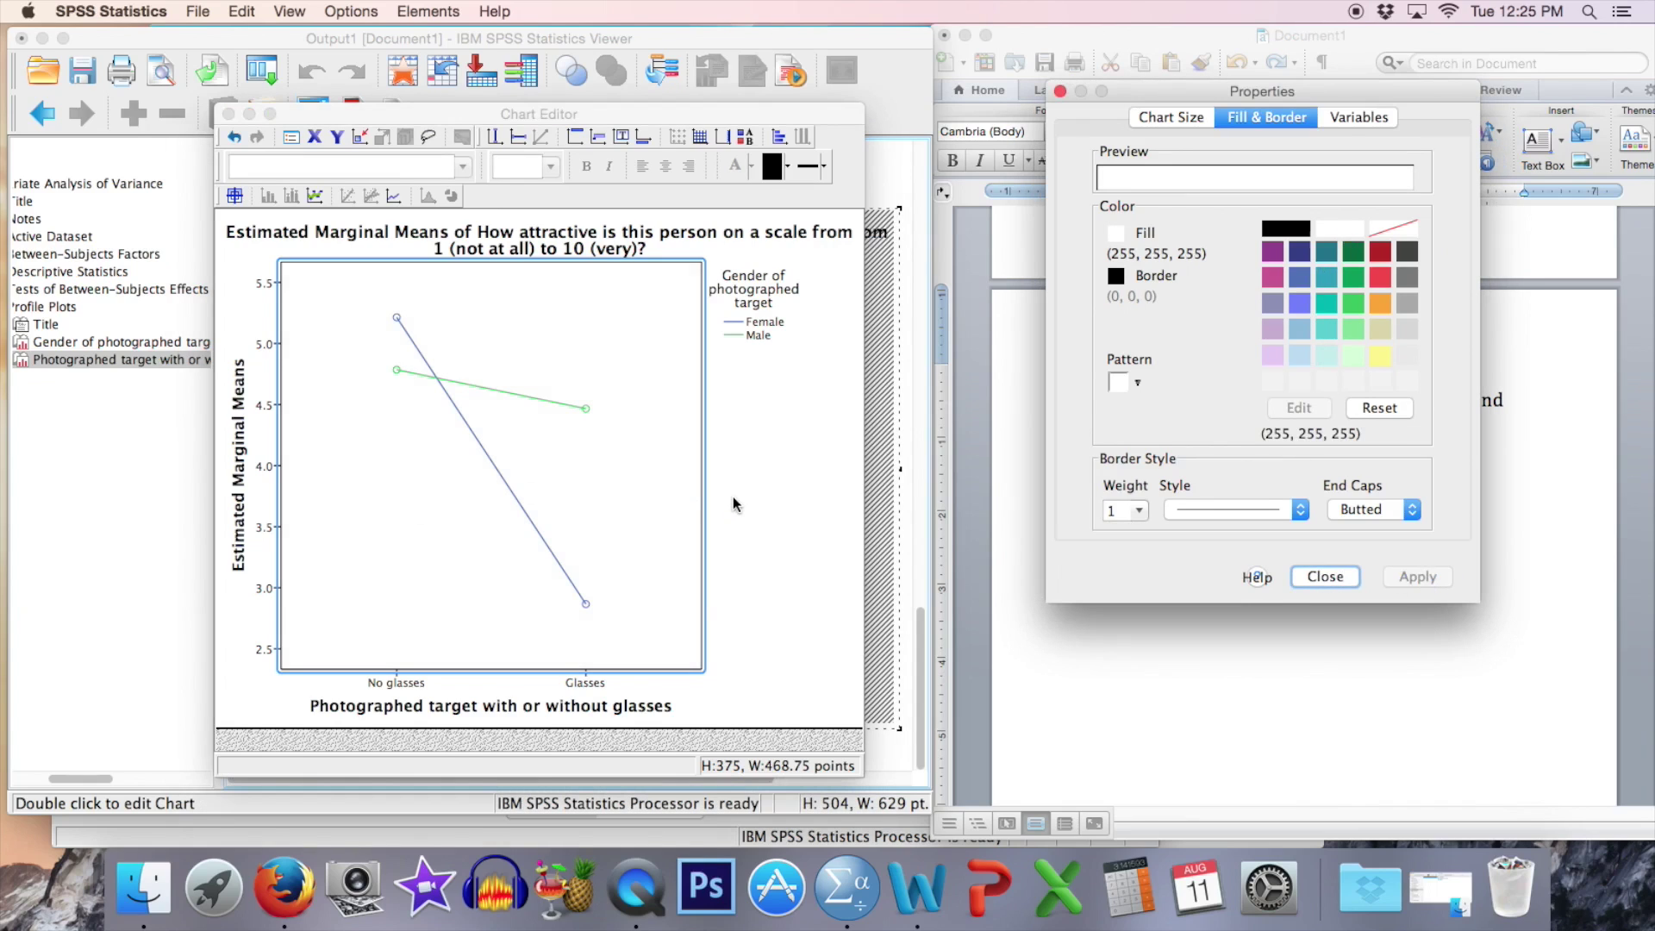
Set the weight of both the Female and Male lines to 3
left_click(553, 401)
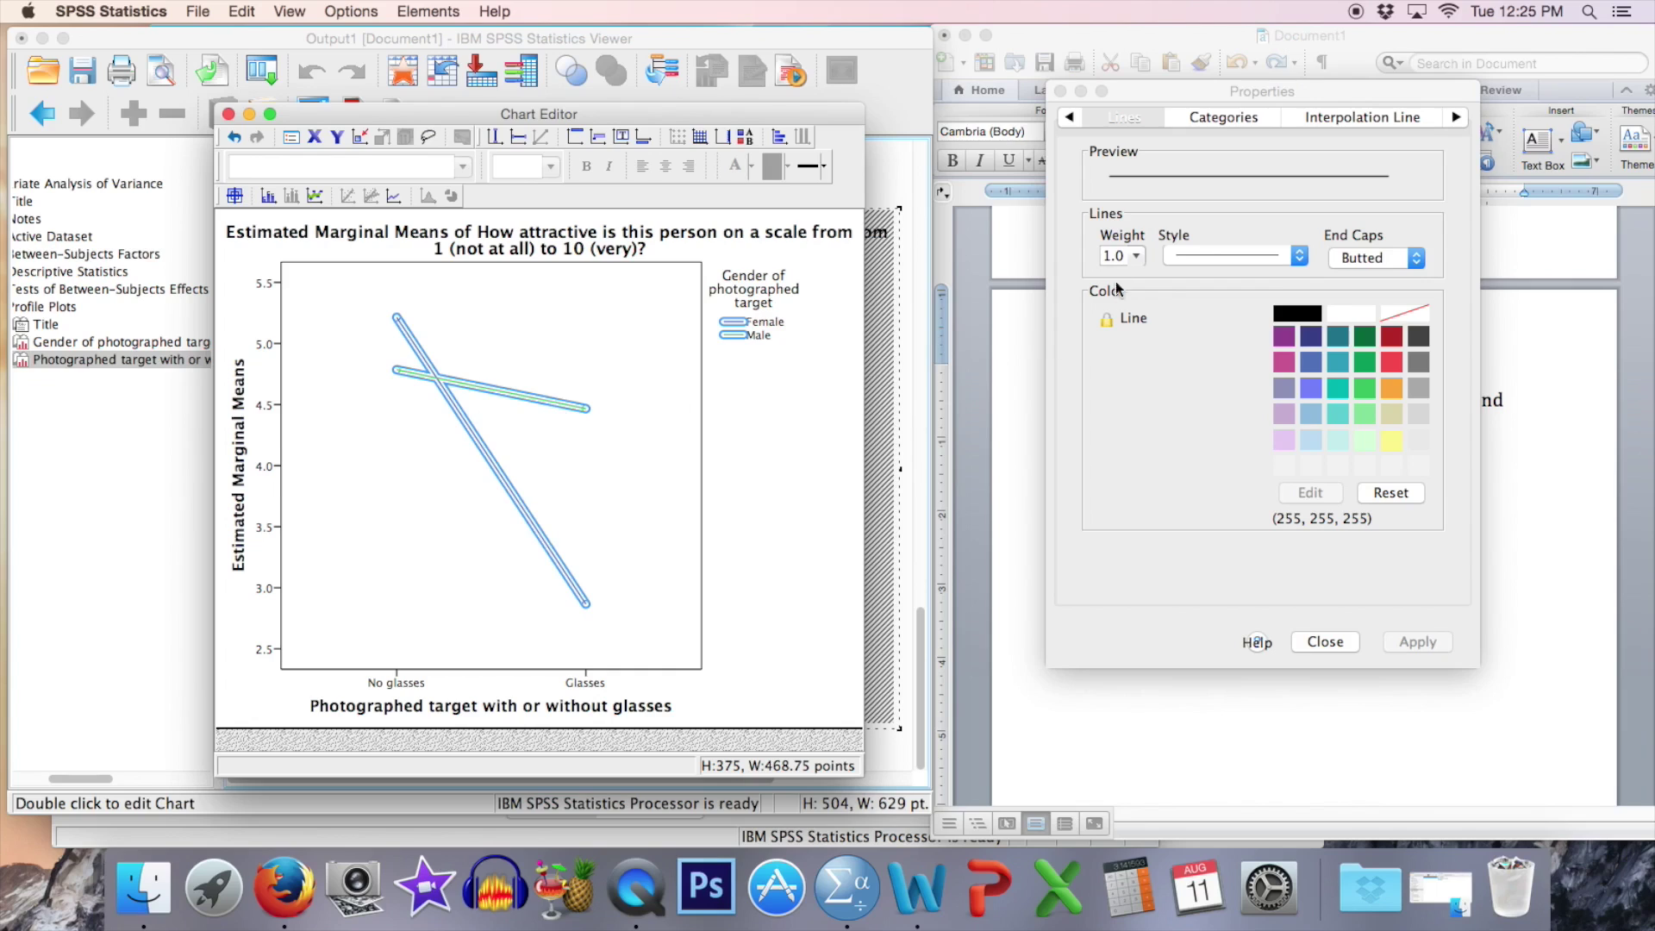
left_click(1137, 255)
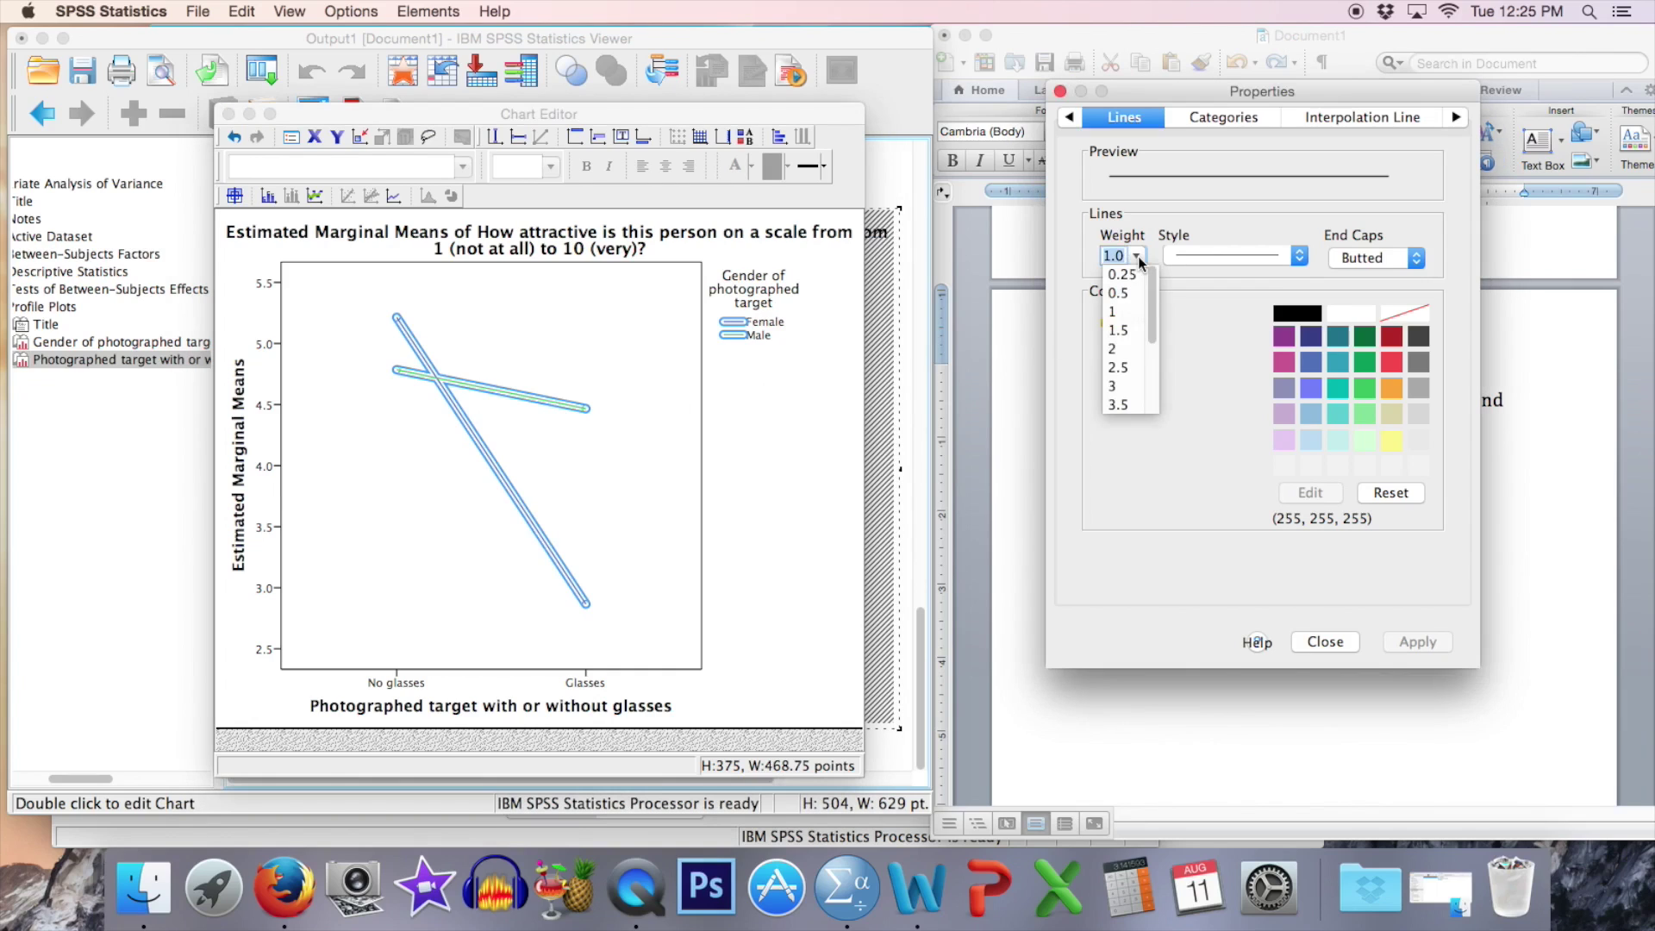
left_click(1113, 385)
left_click(1446, 639)
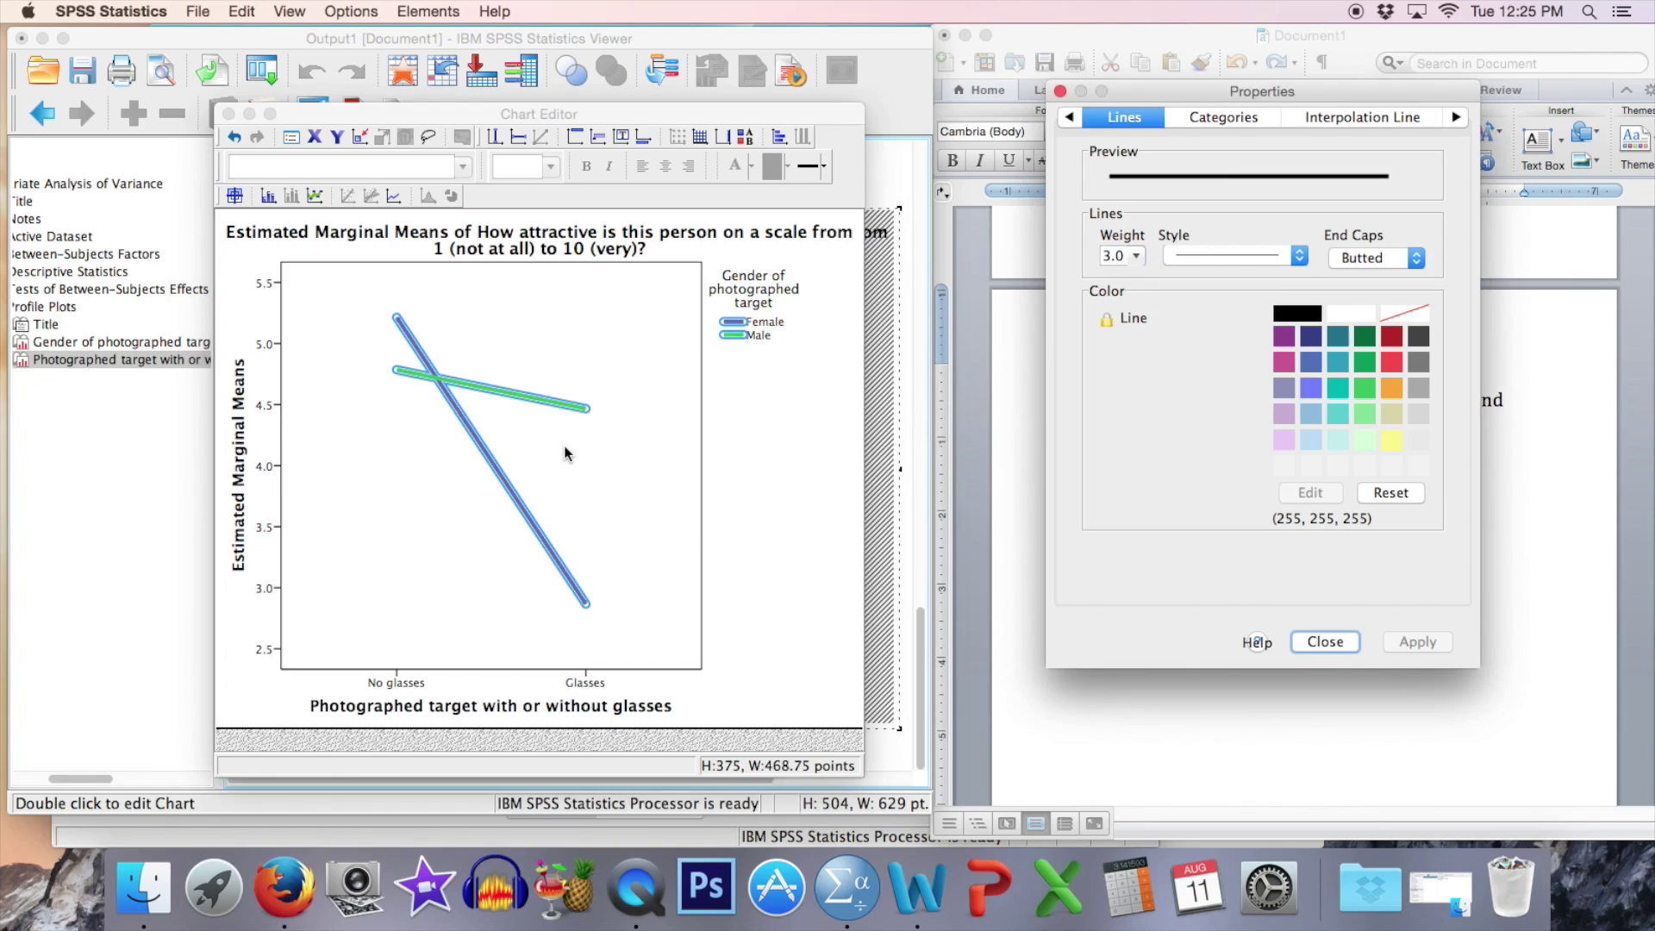
Give only the Male line a short-dashed line style and deselect it
left_click(530, 398)
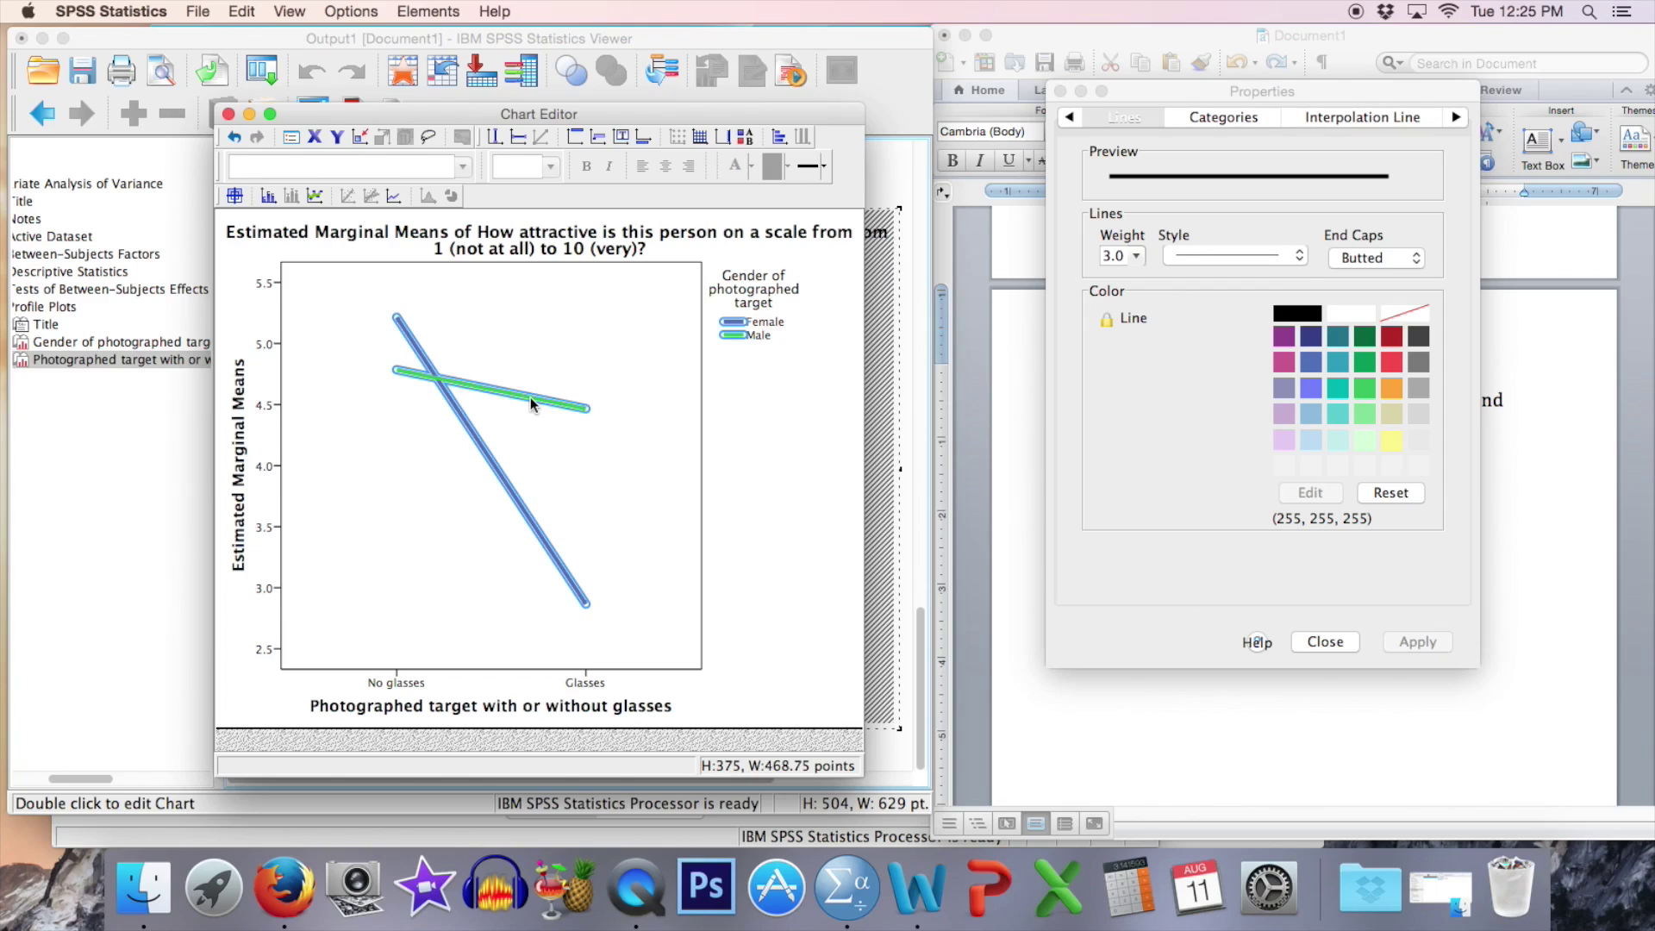
left_click(530, 396)
left_click(1295, 260)
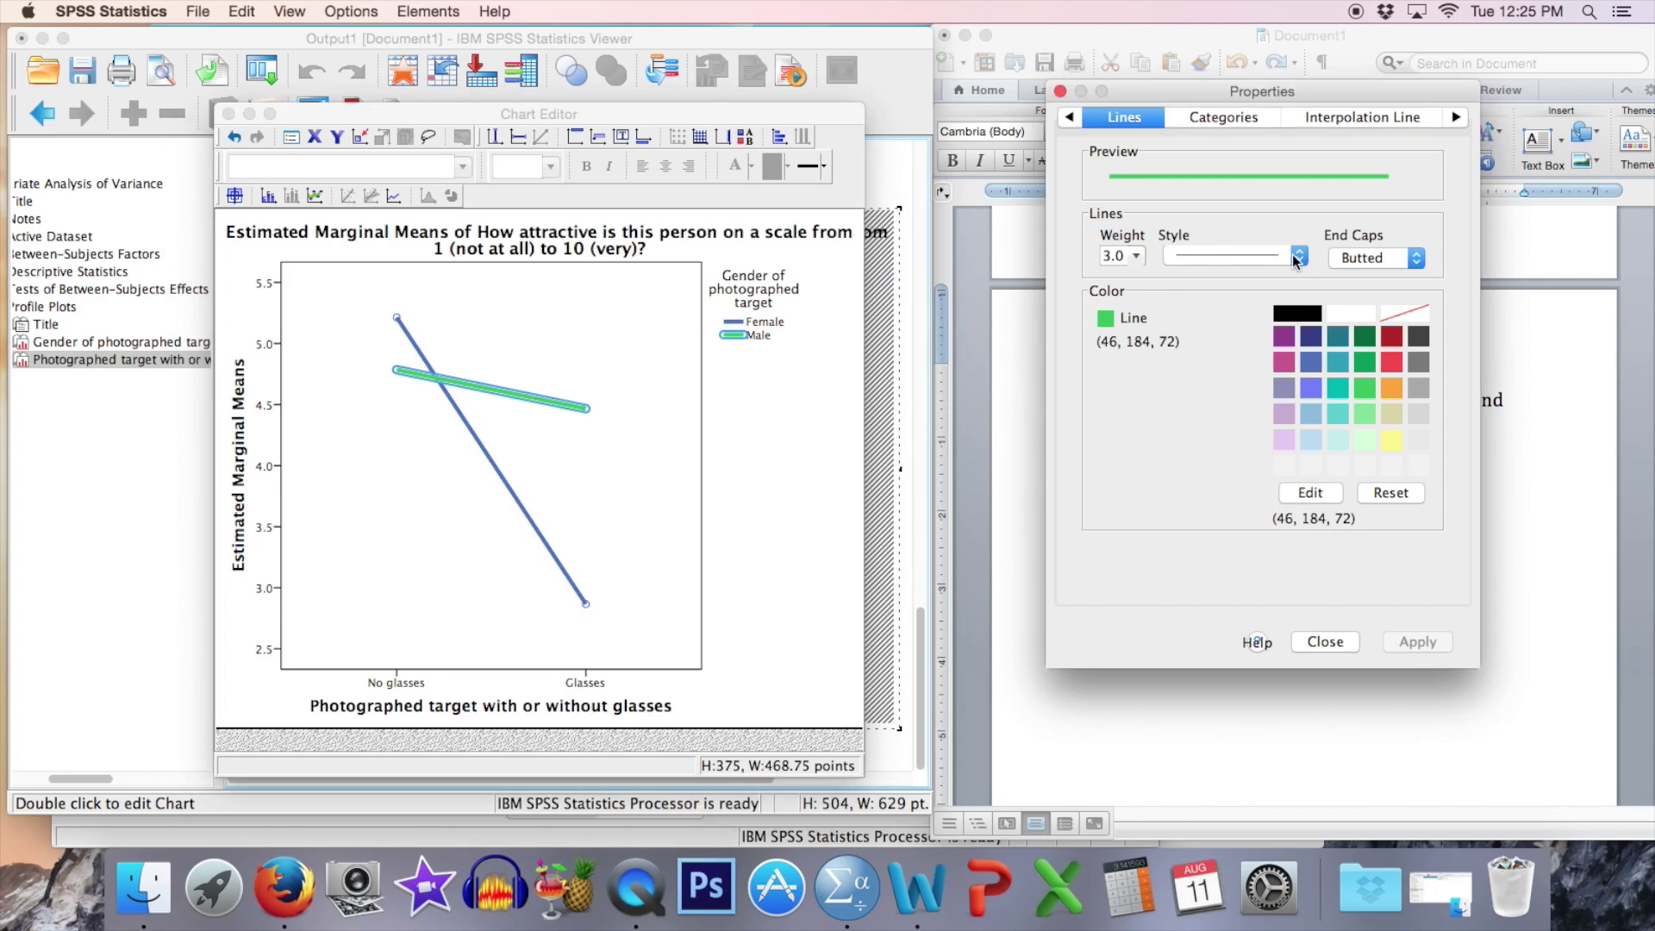
left_click(1295, 261)
left_click(1295, 261)
left_click(1295, 260)
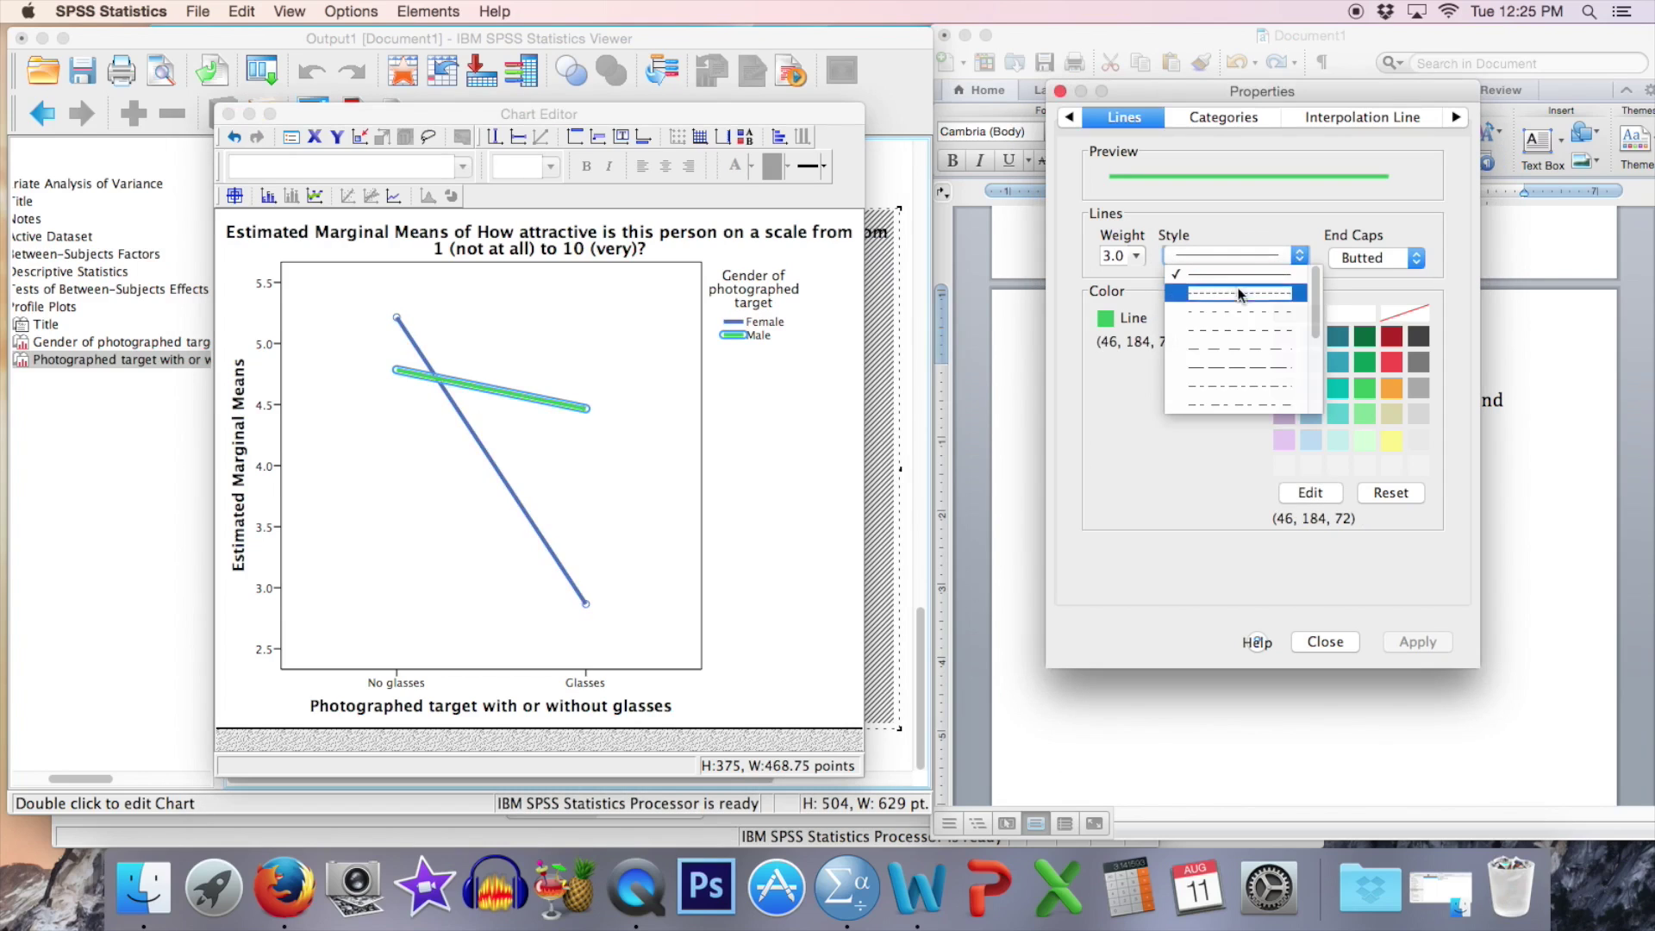
left_click(1214, 331)
left_click(1417, 642)
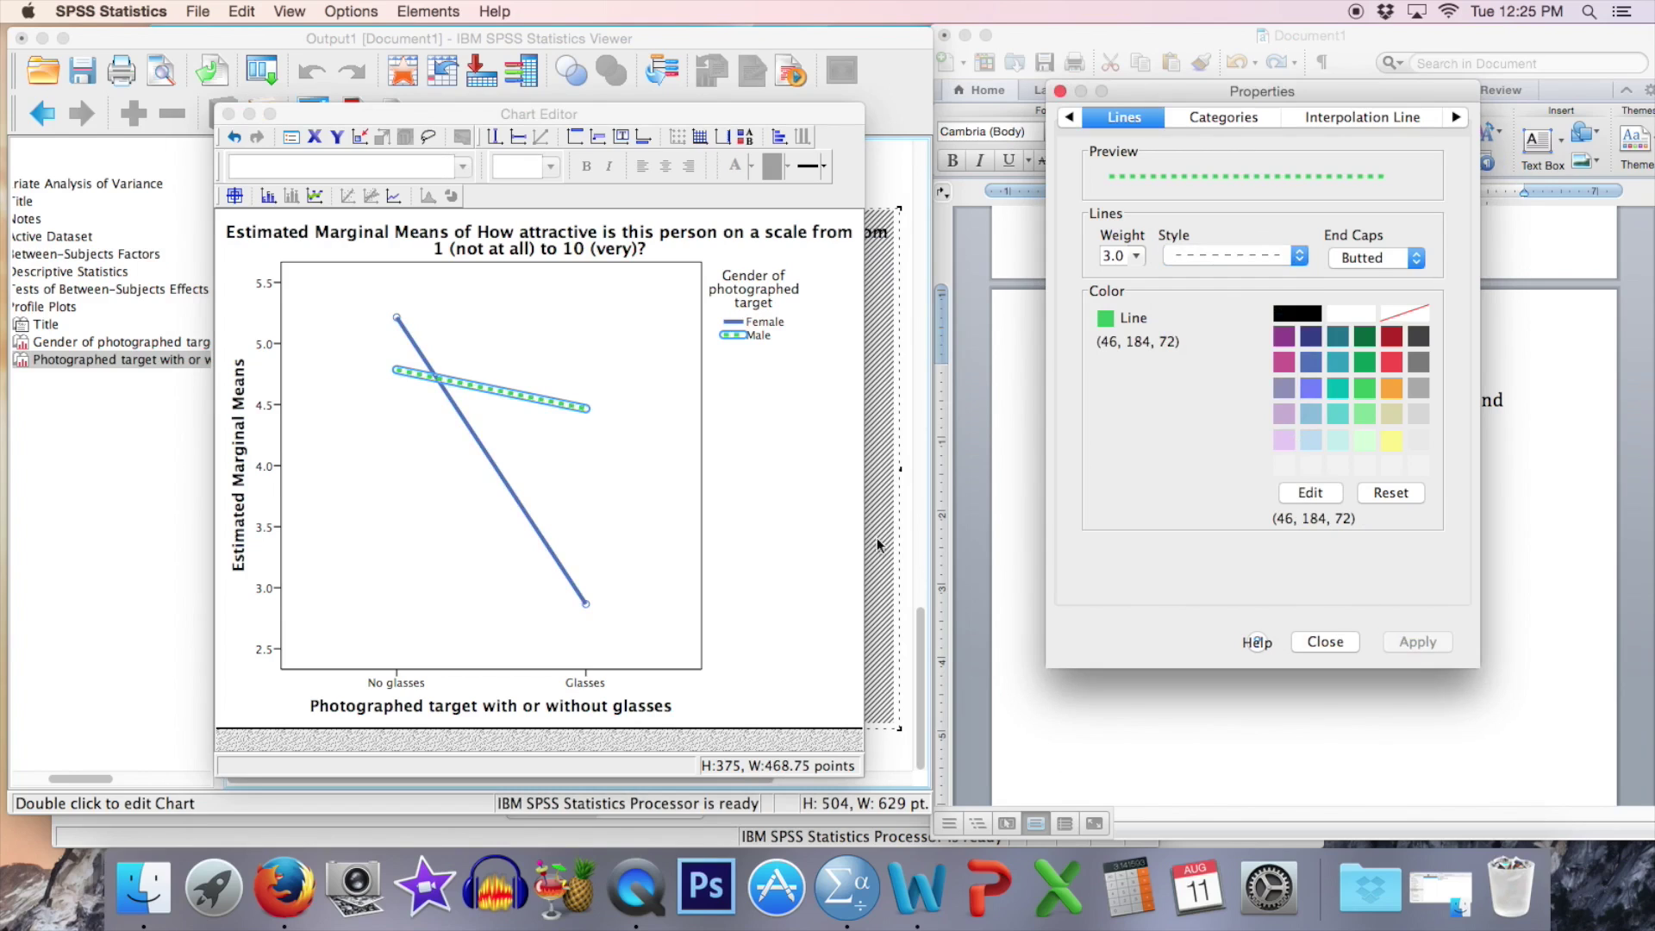
left_click(786, 444)
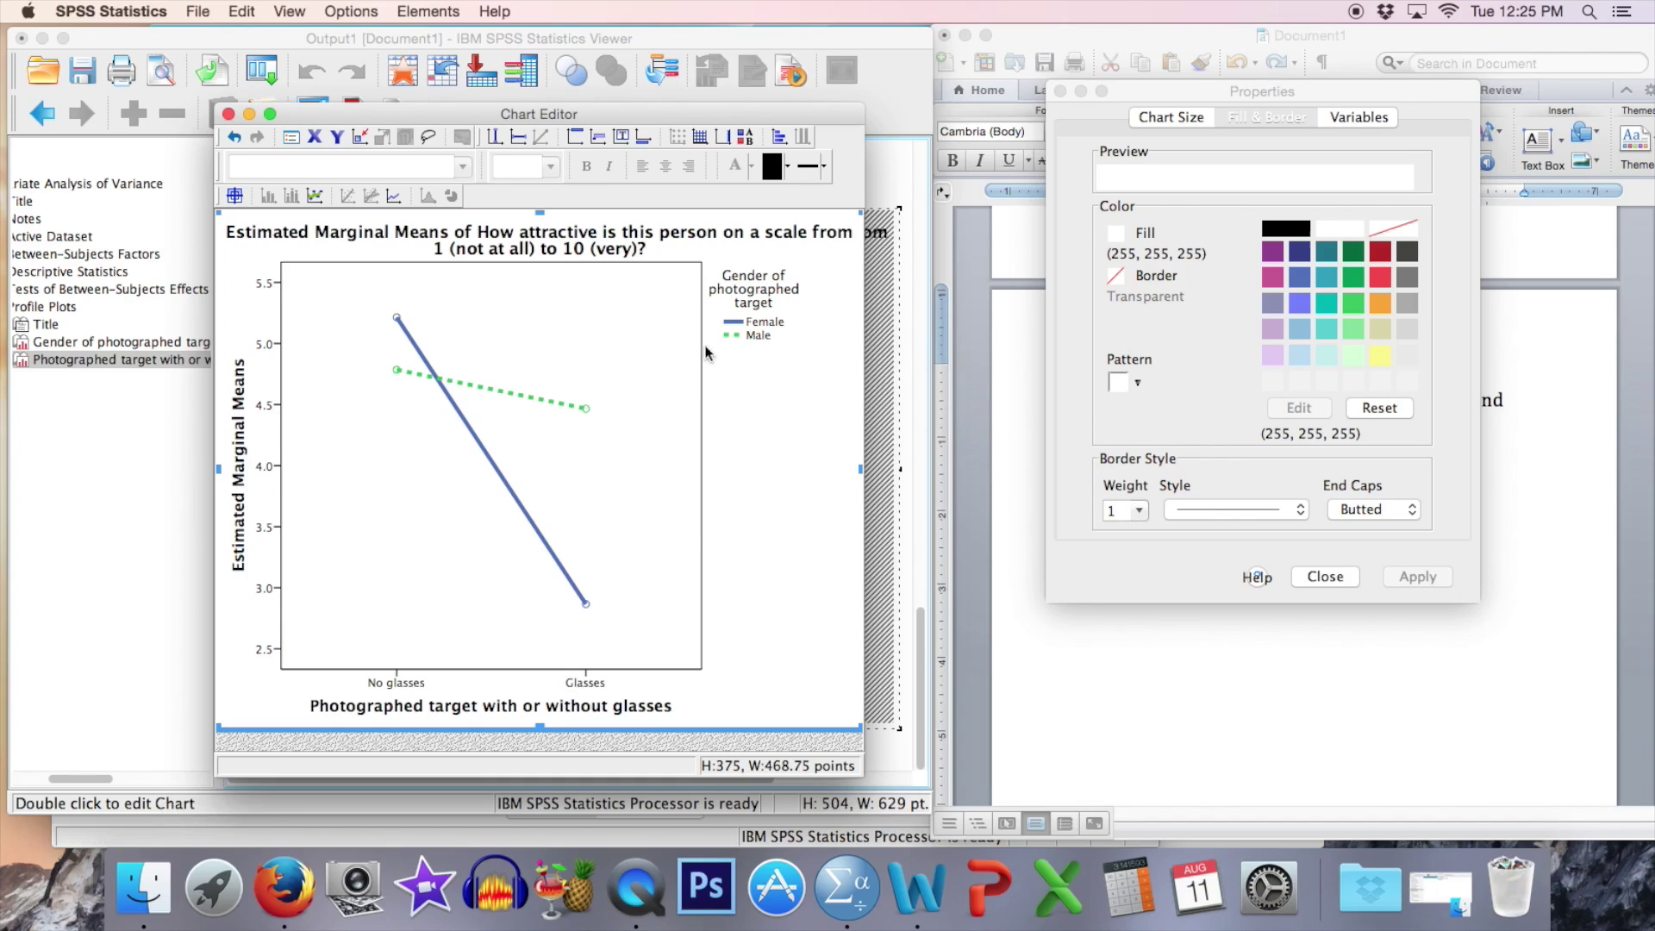
Set the font size of the legend's Female and Male labels and of the legend title to 12
left_click(767, 328)
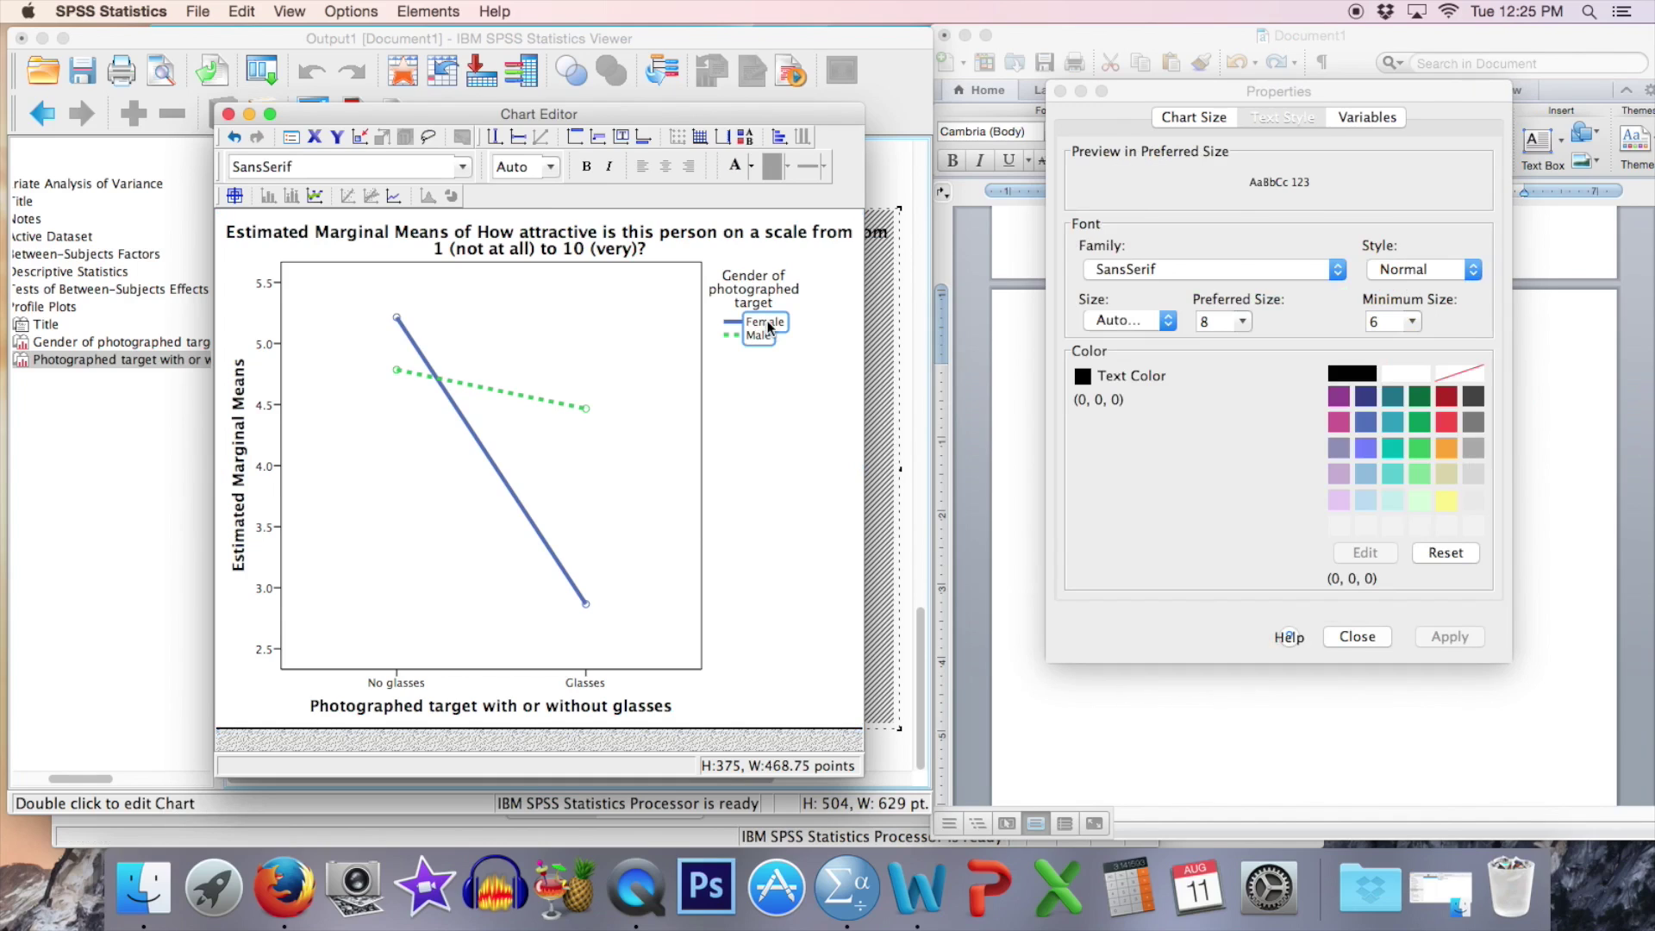
left_click(555, 167)
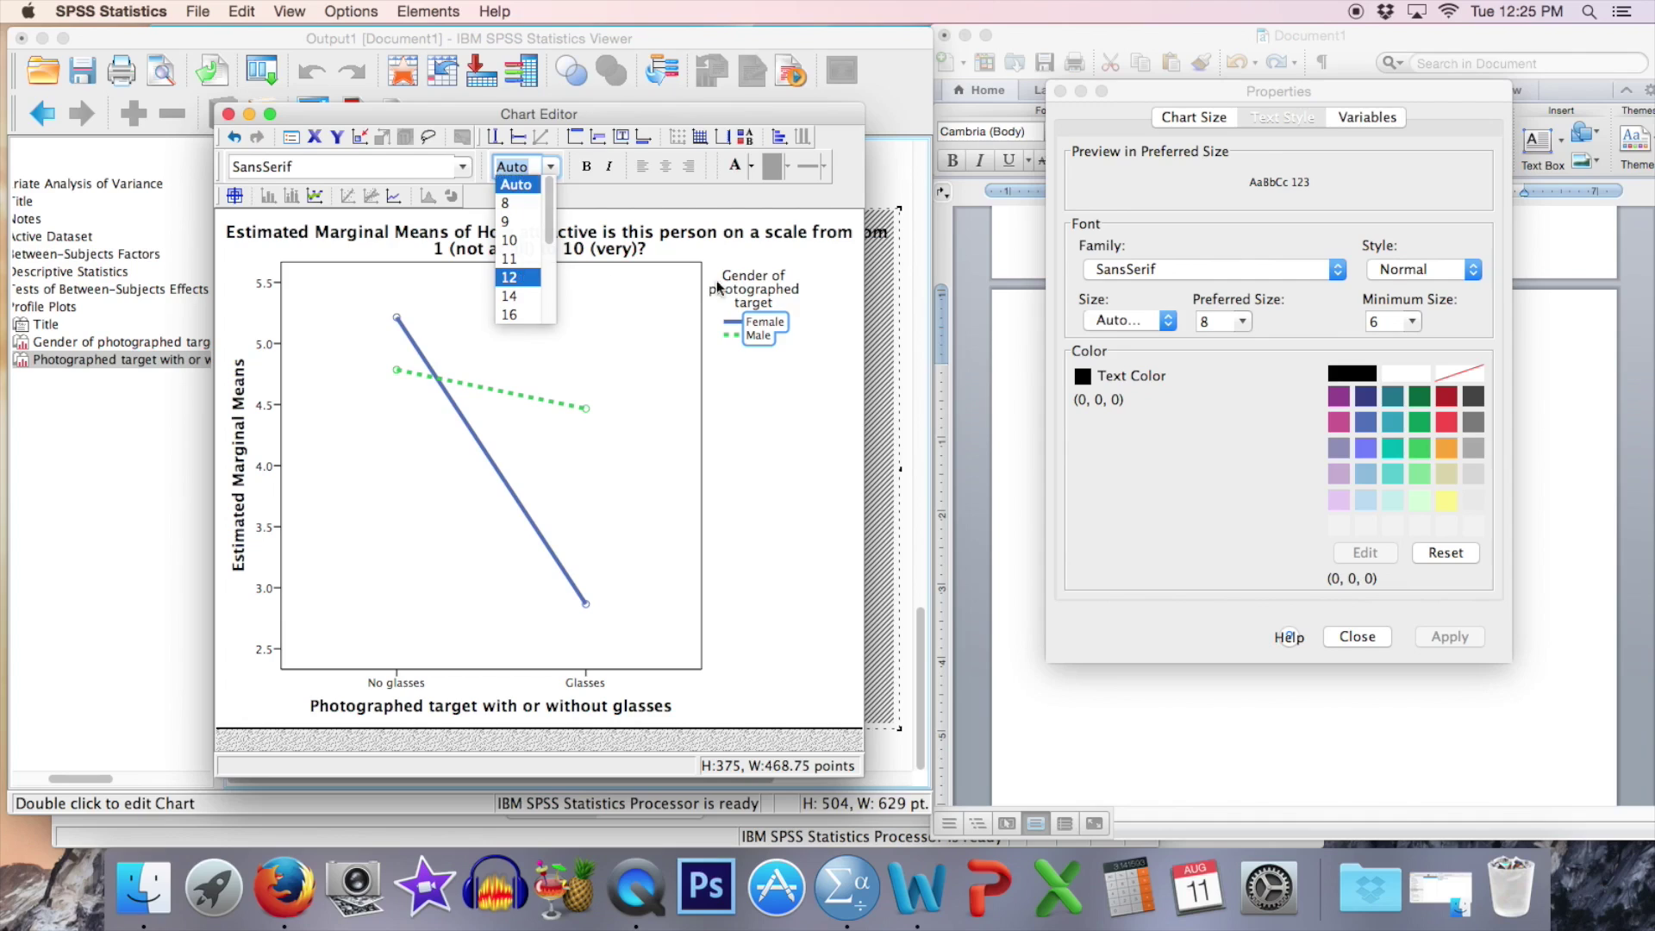
key("Return")
left_click(750, 290)
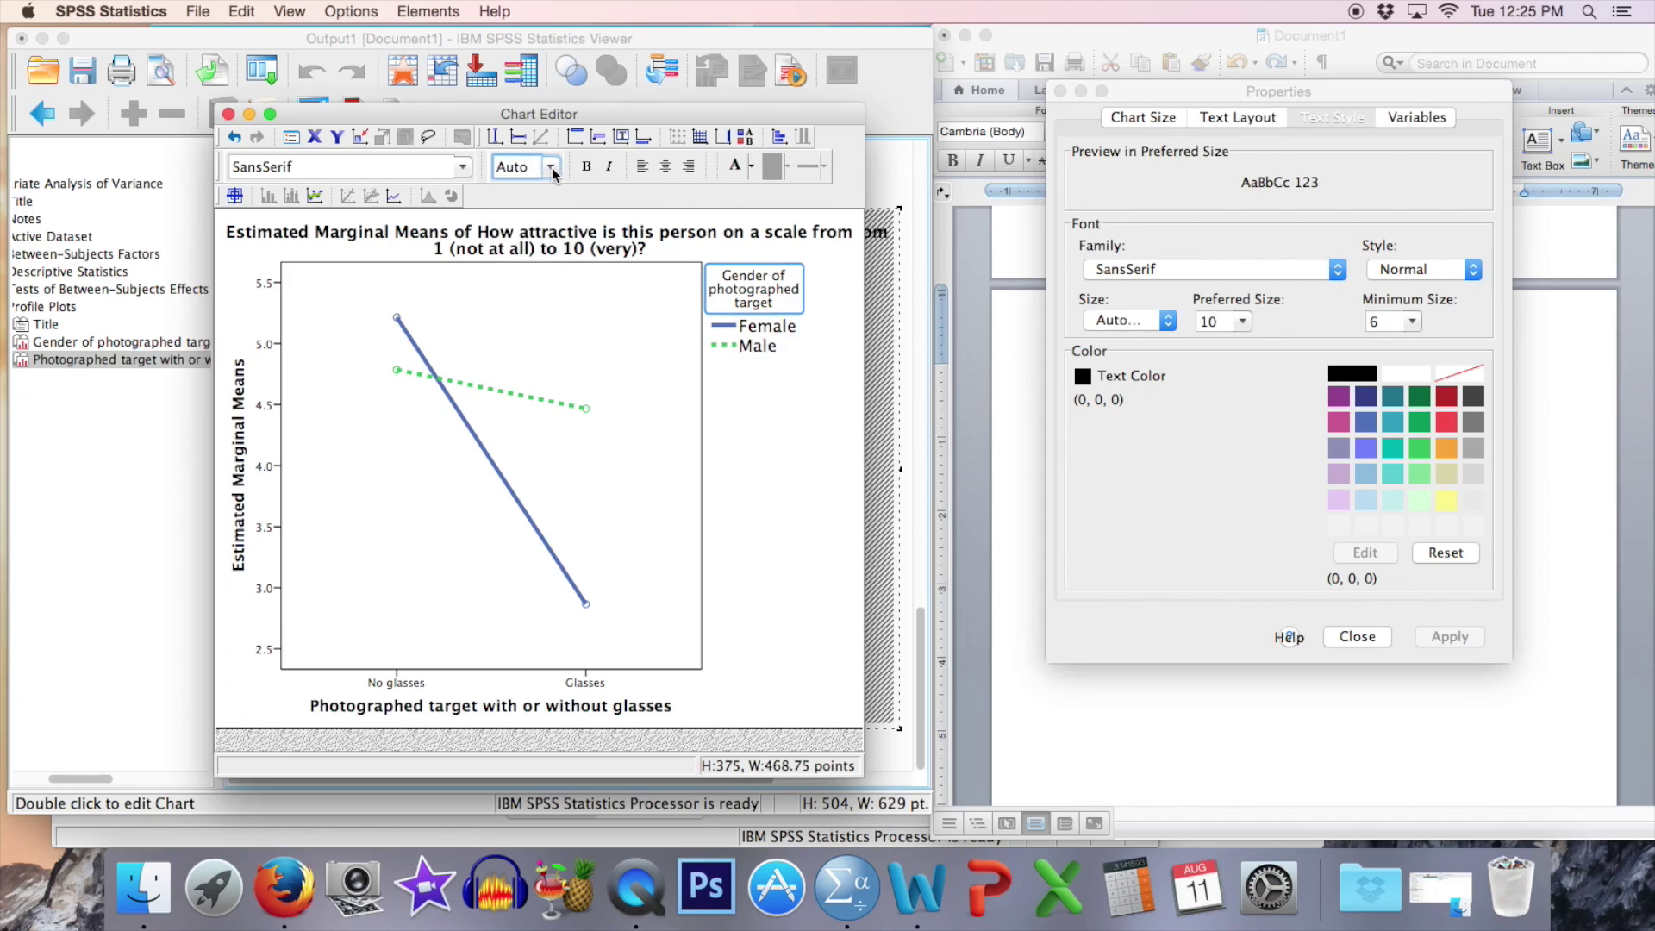
left_click(553, 167)
left_click(515, 285)
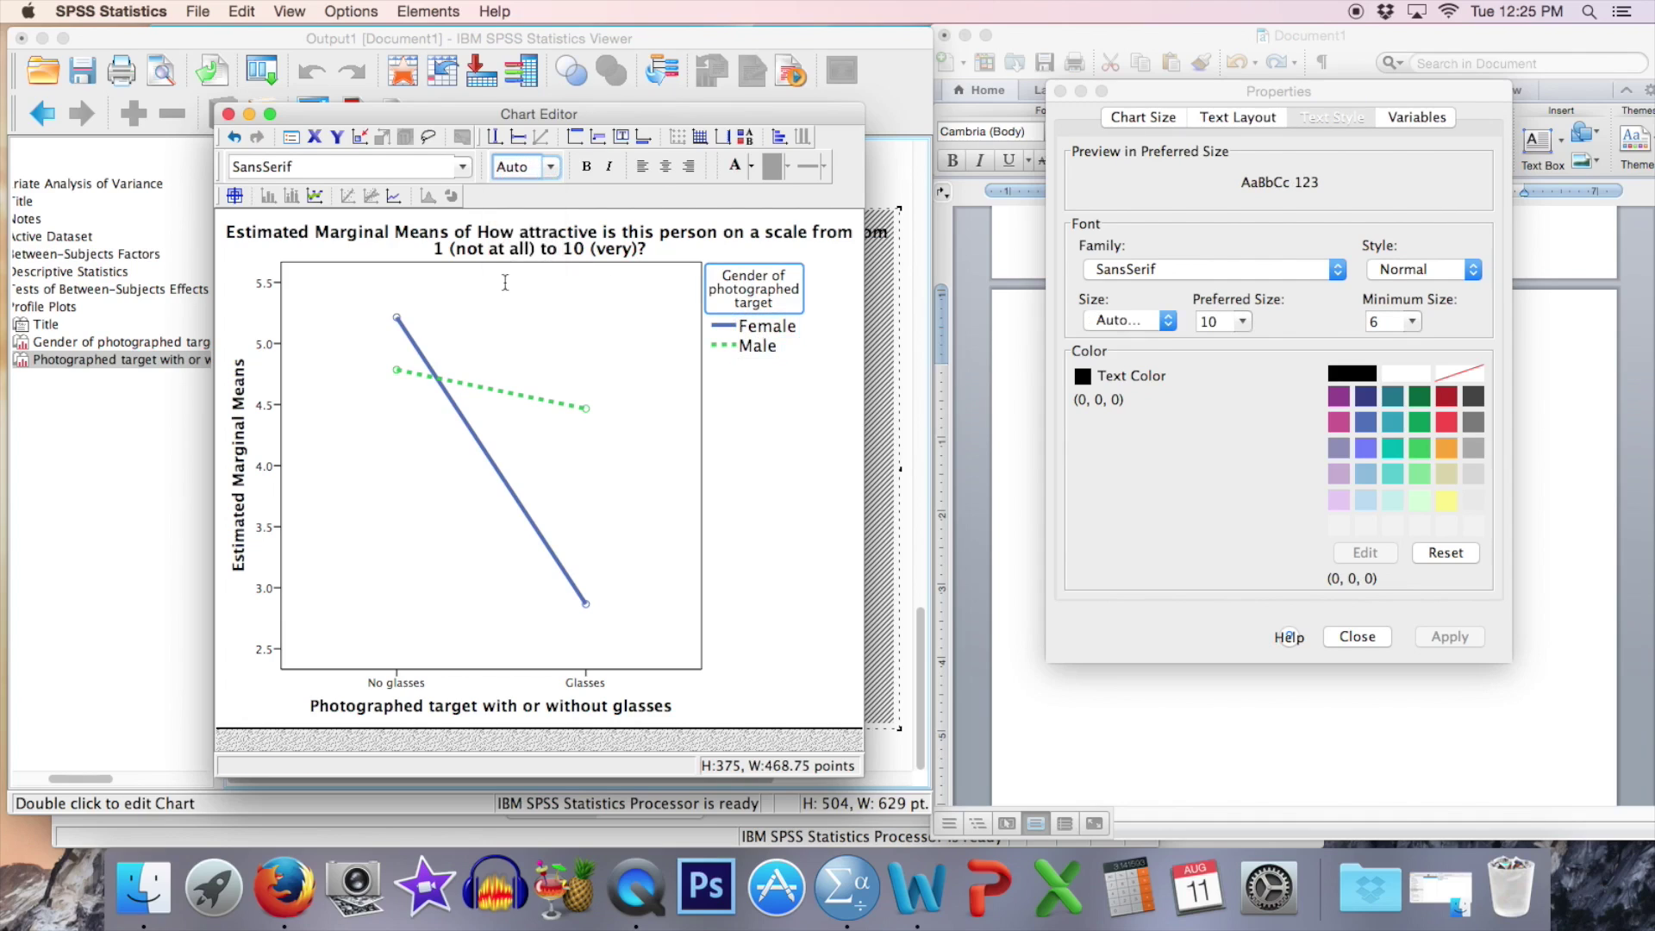
Set the font size of the "Estimated Marginal Means" axis title and that axis's number labels to 12
left_click(243, 440)
left_click(550, 167)
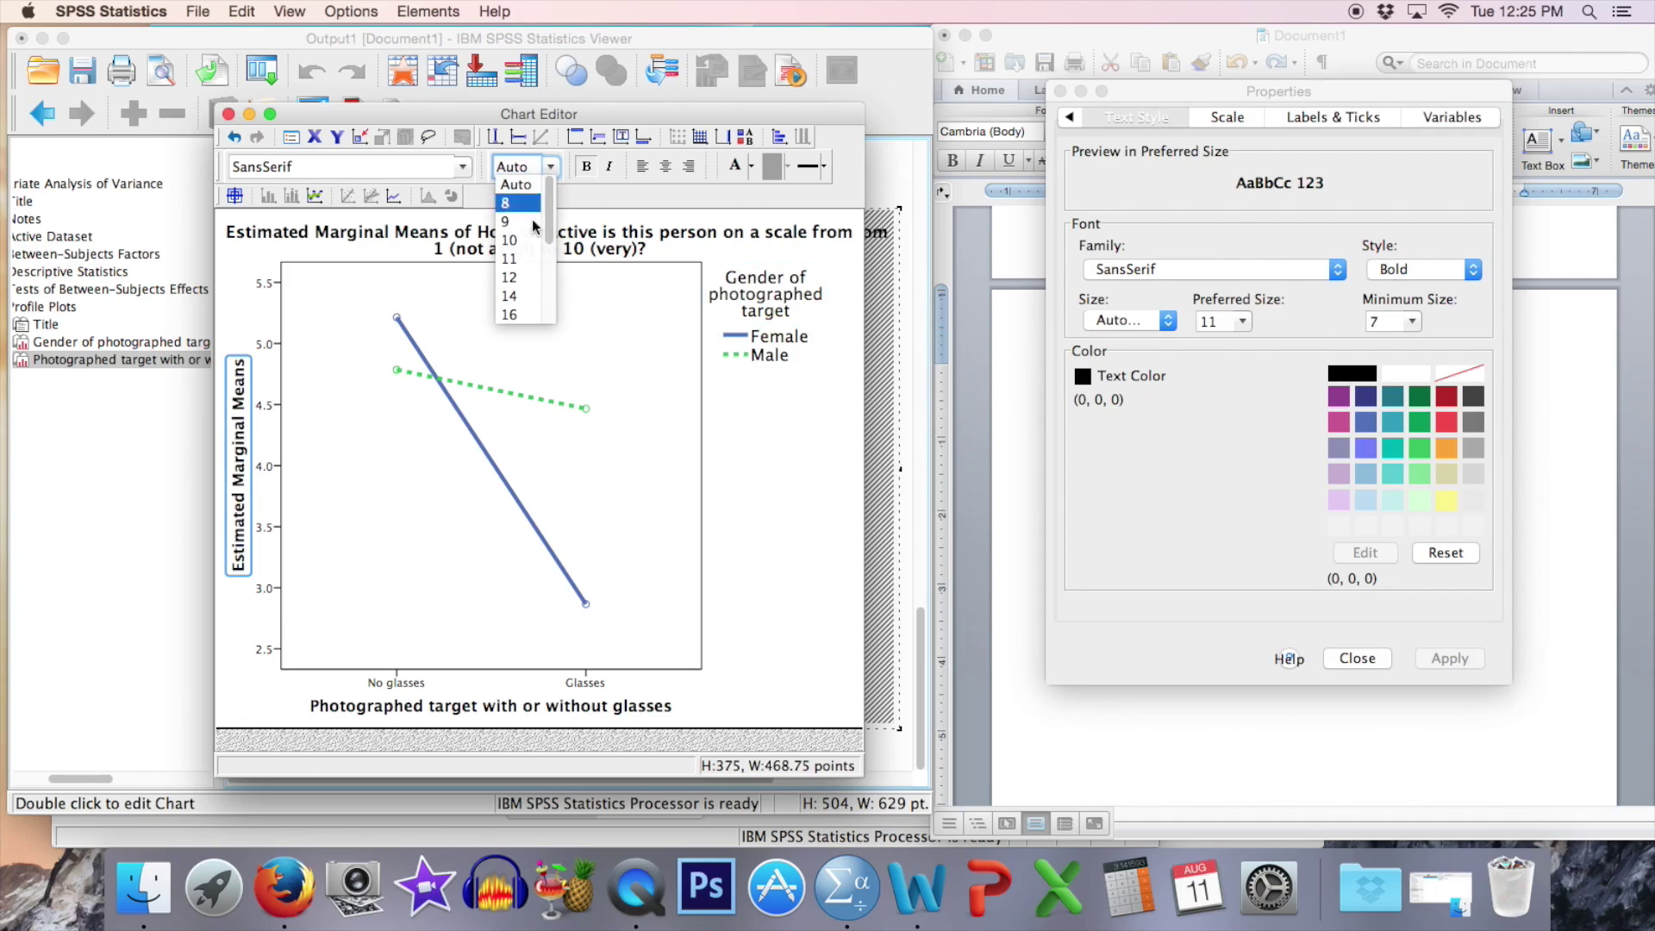
left_click(517, 277)
left_click(265, 344)
left_click(551, 168)
left_click(517, 279)
Set the font size of the No glasses and Glasses category labels and of the horizontal axis title to 12
left_click(589, 683)
left_click(551, 167)
left_click(517, 278)
left_click(497, 706)
left_click(551, 167)
left_click(518, 278)
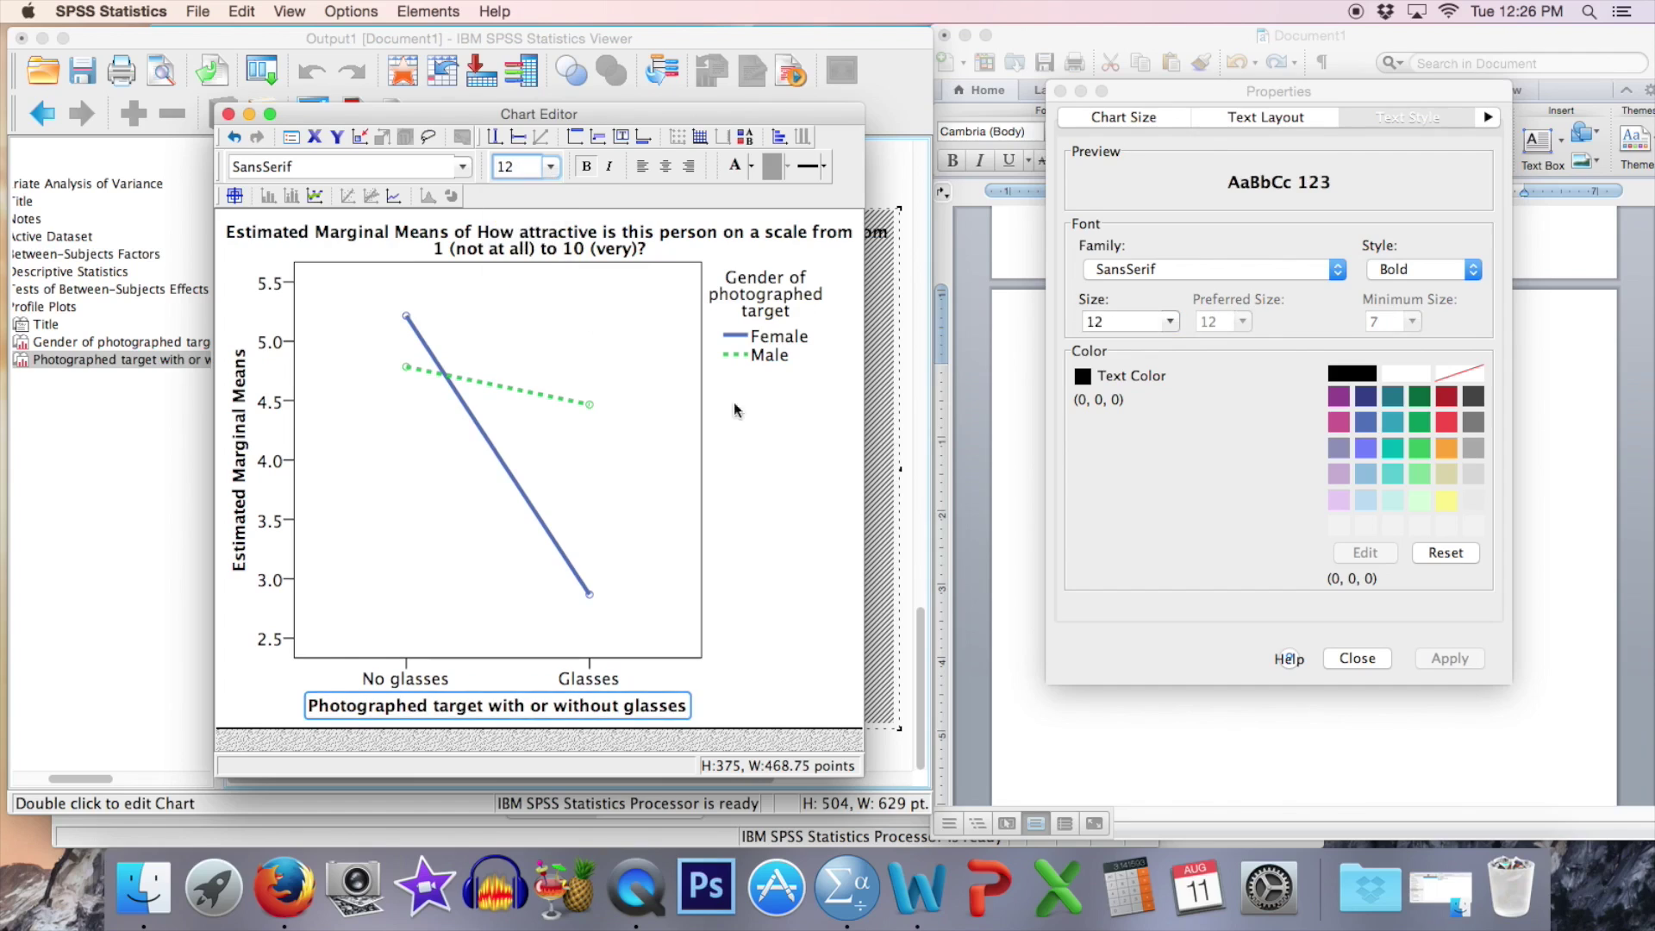
left_click(804, 467)
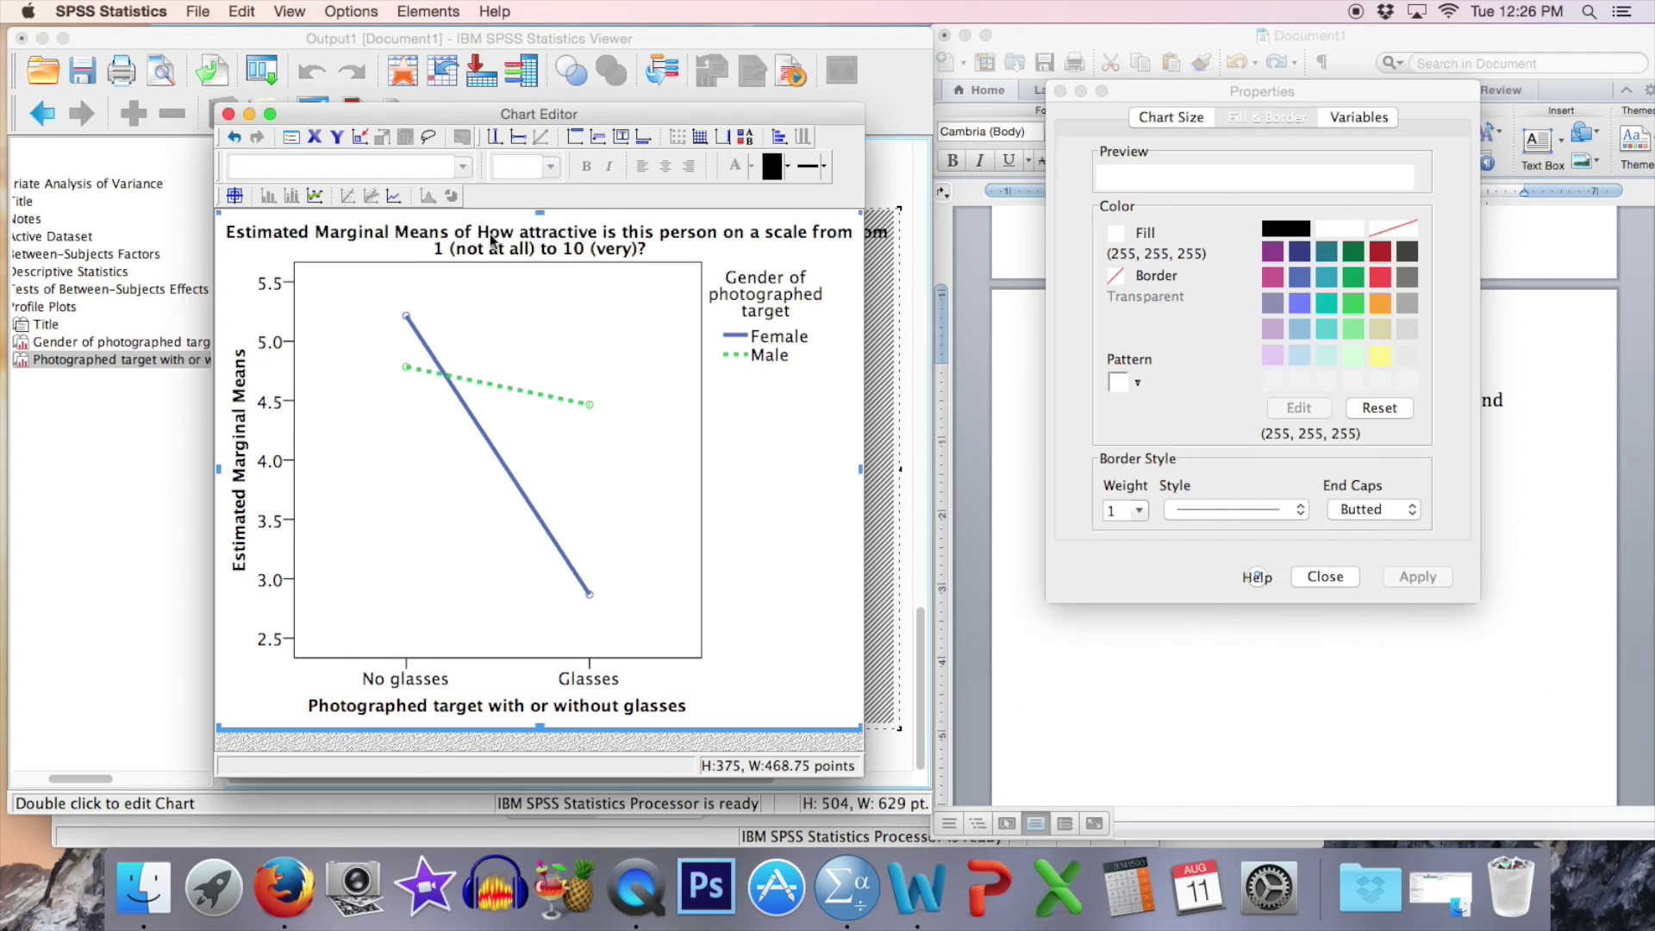
Delete the chart's "Estimated Marginal Means of How attractive is this person…" title text
left_click(575, 235)
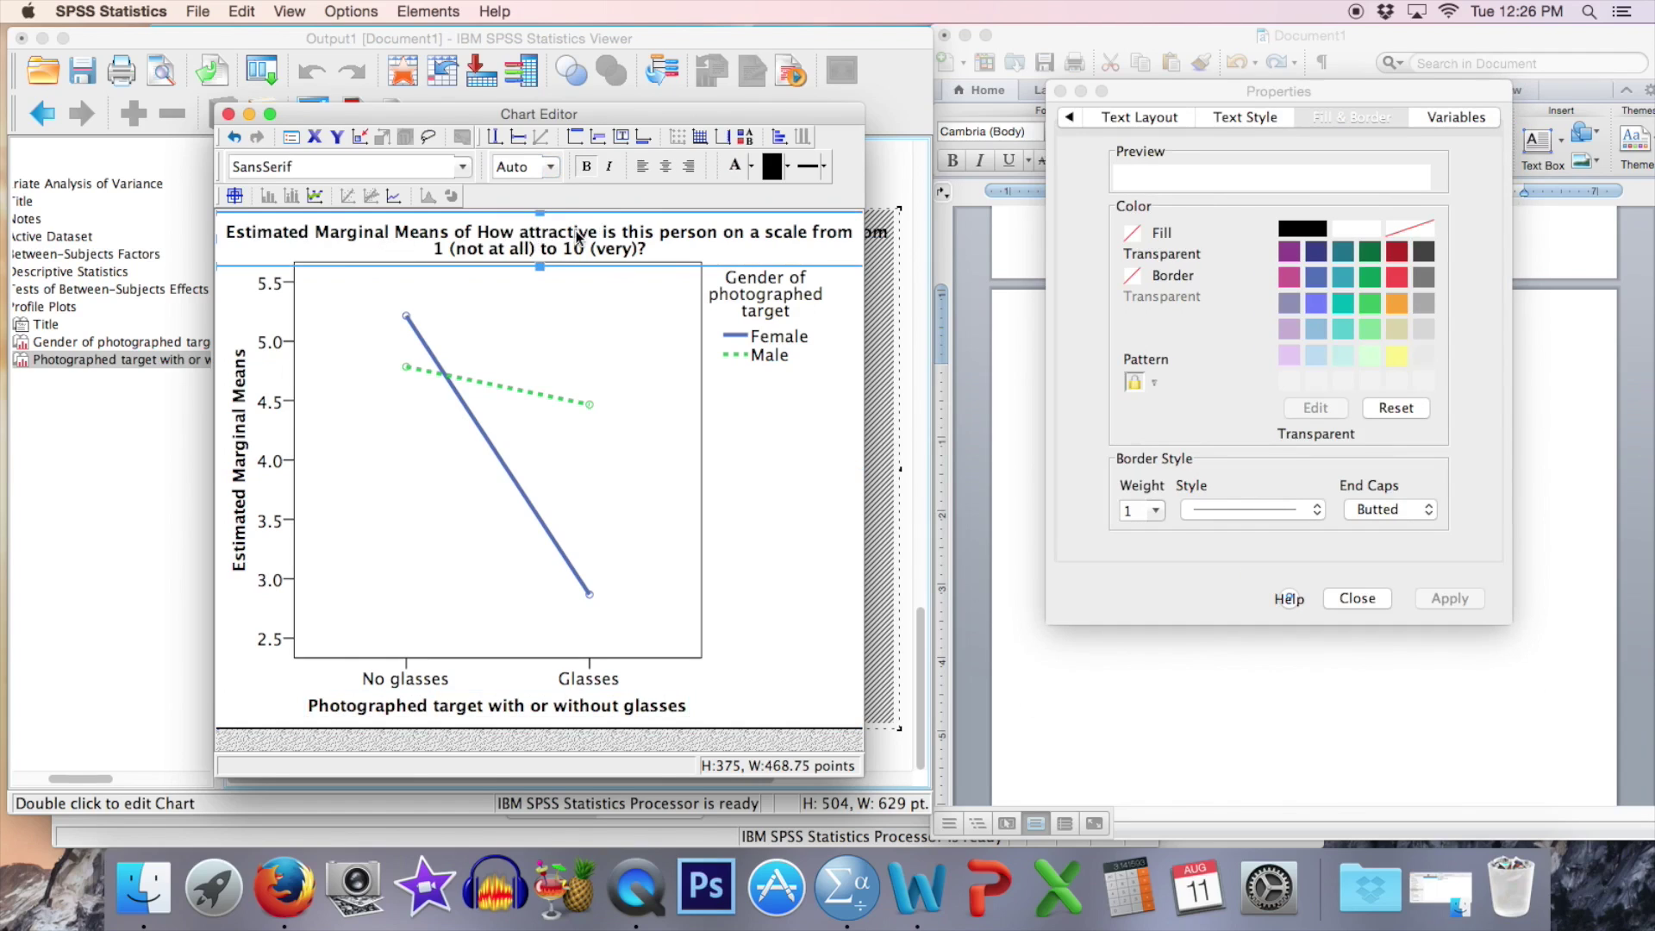
left_click(572, 233)
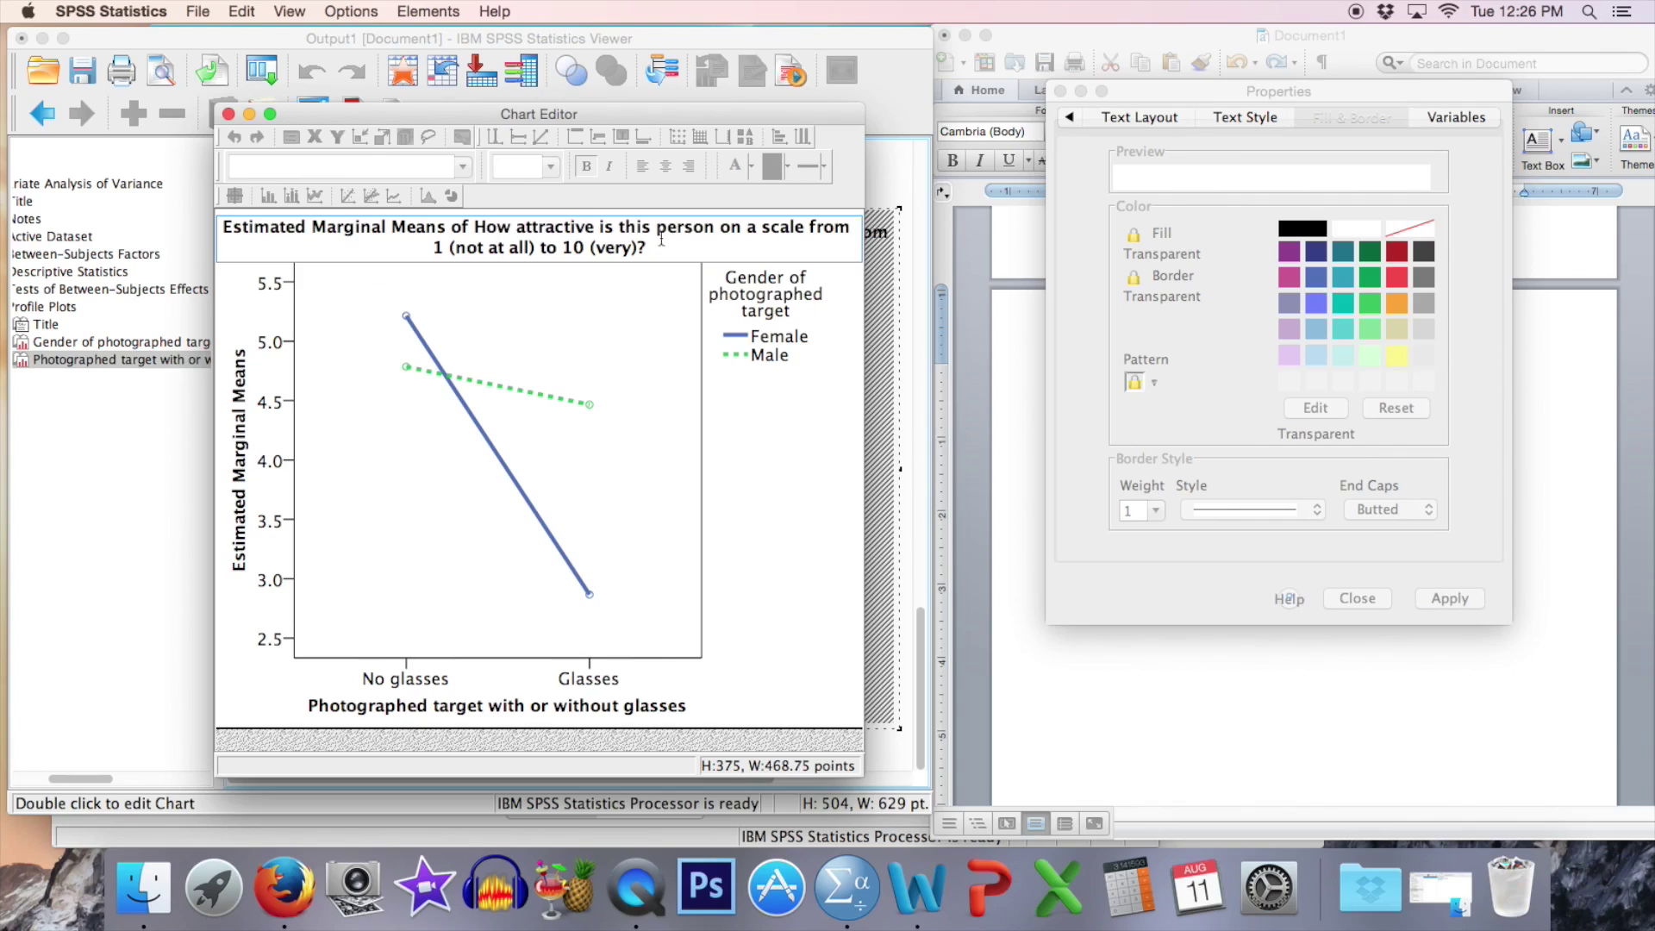
left_click_drag(680, 248, 199, 215)
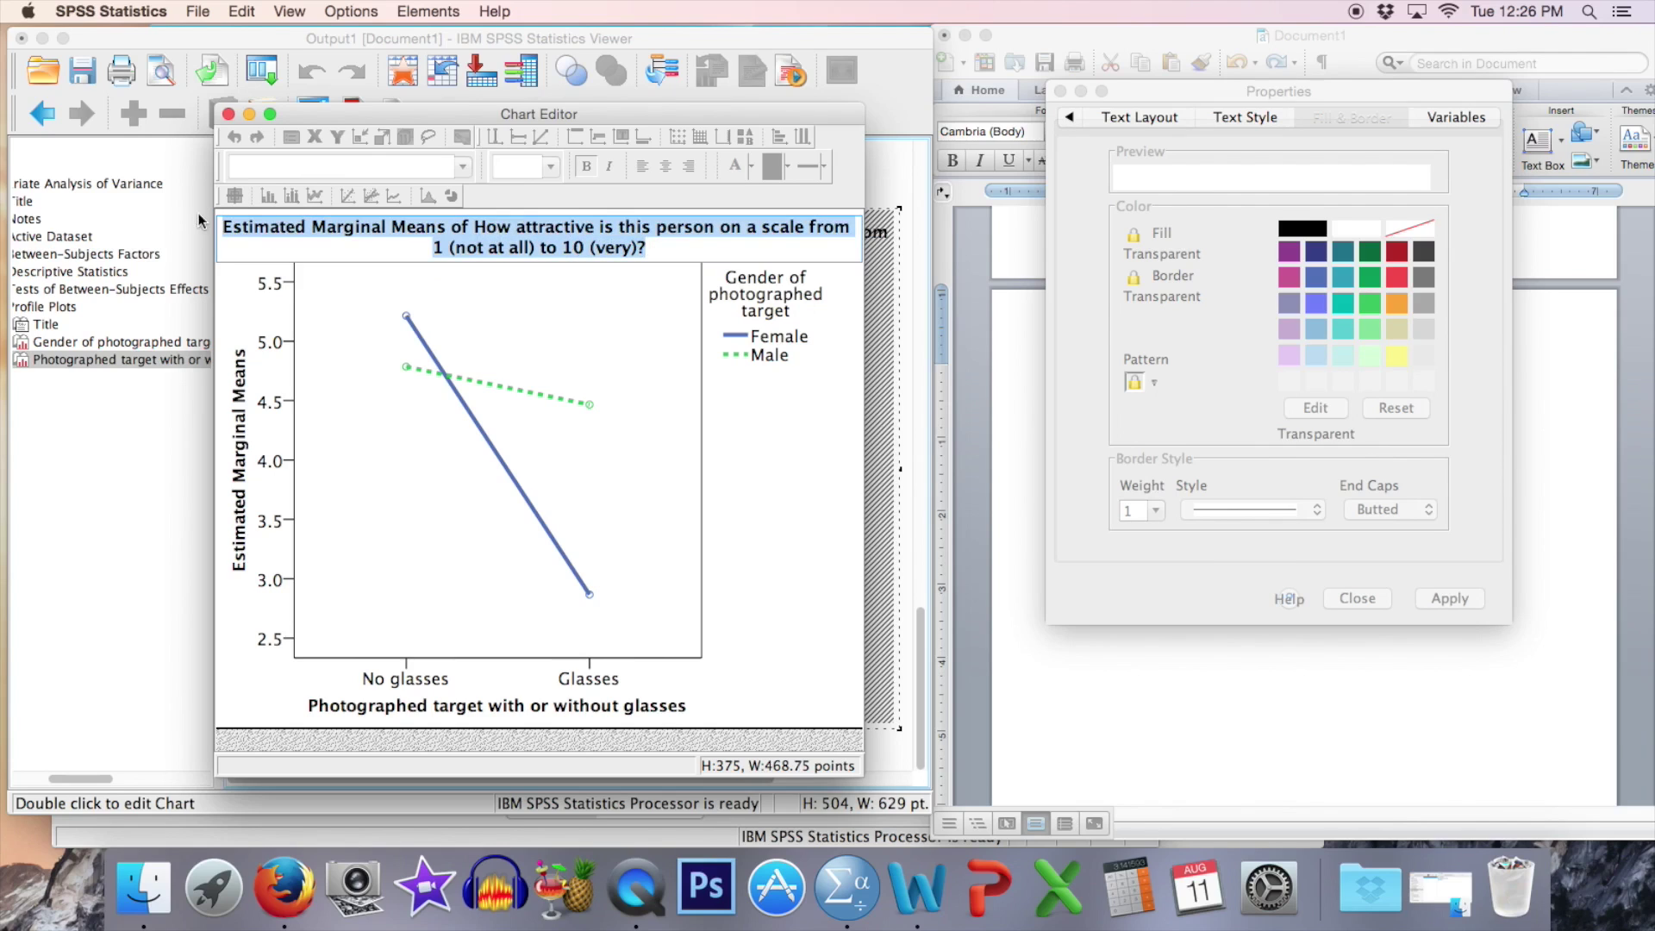
key("BackSpace")
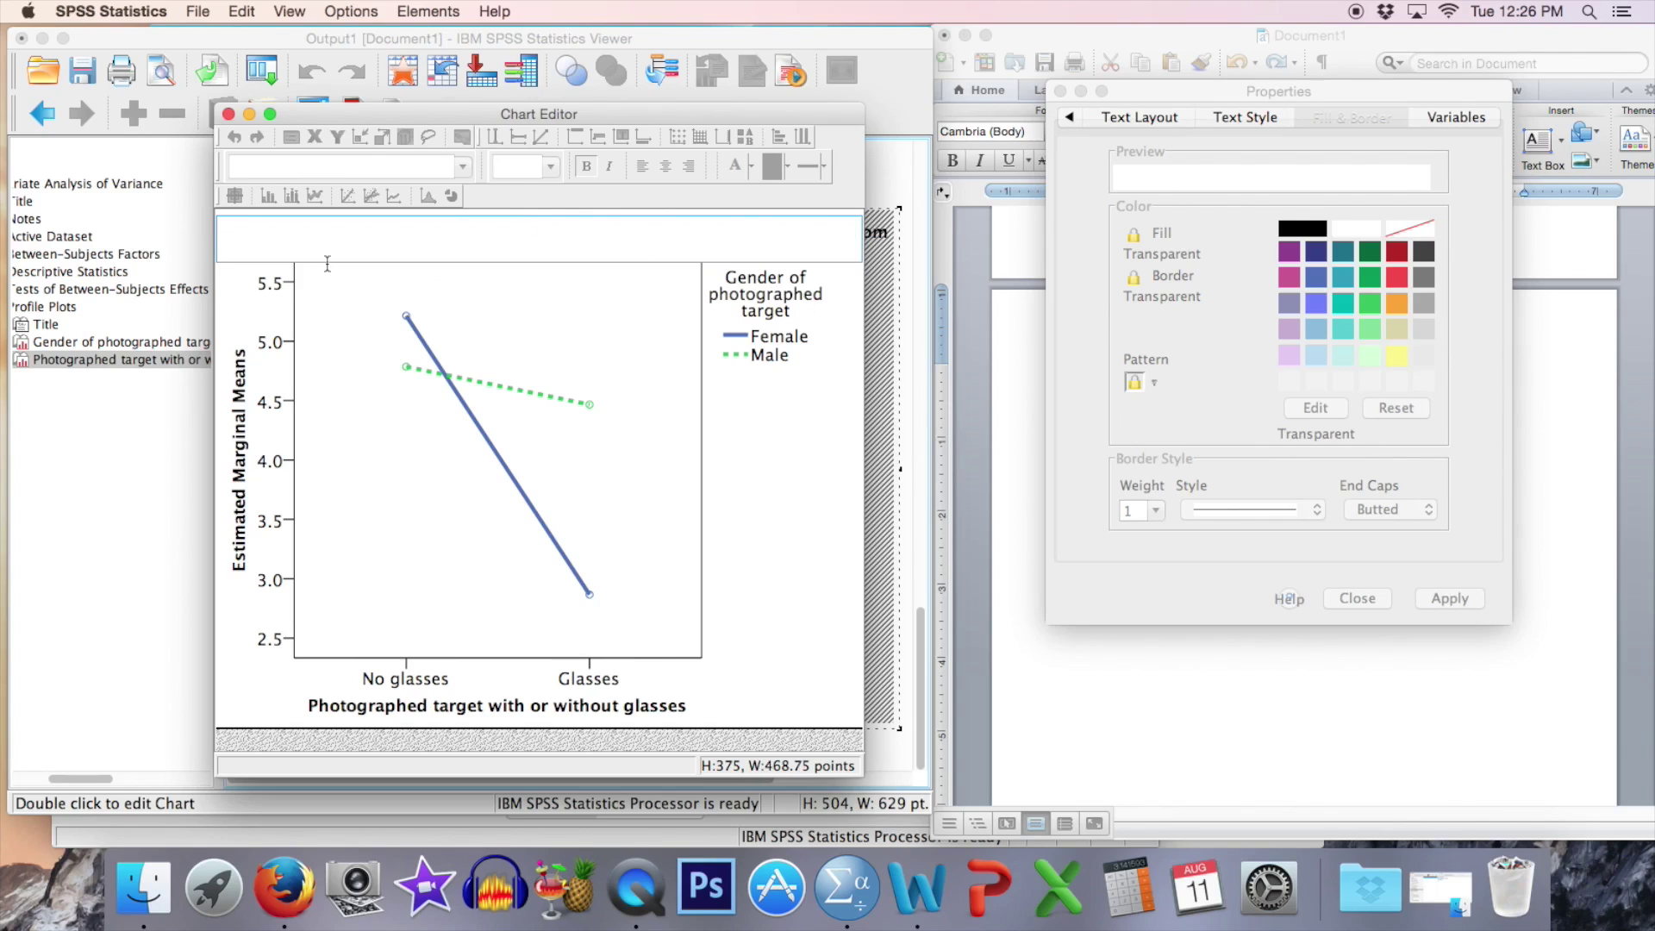
left_click(778, 448)
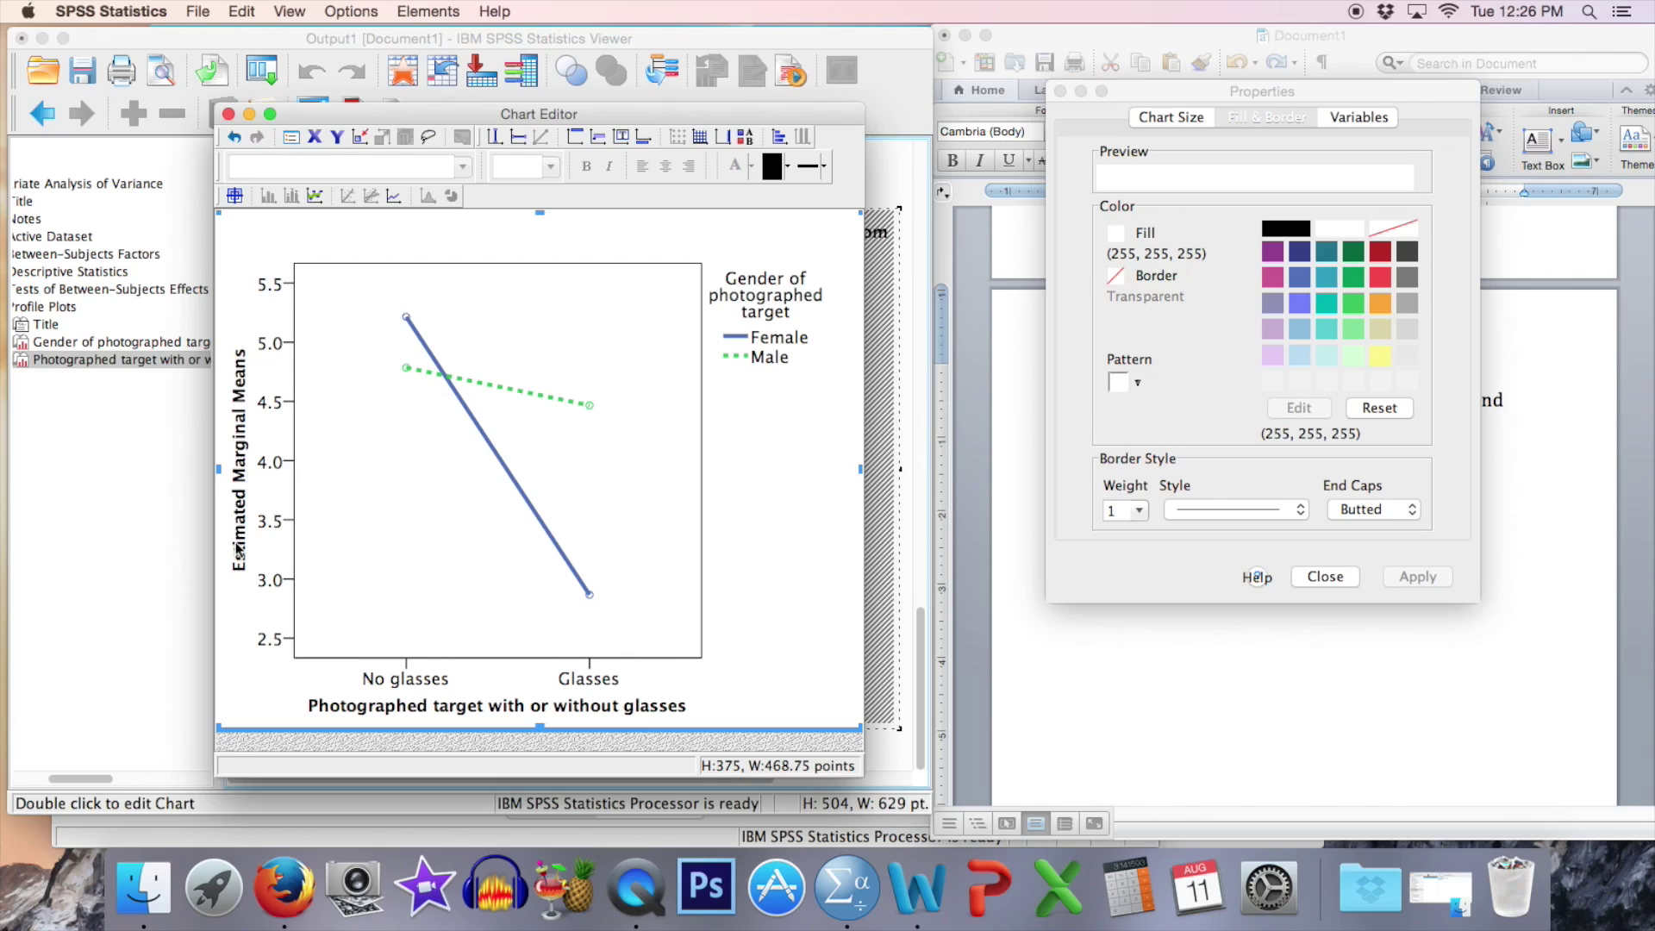
Change the vertical axis title to "Average Attractiveness (scale 1 - 10)" and deselect it
left_click(240, 448)
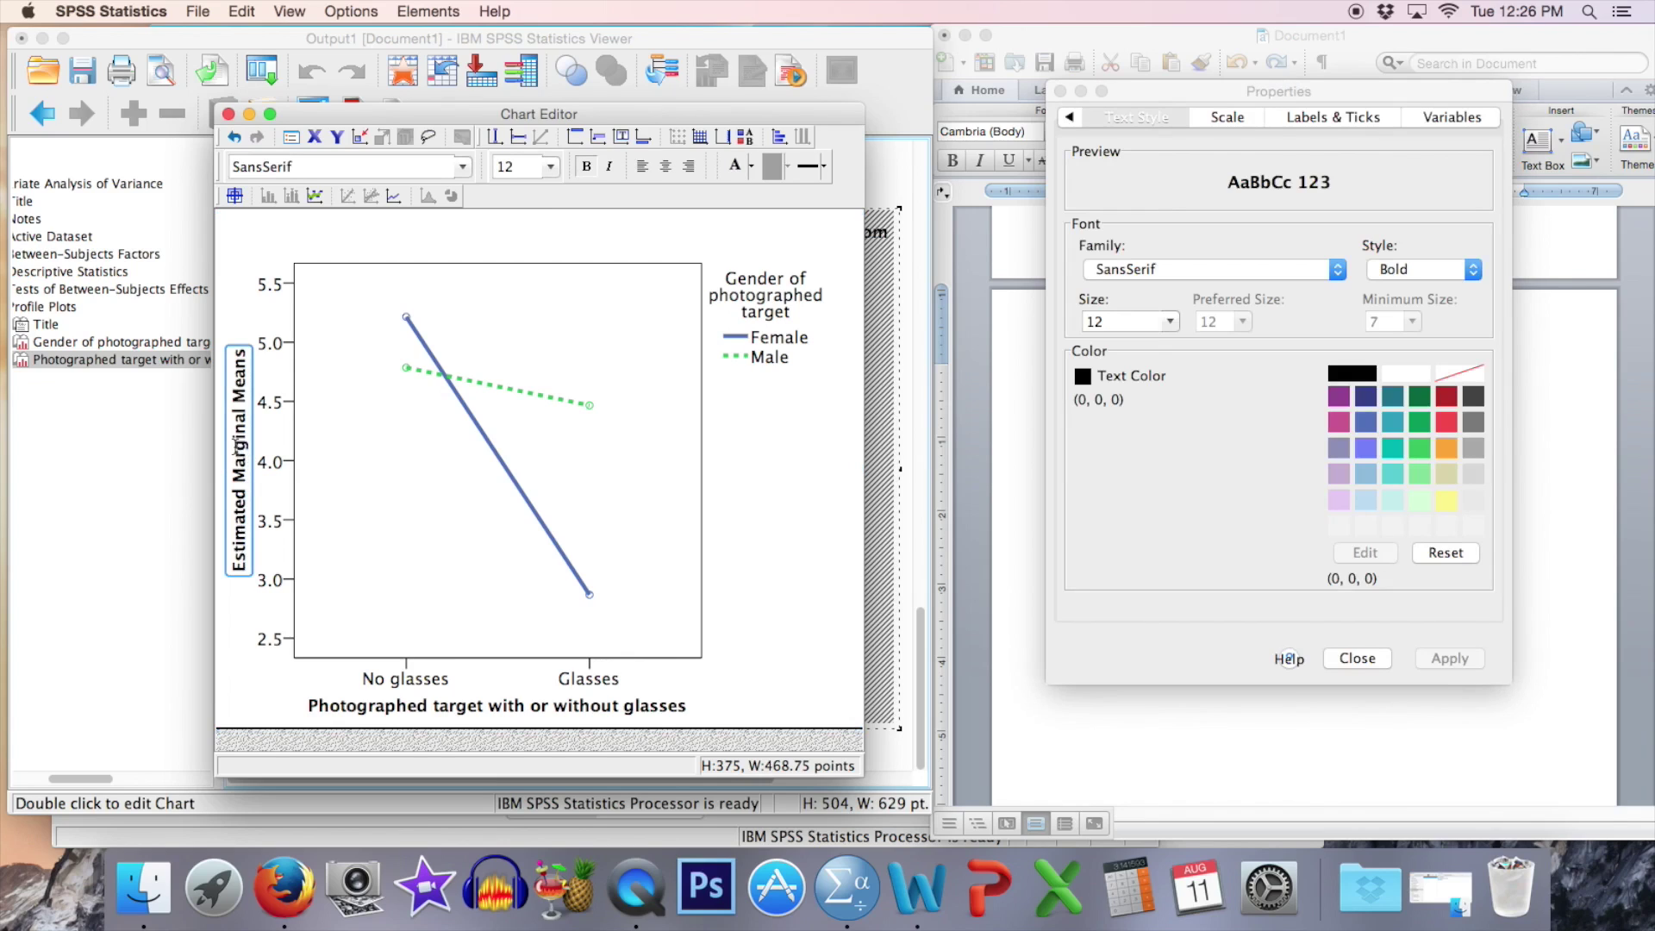
left_click(240, 449)
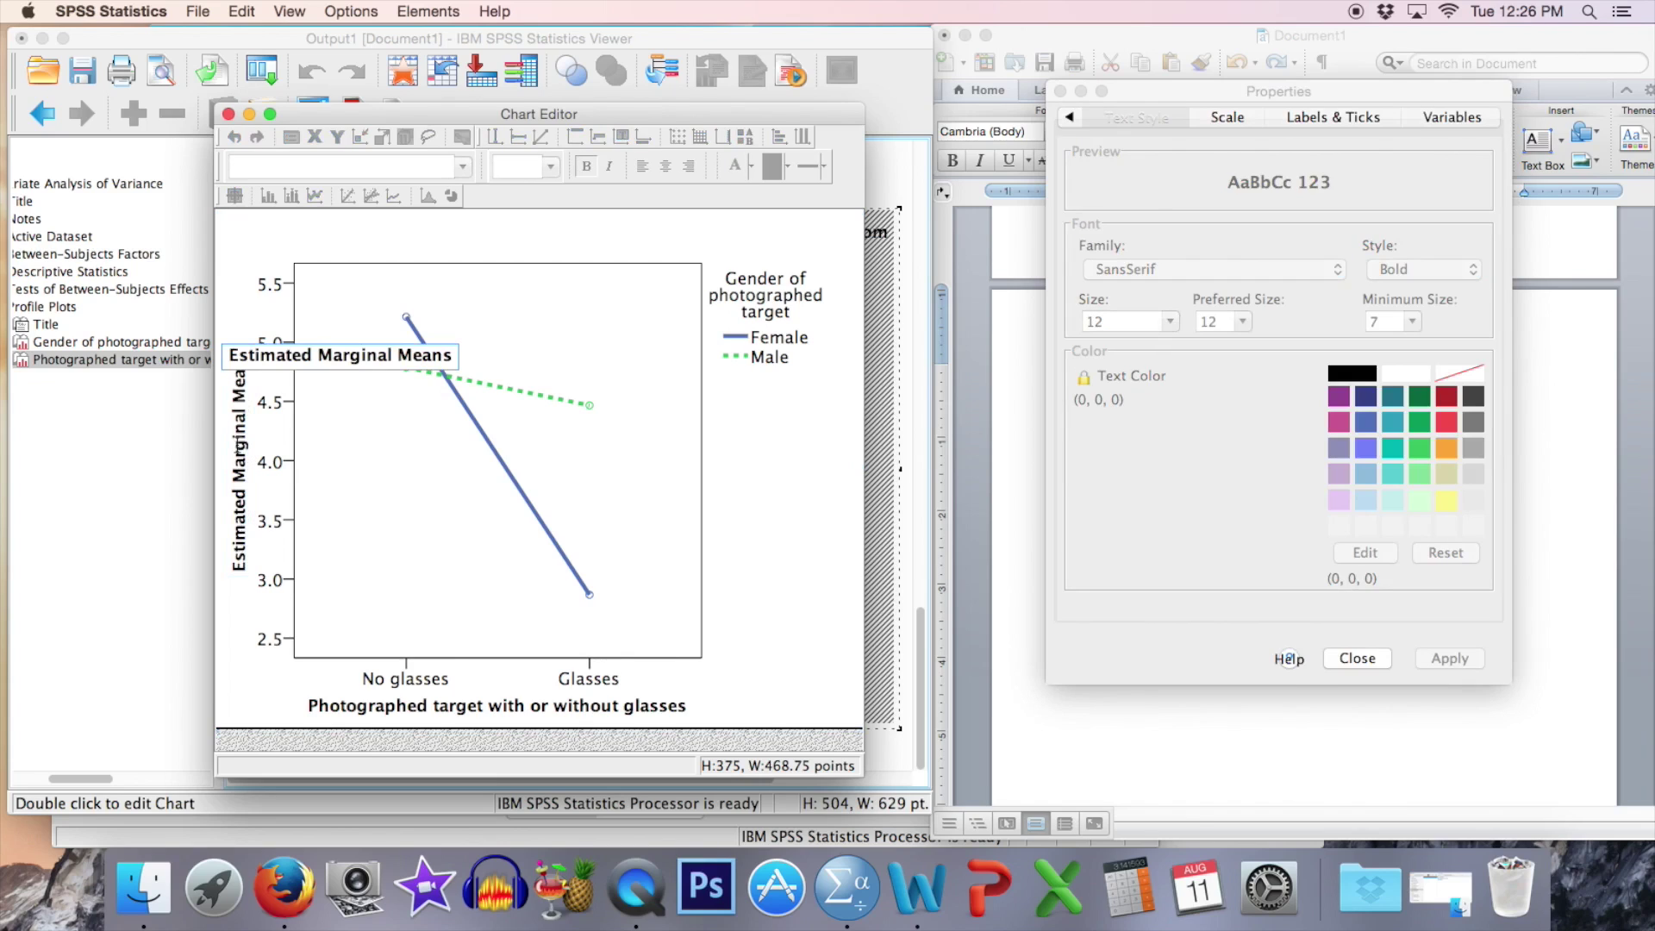
key("super+a")
type("A")
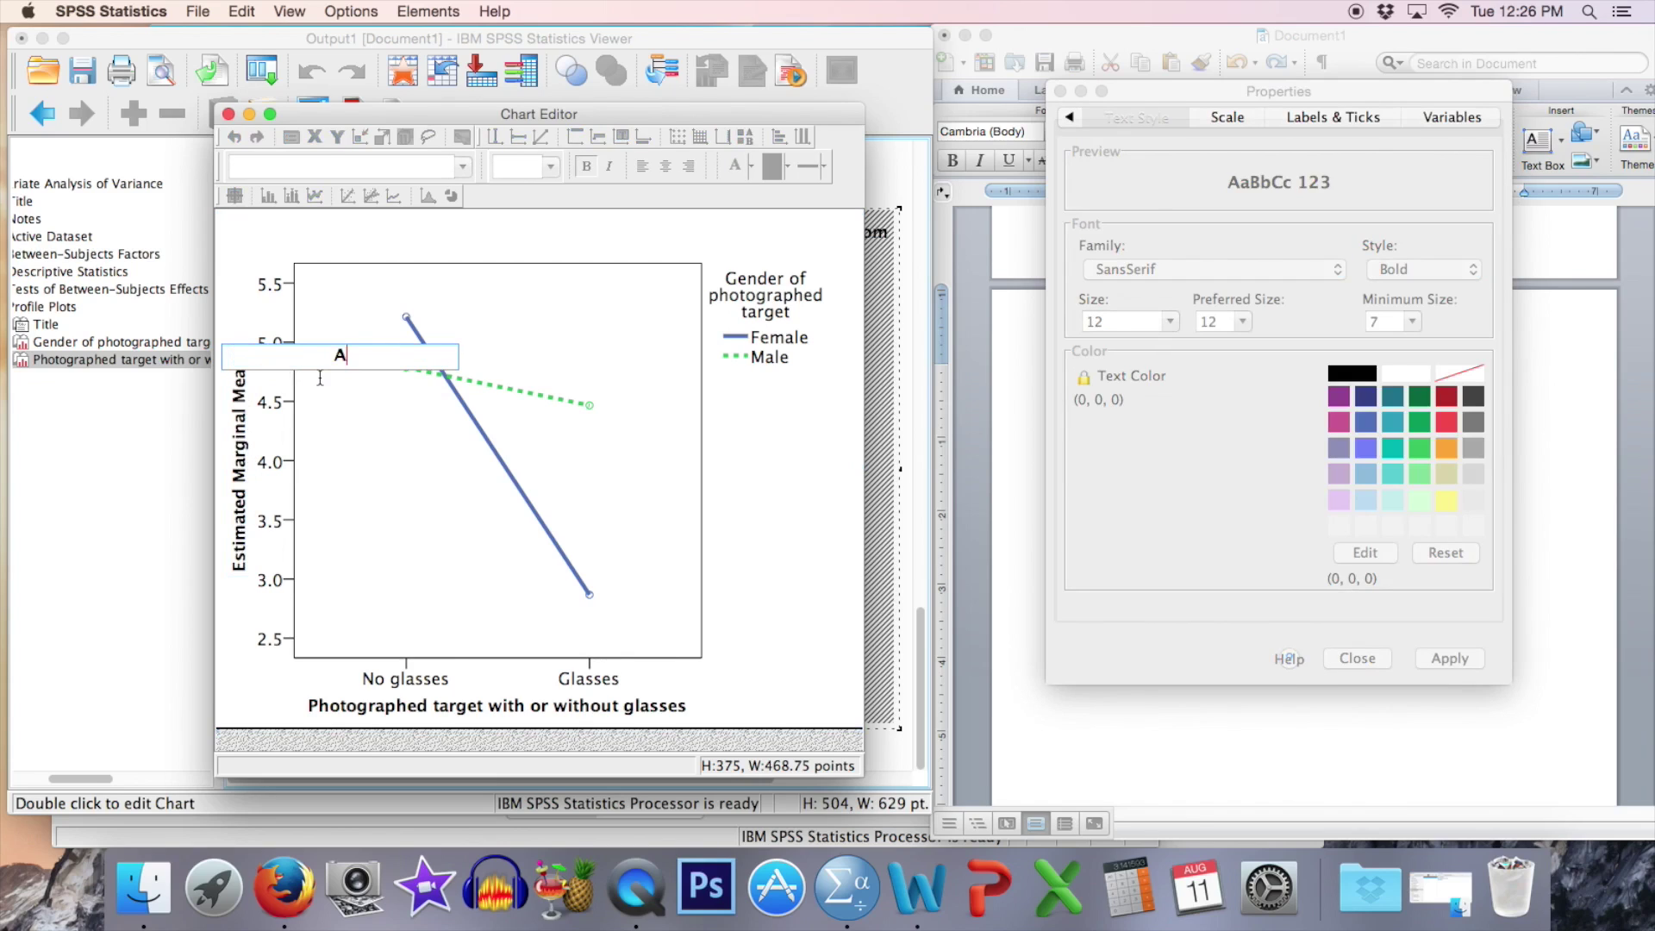
type("verage Attractiveness (")
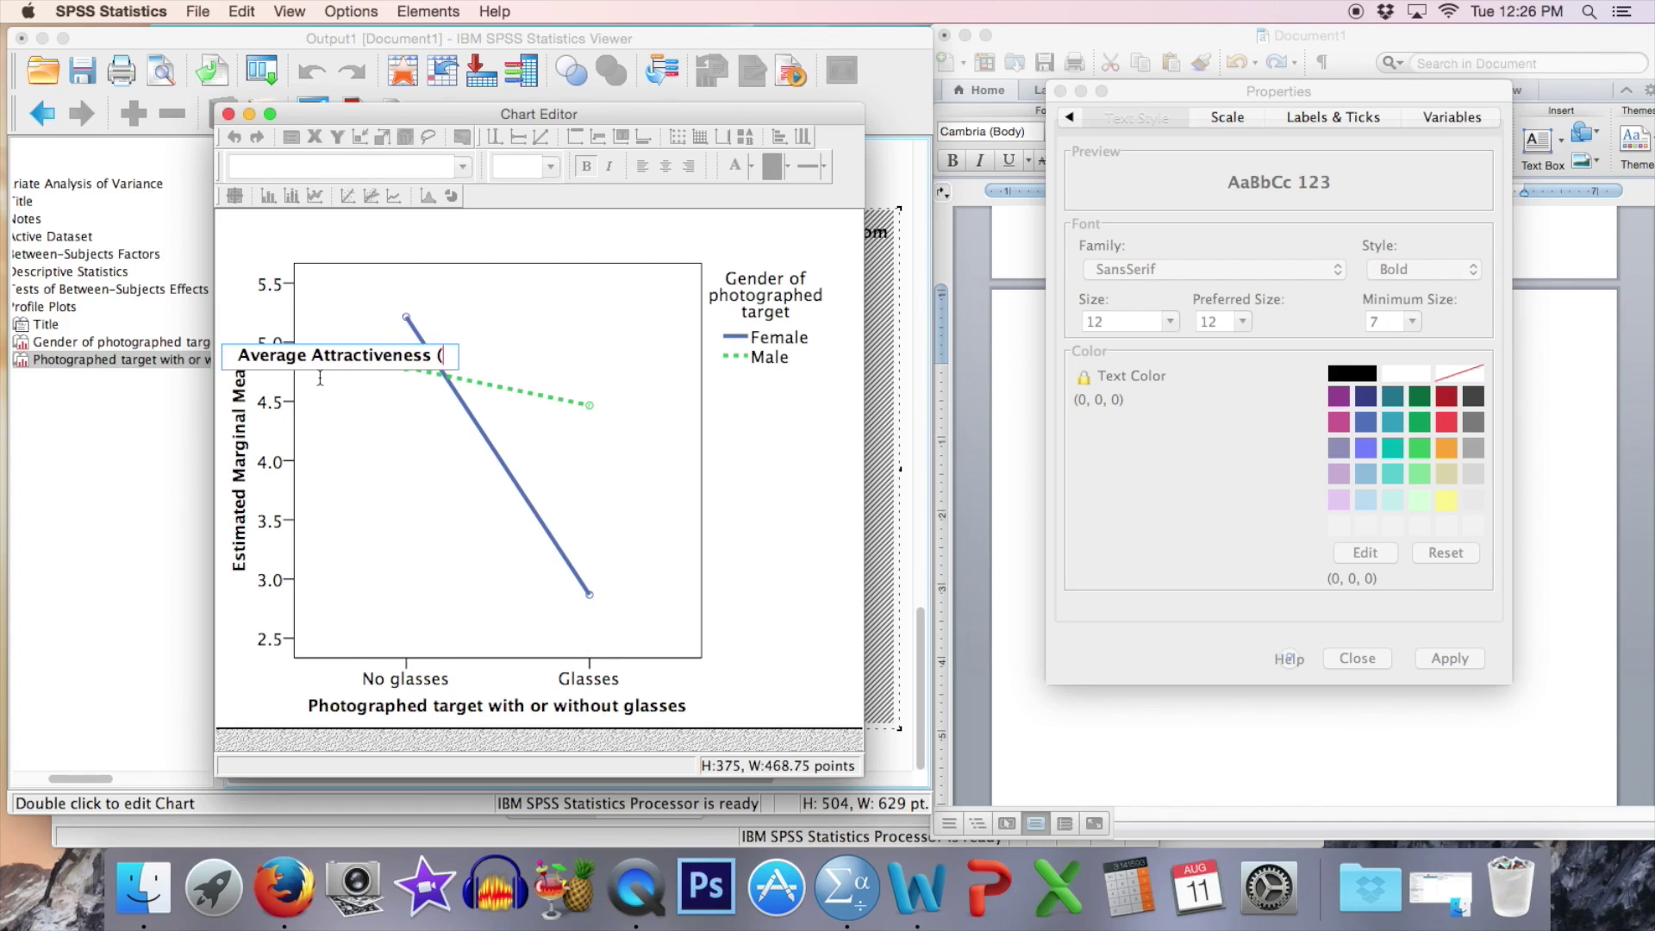
type("scale 1 - 10)")
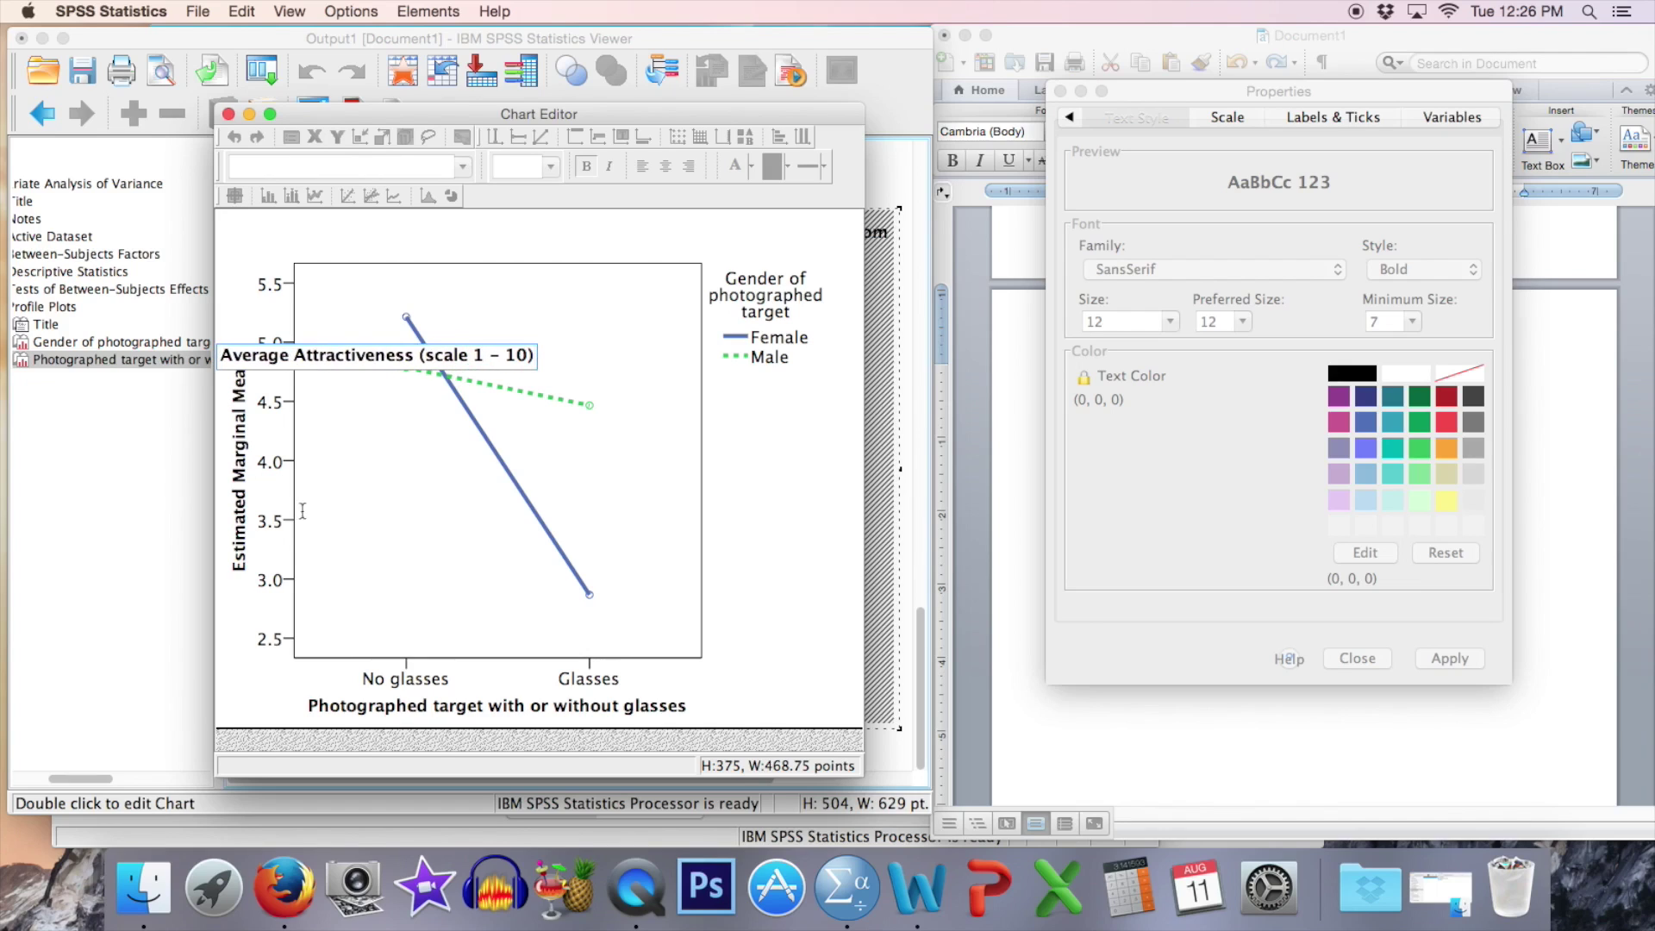
left_click(743, 236)
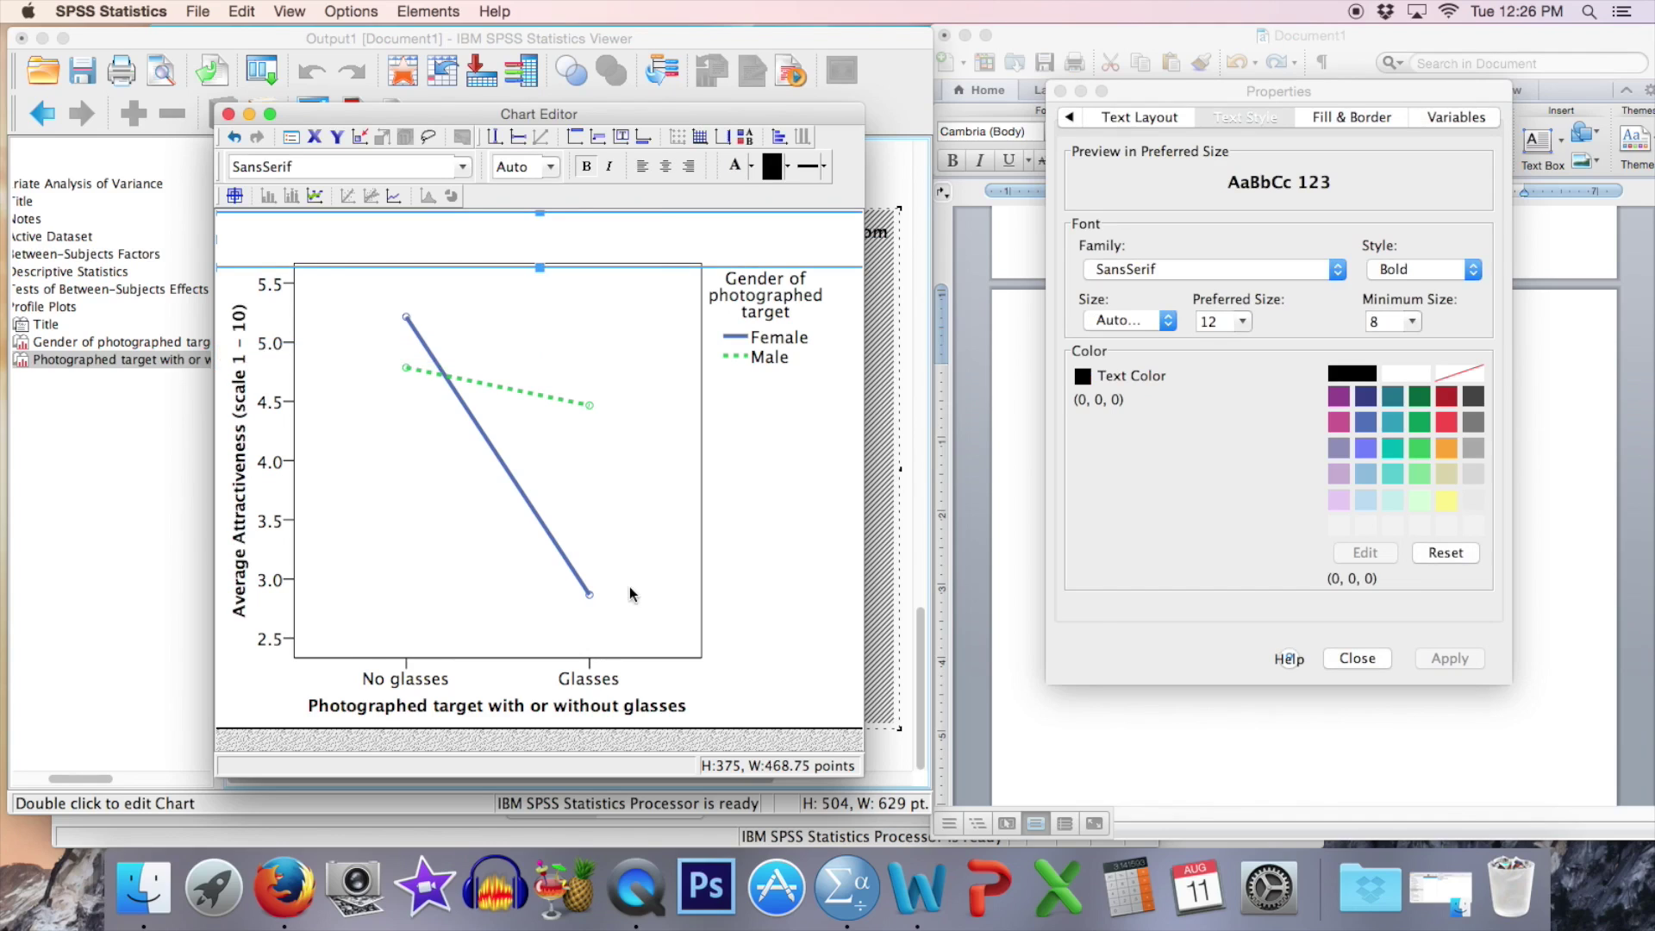
left_click(819, 542)
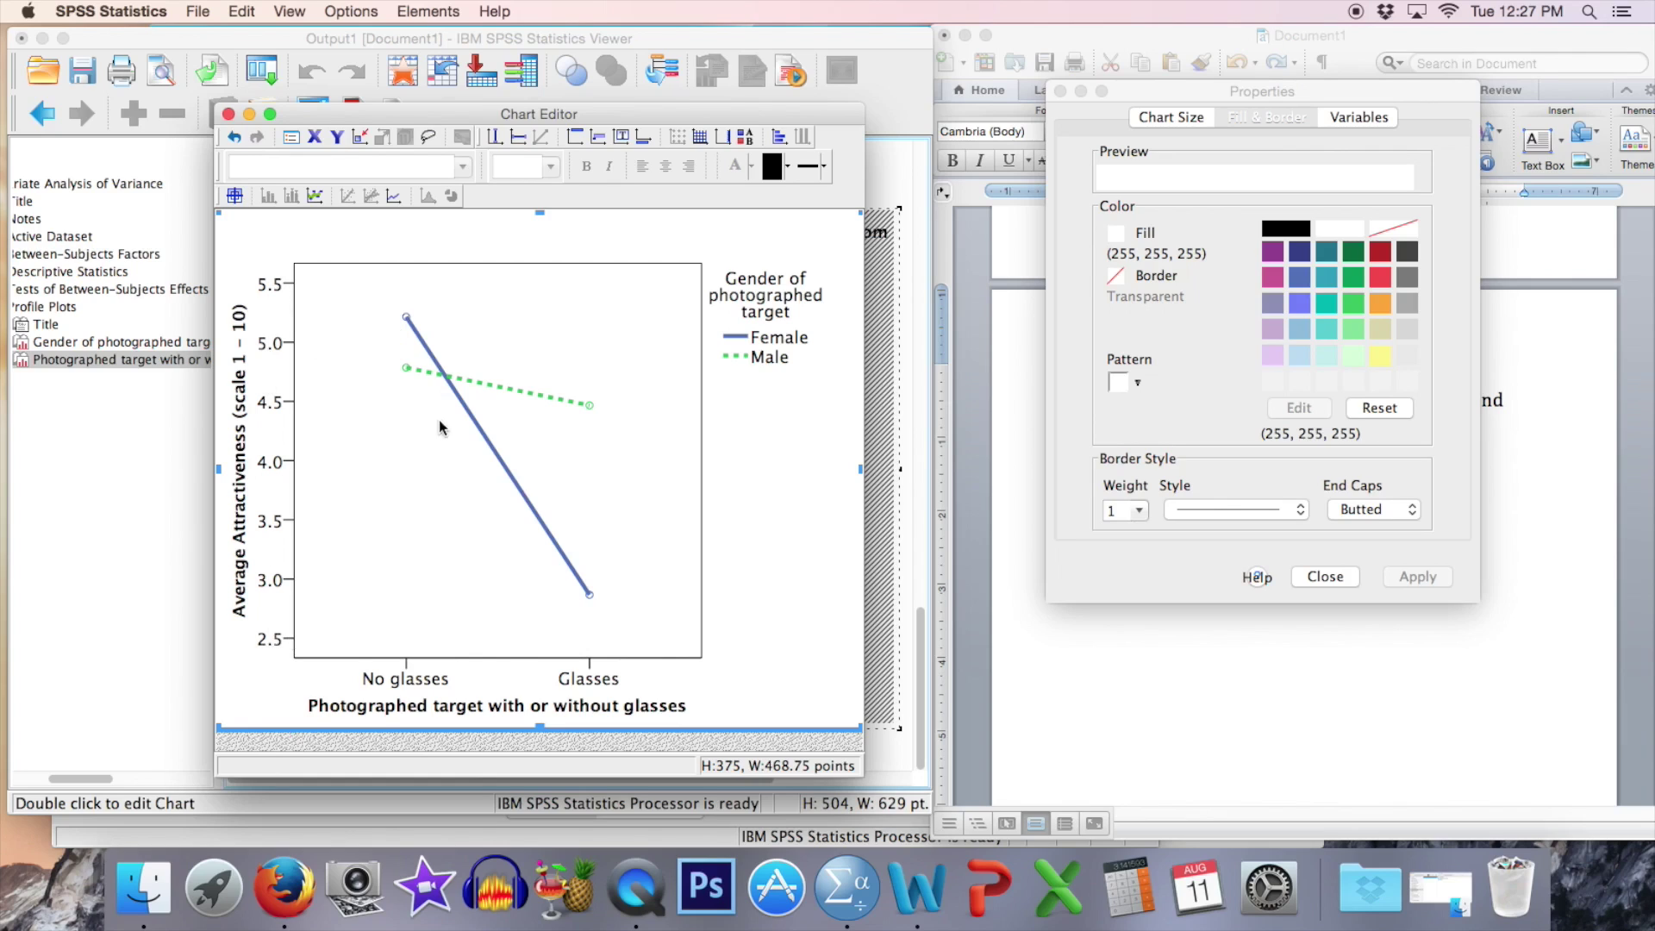
Set the vertical axis range to a minimum of 1 and a maximum of 10
left_click(276, 353)
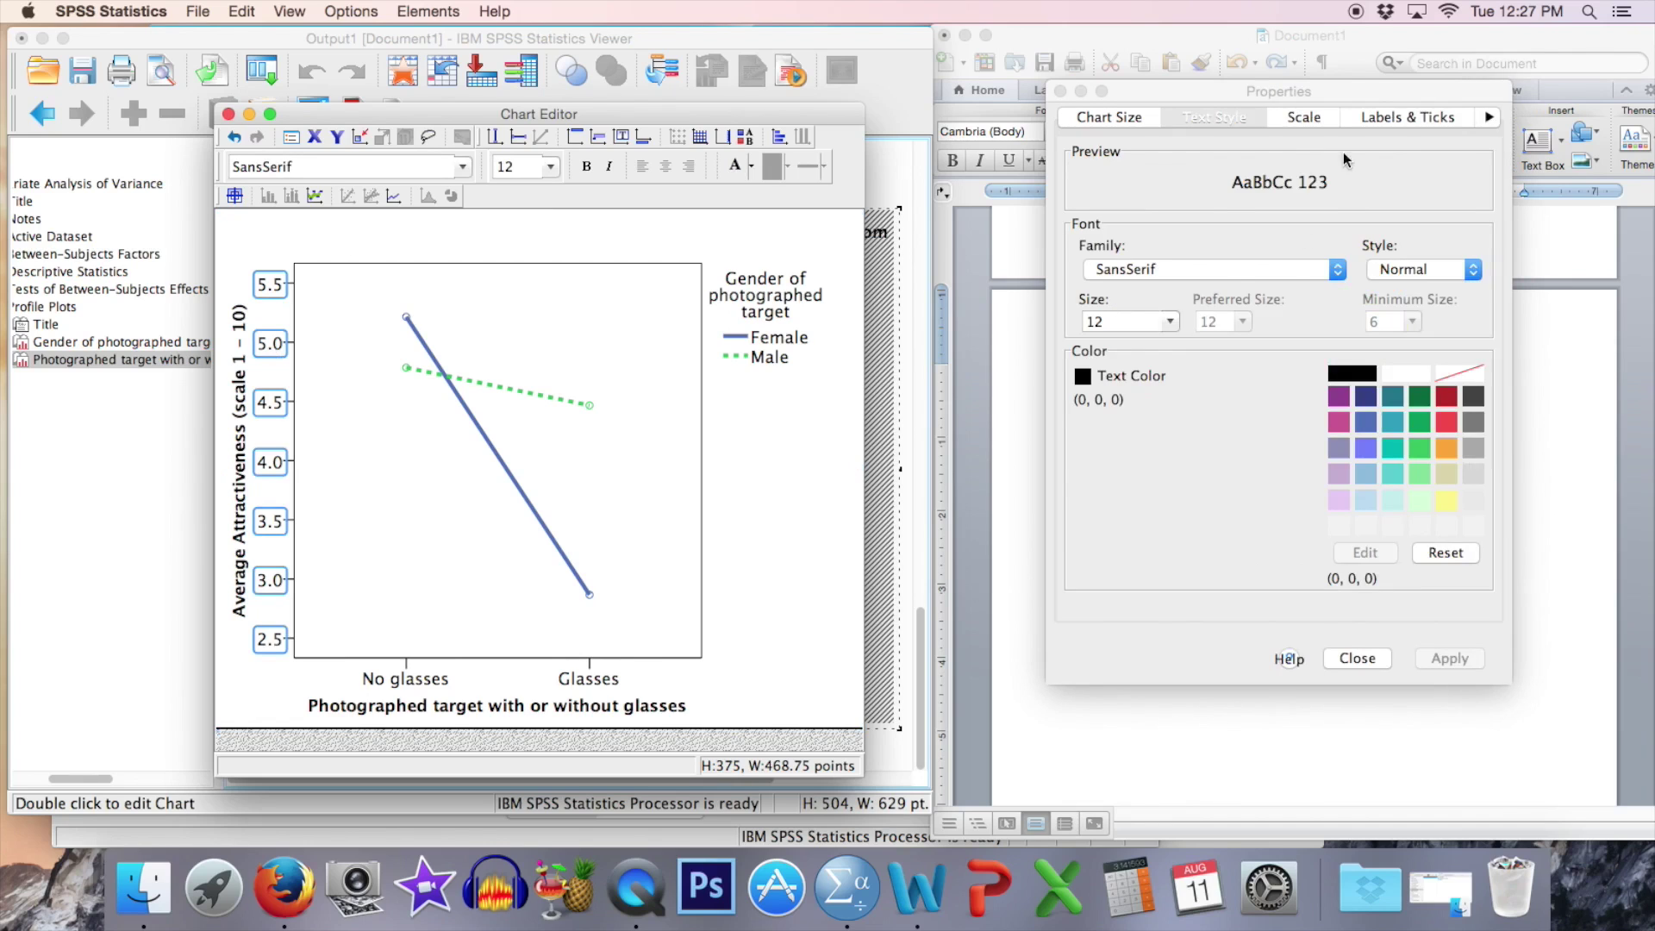
left_click(1302, 100)
left_click_drag(1302, 101, 1173, 117)
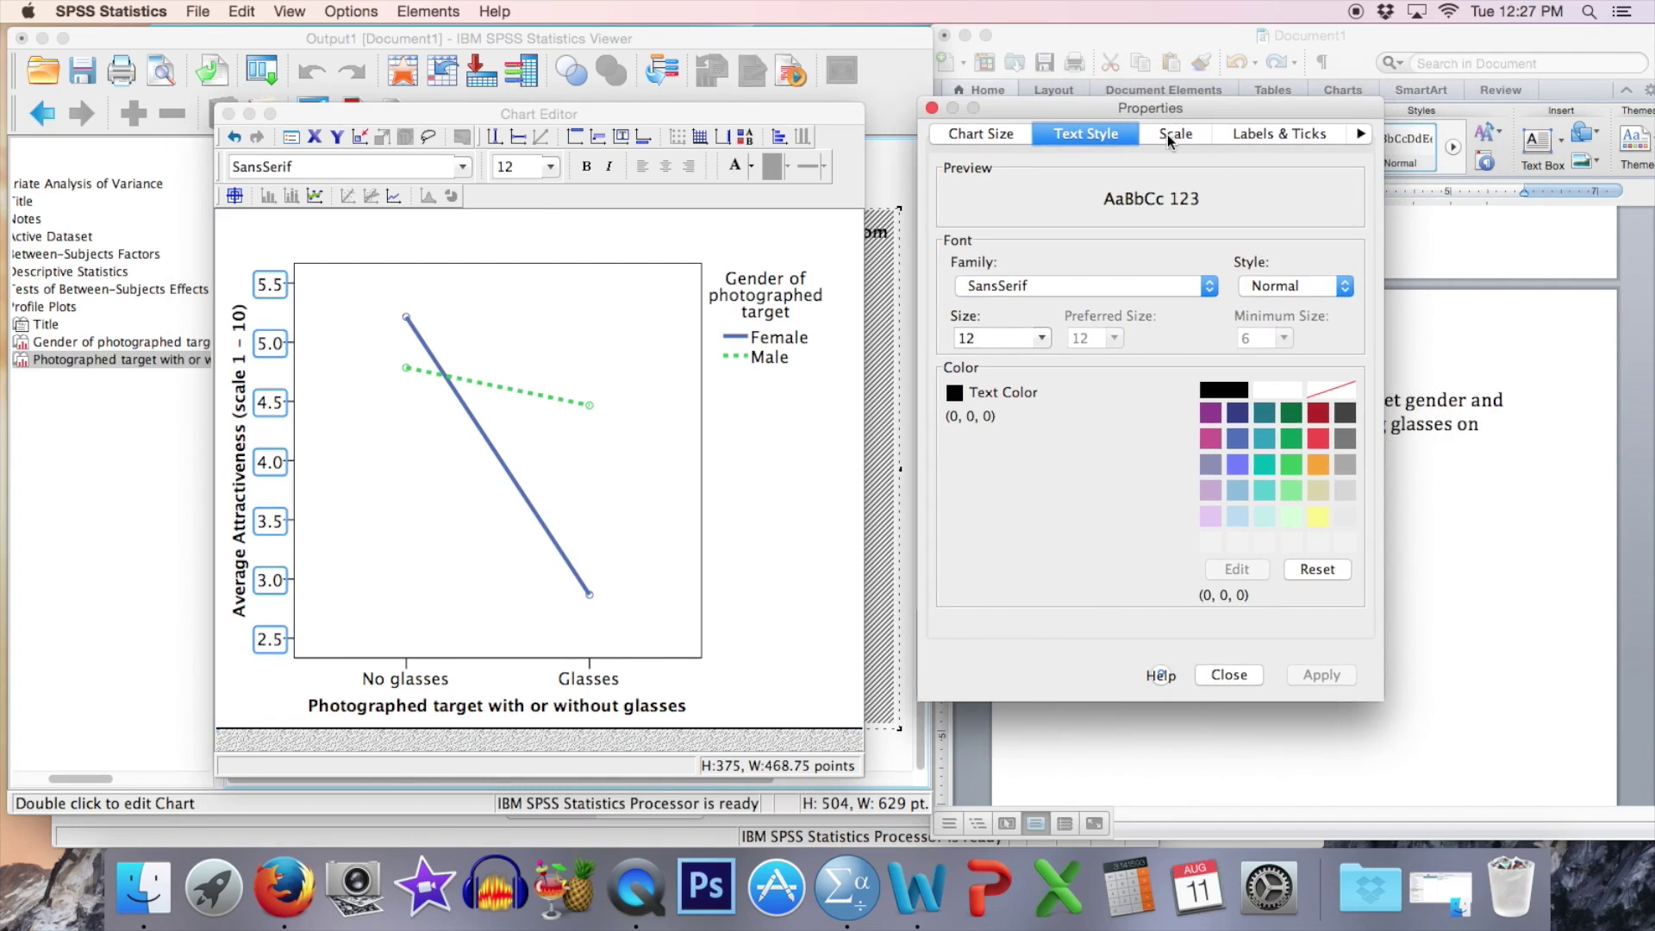
left_click(1167, 135)
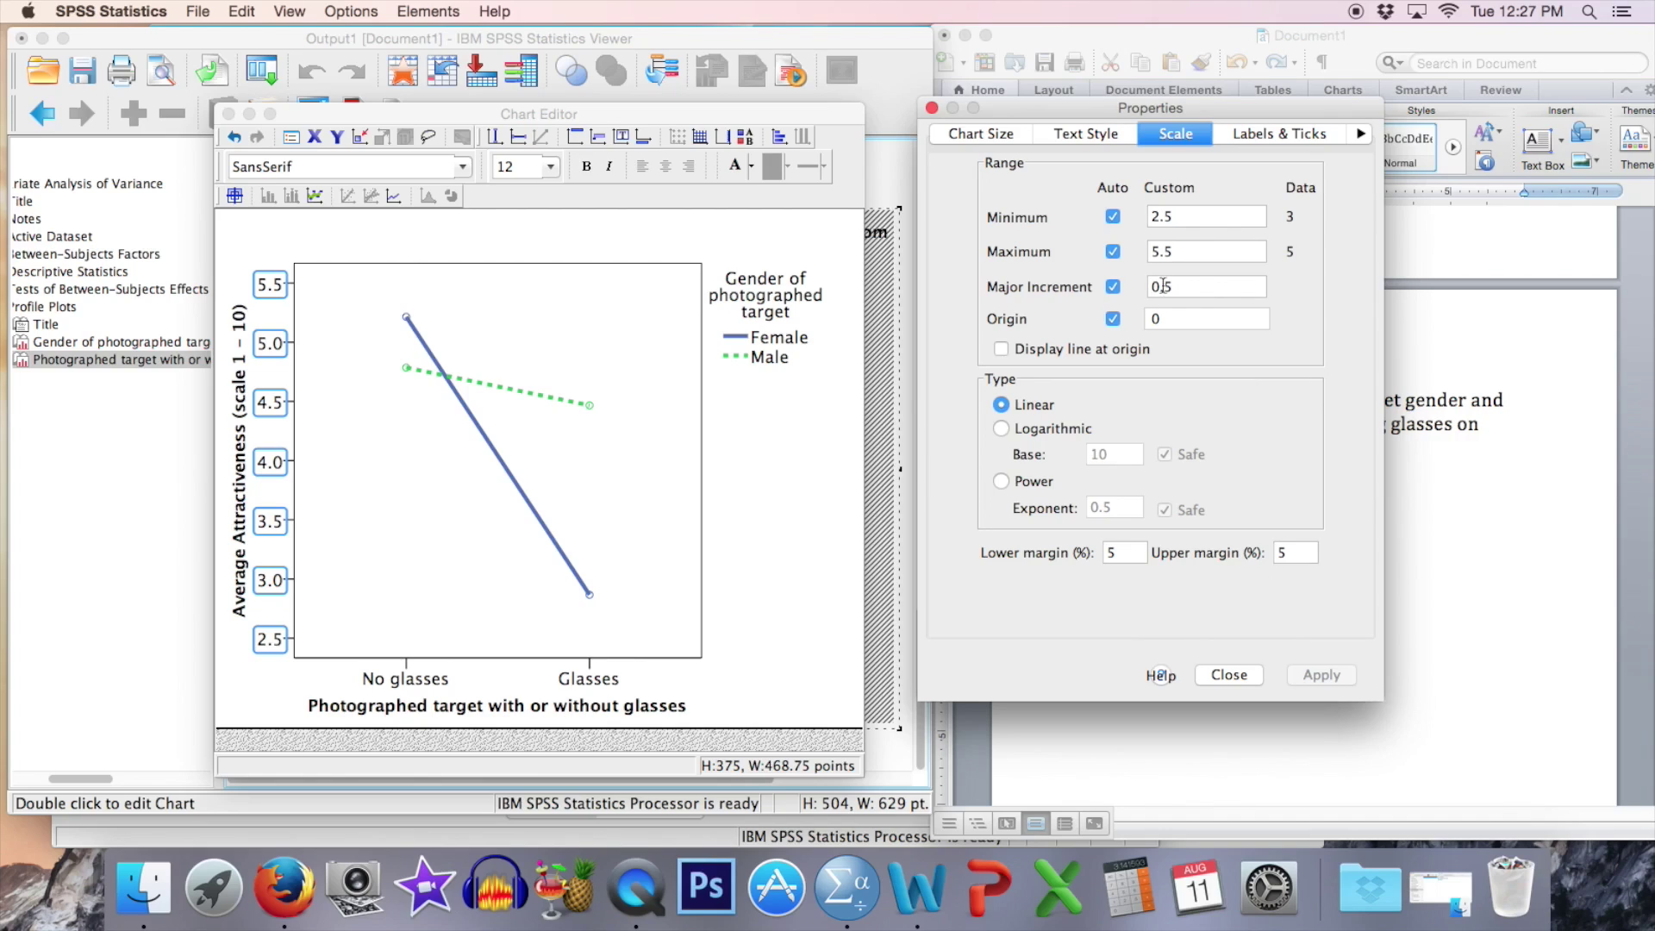
double_click(1181, 218)
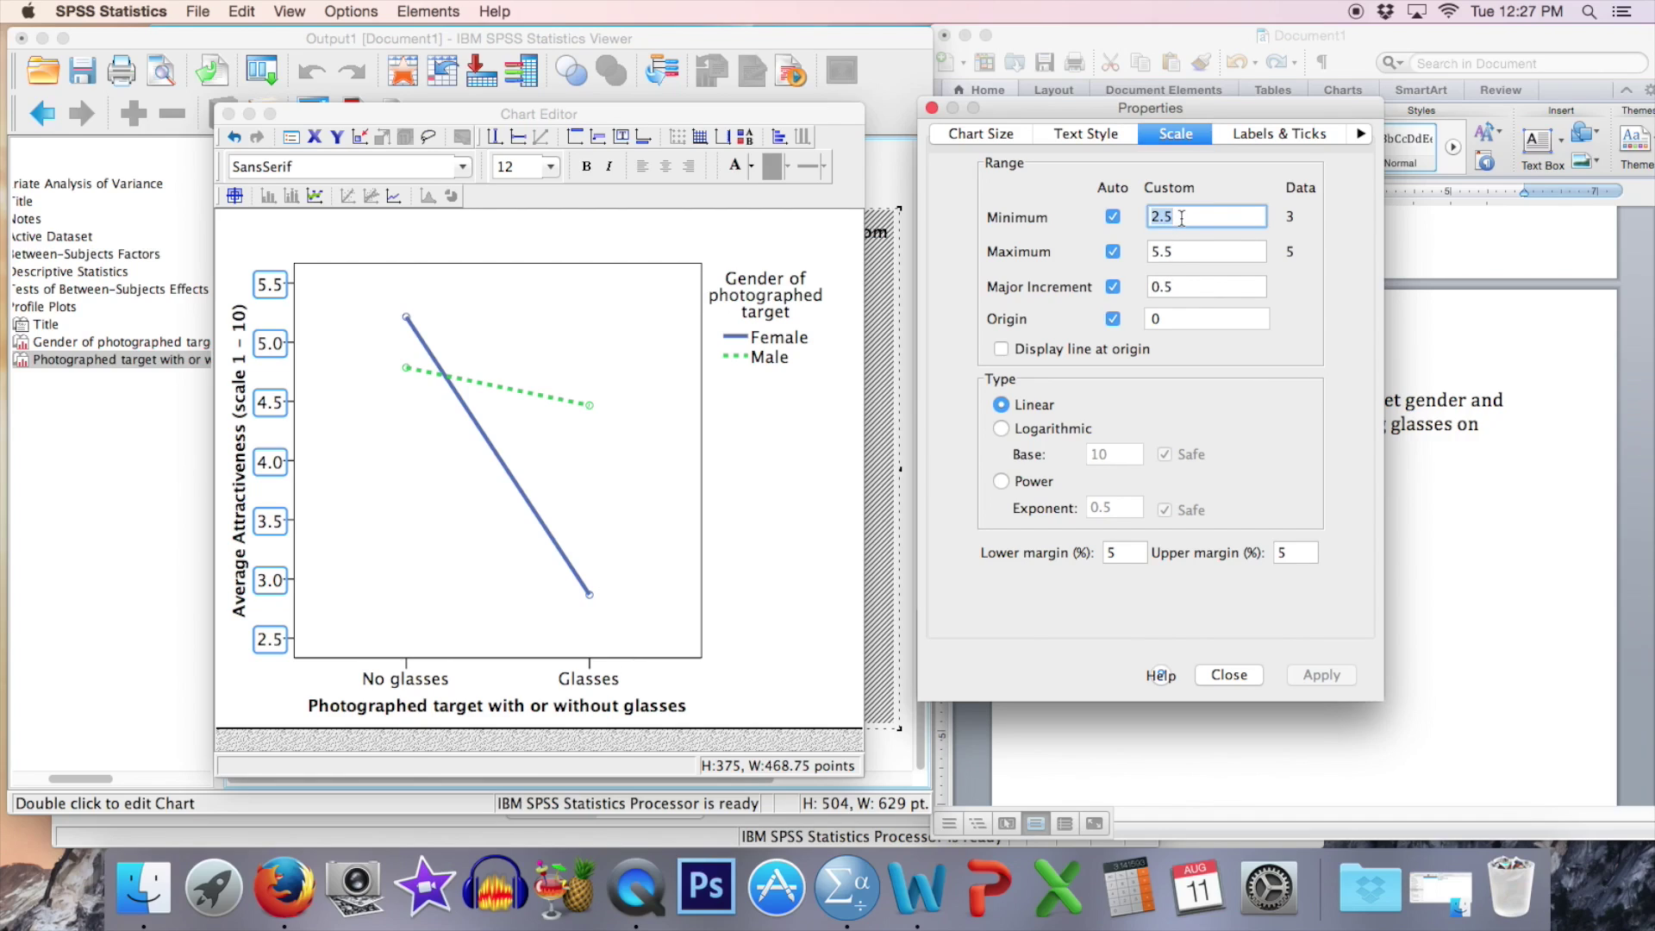
type("1")
double_click(1189, 253)
type("10")
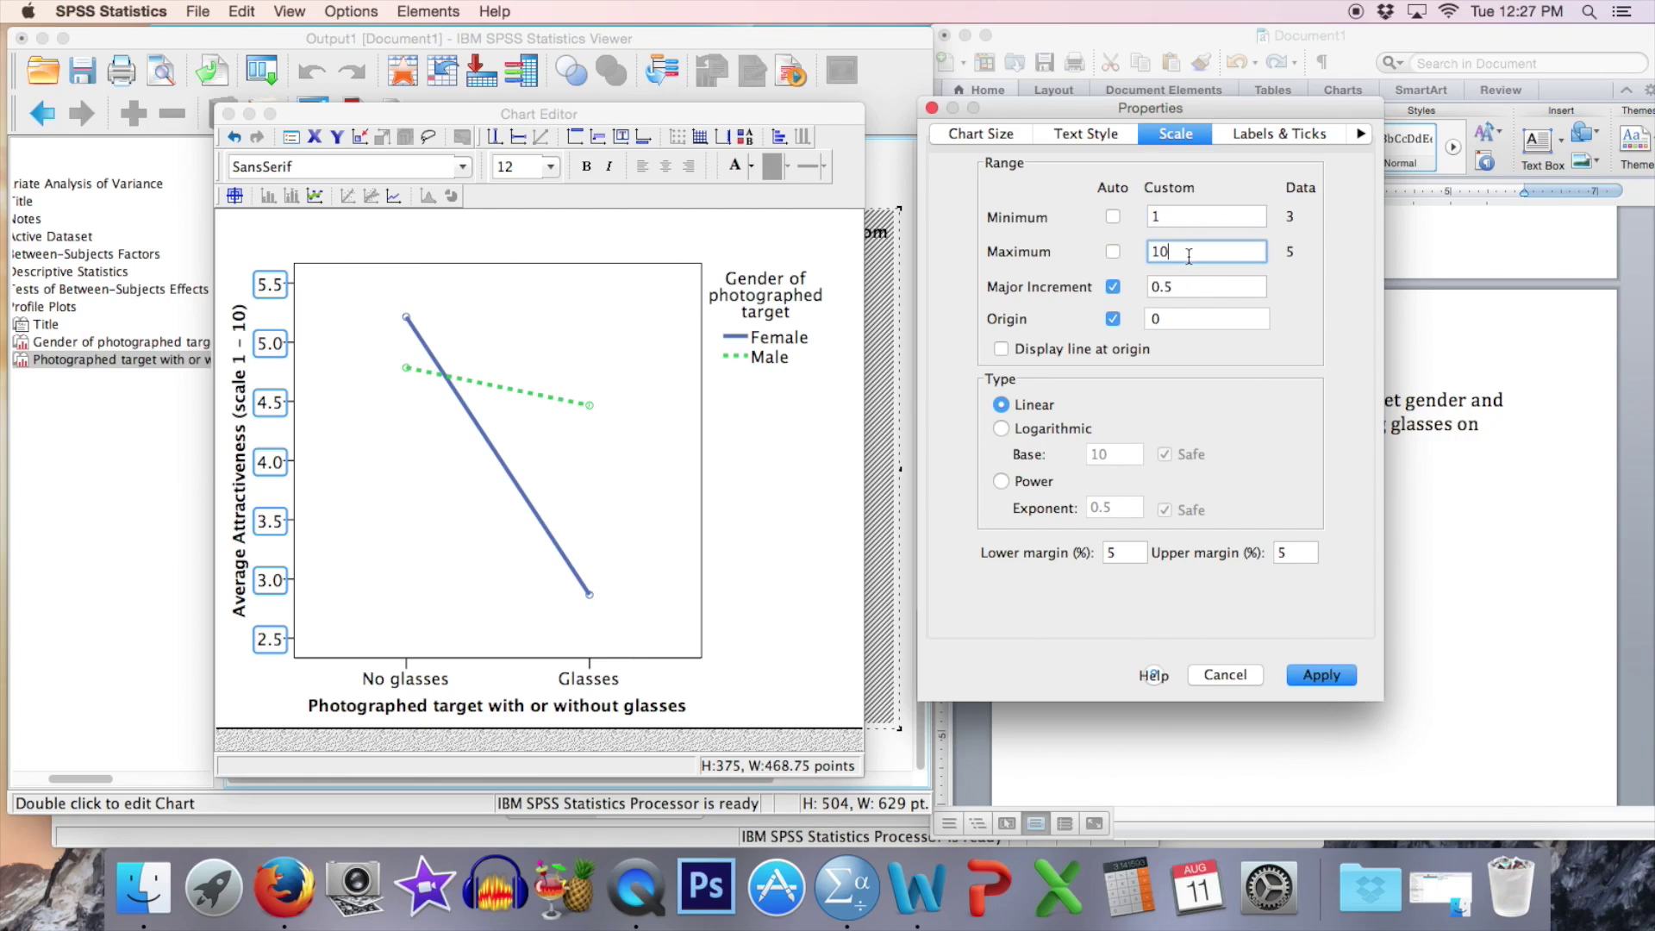
left_click(1320, 673)
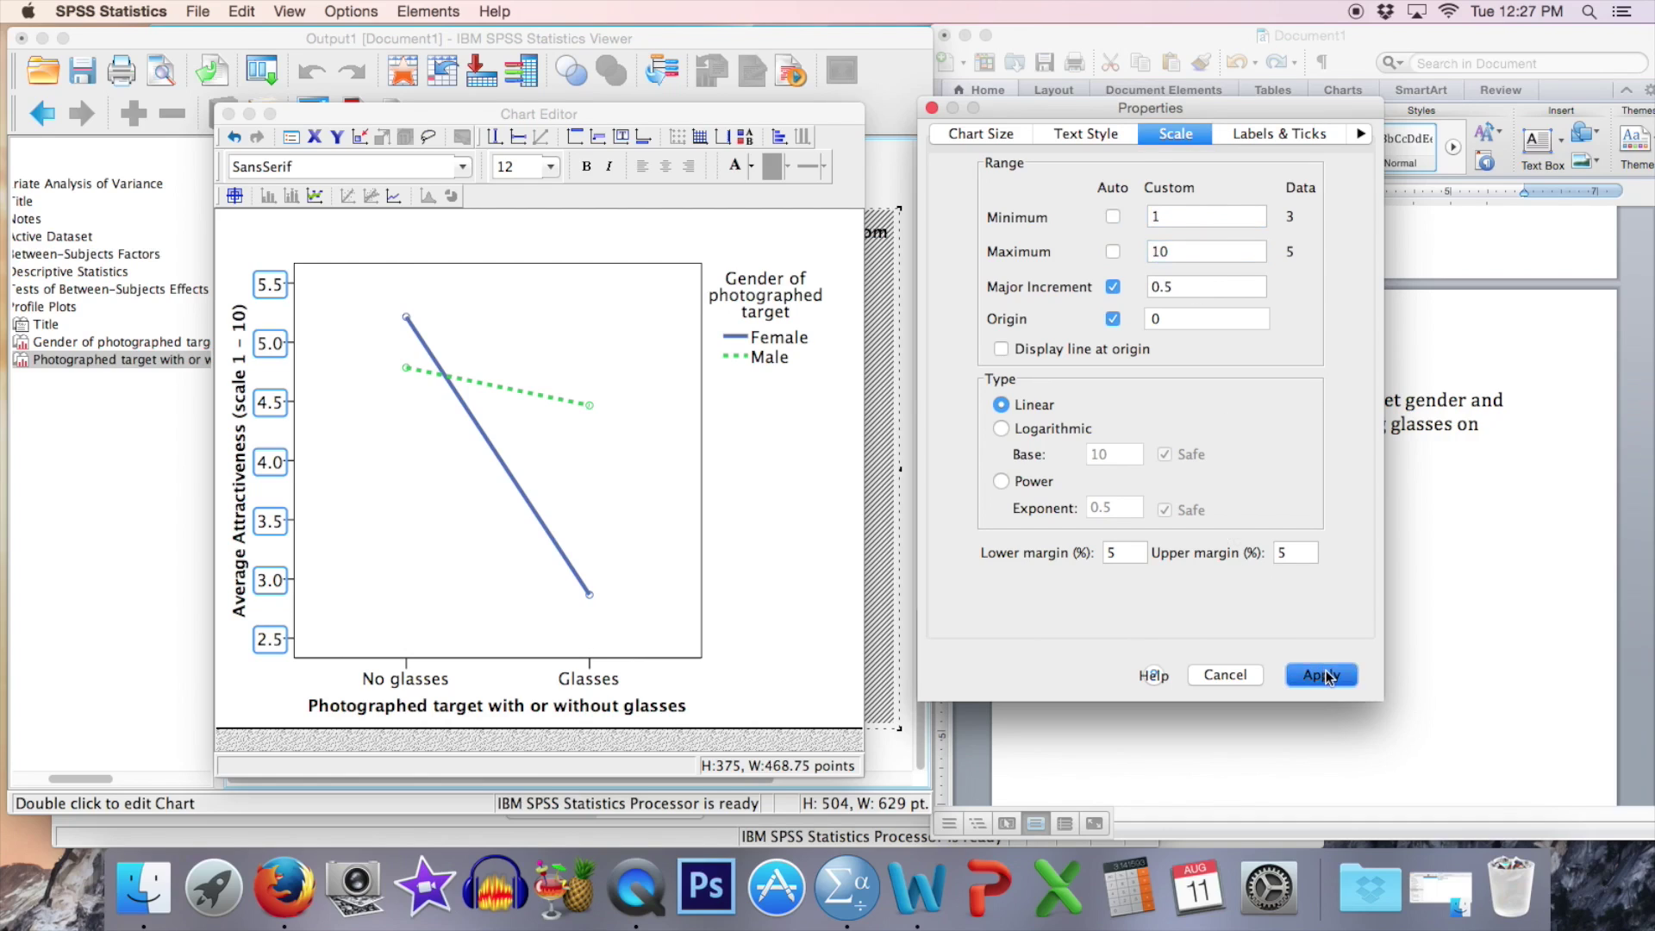
left_click(765, 482)
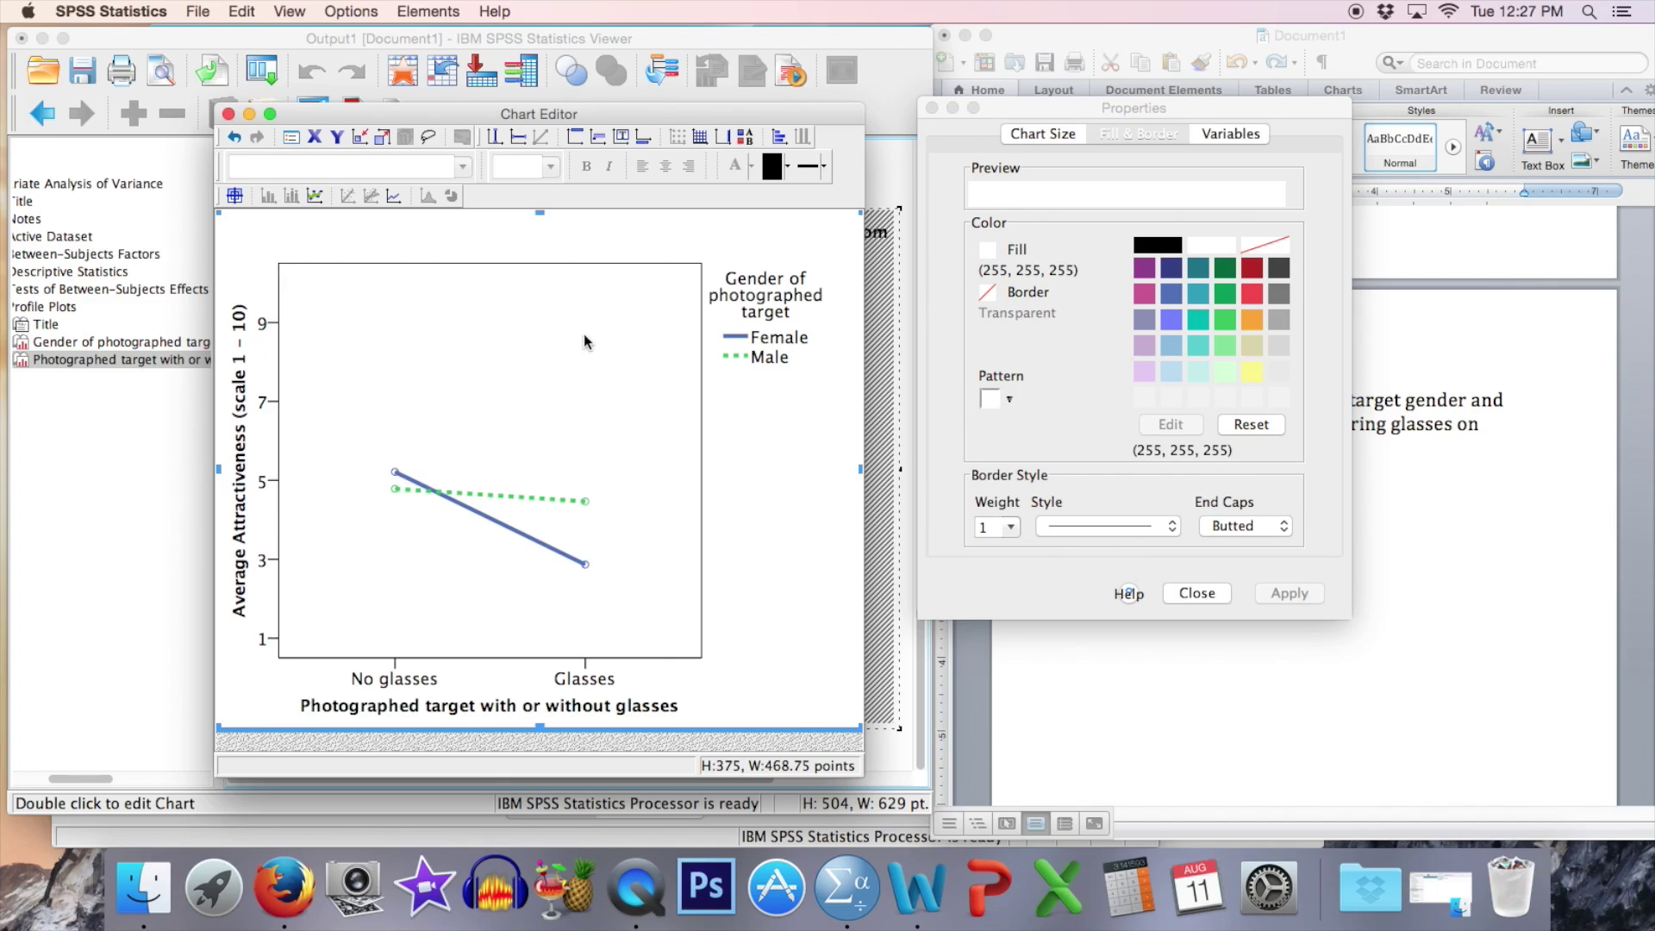
Close the chart's properties and editor, and copy the finished interaction chart in plain text, rich text and image formats
left_click(1207, 592)
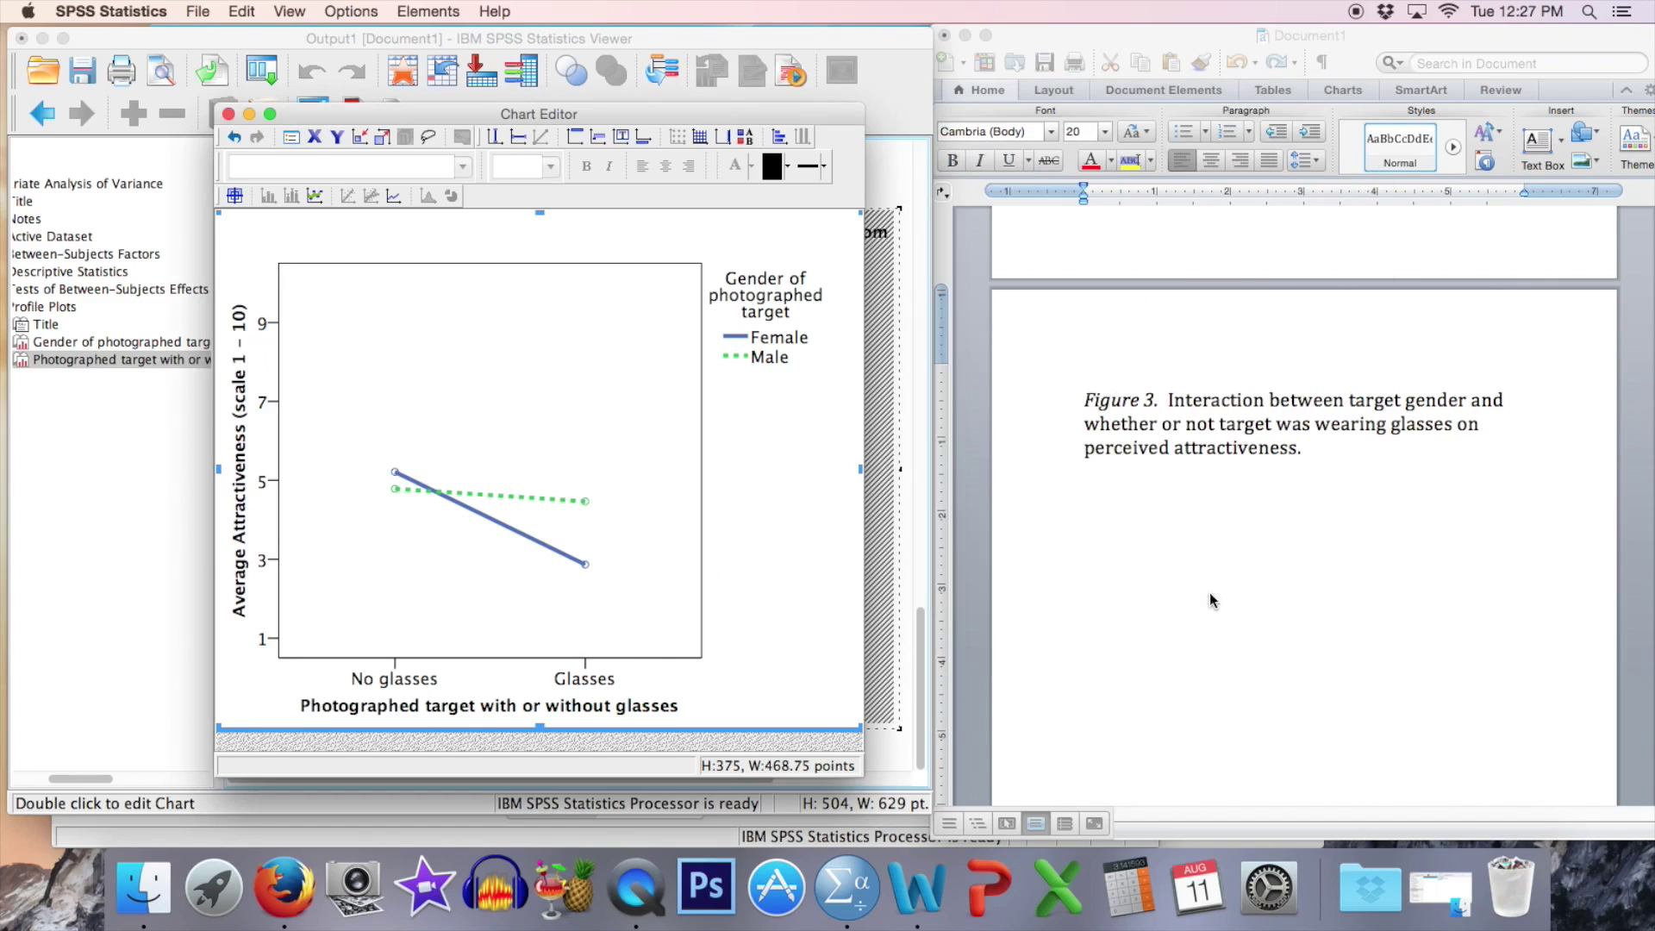
left_click(228, 114)
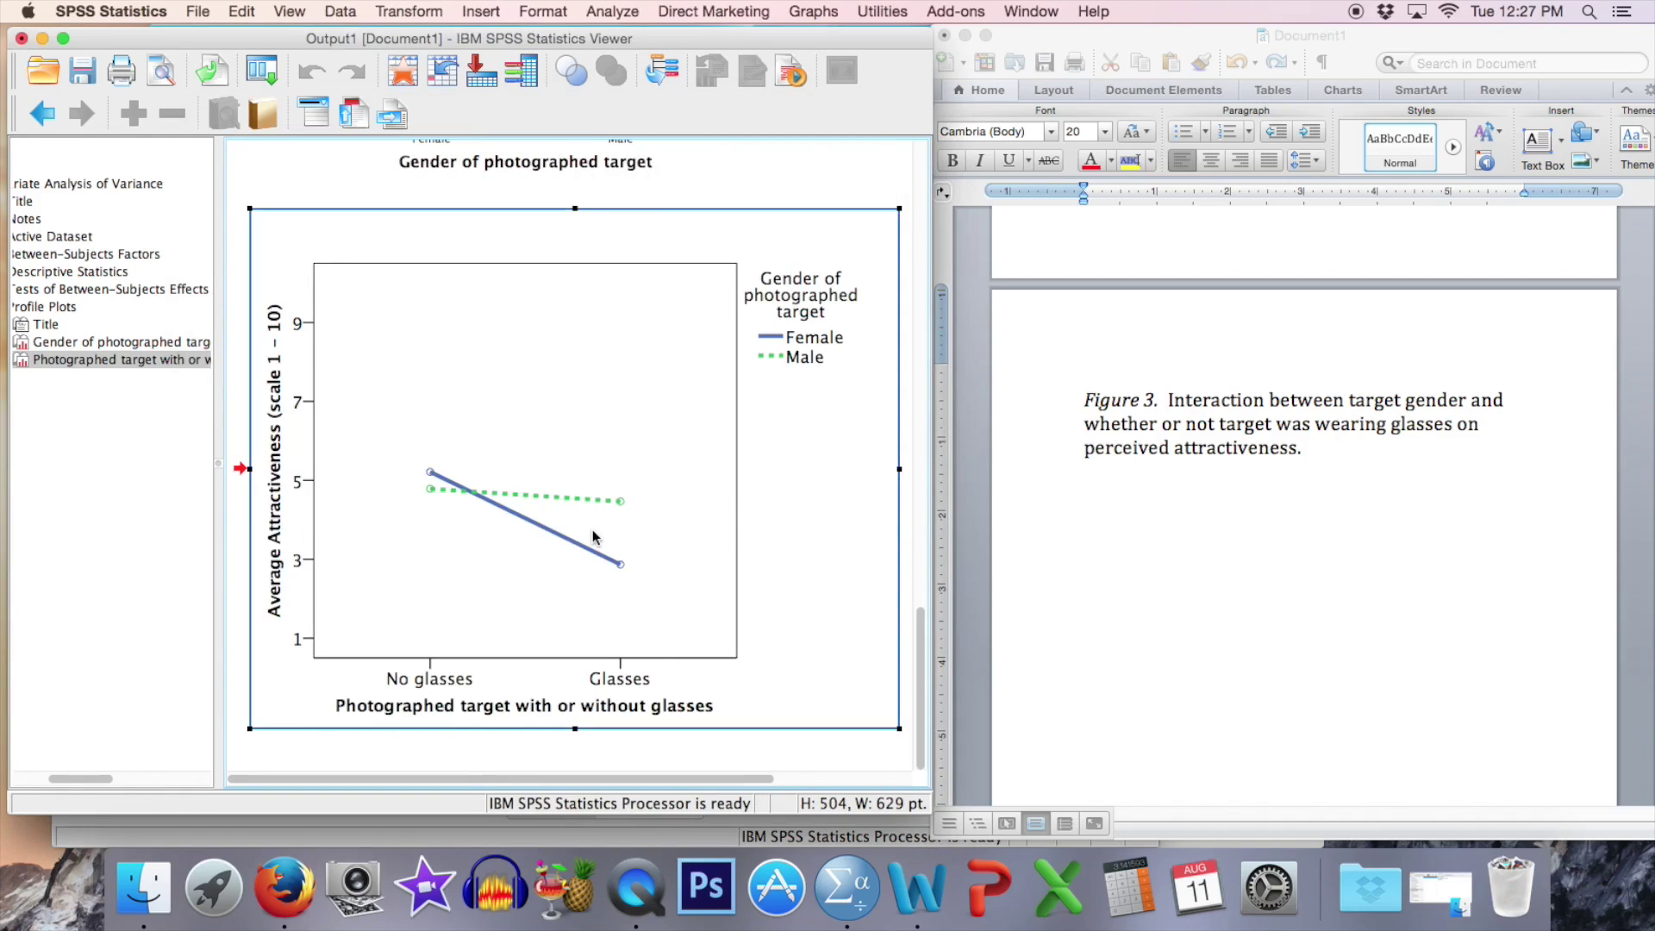
right_click(631, 380)
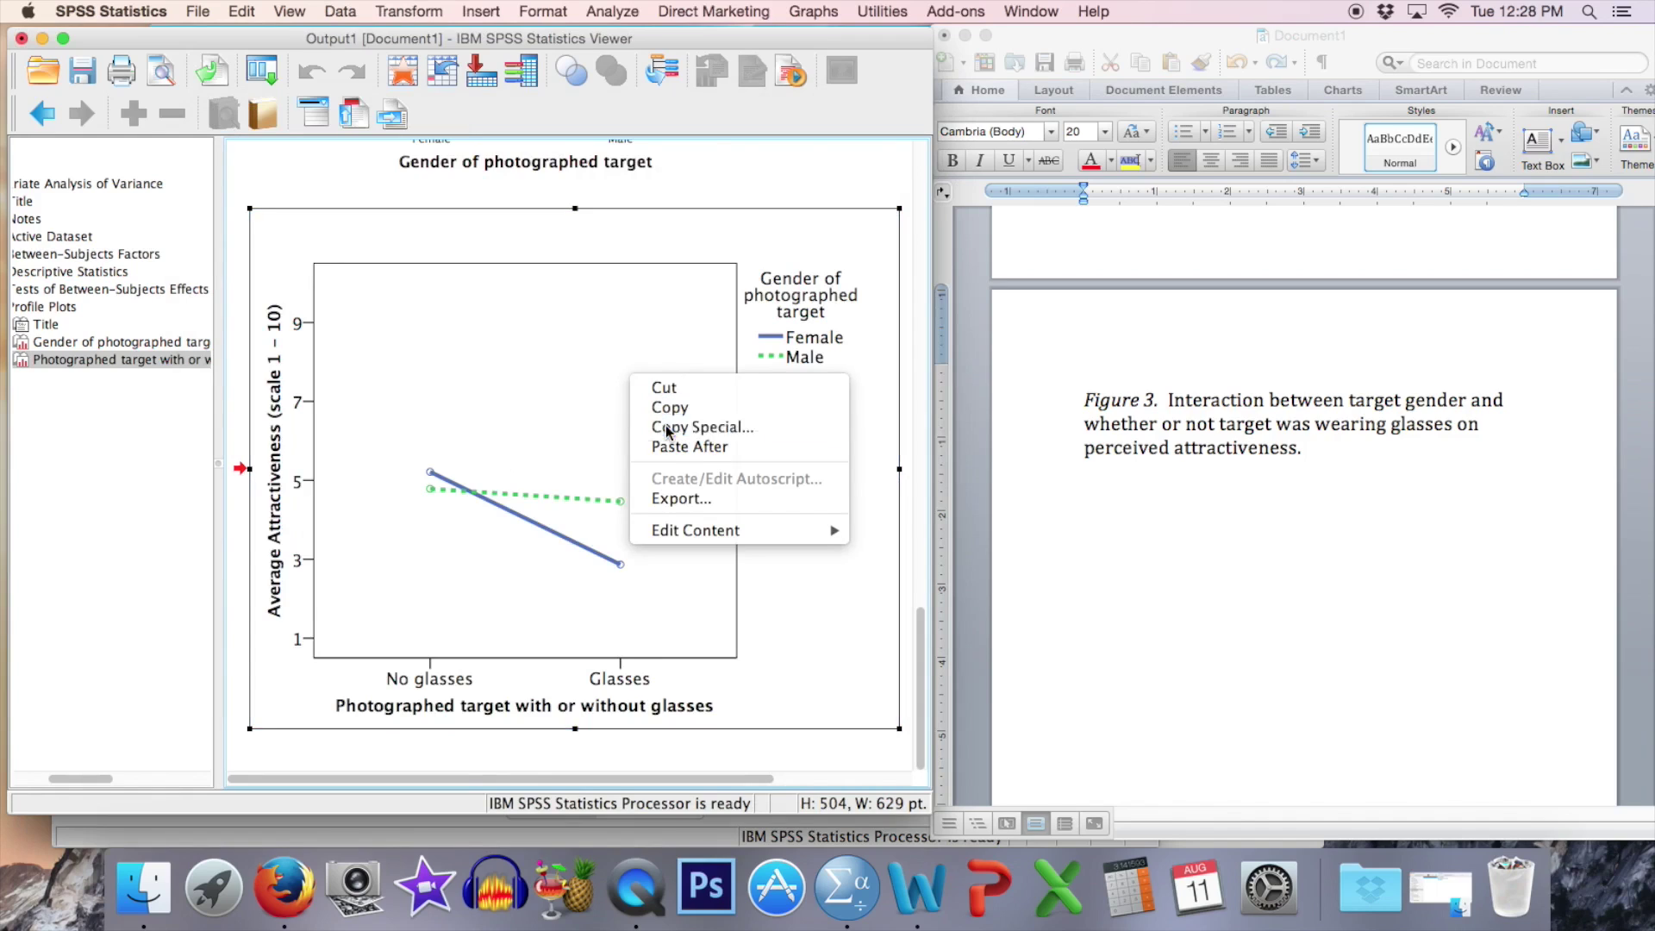
left_click(666, 427)
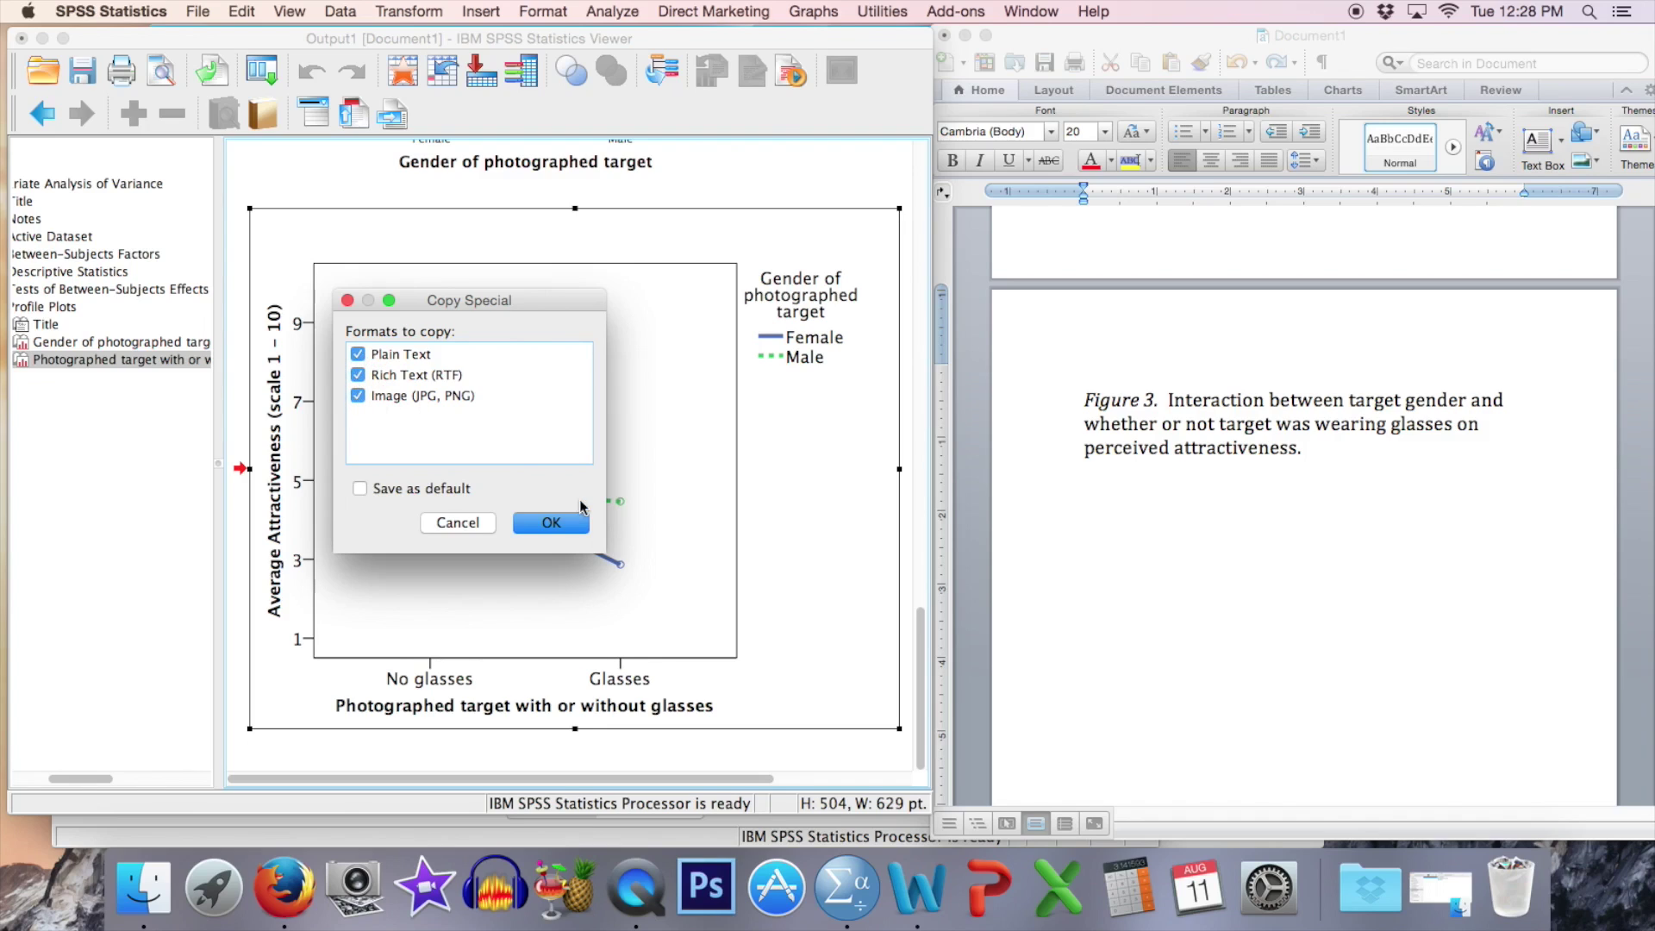
left_click(532, 522)
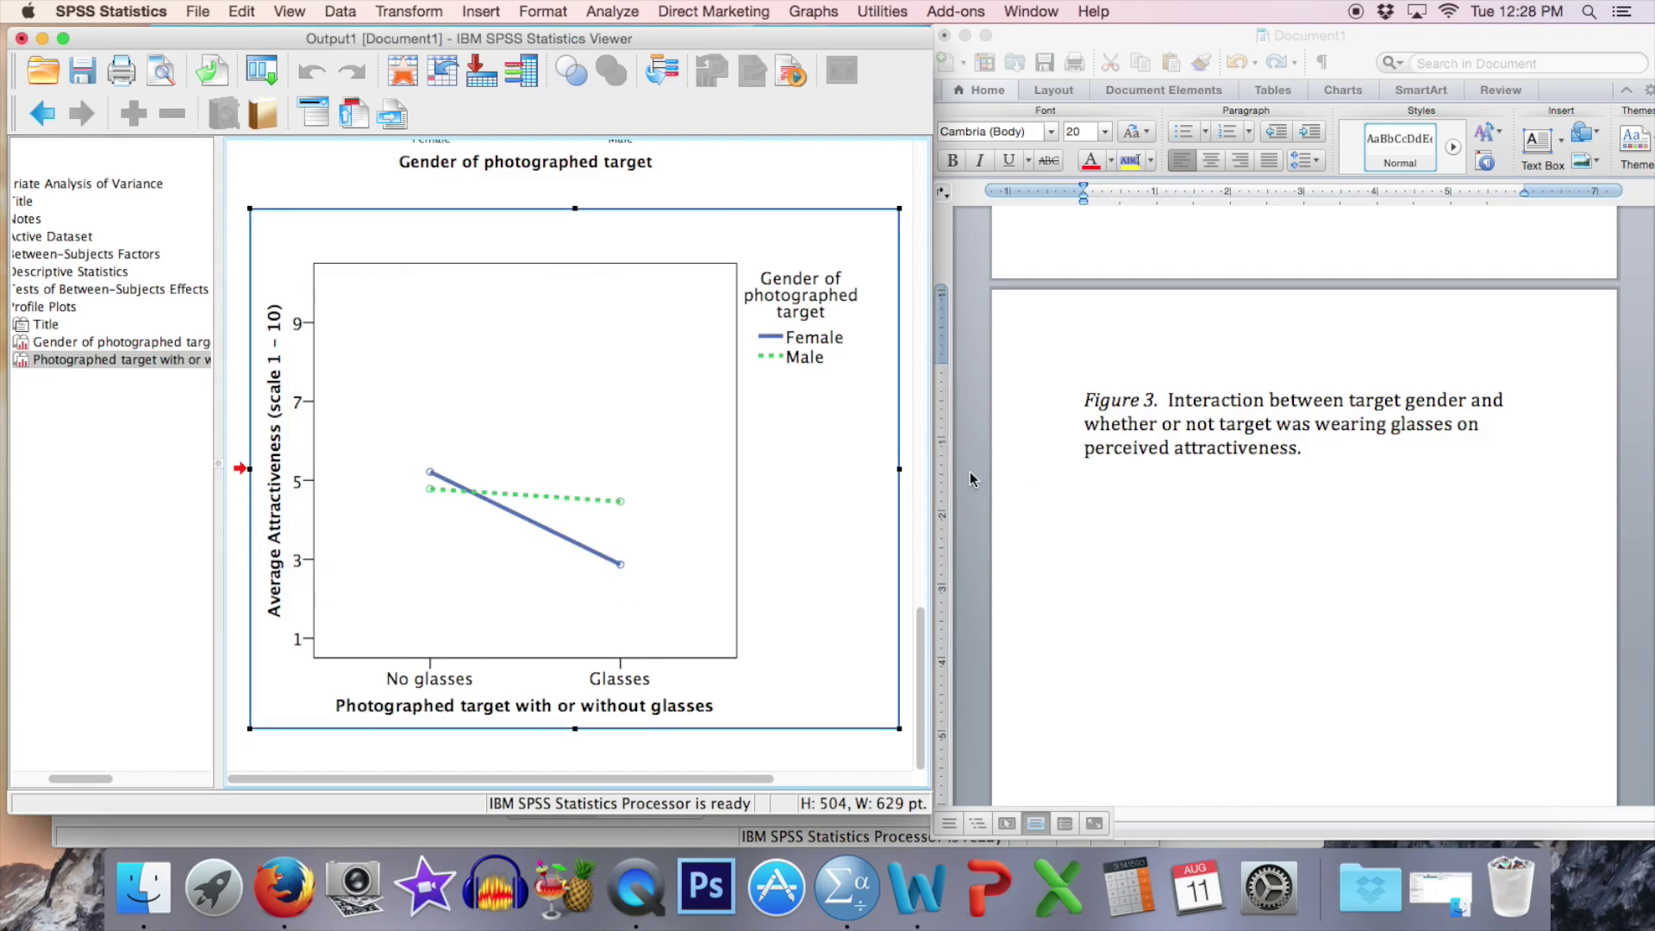
Switch to the Word document and paste the chart as a picture above the Figure 3 caption
left_click(1119, 371)
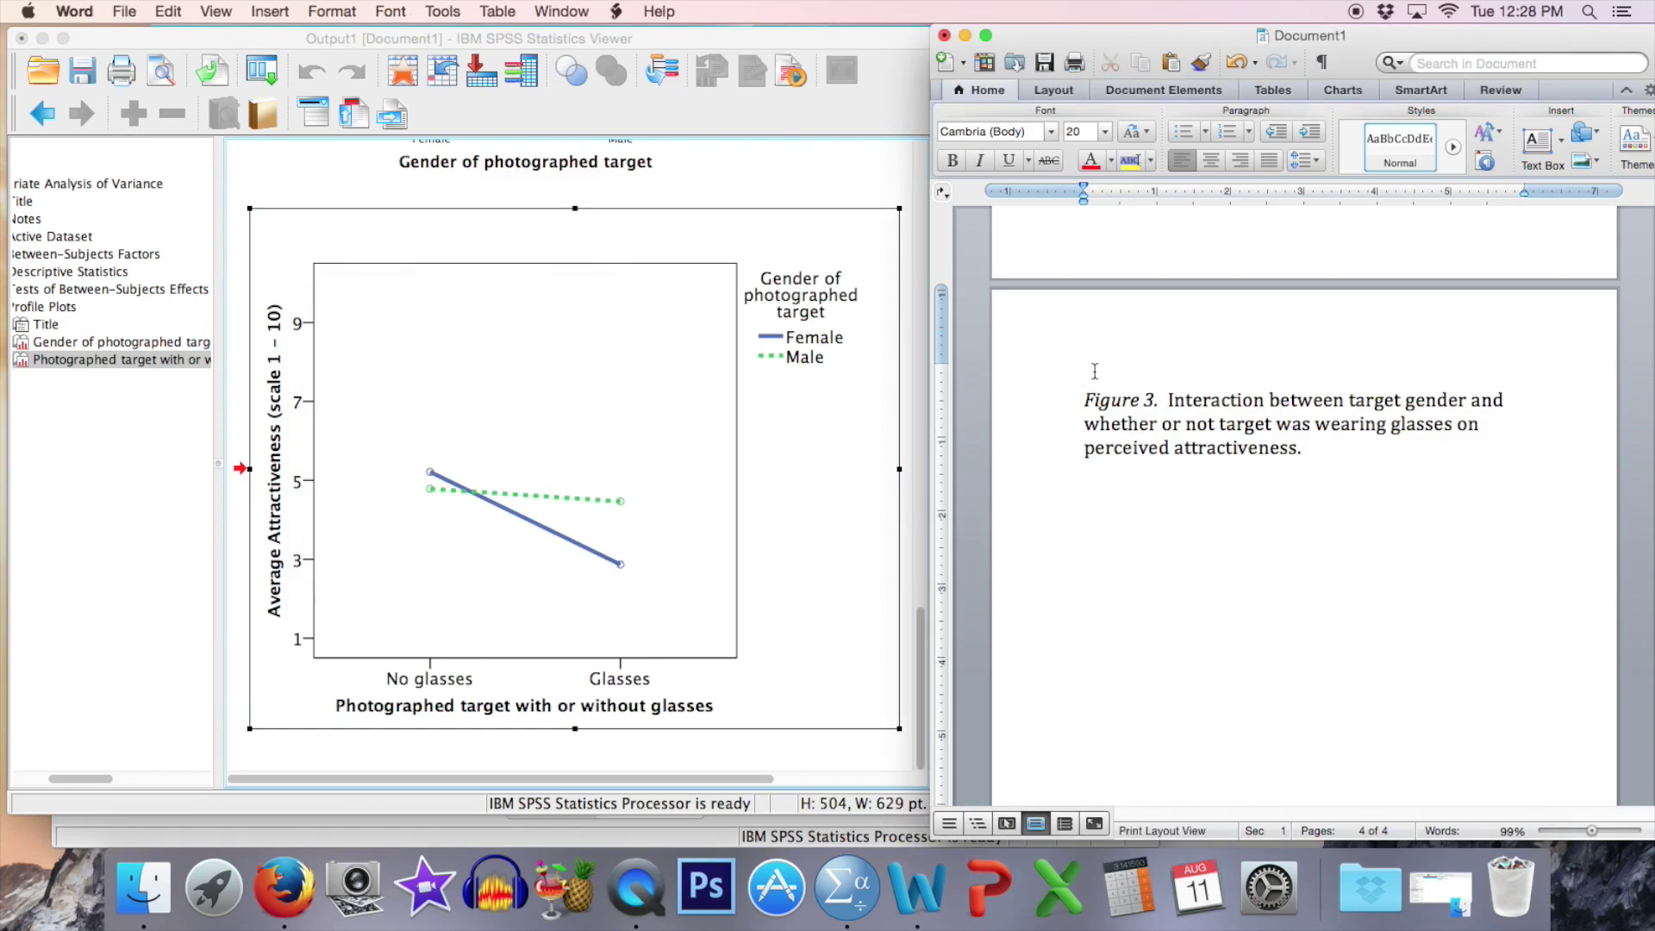
right_click(1093, 371)
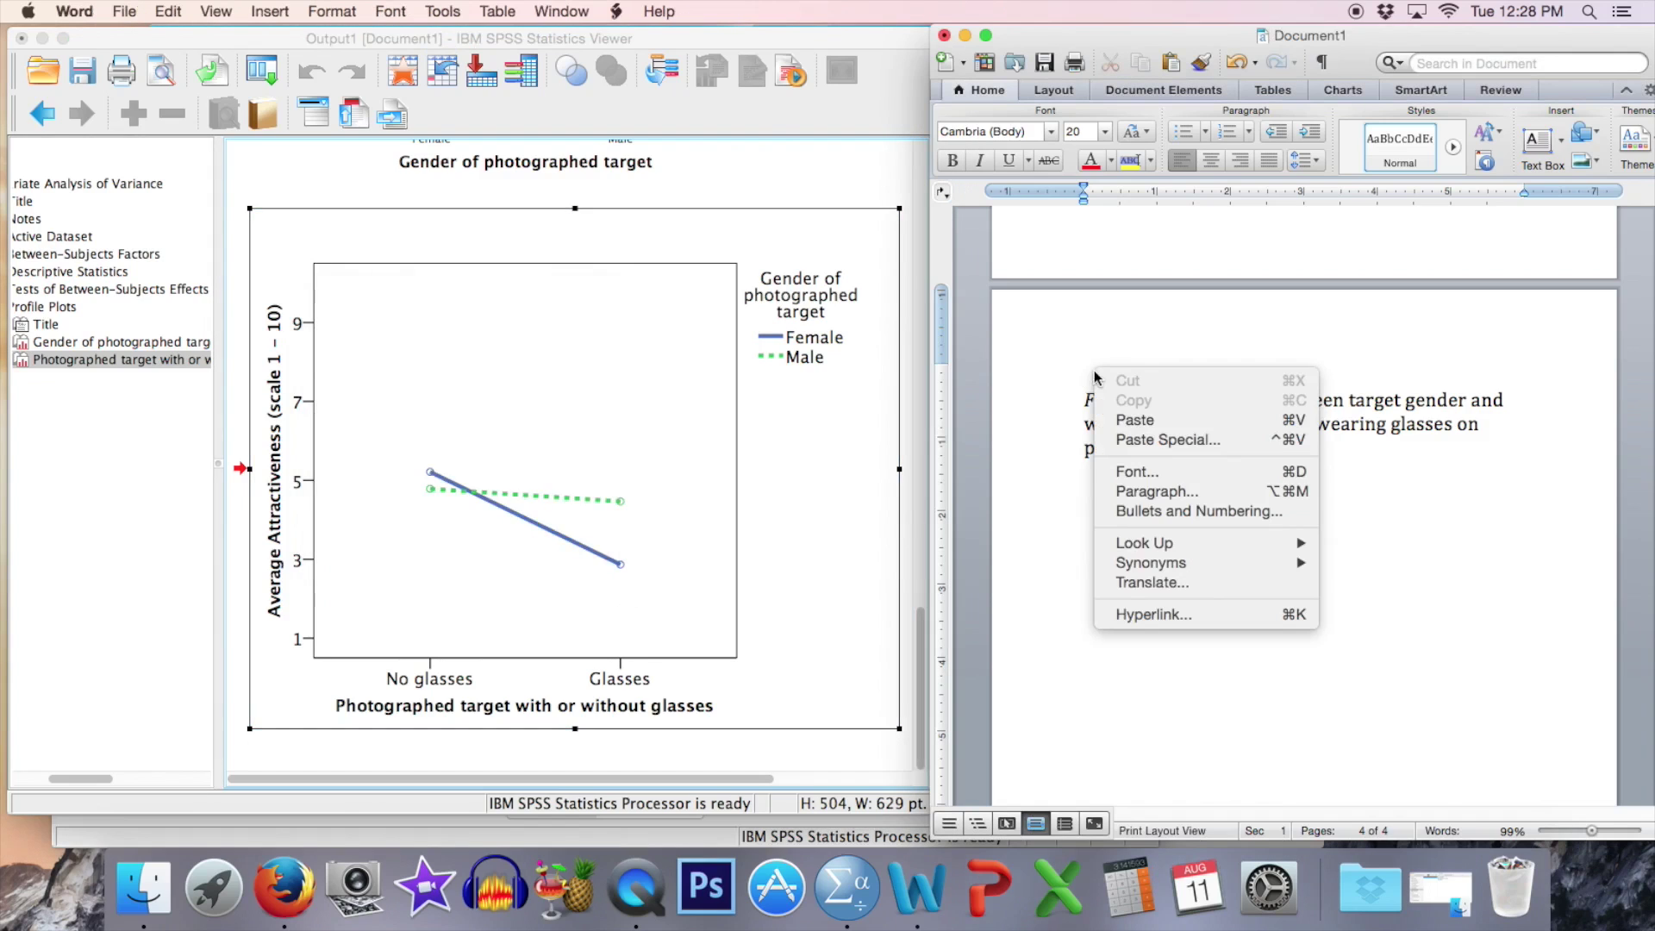
left_click(1149, 441)
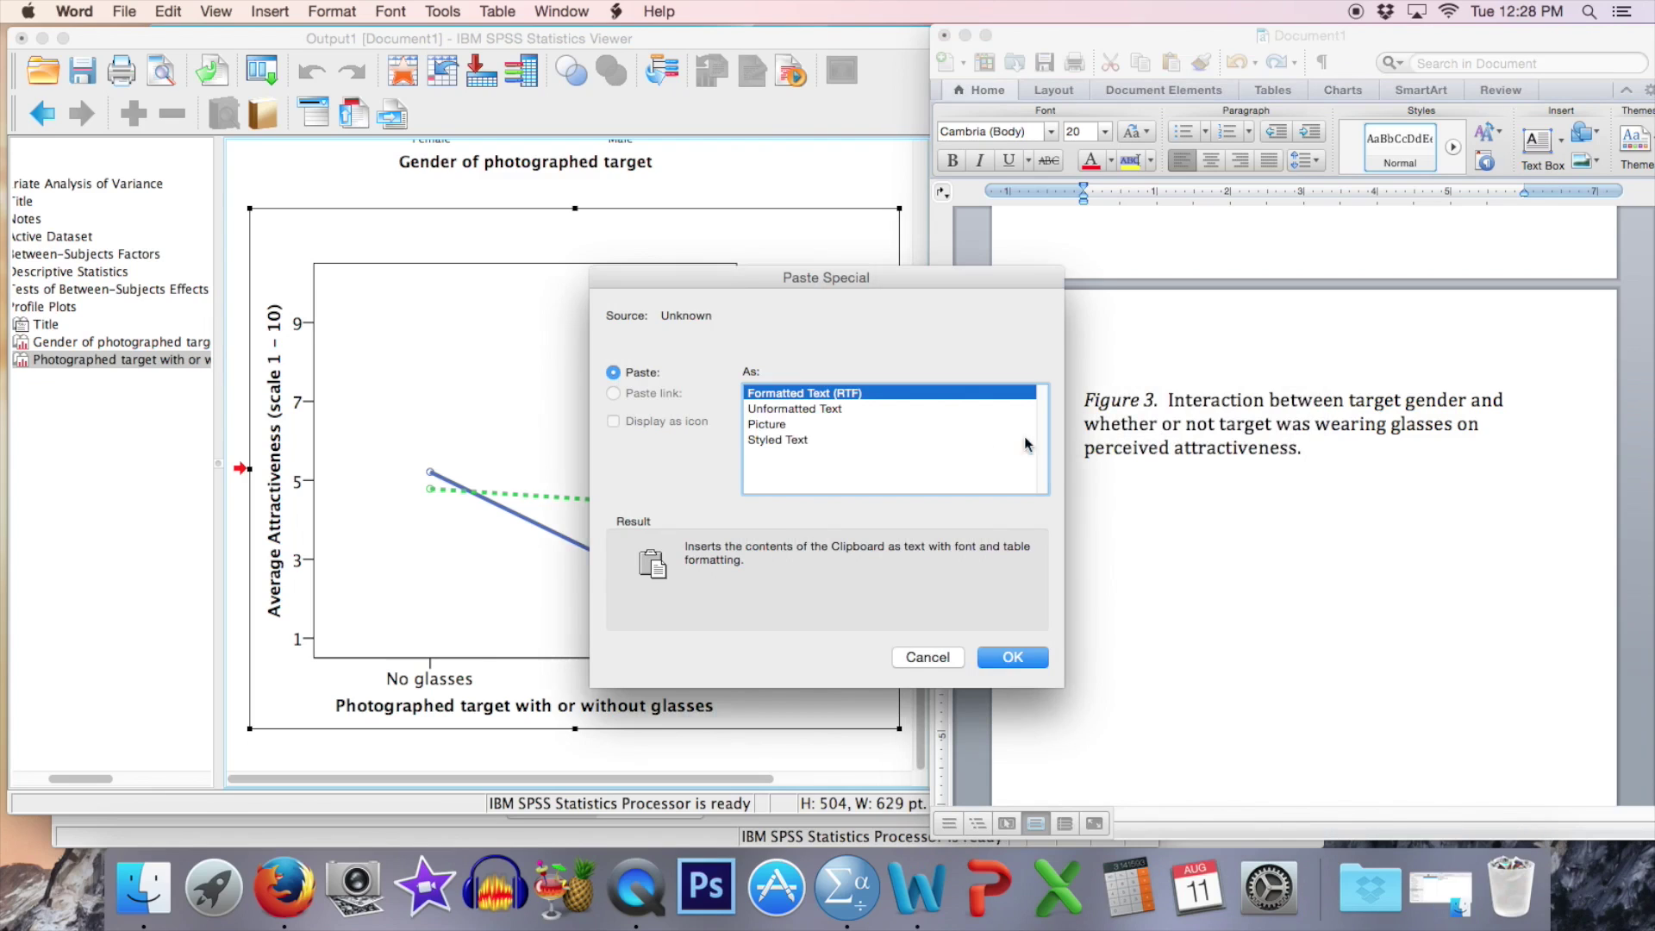
left_click(766, 426)
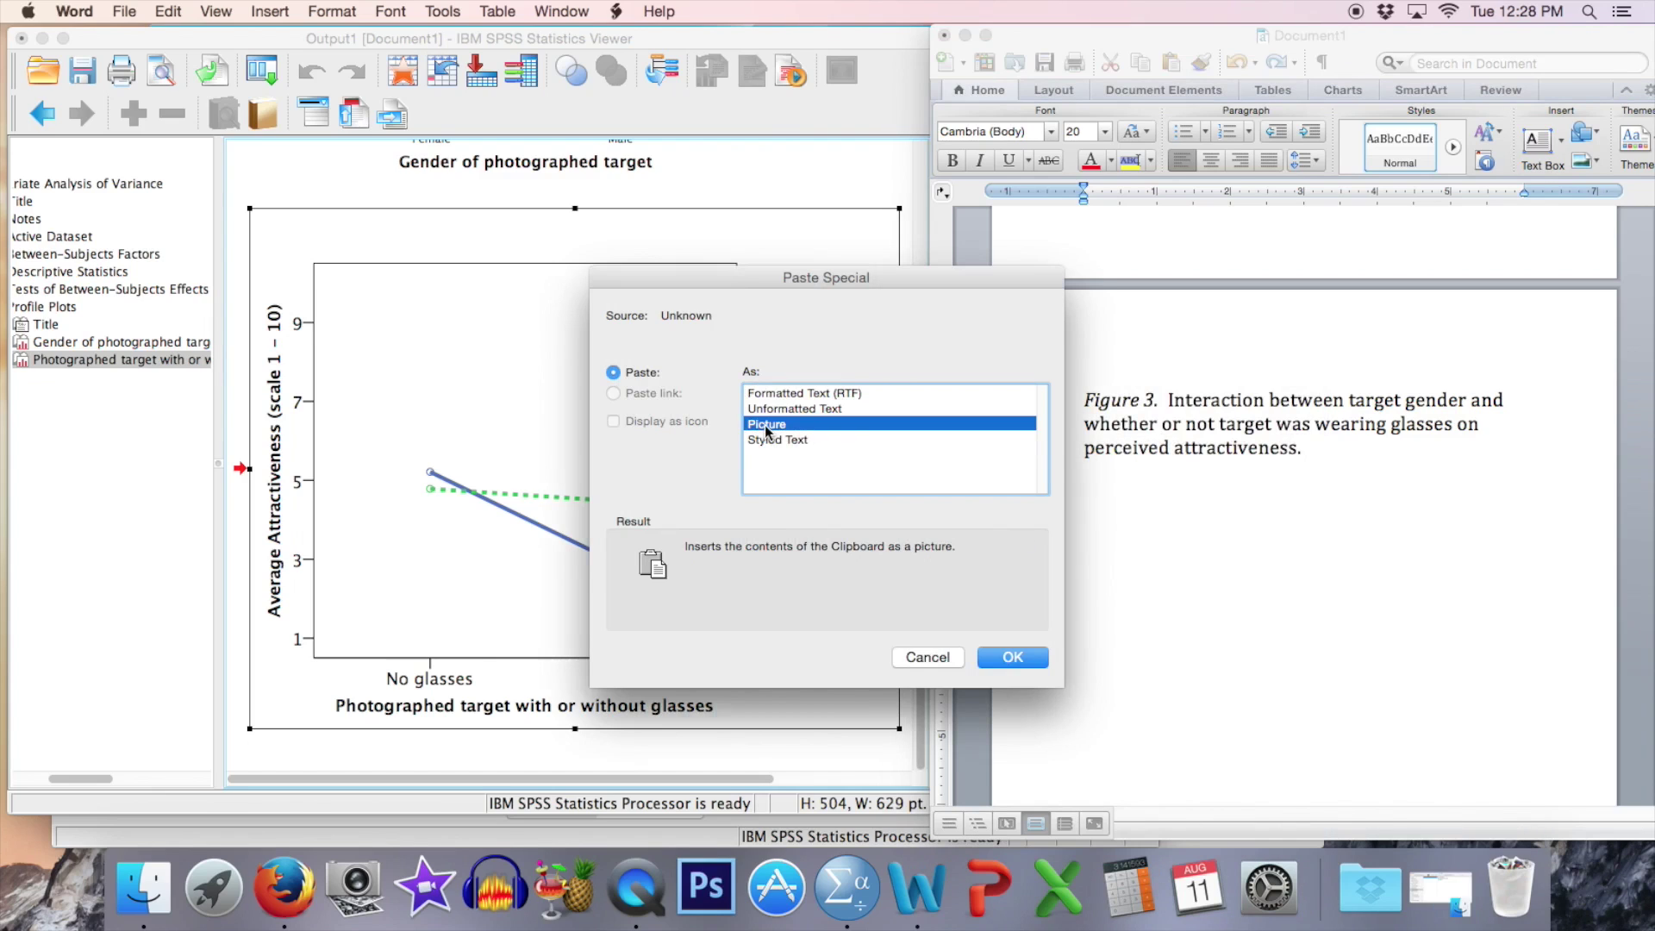
left_click(1022, 659)
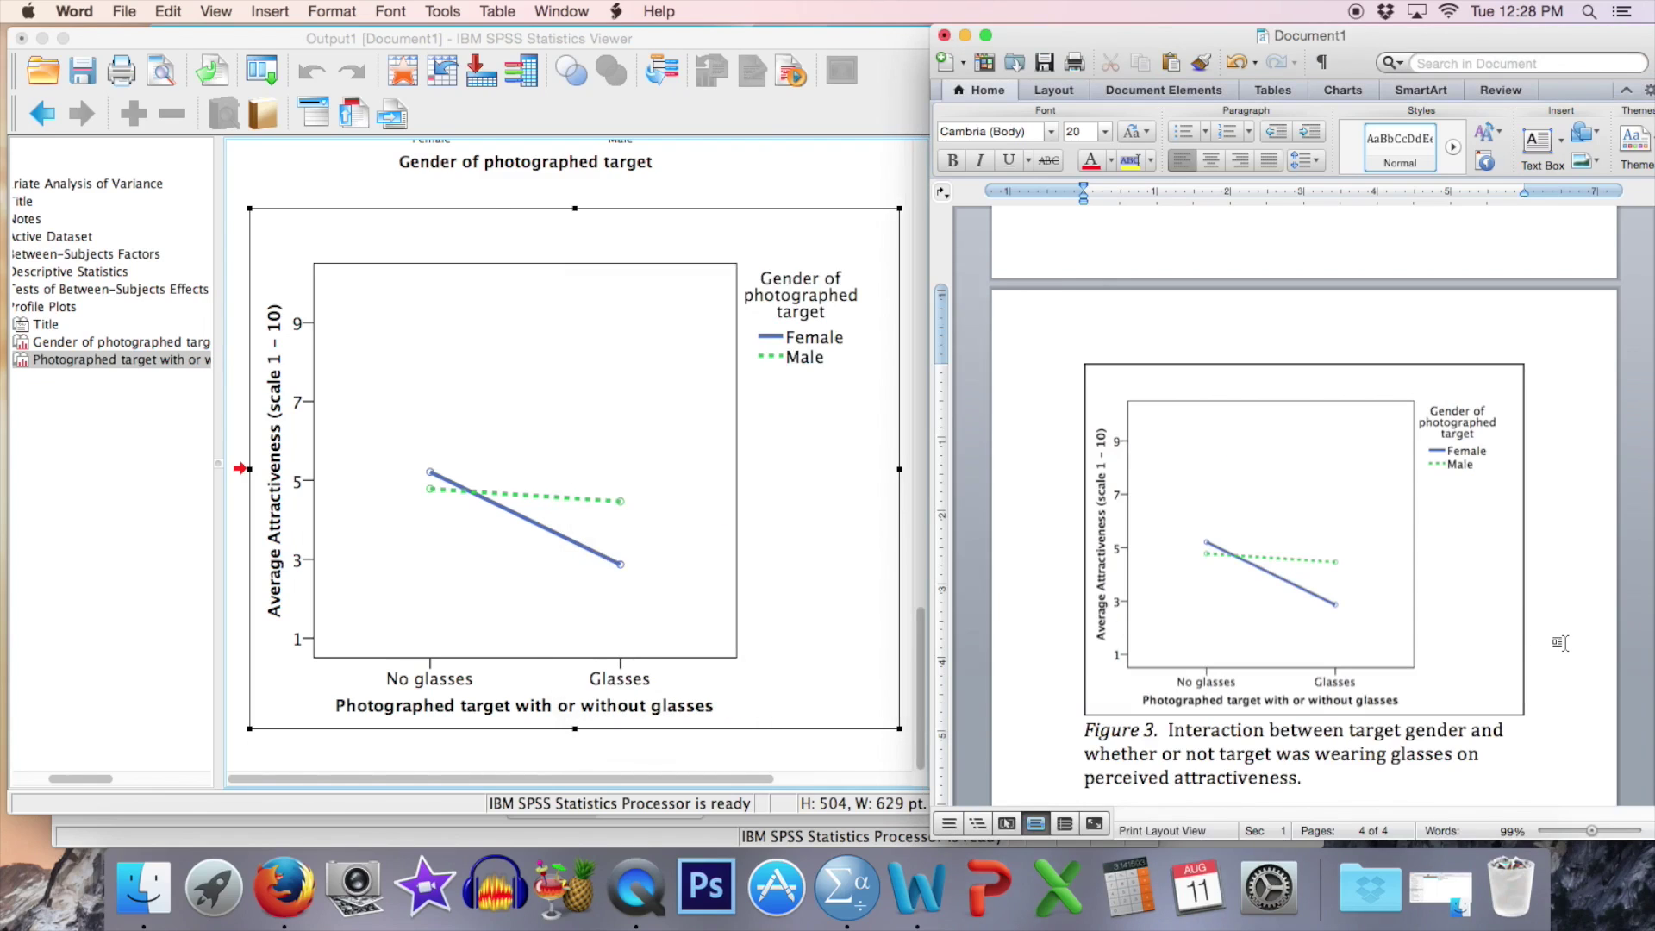
Bring the Word document to the middle of the screen and crop the outer border off the Figure 3 picture
left_click(1289, 604)
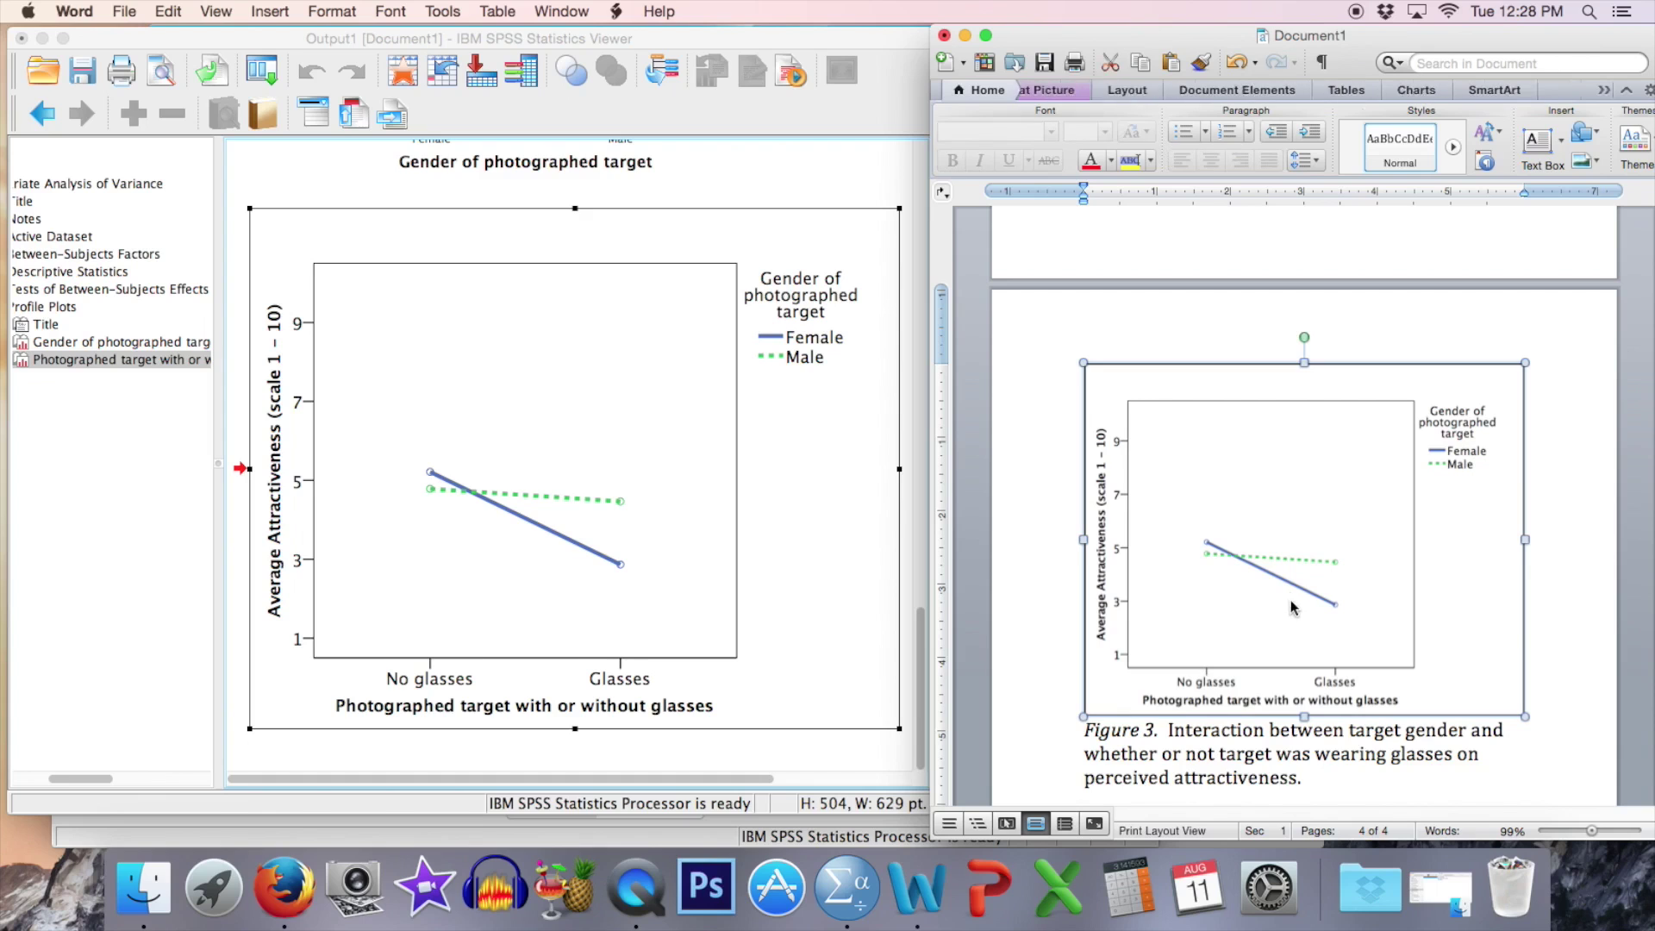
left_click_drag(1123, 36, 586, 38)
left_click(1042, 569)
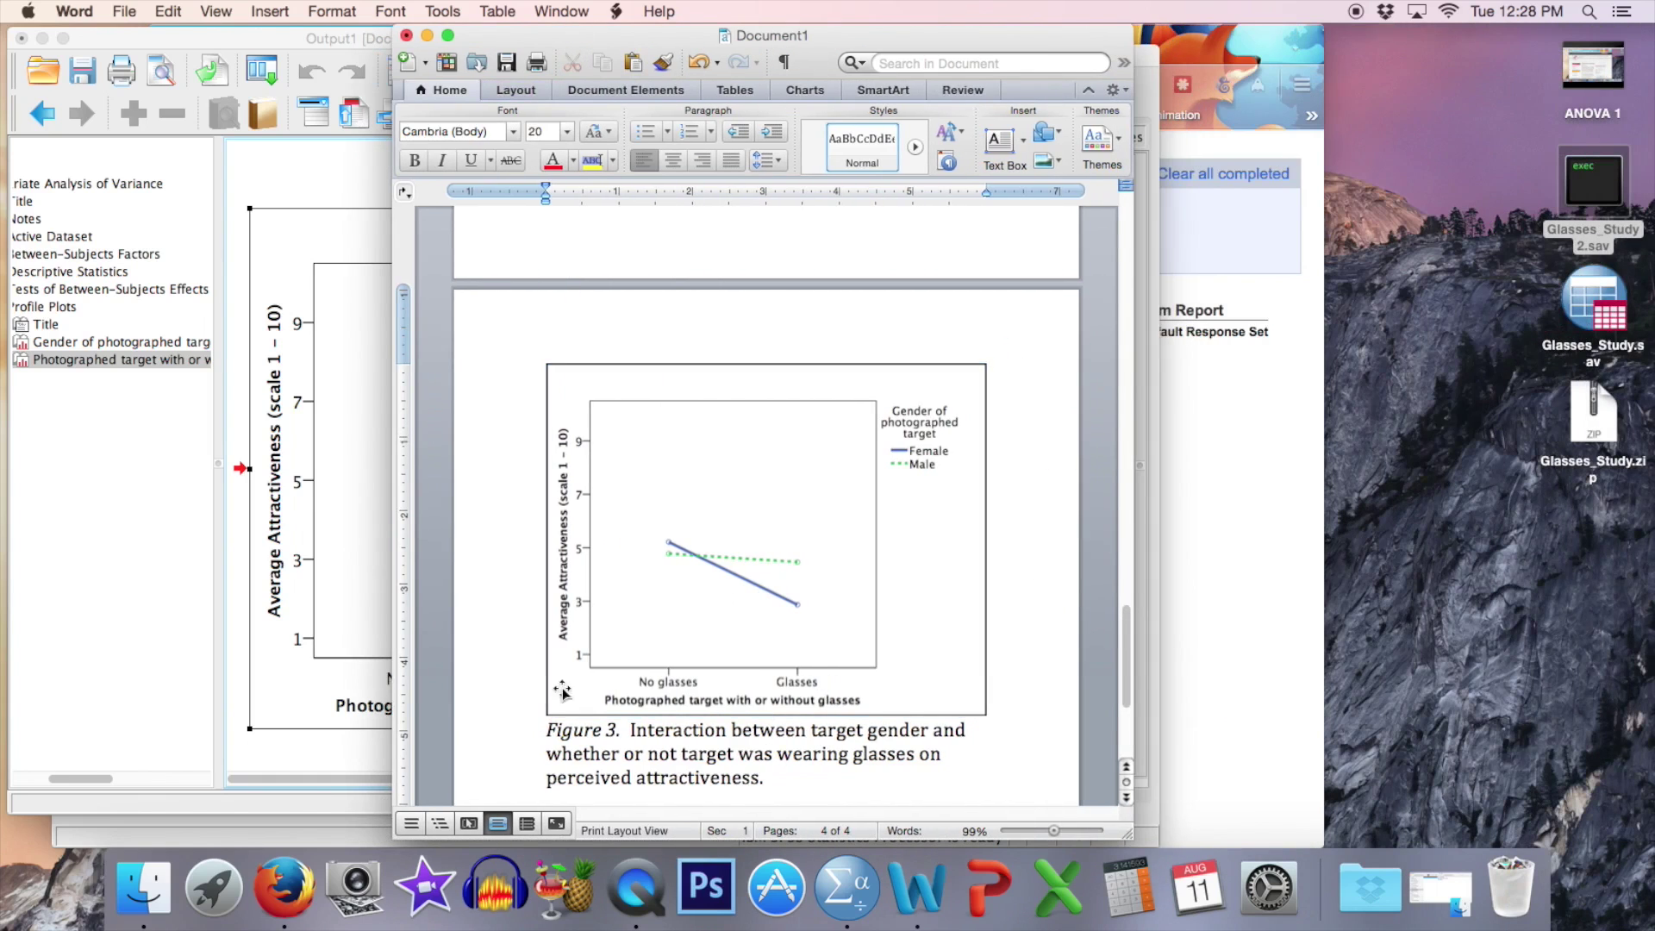
left_click(766, 449)
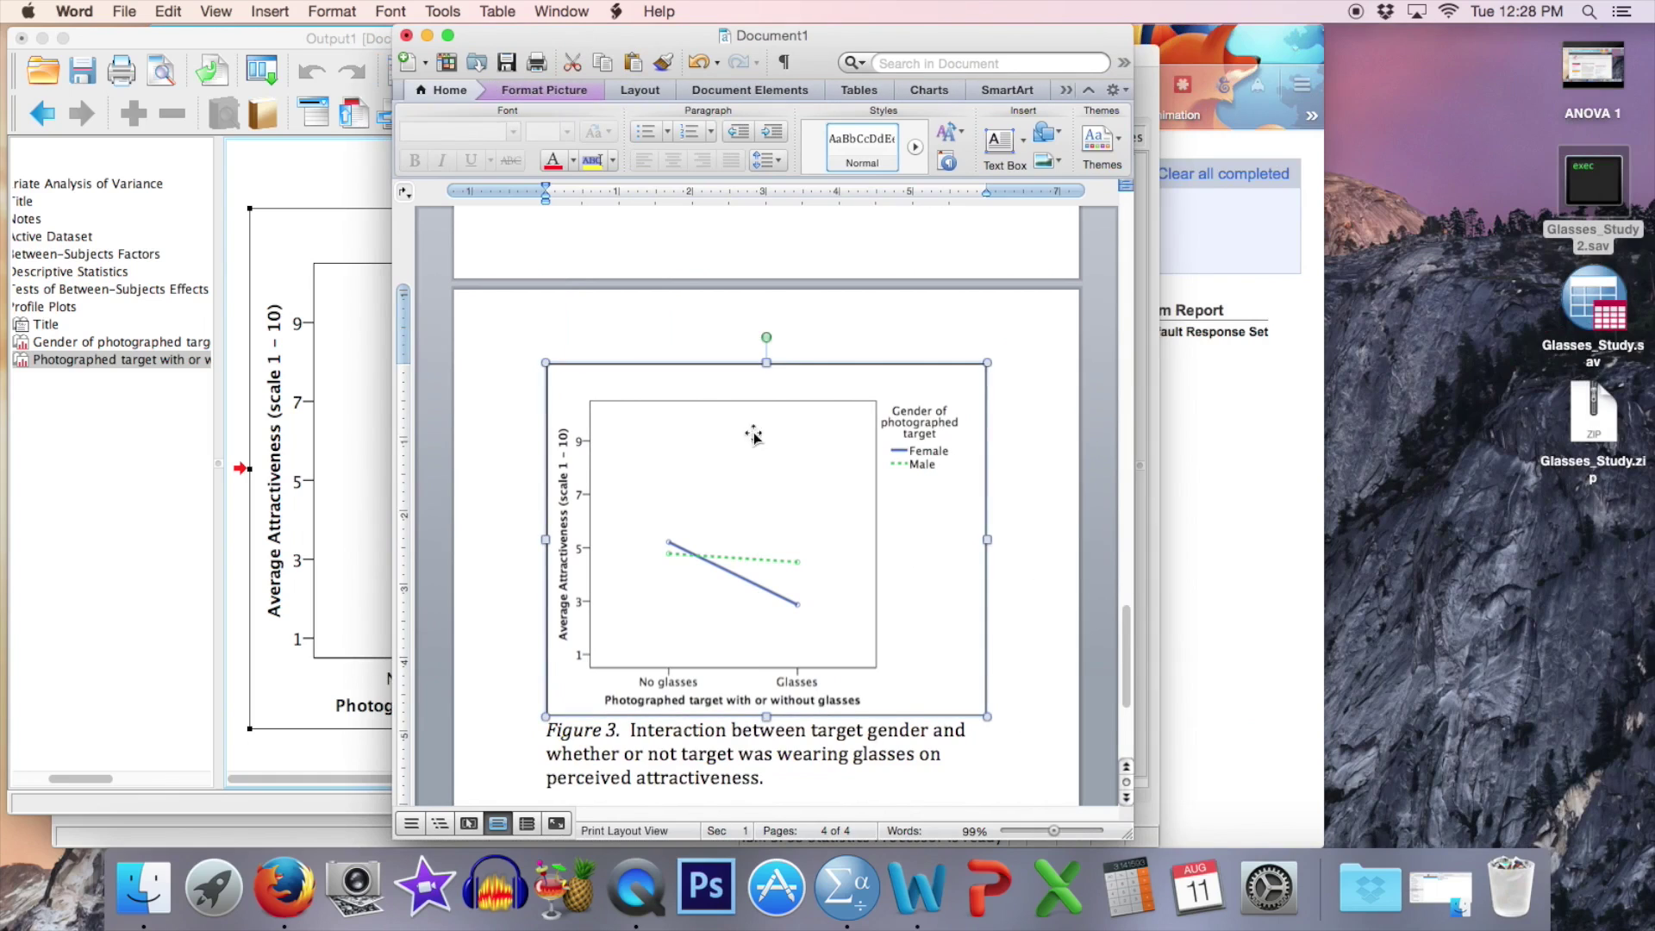
left_click(565, 89)
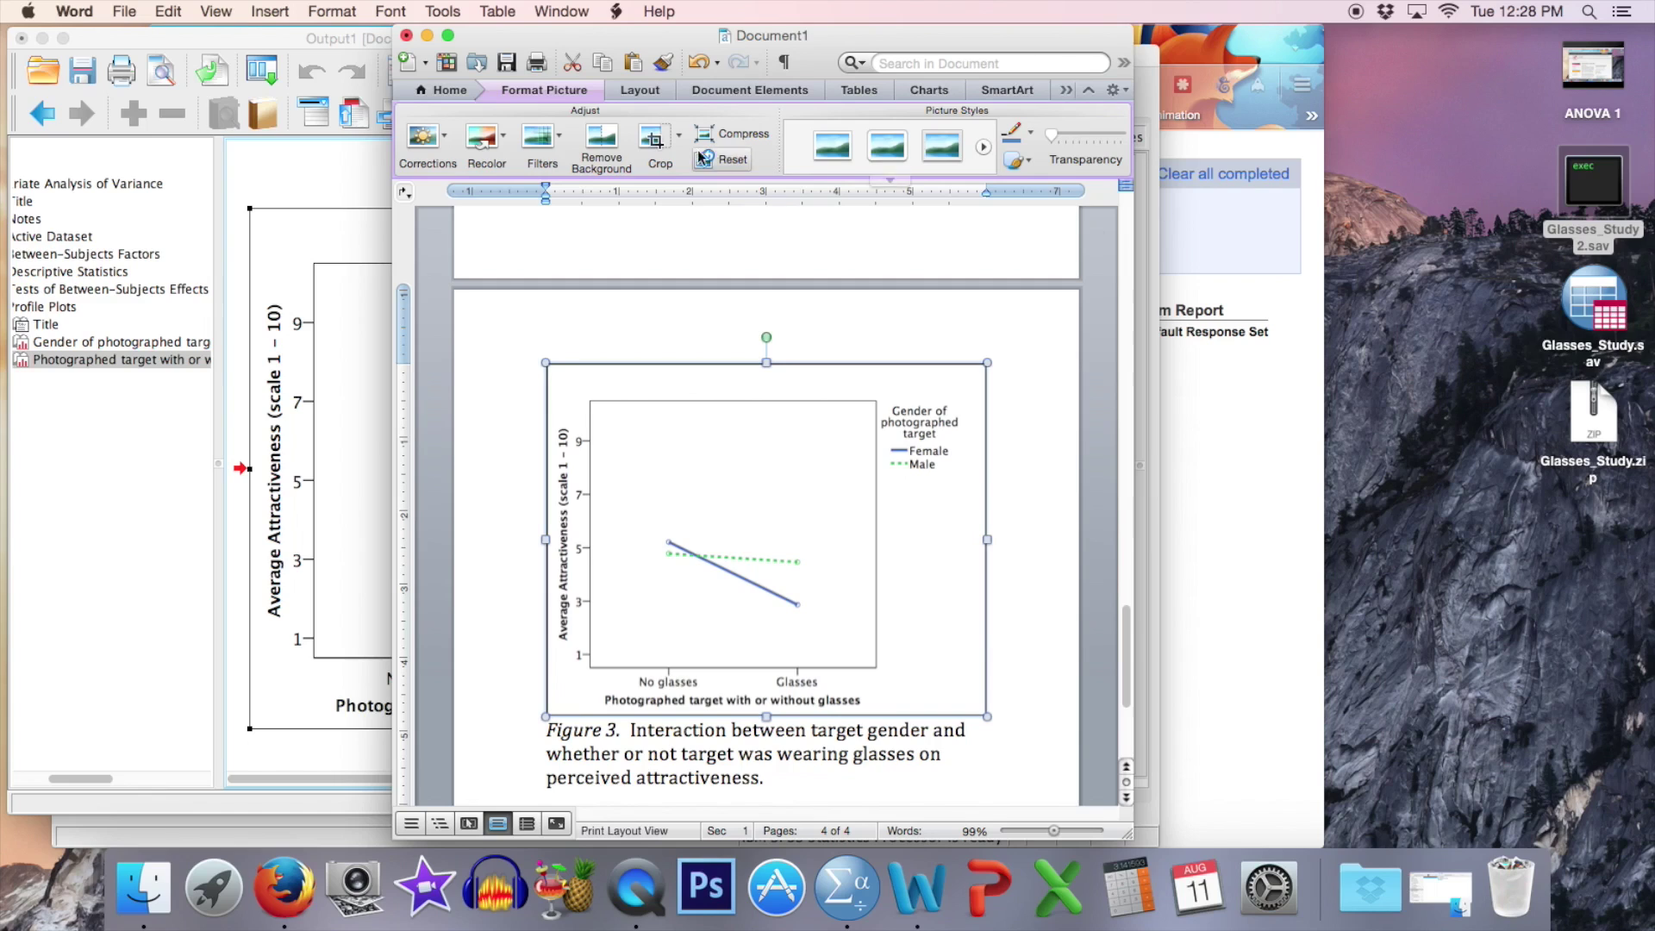
left_click(658, 141)
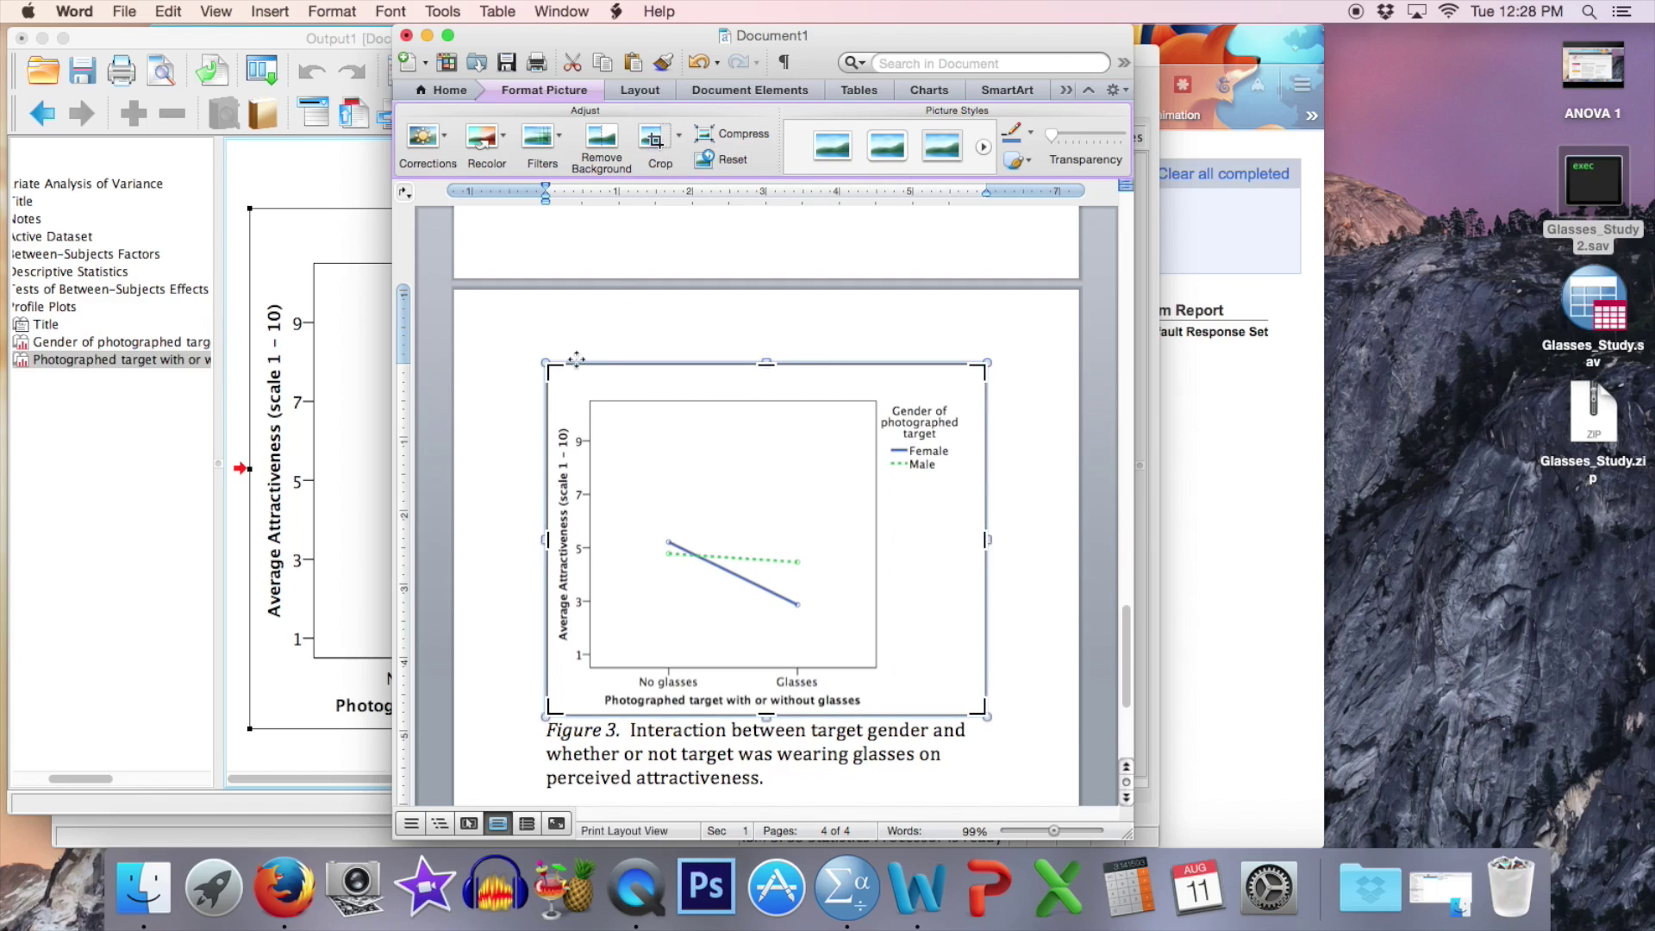
left_click_drag(549, 367, 553, 389)
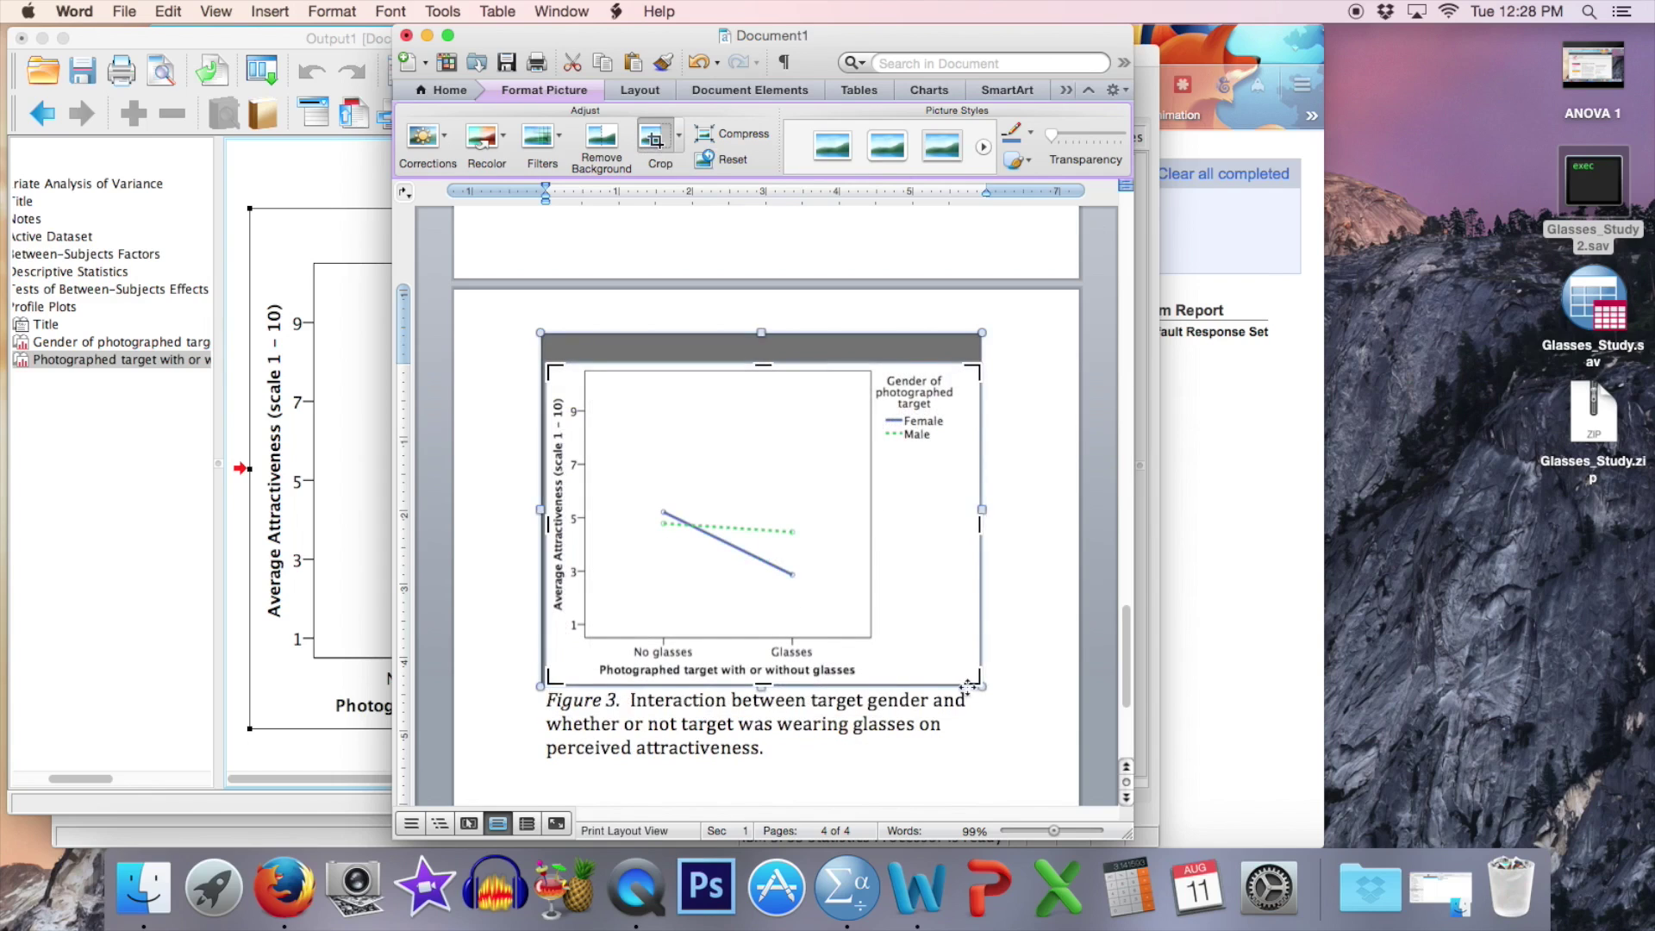
left_click_drag(974, 682, 962, 682)
left_click(1051, 638)
Enlarge the cropped Figure 3 picture slightly to about the width of its caption, and deselect it
left_click(840, 583)
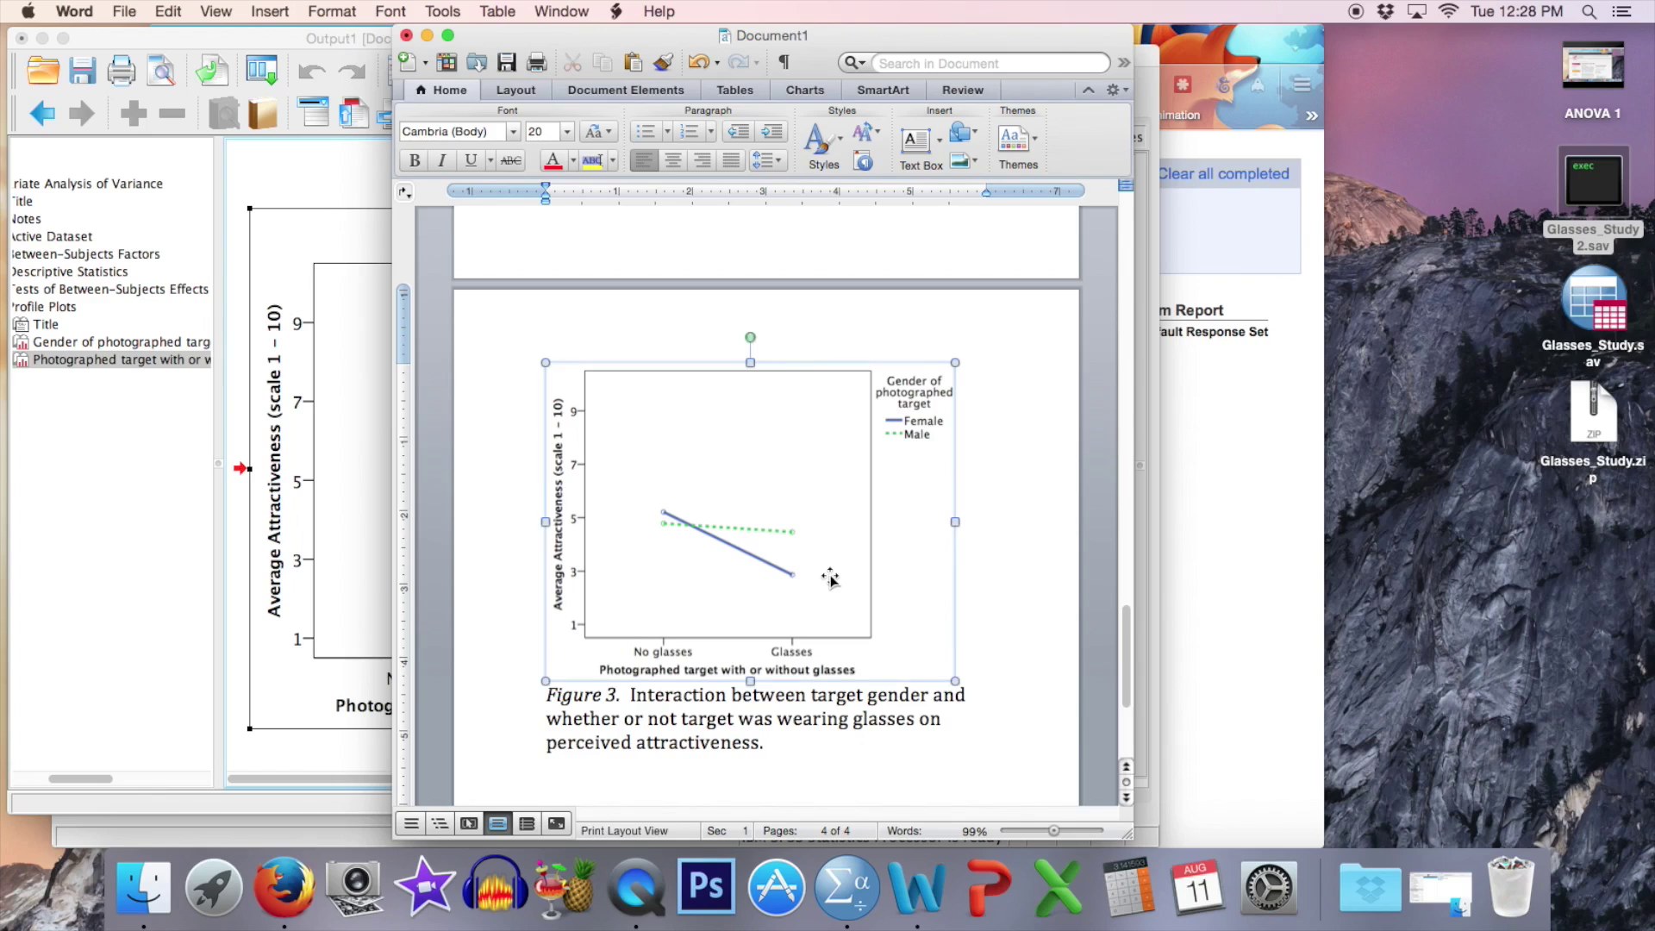
left_click_drag(954, 680, 968, 689)
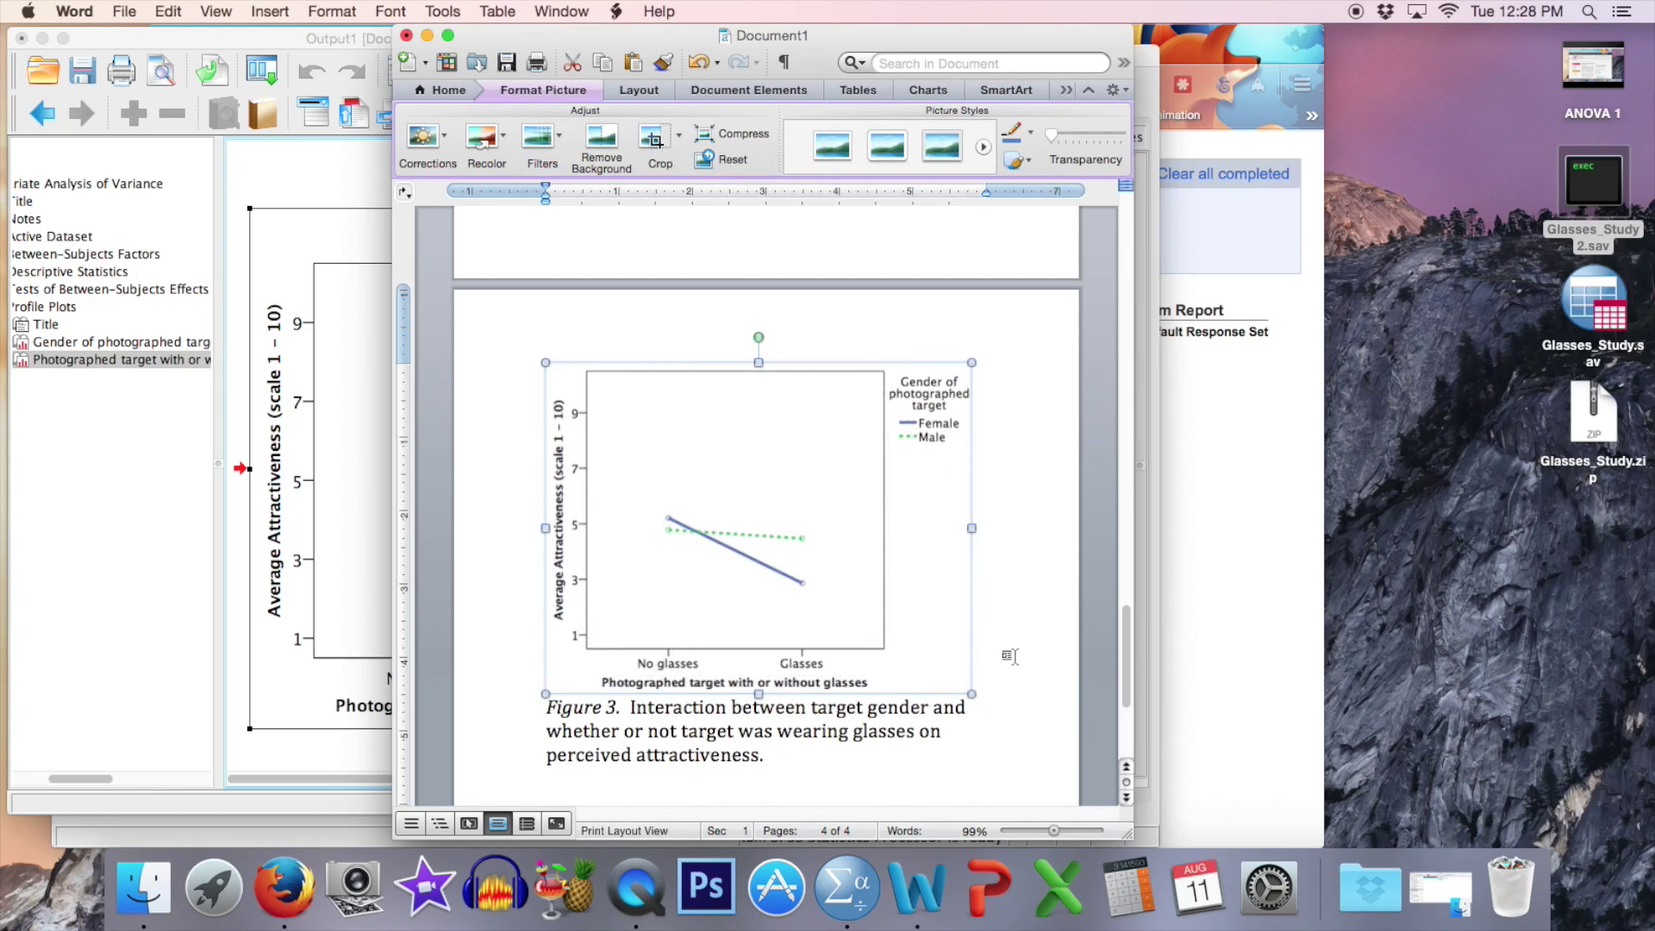
left_click(986, 776)
scroll(928, 543, "down", 3)
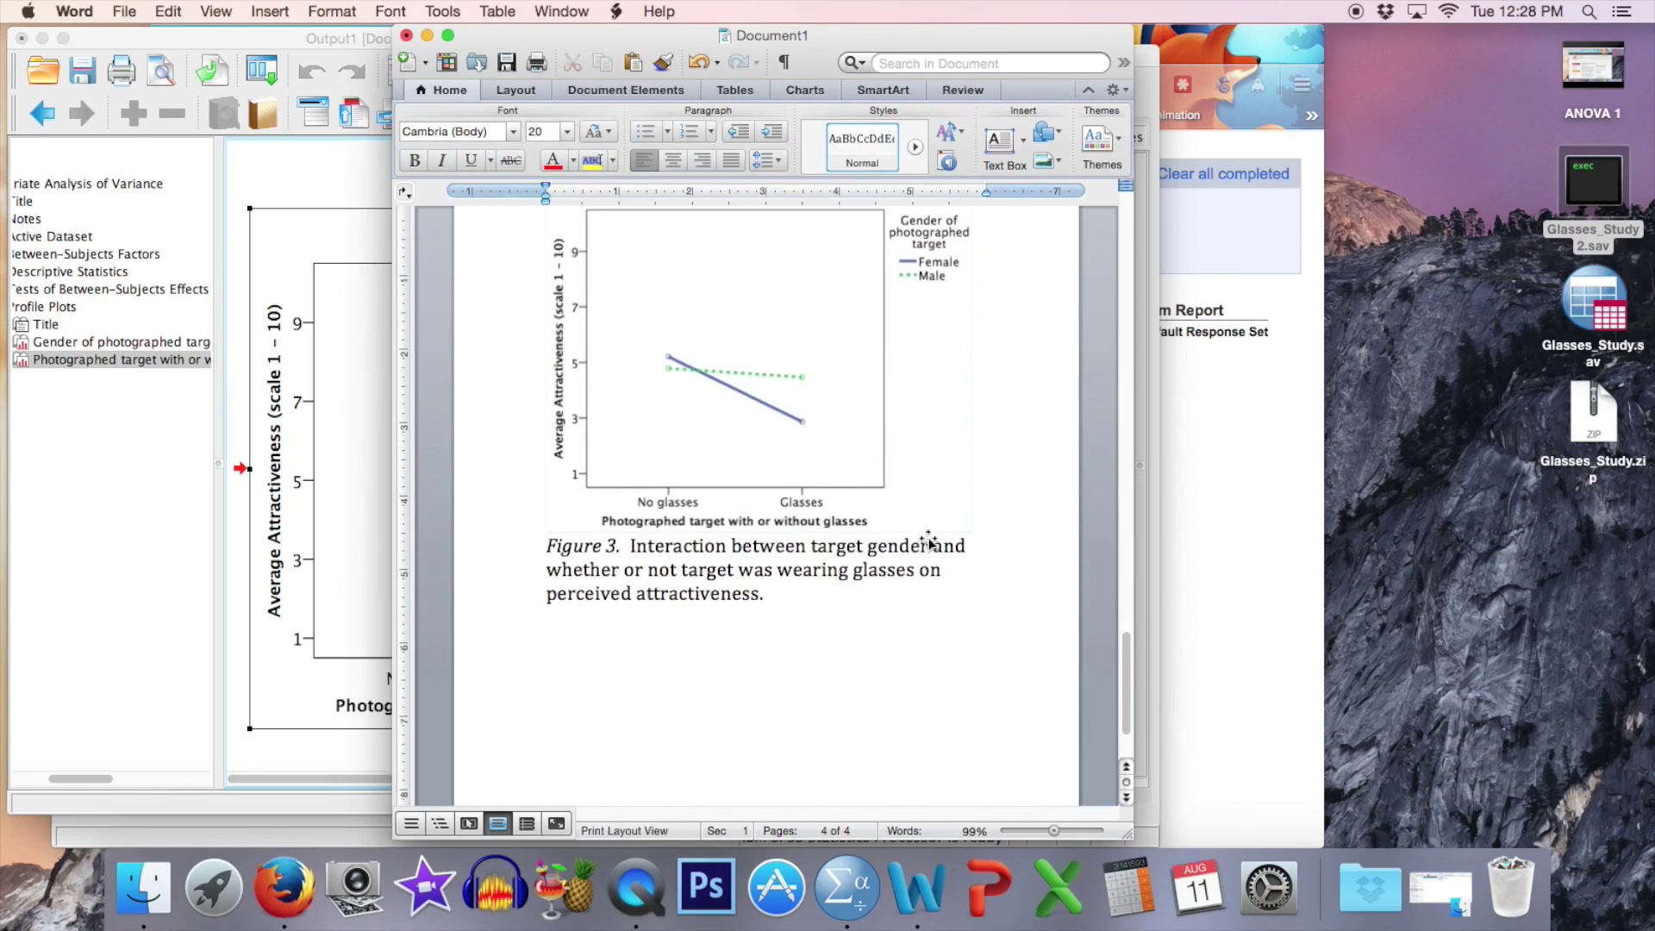
left_click(842, 676)
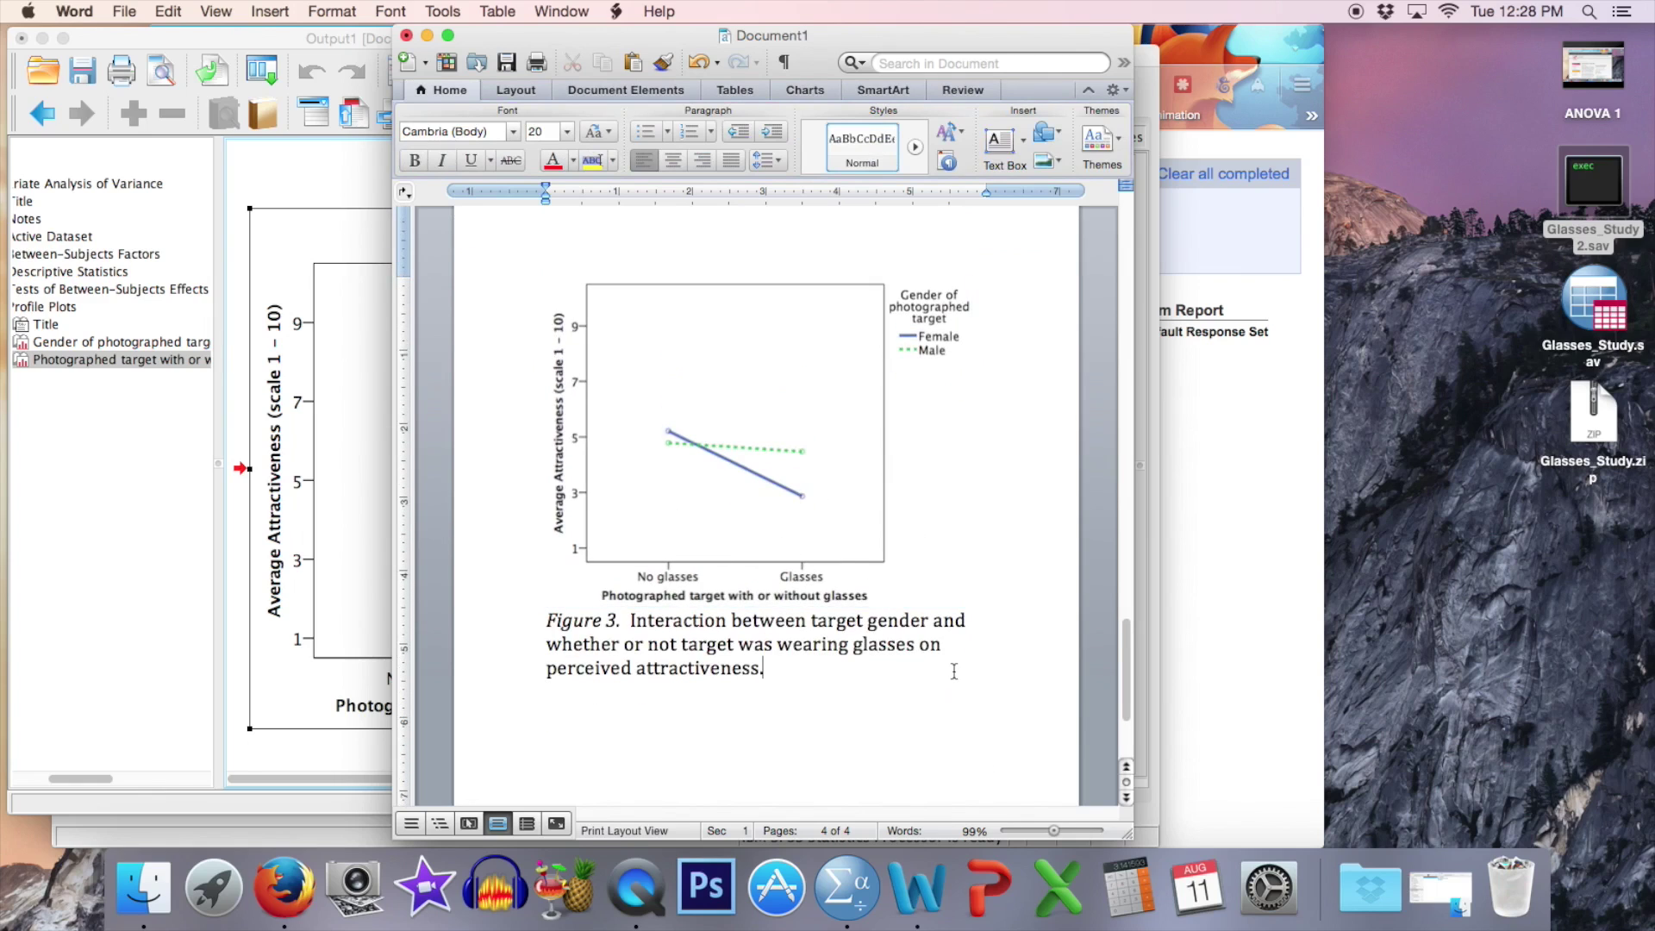
scroll(1120, 681, "down", 3)
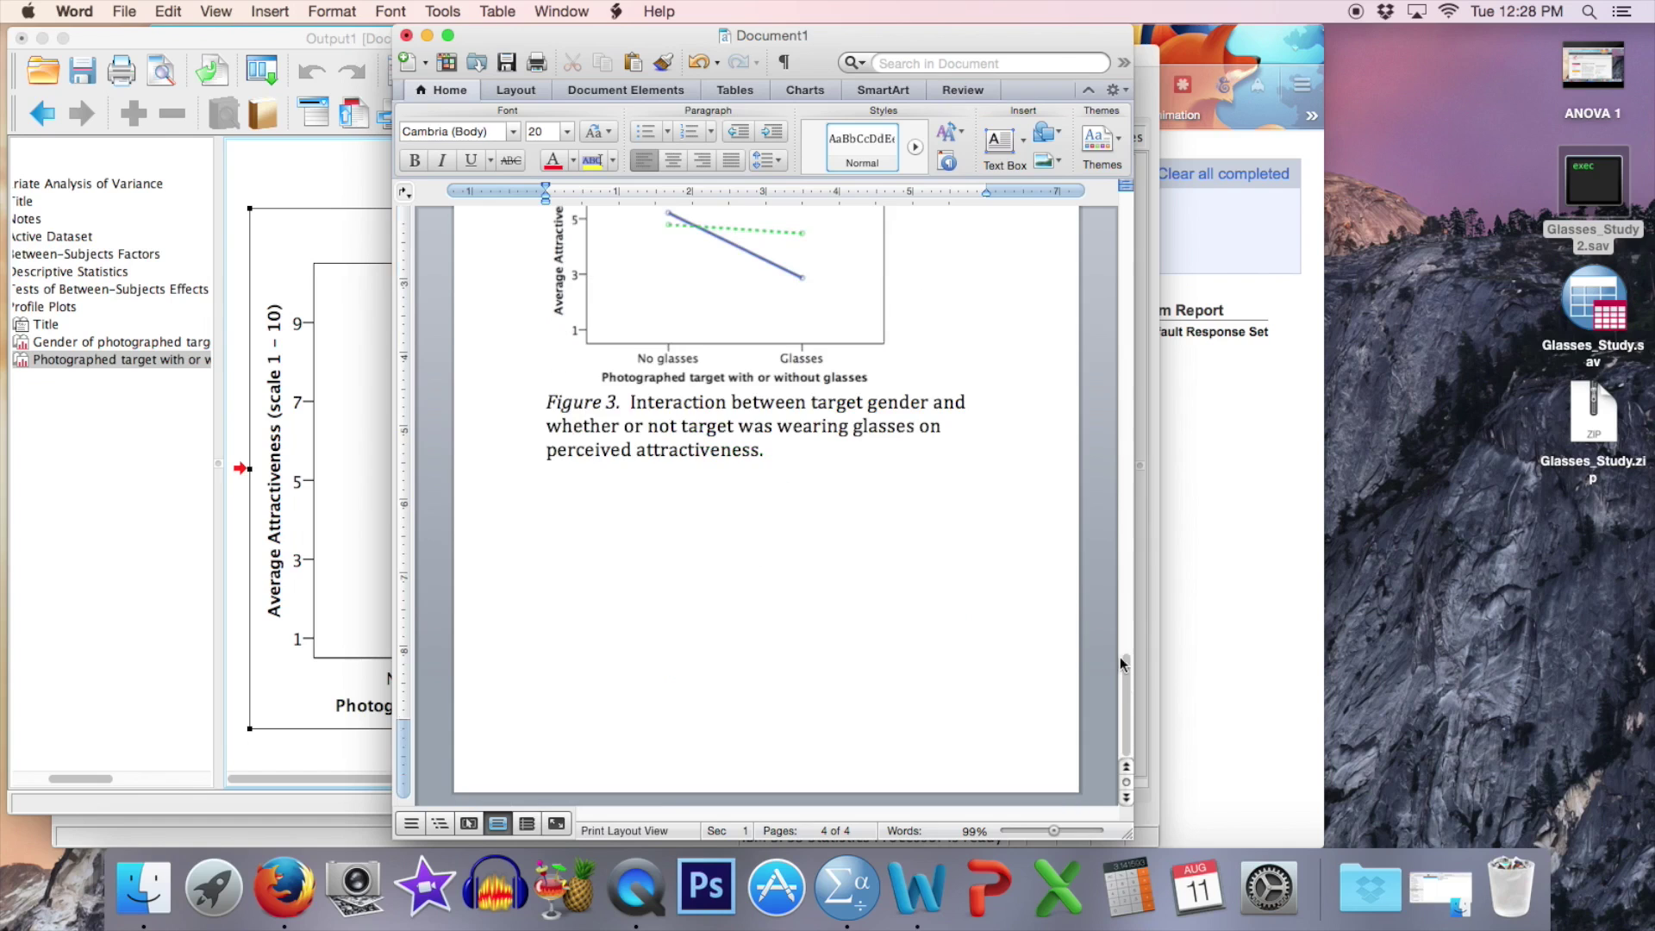
Return to the start of the write-up beside the SPSS output, and show the output's Tests of Between-Subjects Effects table for review
left_click_drag(1129, 668, 1126, 215)
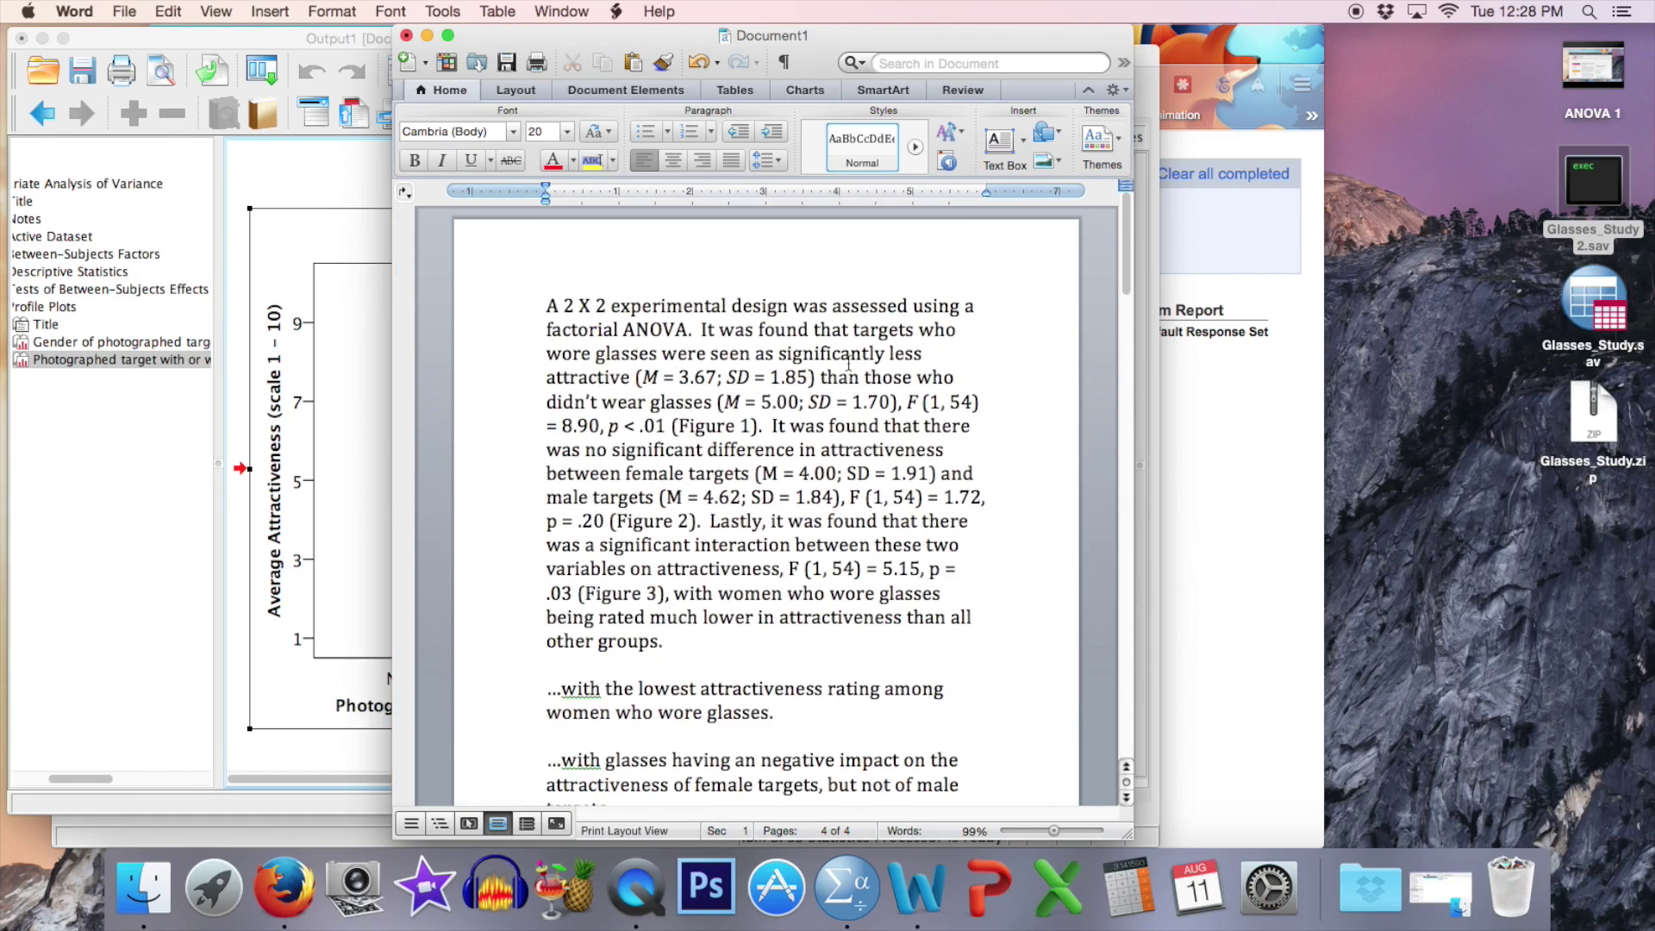
left_click_drag(748, 36, 1344, 23)
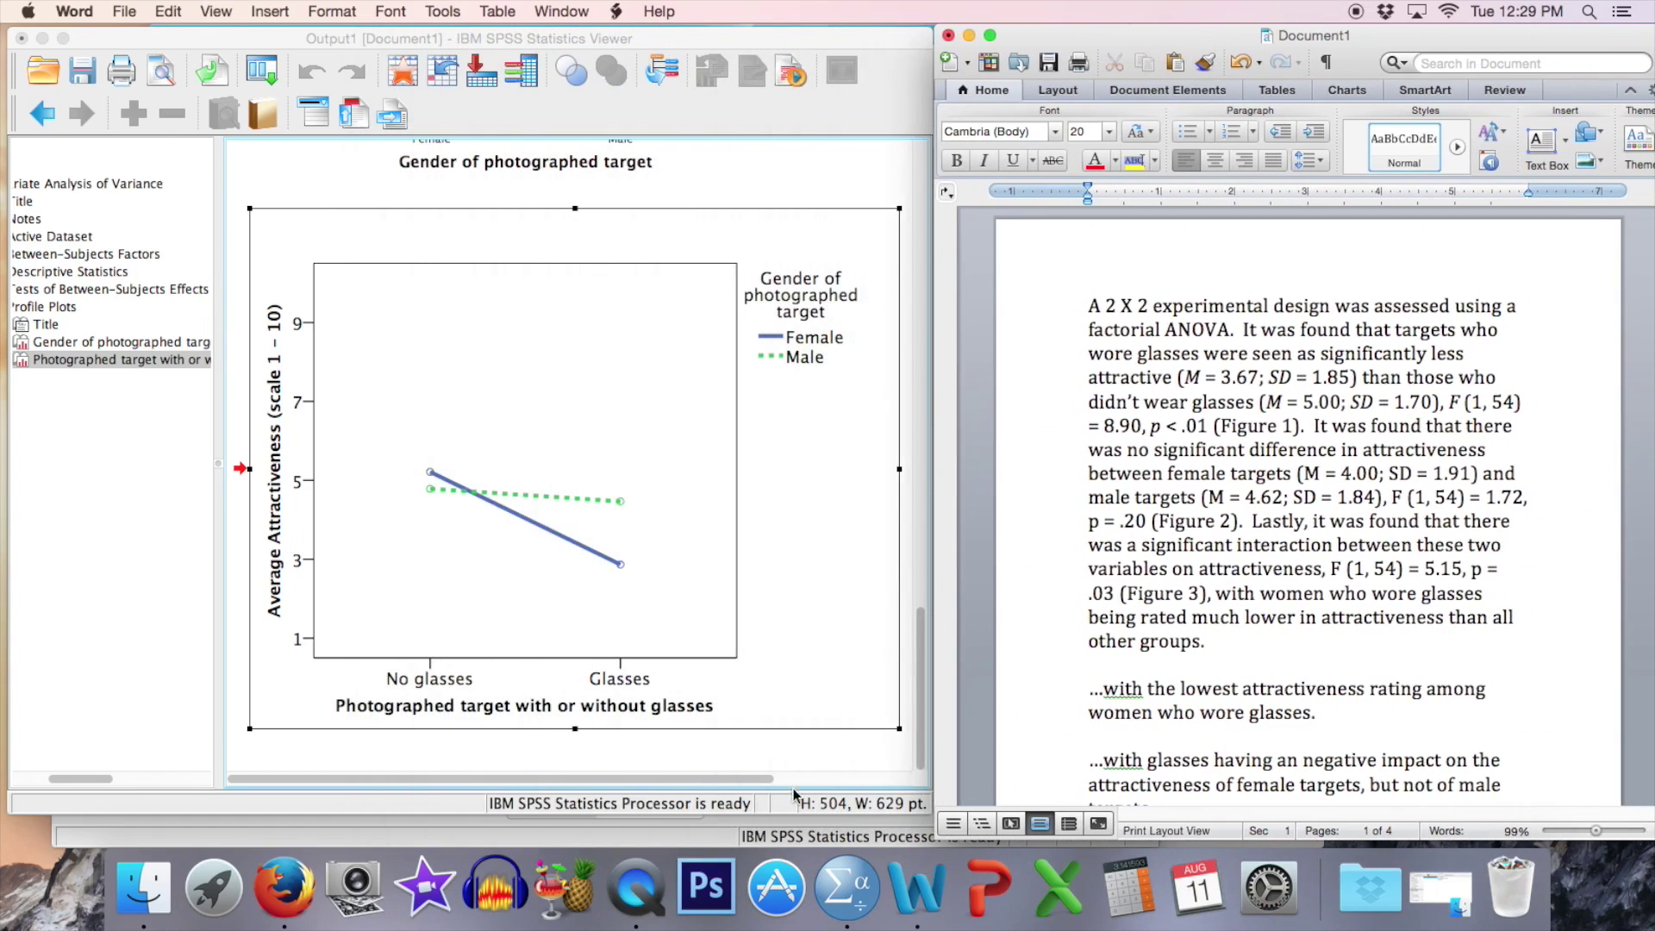
left_click(765, 769)
left_click_drag(918, 668, 919, 397)
left_click(506, 434)
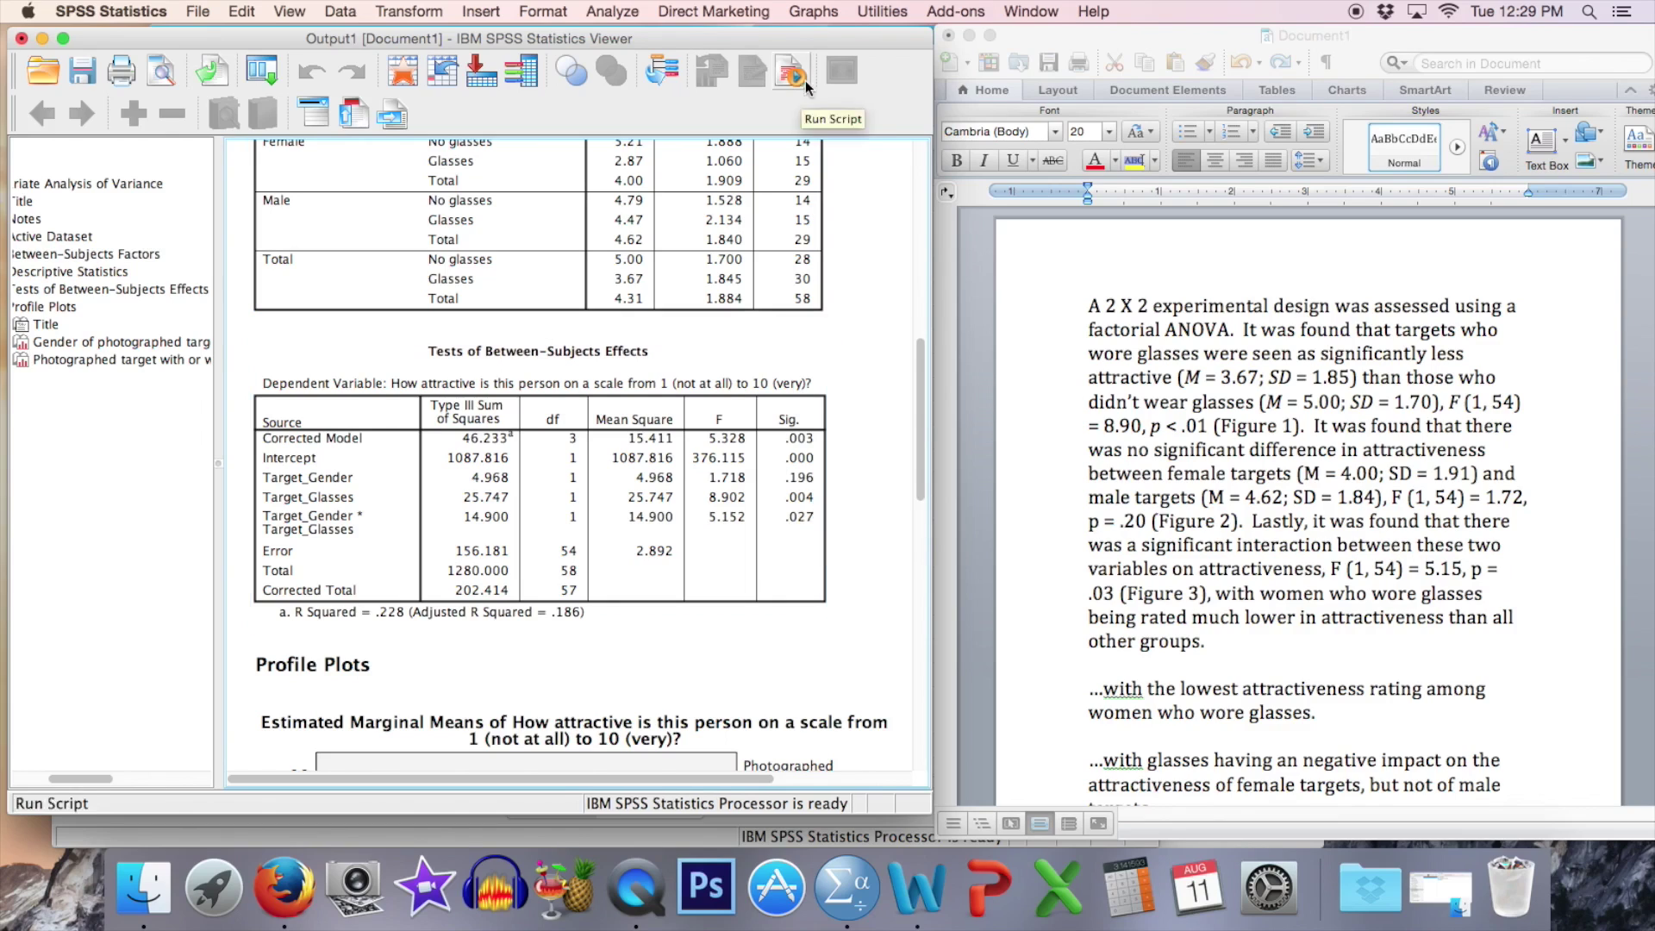
Start defining a simple legacy bar chart of summaries for groups of cases, and widen the definition dialog to show full variable names
left_click(813, 11)
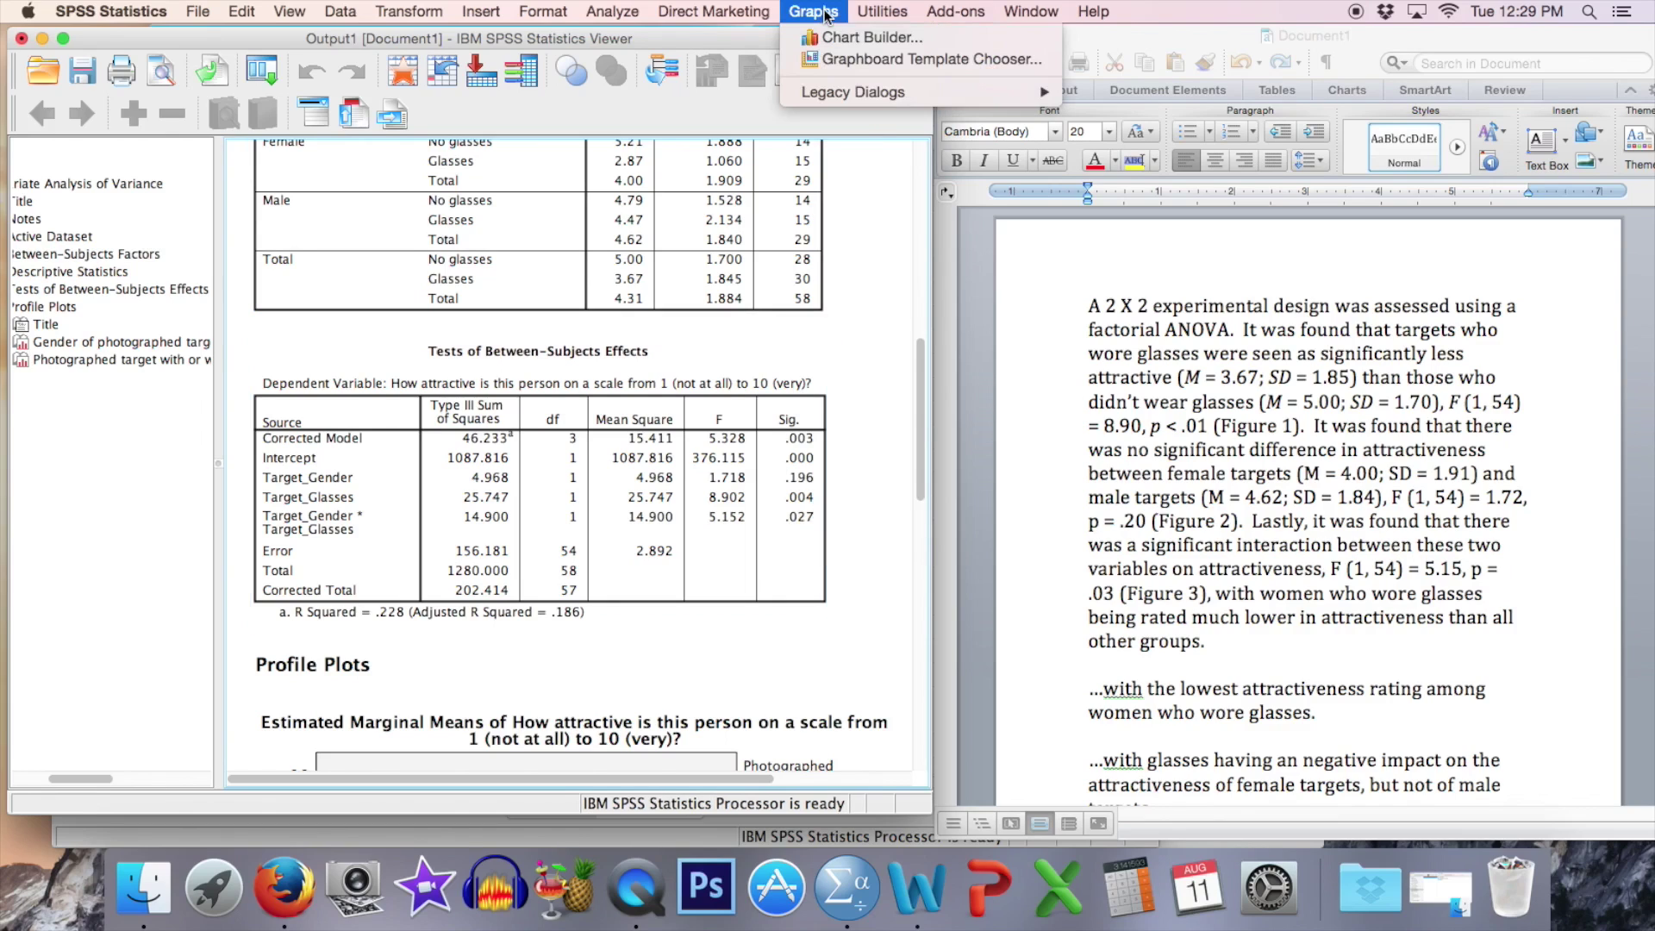
mouse_move(872, 92)
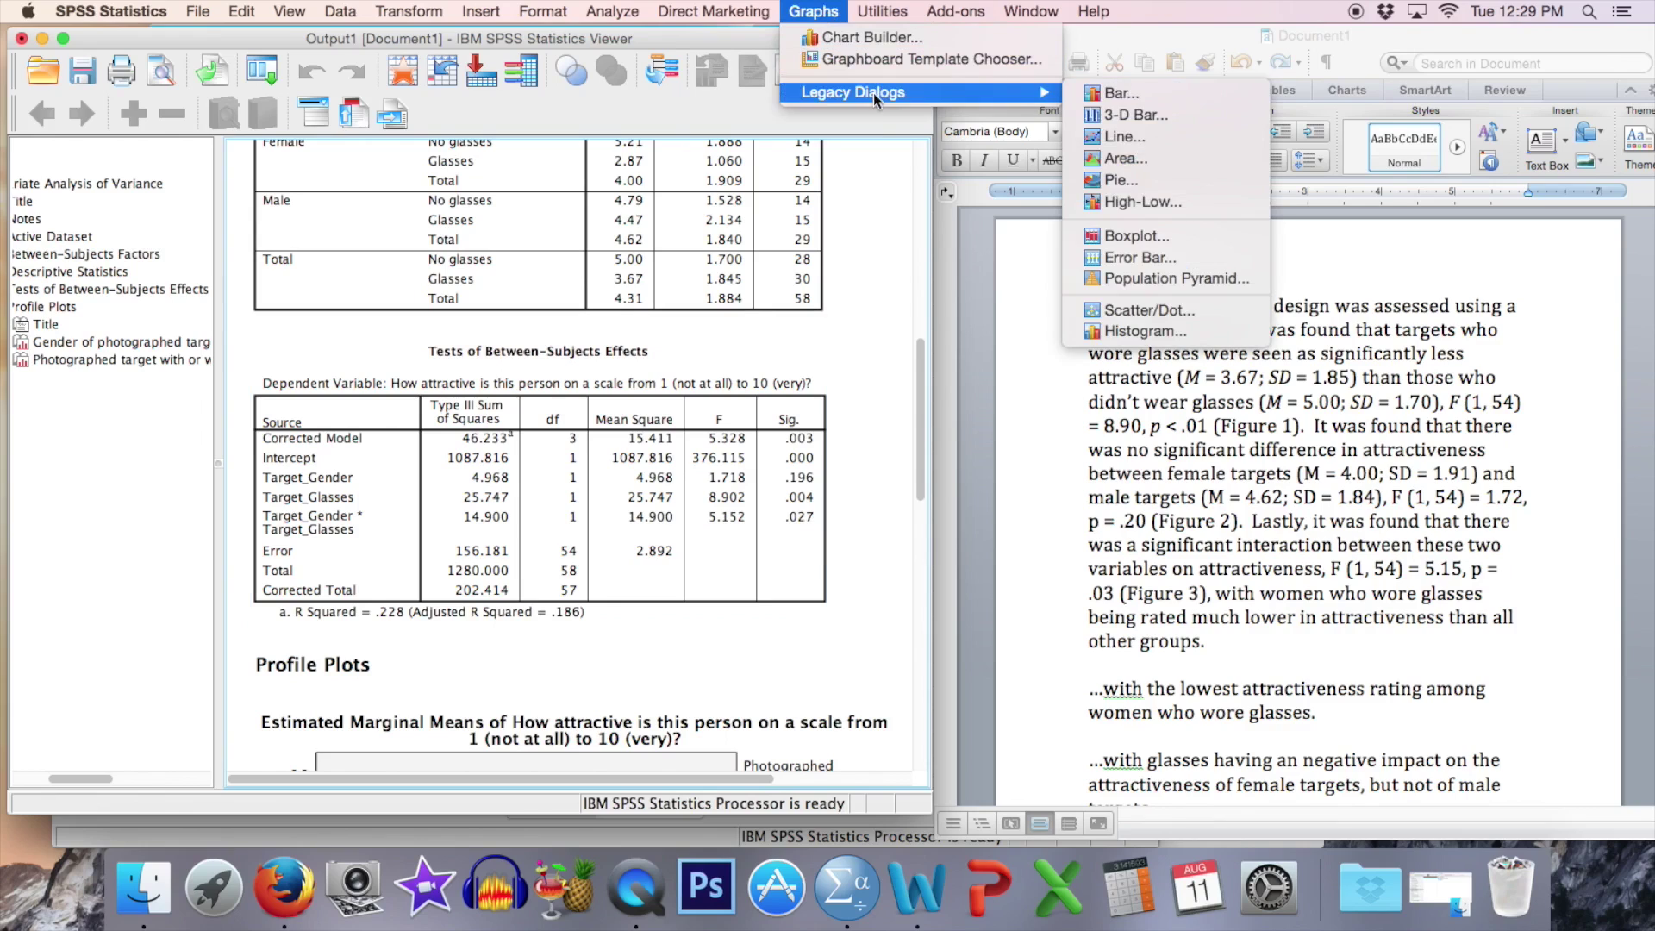
left_click(1120, 93)
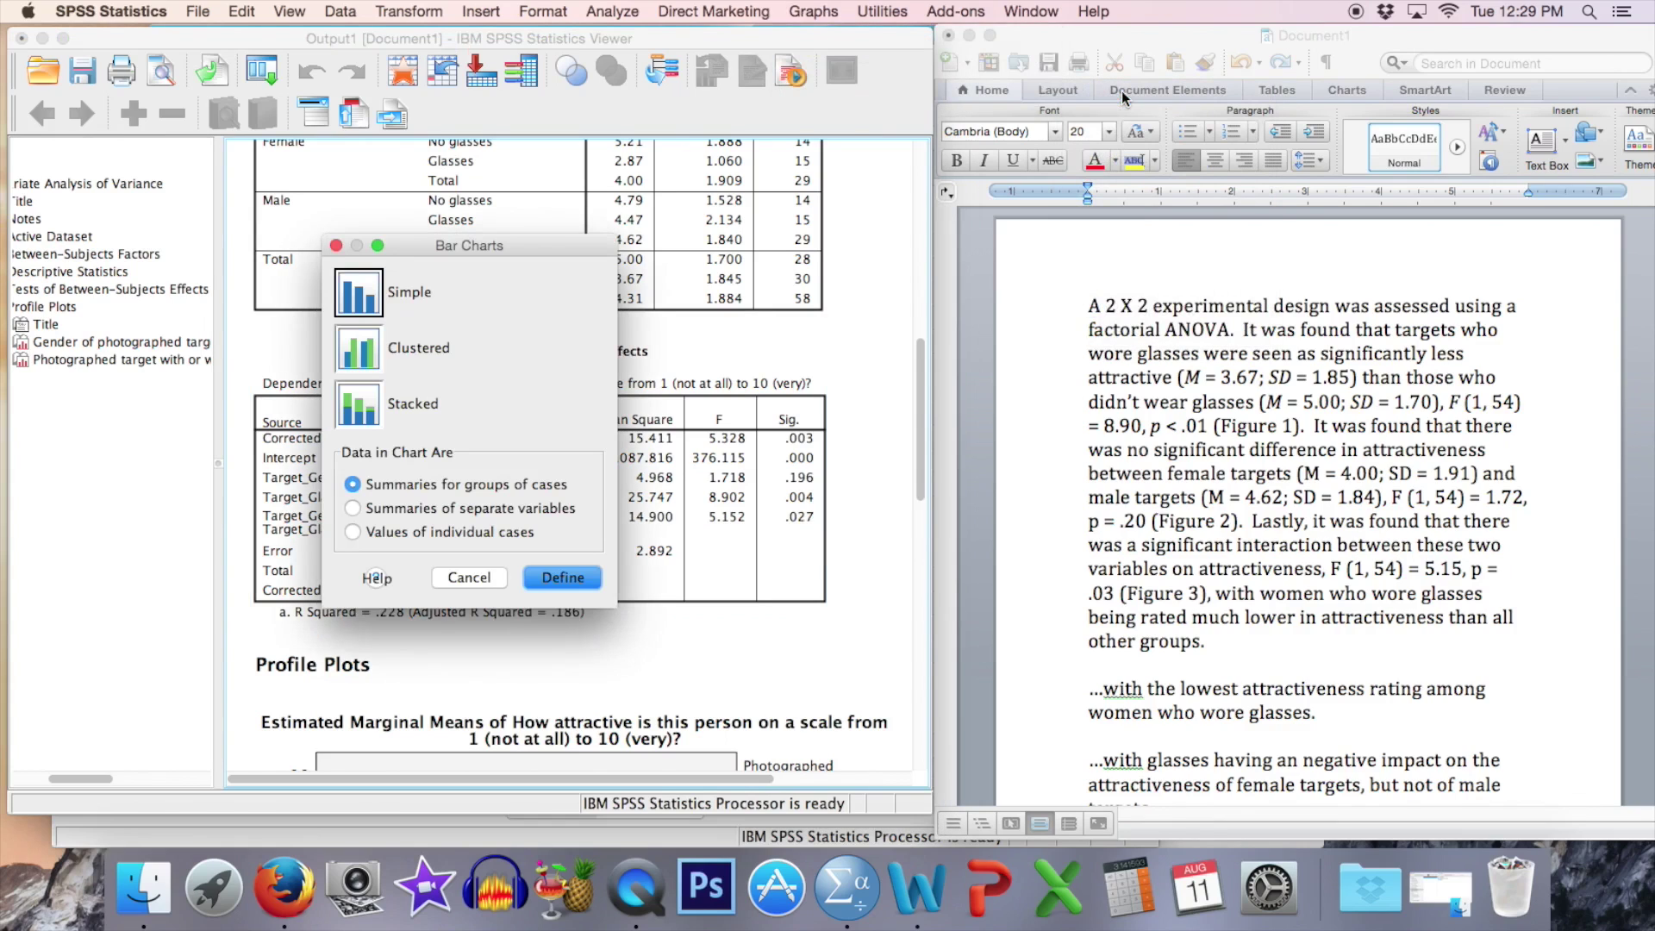
left_click(583, 584)
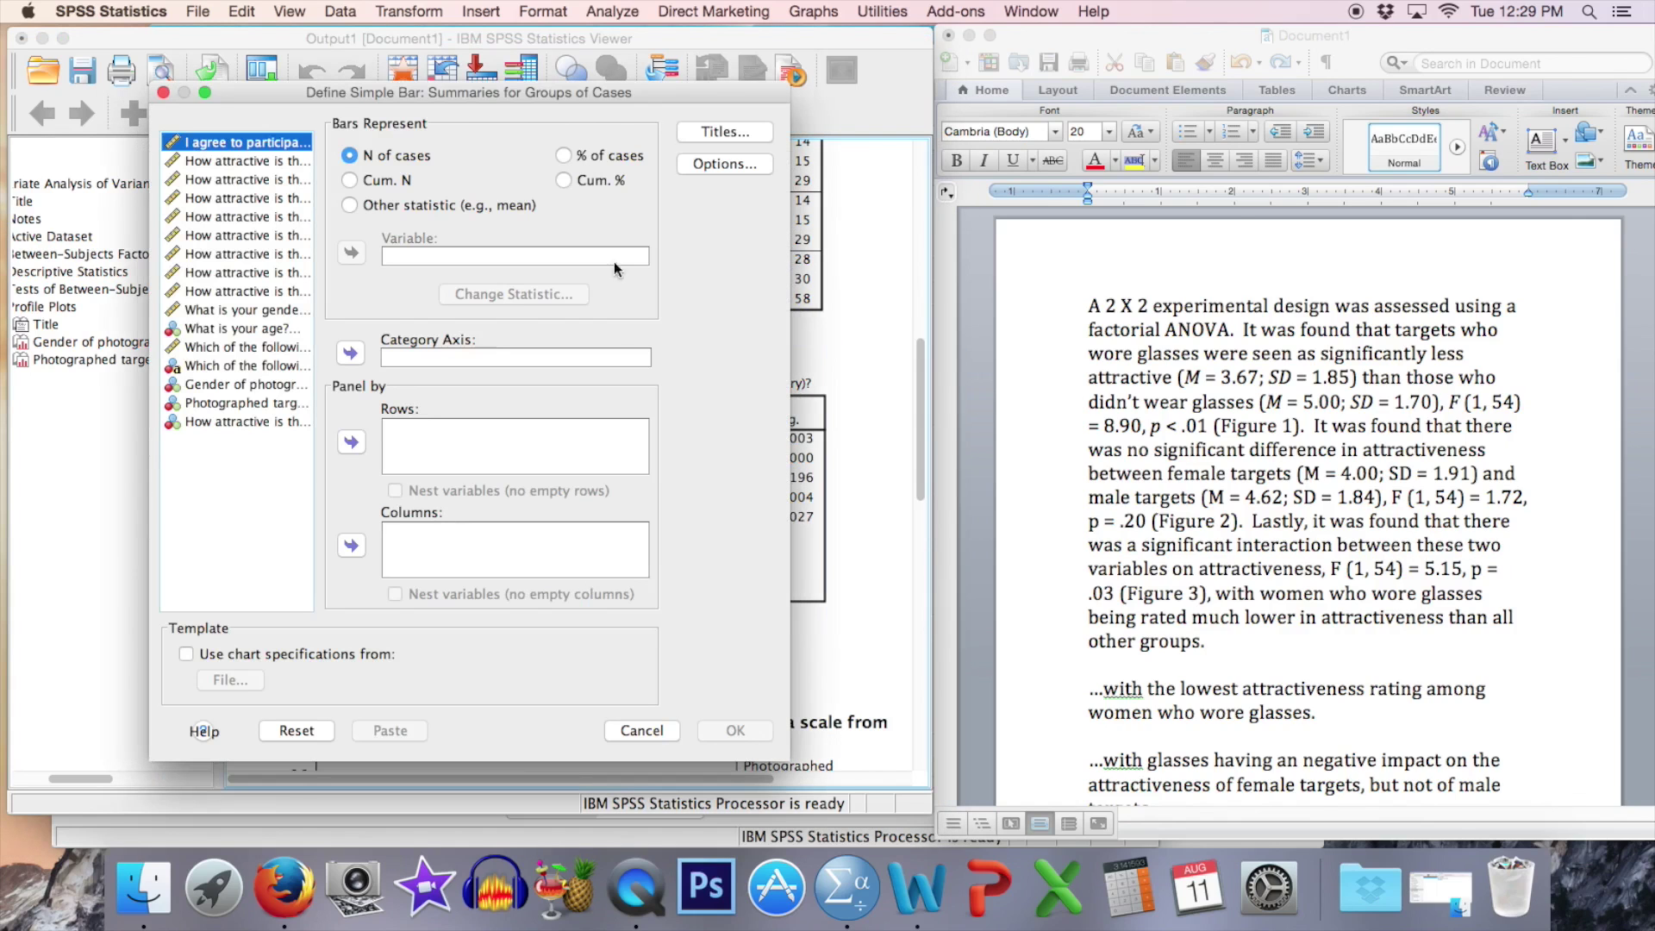
left_click_drag(567, 95, 926, 131)
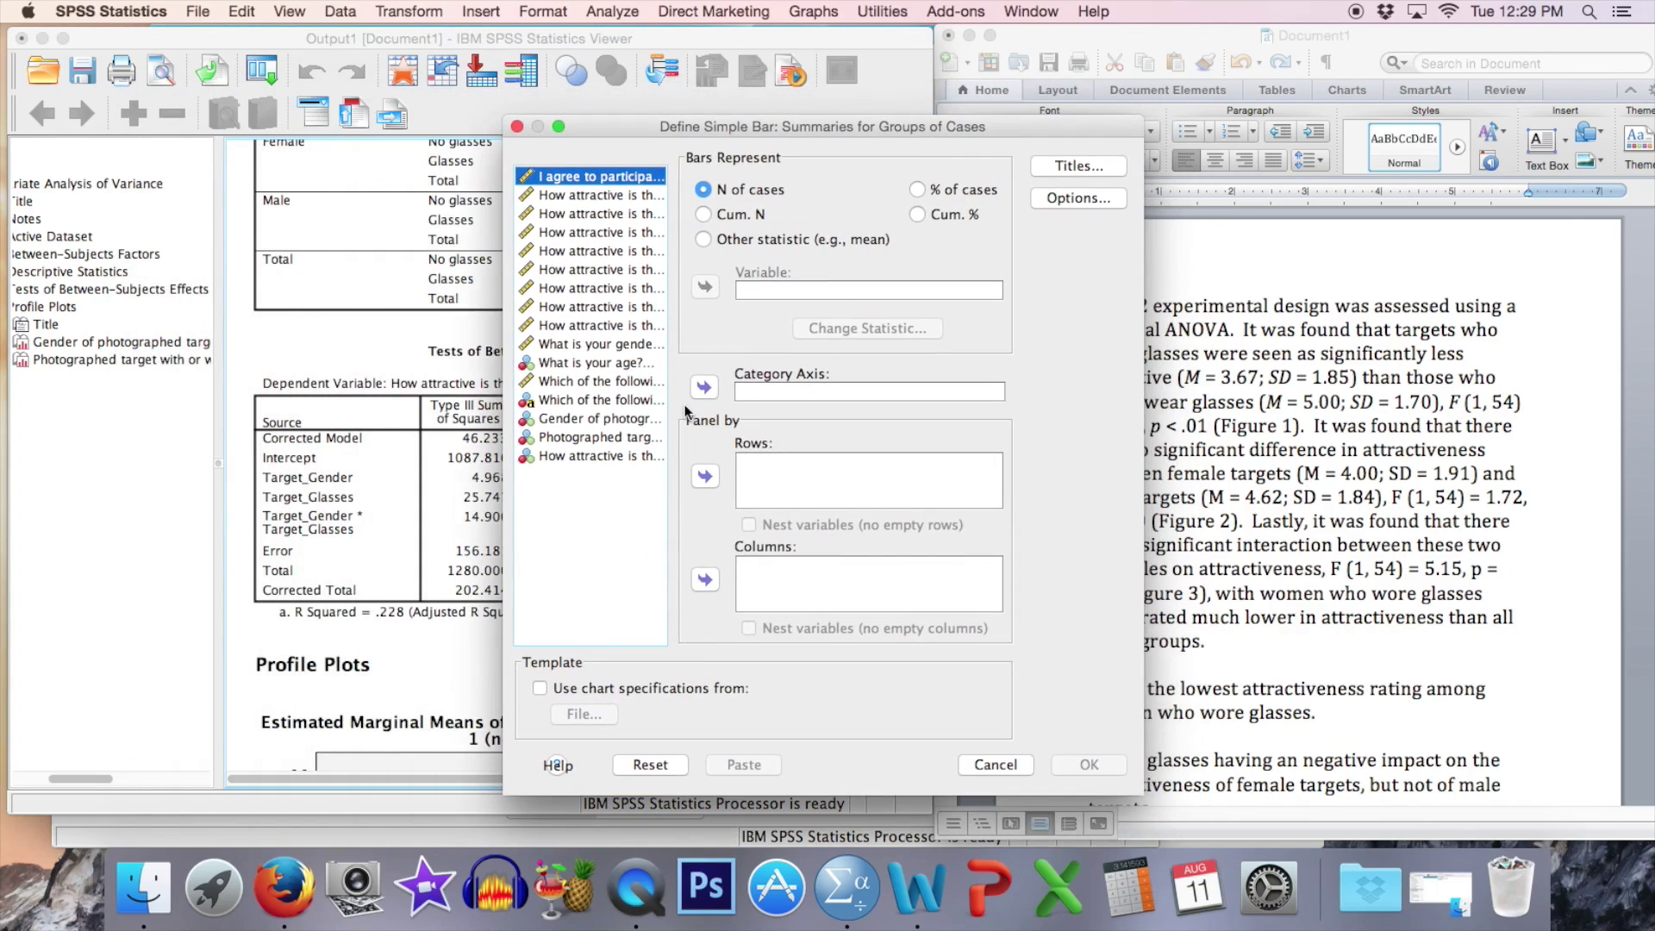
left_click_drag(501, 325, 190, 327)
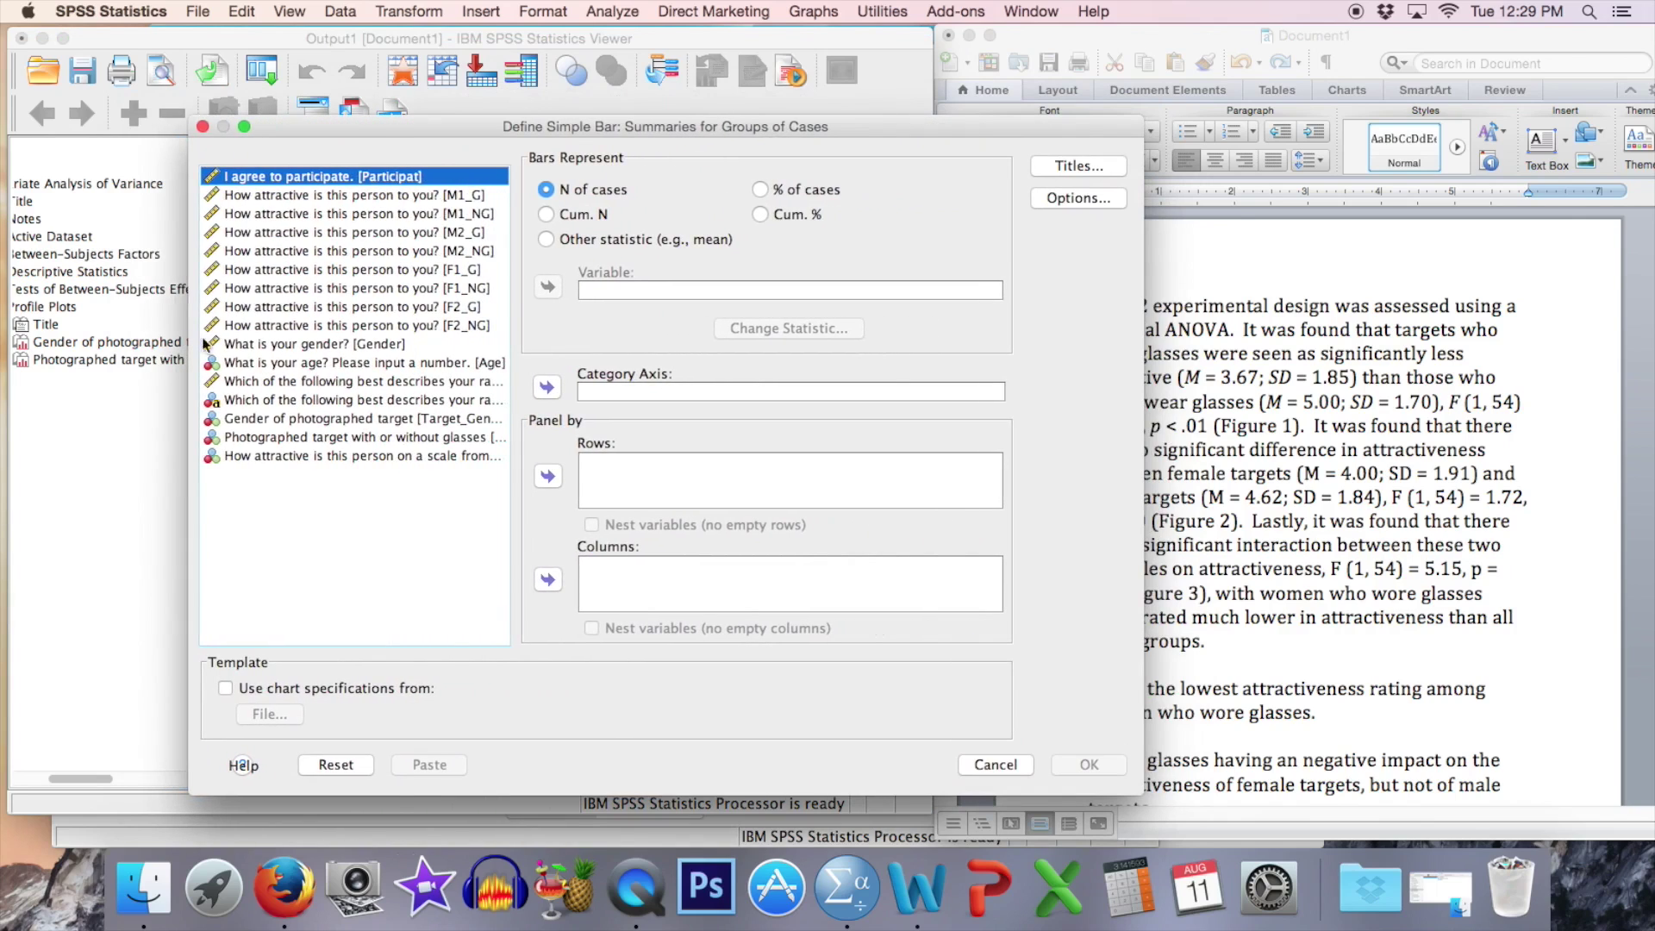
Have the bars represent the mean 1–10 attractiveness rating, with "Photographed target with or without glasses" as the category axis
left_click(595, 240)
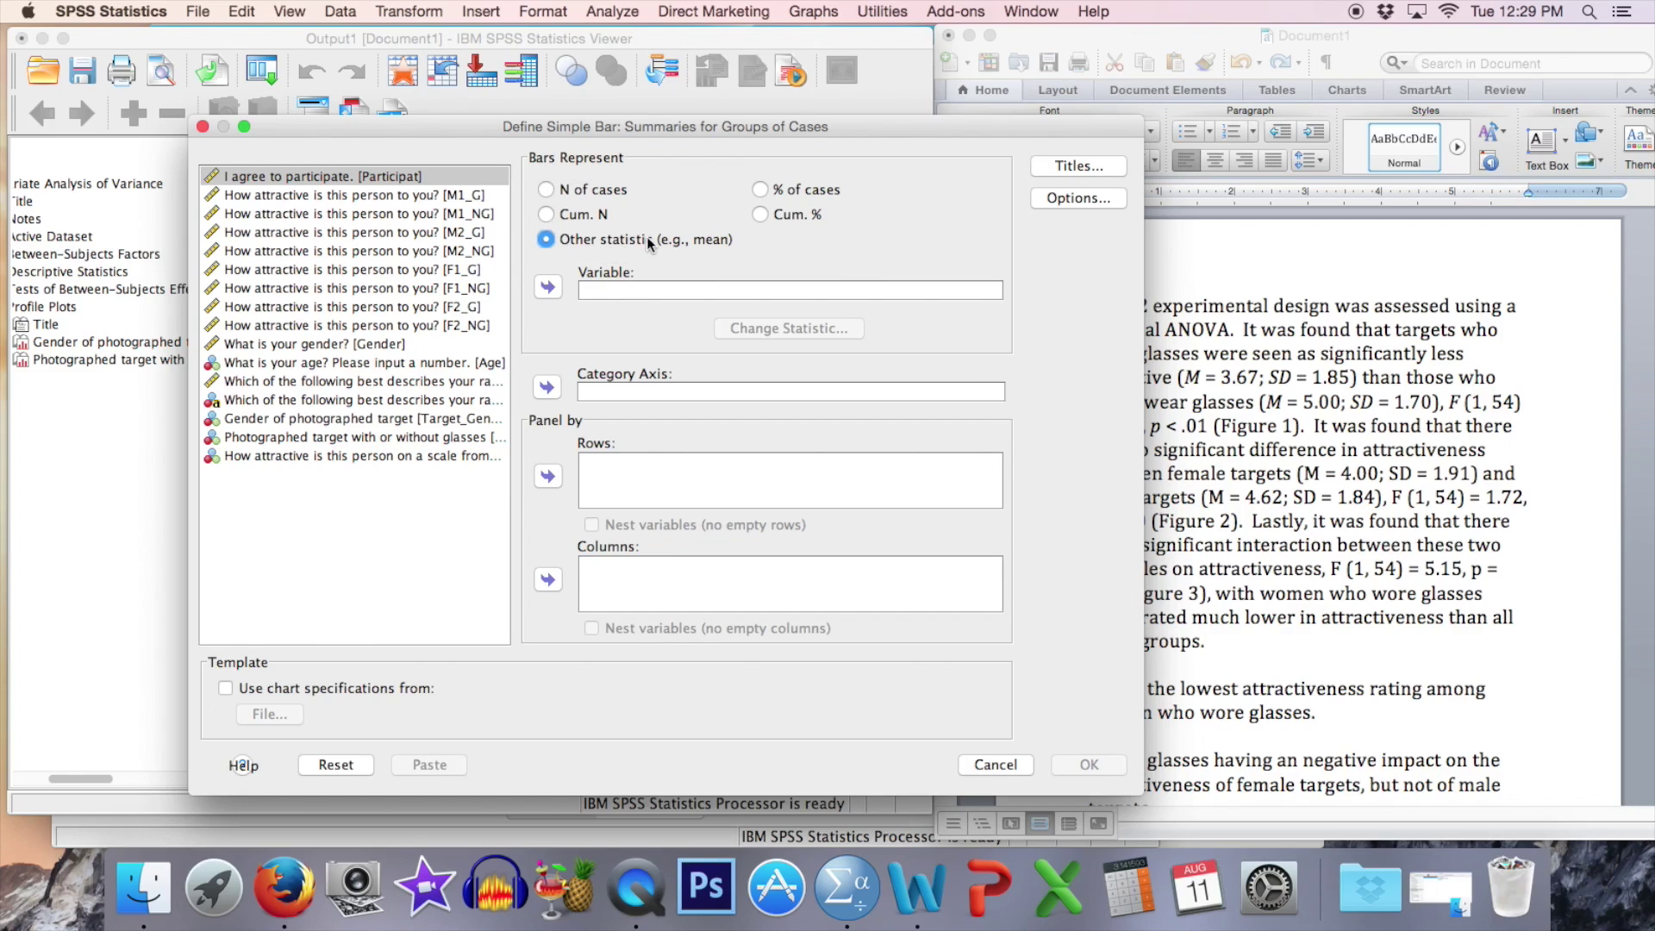
left_click(307, 457)
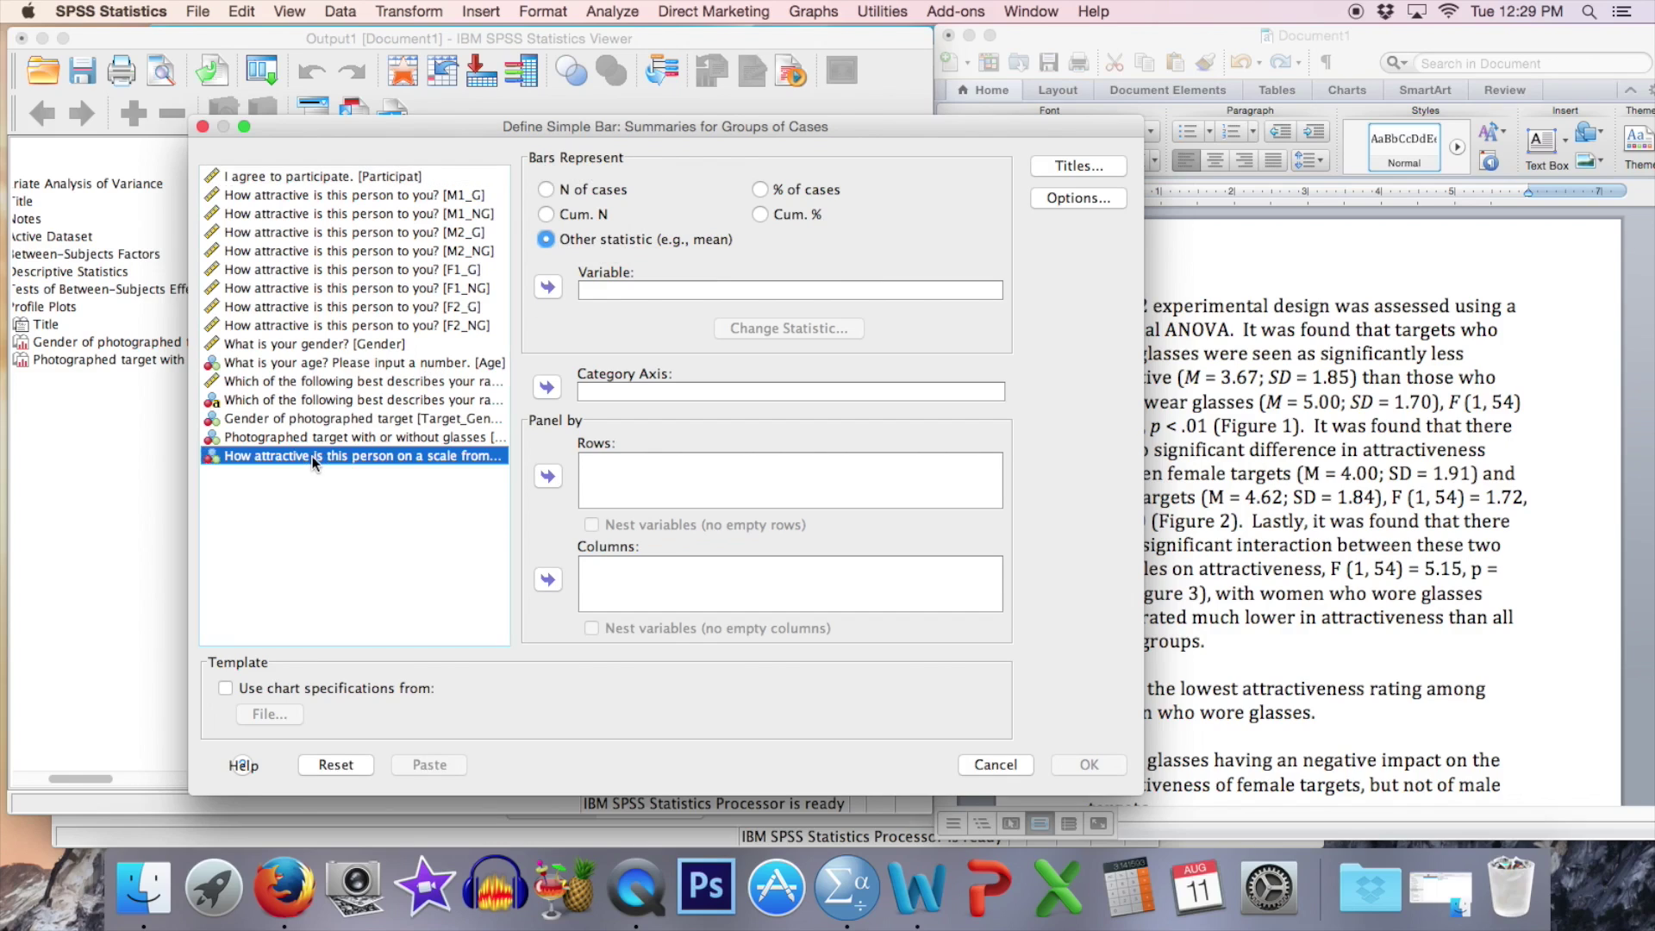
left_click(549, 287)
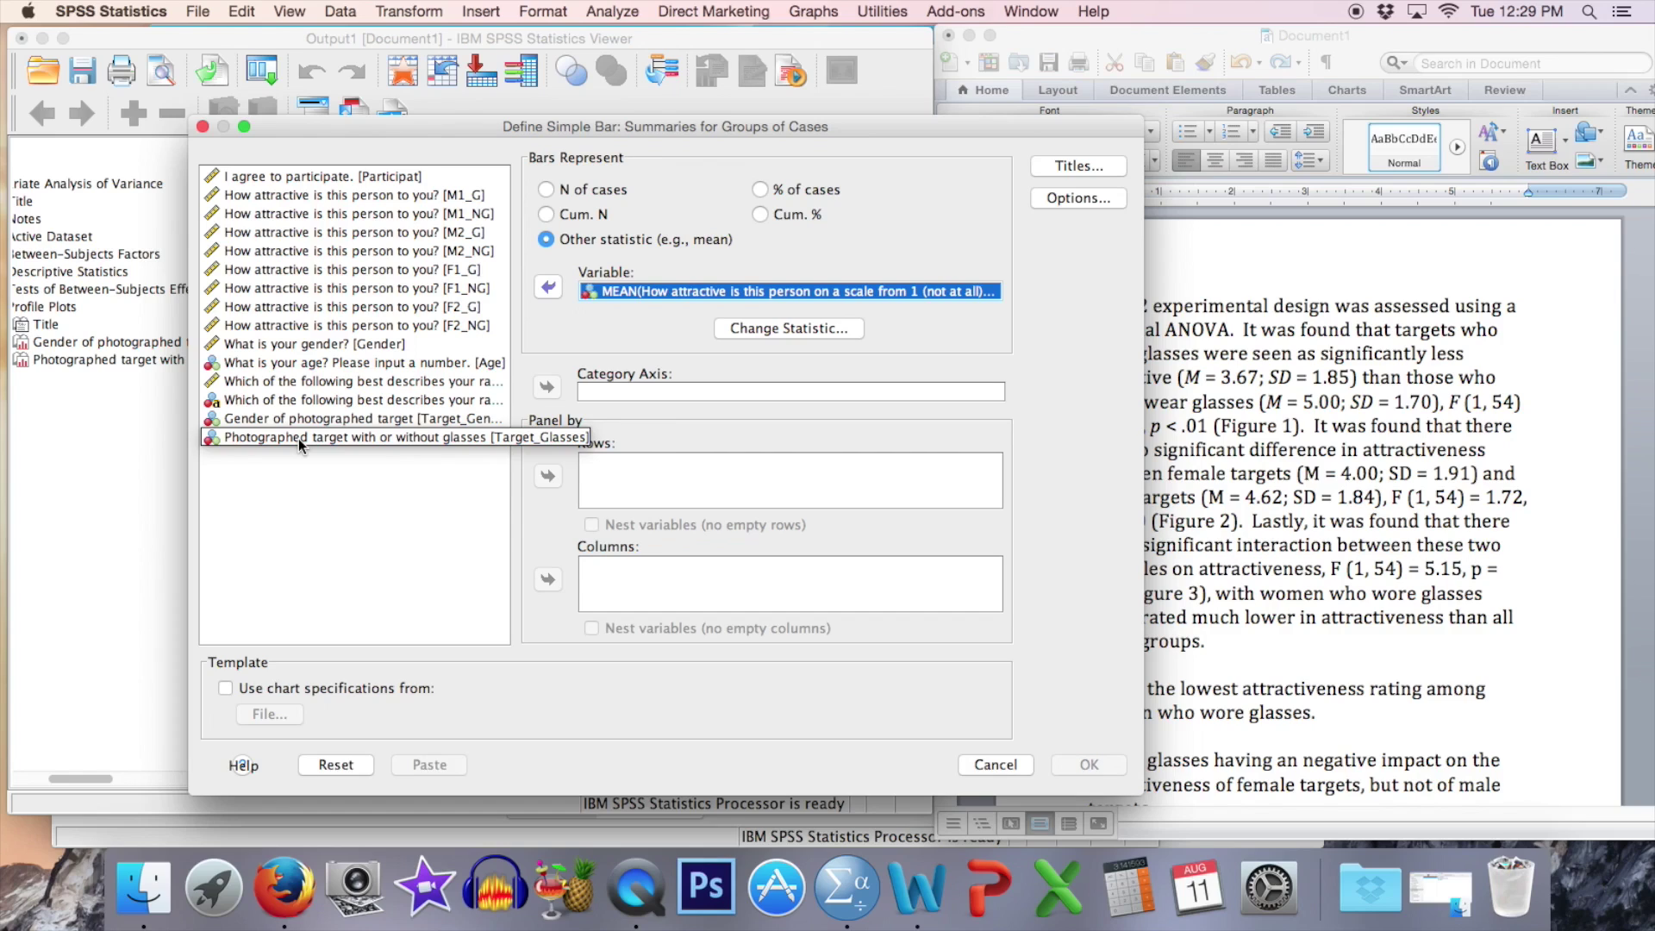
left_click(452, 437)
left_click(547, 387)
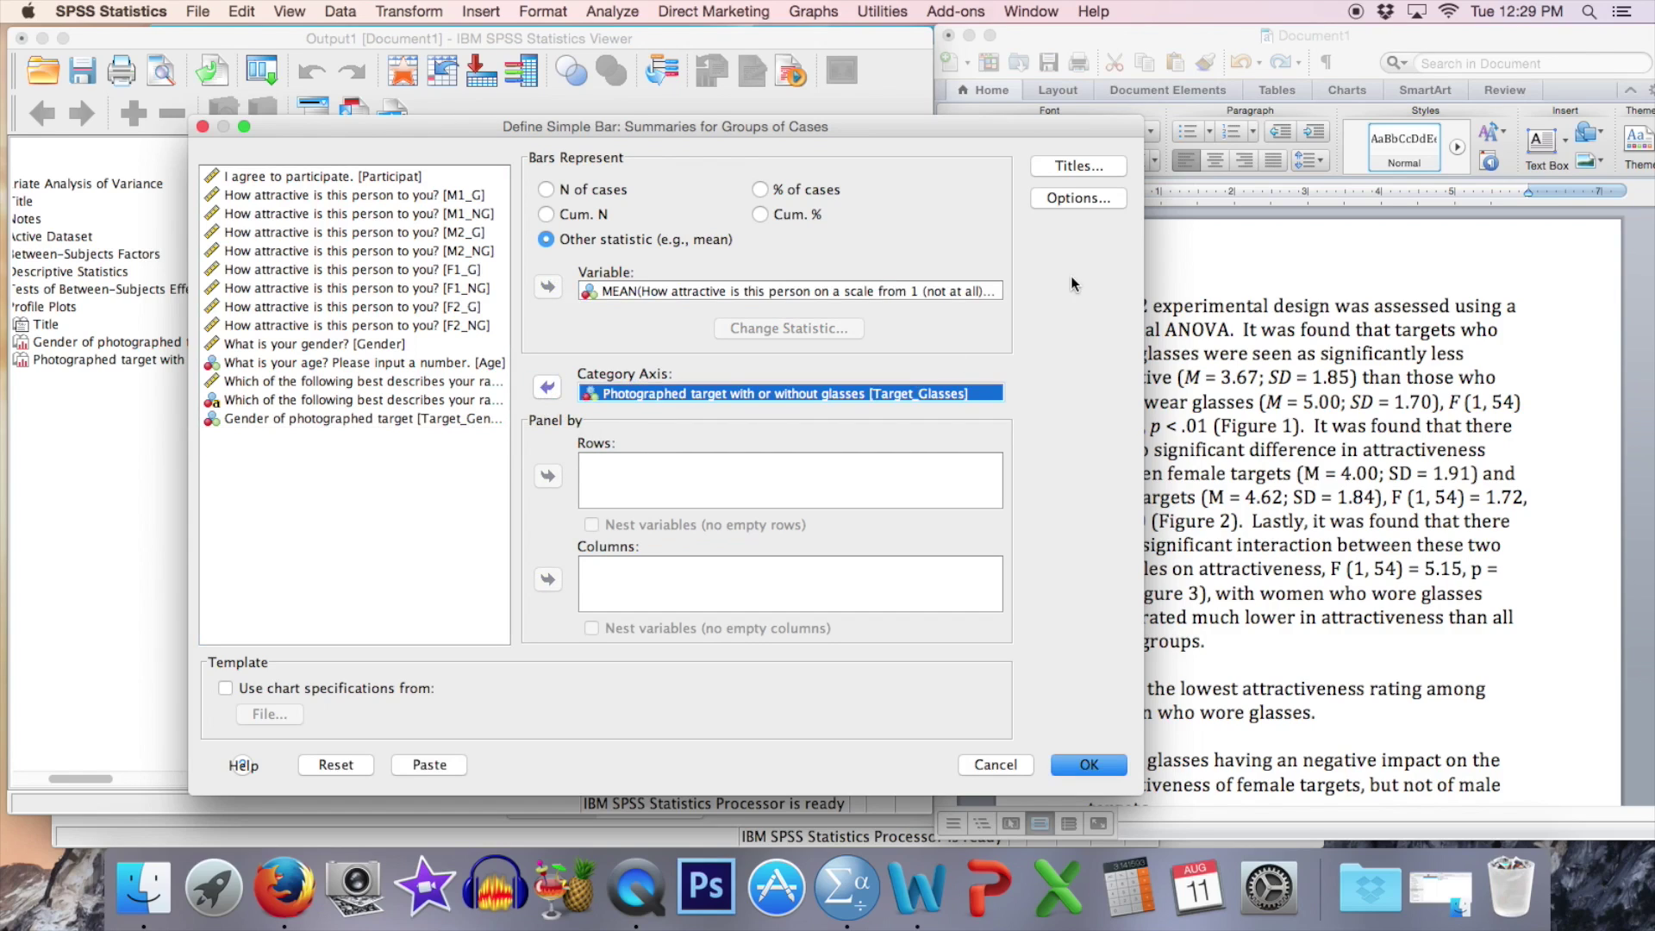
Display error bars as 95% confidence intervals and generate the bar chart
left_click(1063, 202)
left_click(527, 428)
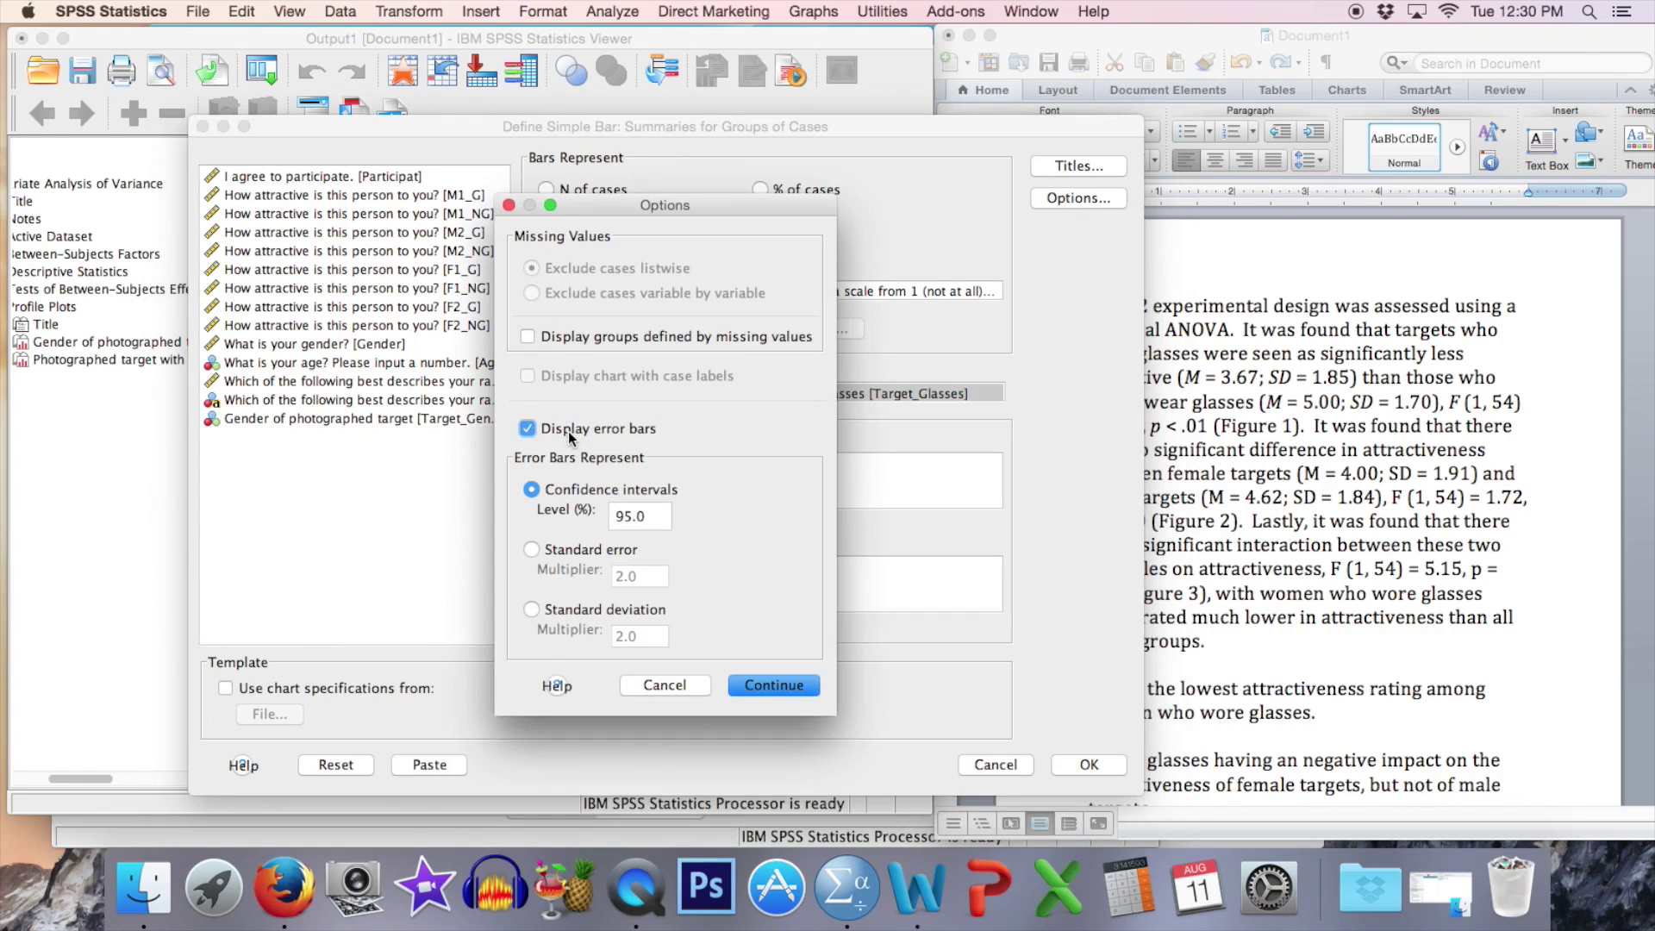
left_click(781, 684)
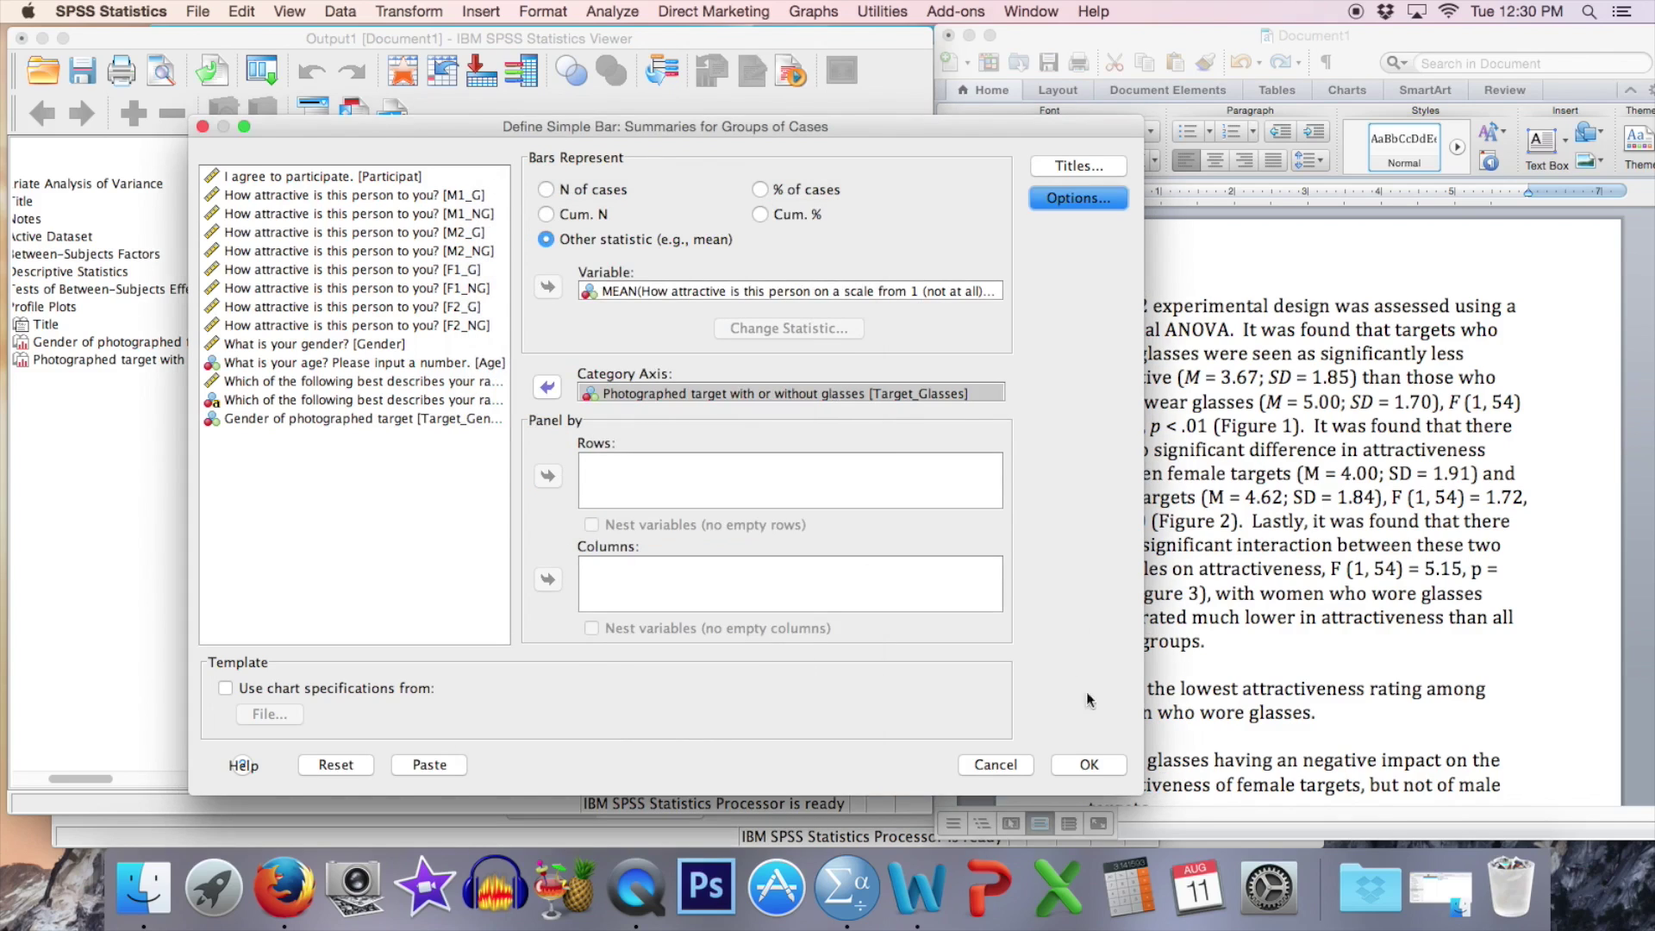
left_click(1091, 767)
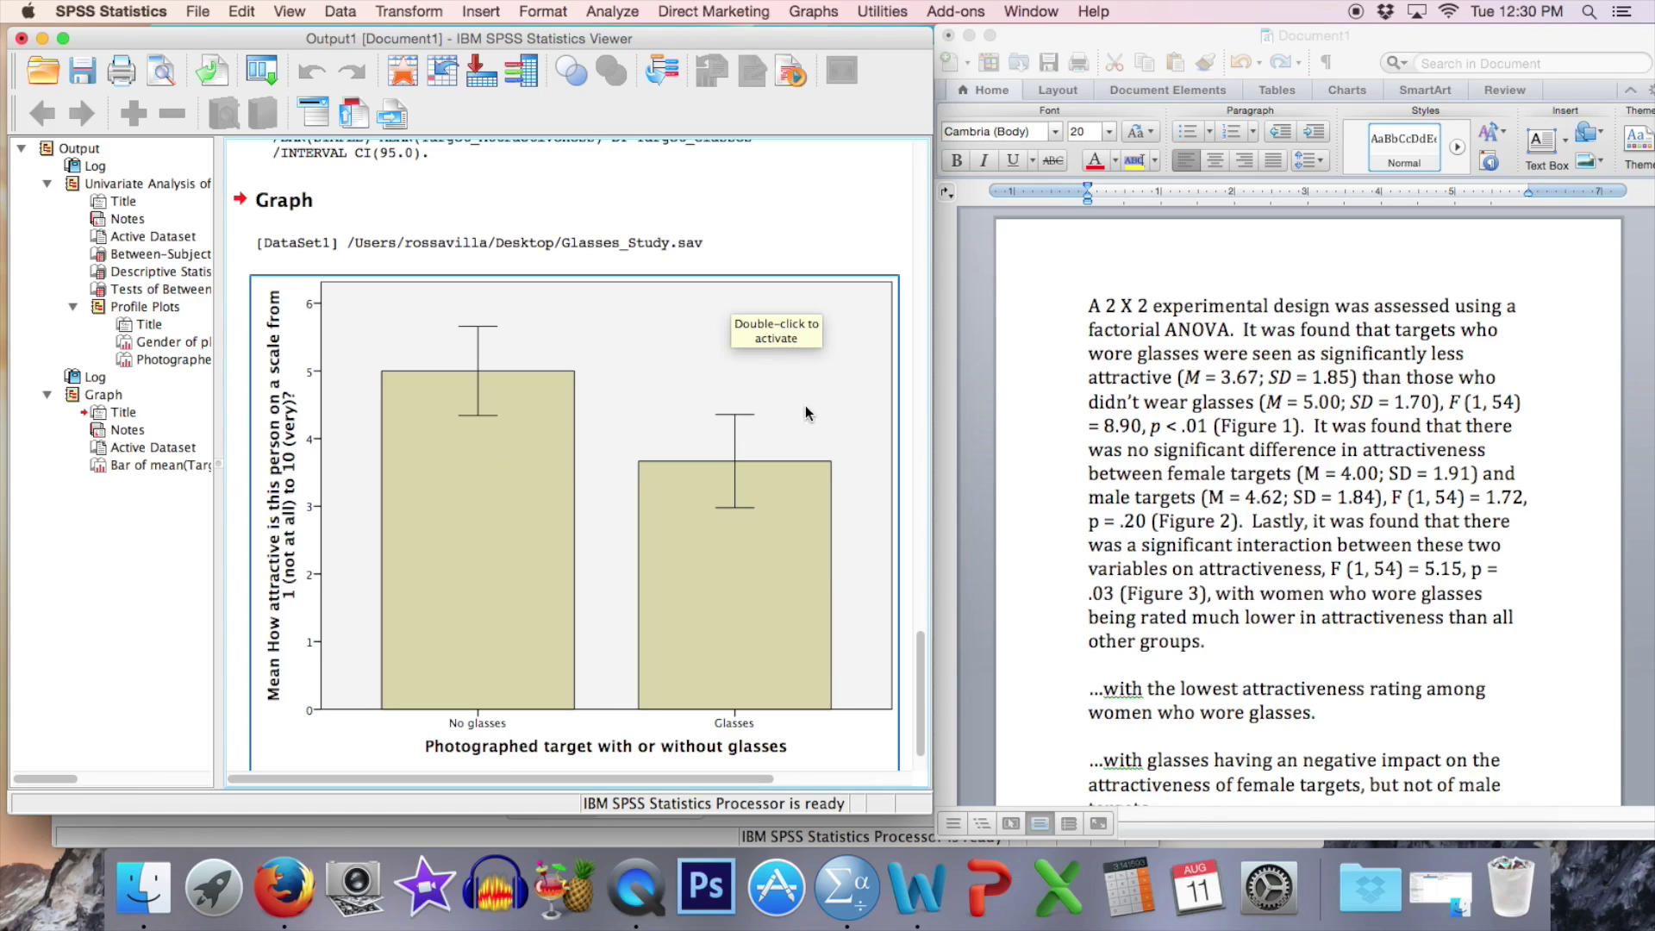
Open the new bar chart for editing and fill its plot background with white
scroll(782, 433, "down", 1)
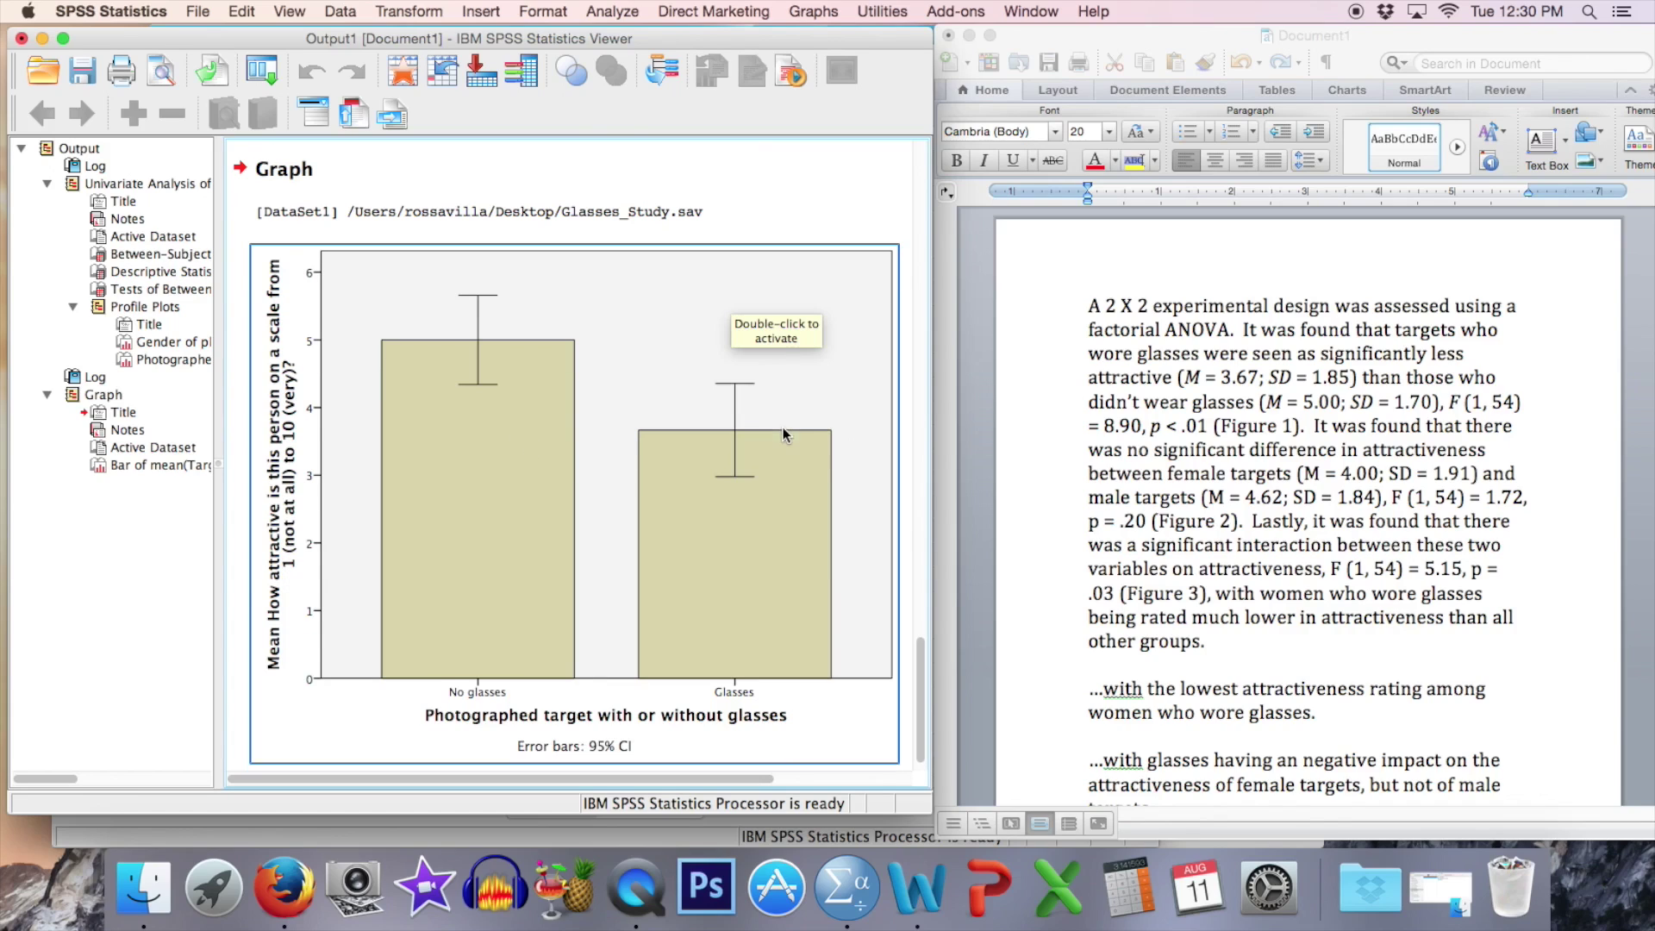
double_click(803, 394)
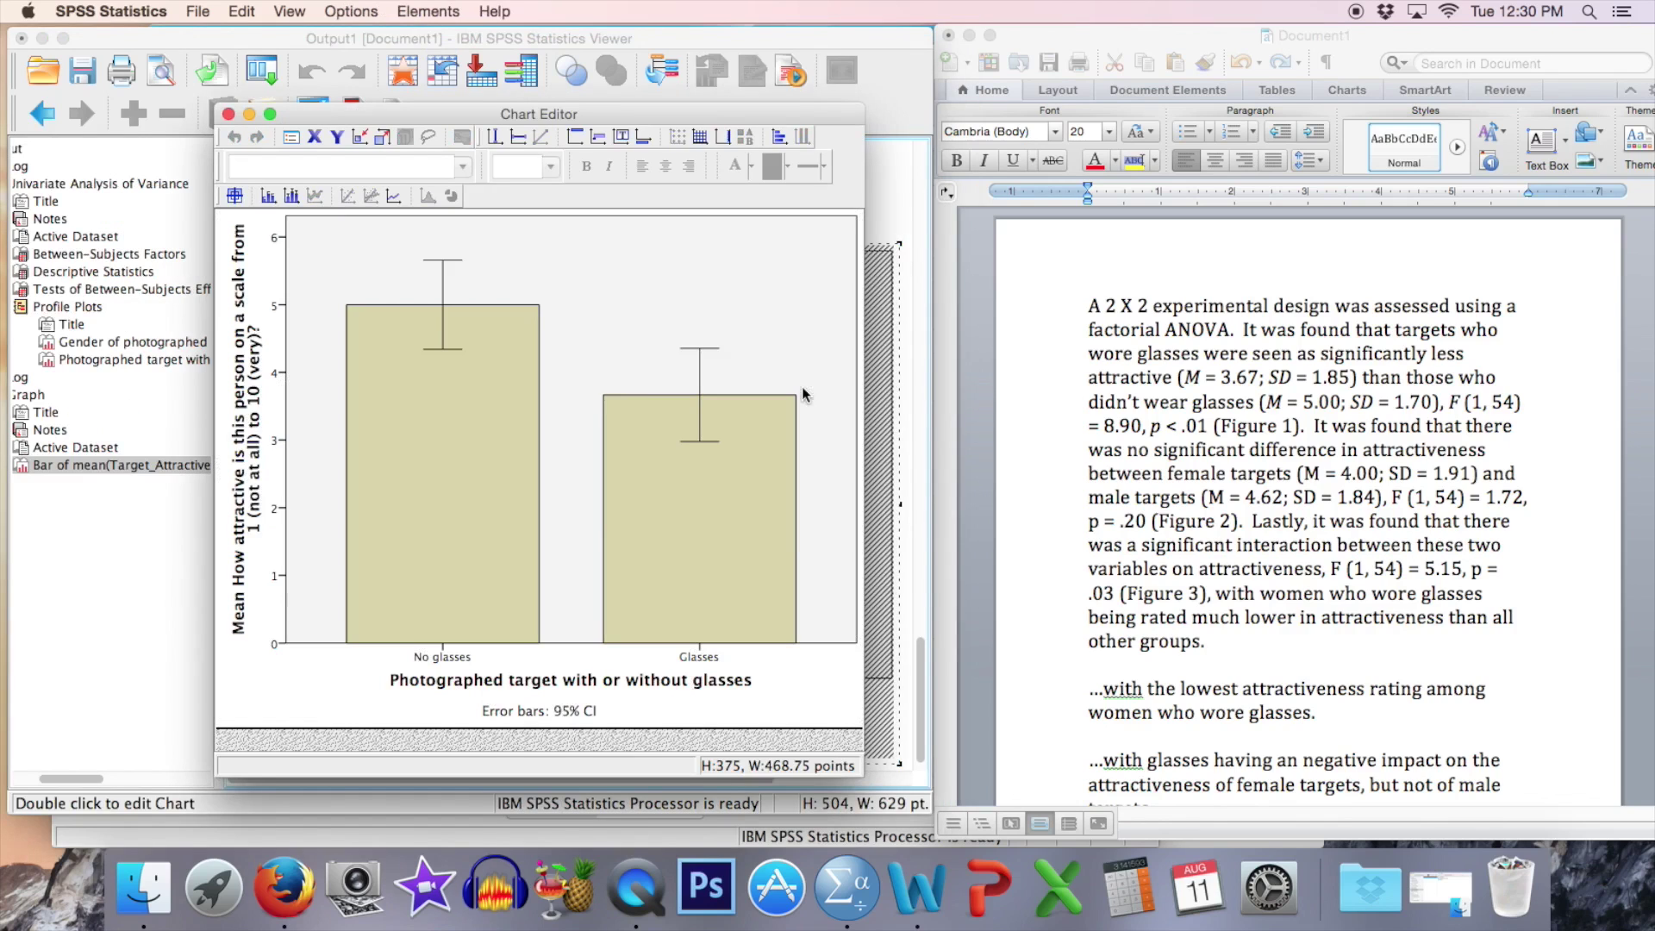
double_click(613, 272)
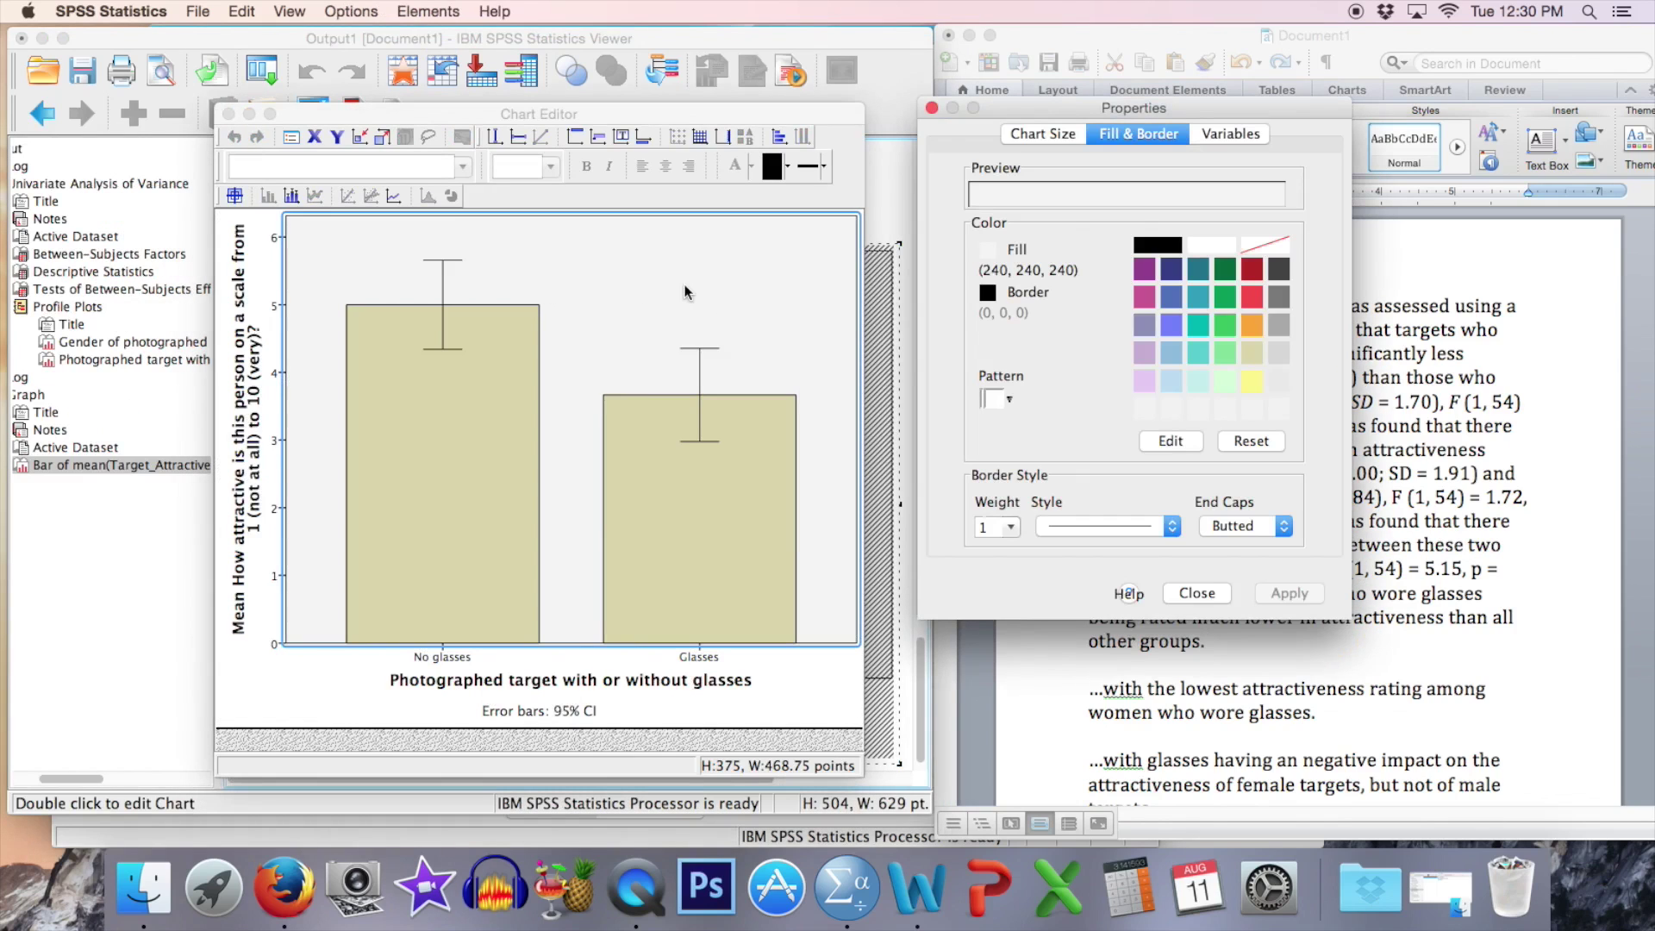
left_click(1206, 247)
left_click(1260, 591)
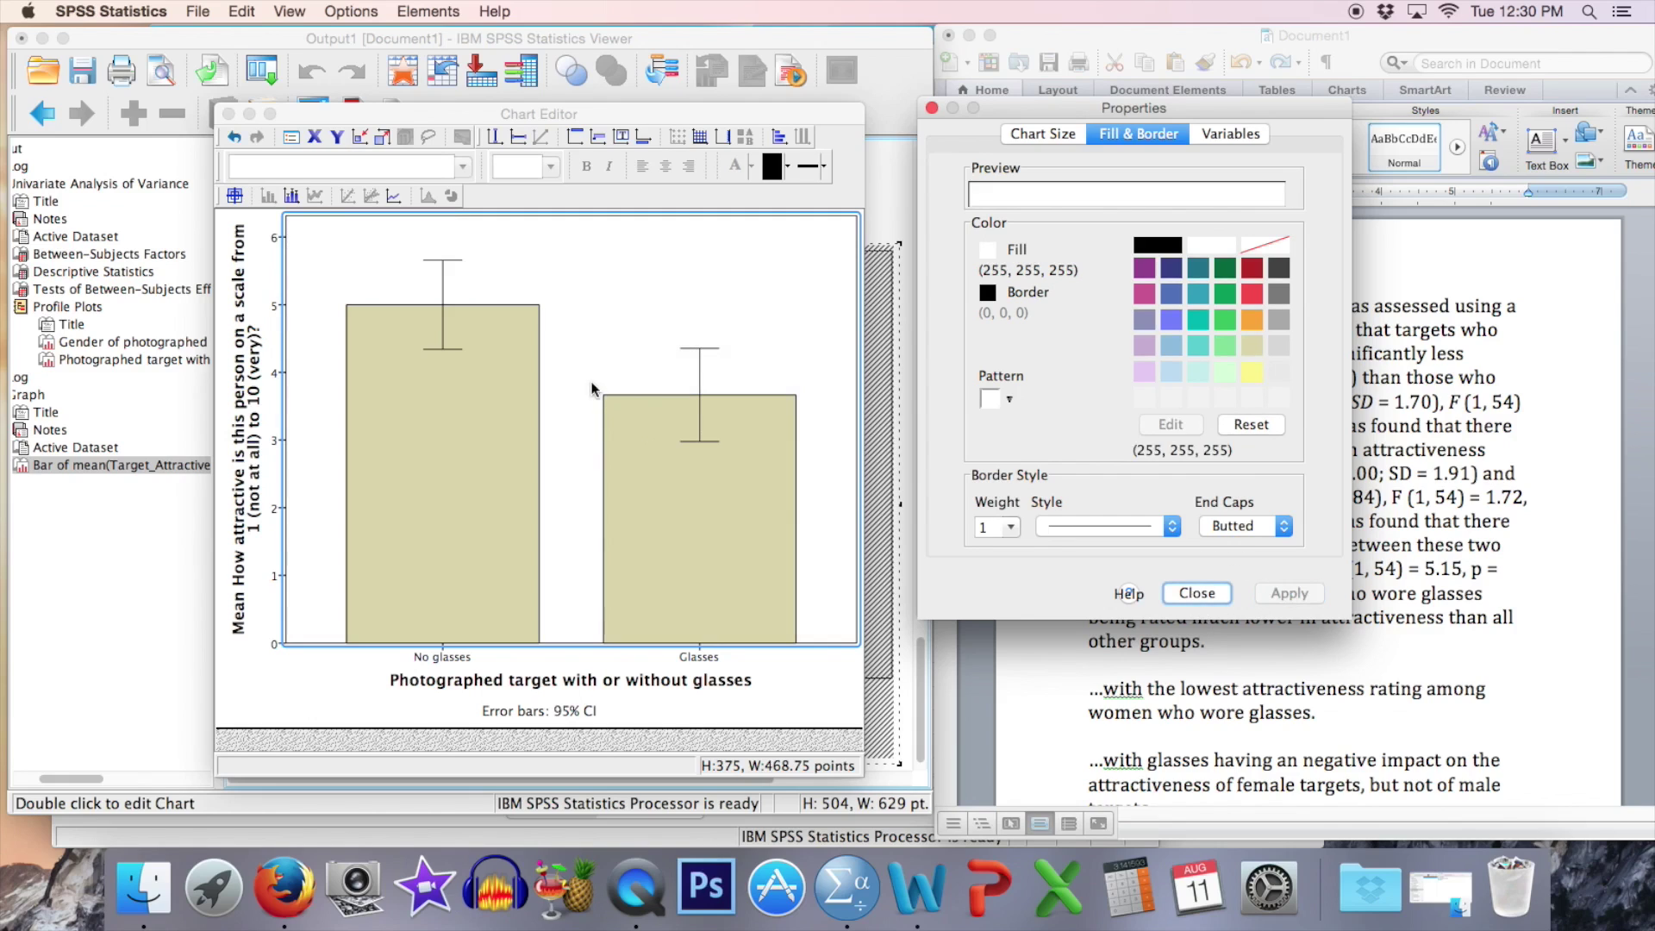
Fill the No glasses bar with blue (93, 97, 255) and the Glasses bar with red (239, 51, 56)
left_click(452, 483)
left_click(424, 493)
left_click(1173, 317)
left_click(1290, 658)
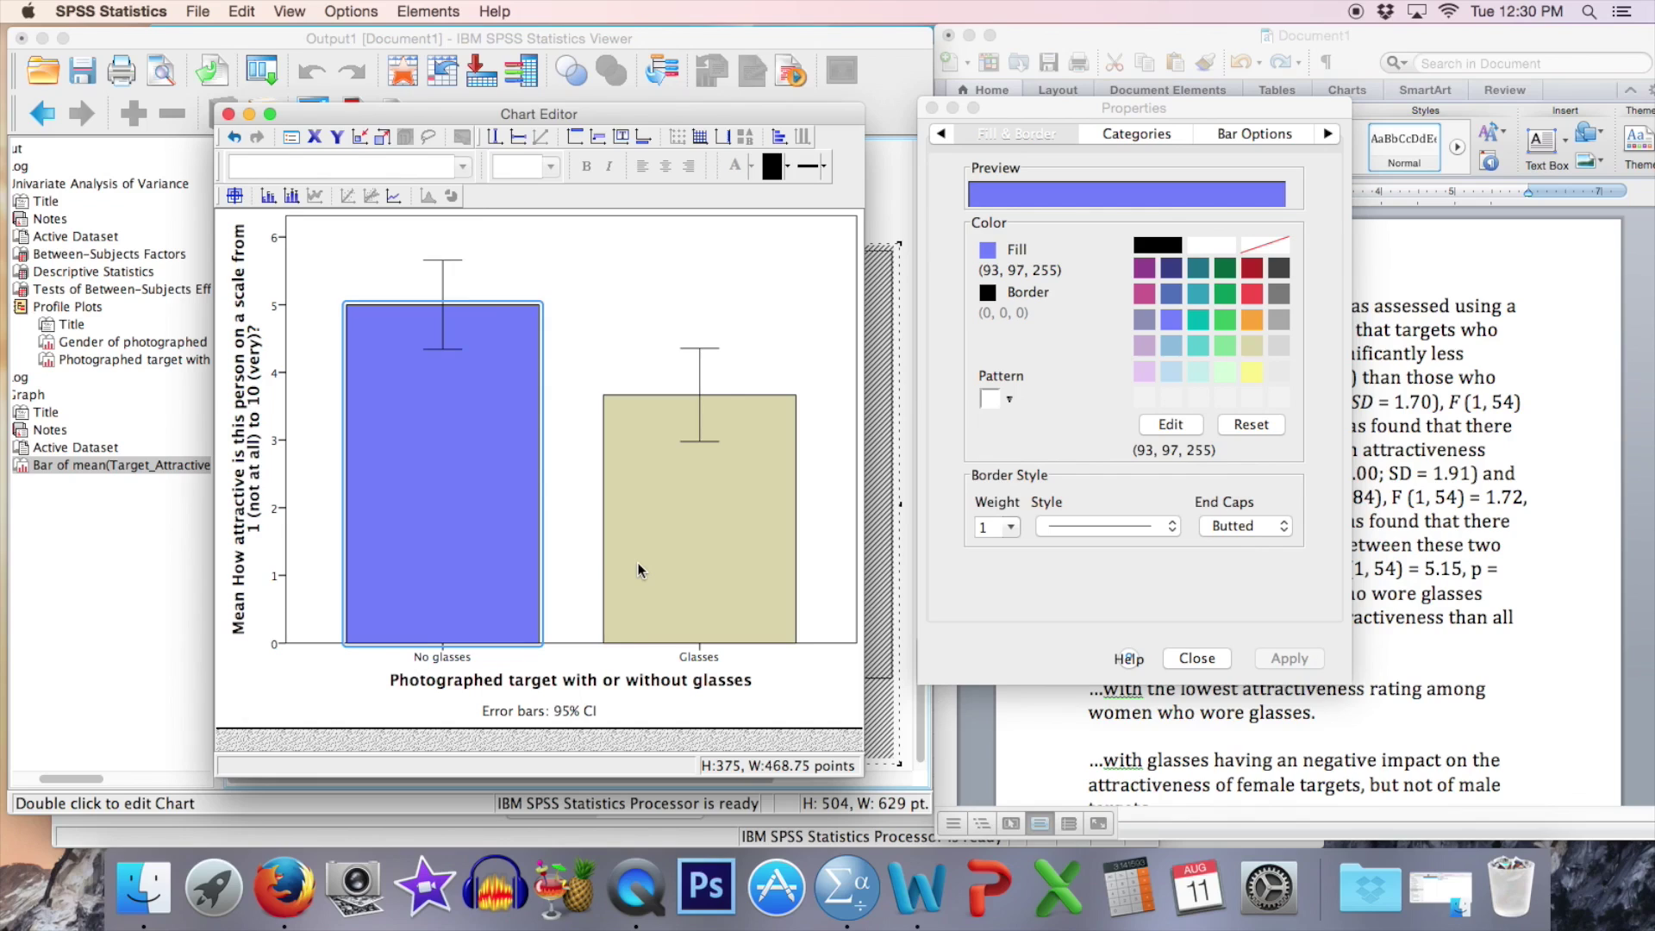
left_click(694, 530)
left_click(1252, 296)
left_click(1287, 659)
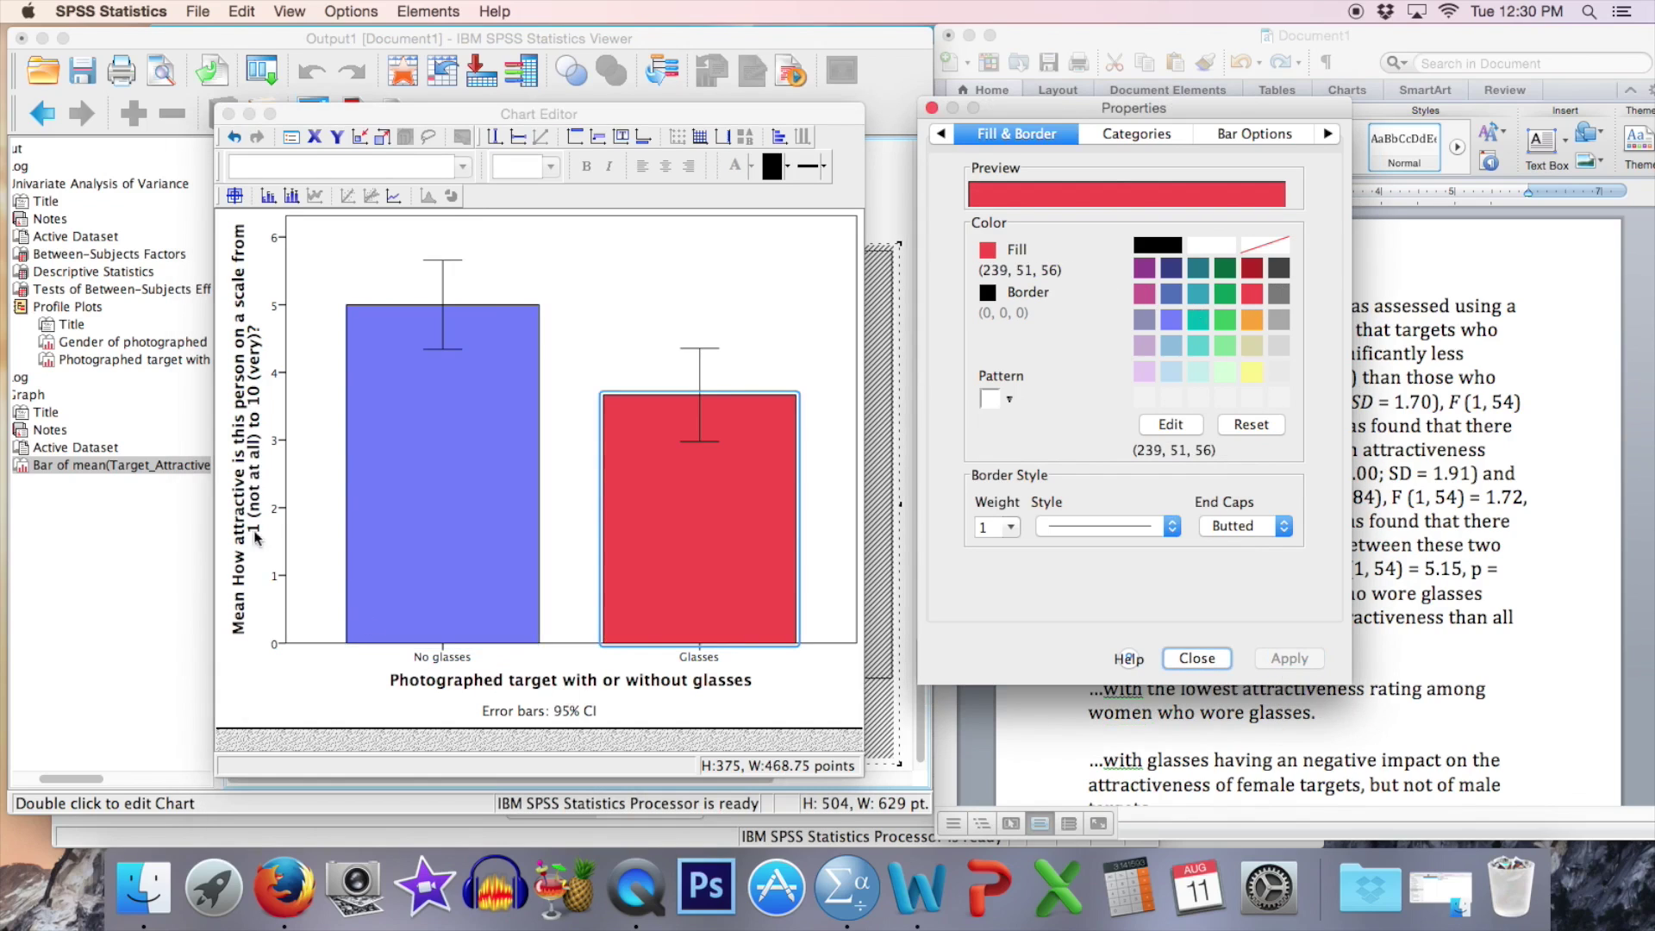
Select the bar chart's vertical axis title and open its font size choices
left_click(251, 363)
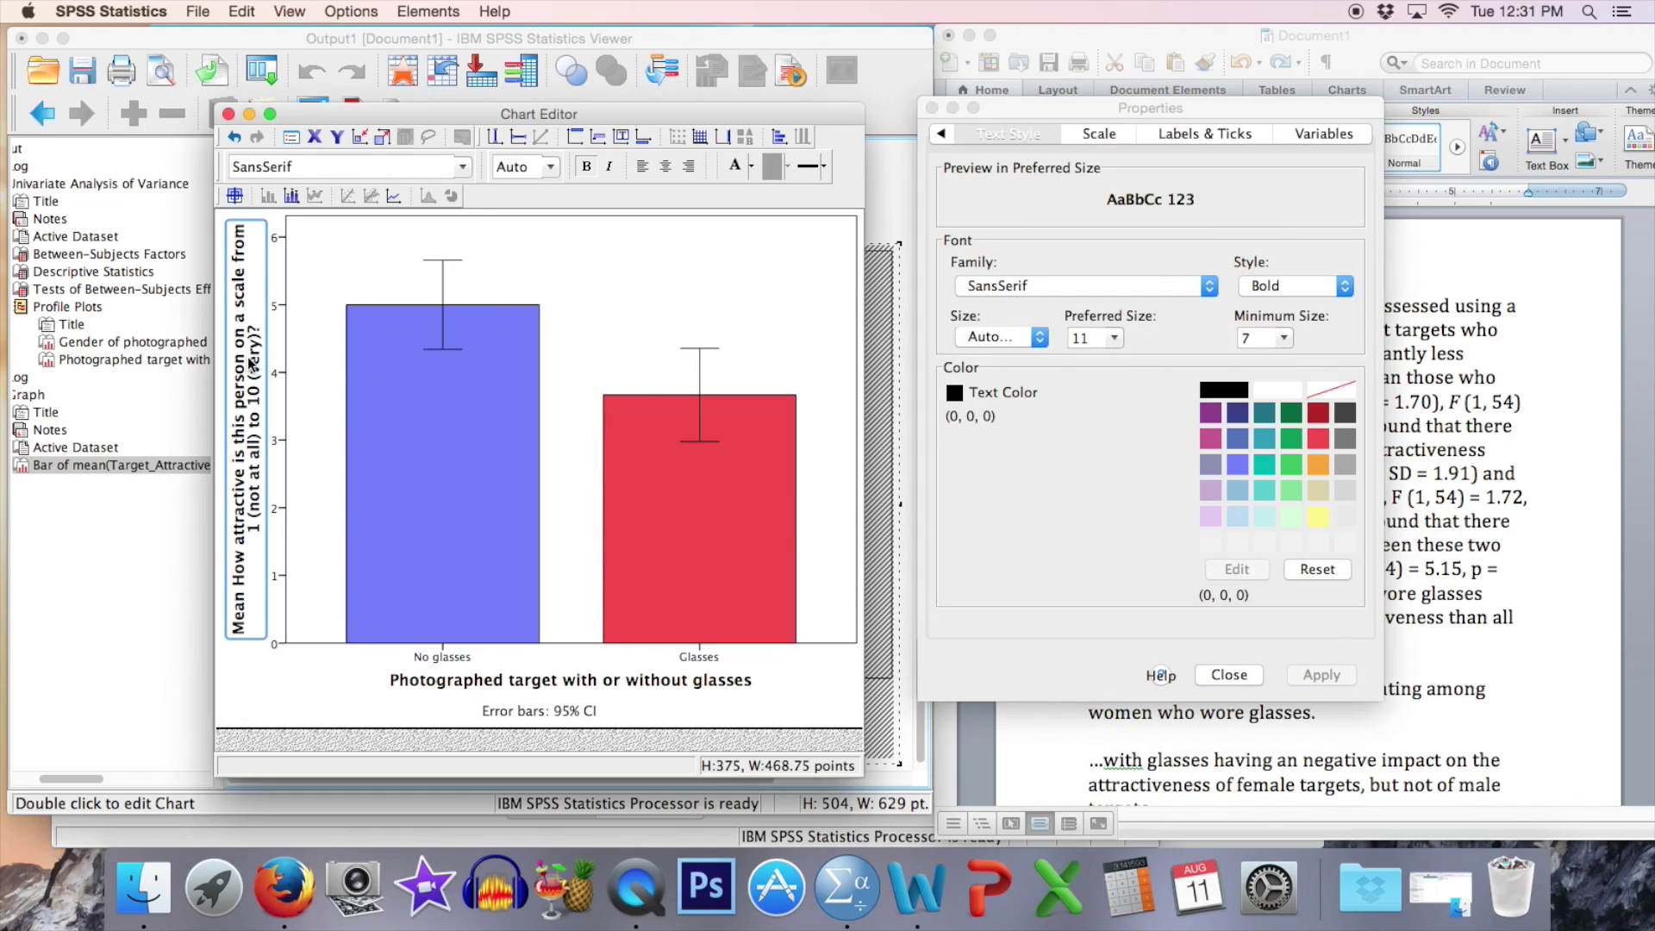
left_click(550, 167)
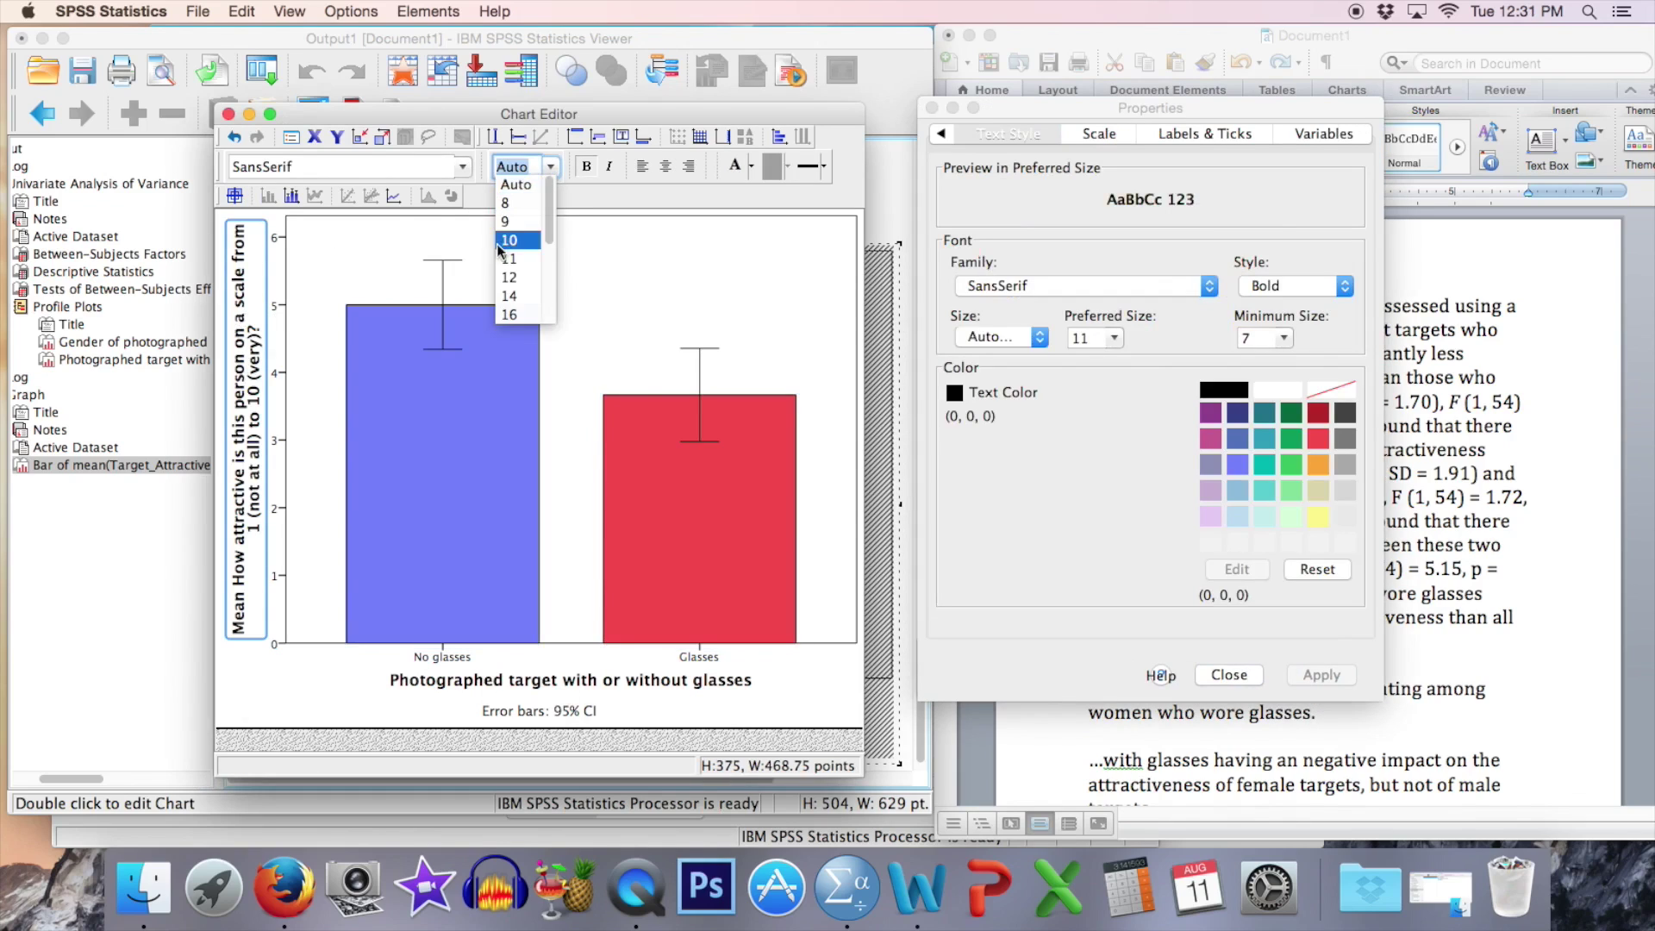